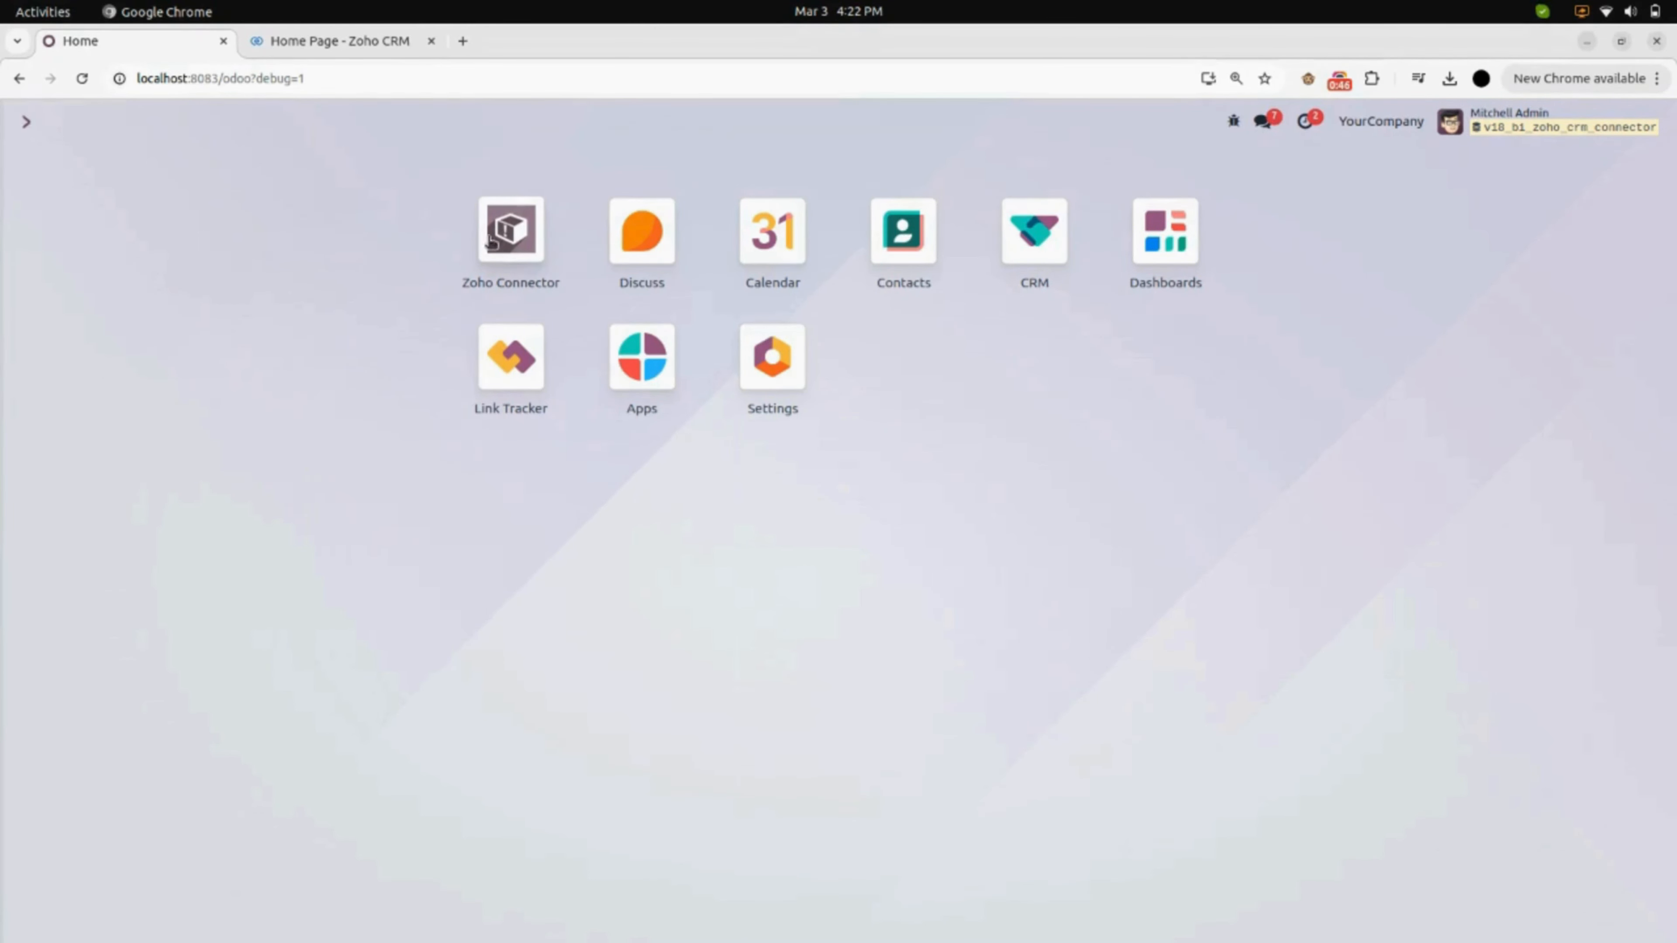
# - Open the ZOHO record in the Zoho Connector and check the Country Endpoint choices, keeping India selected
pyautogui.click(517, 249)
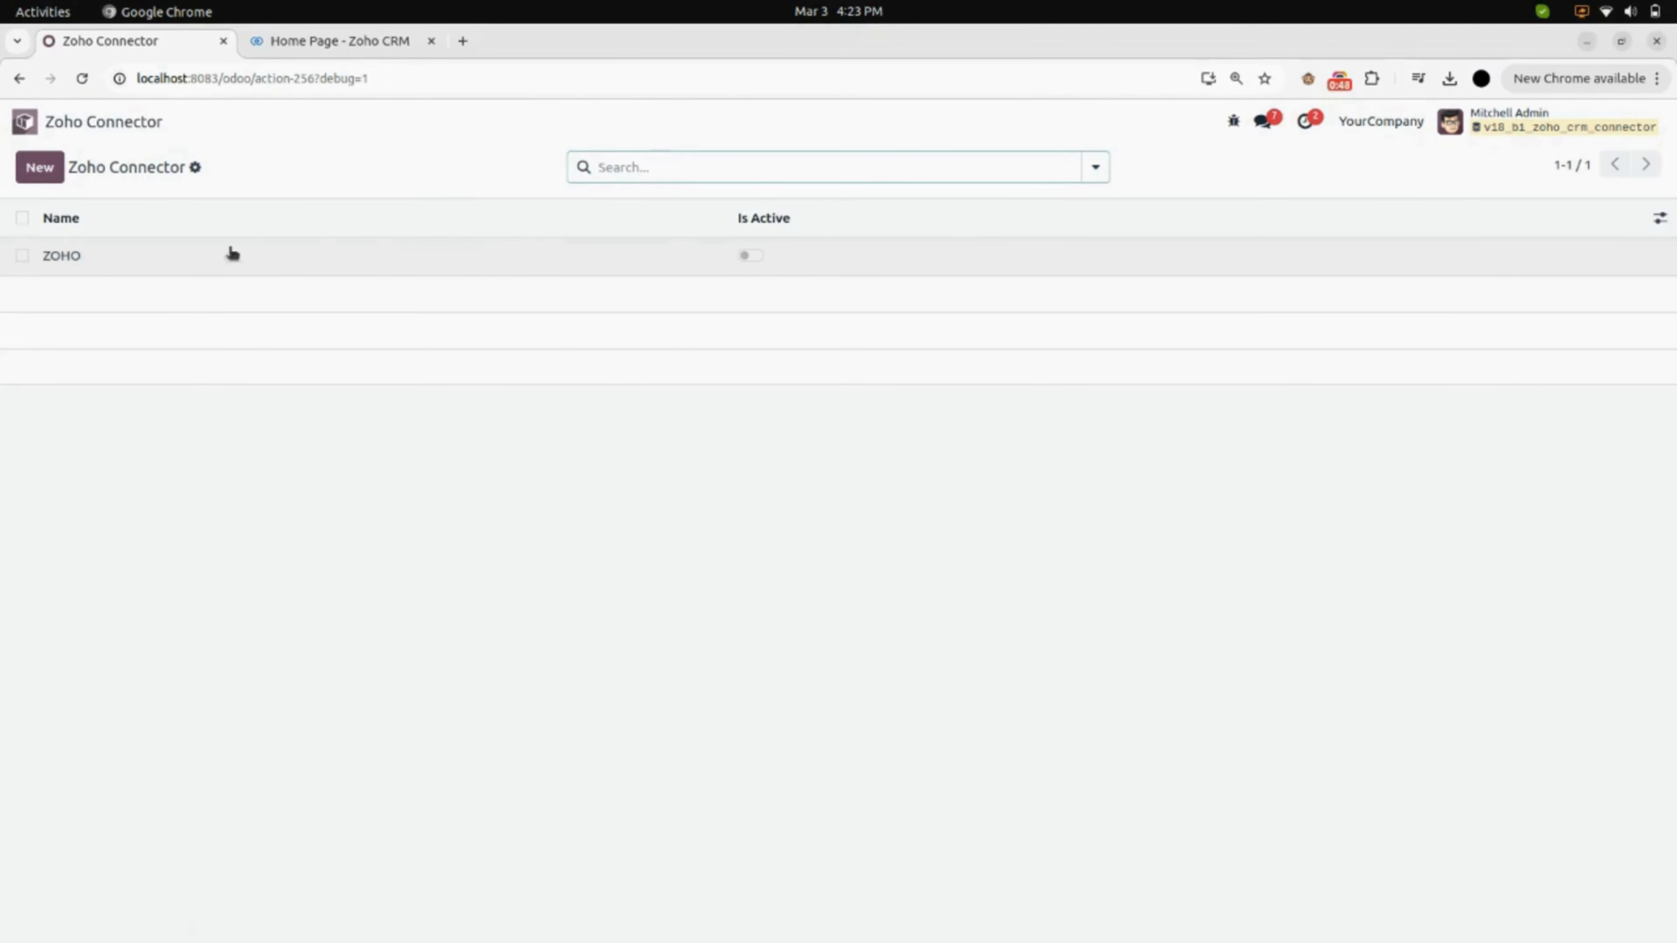
pyautogui.click(186, 265)
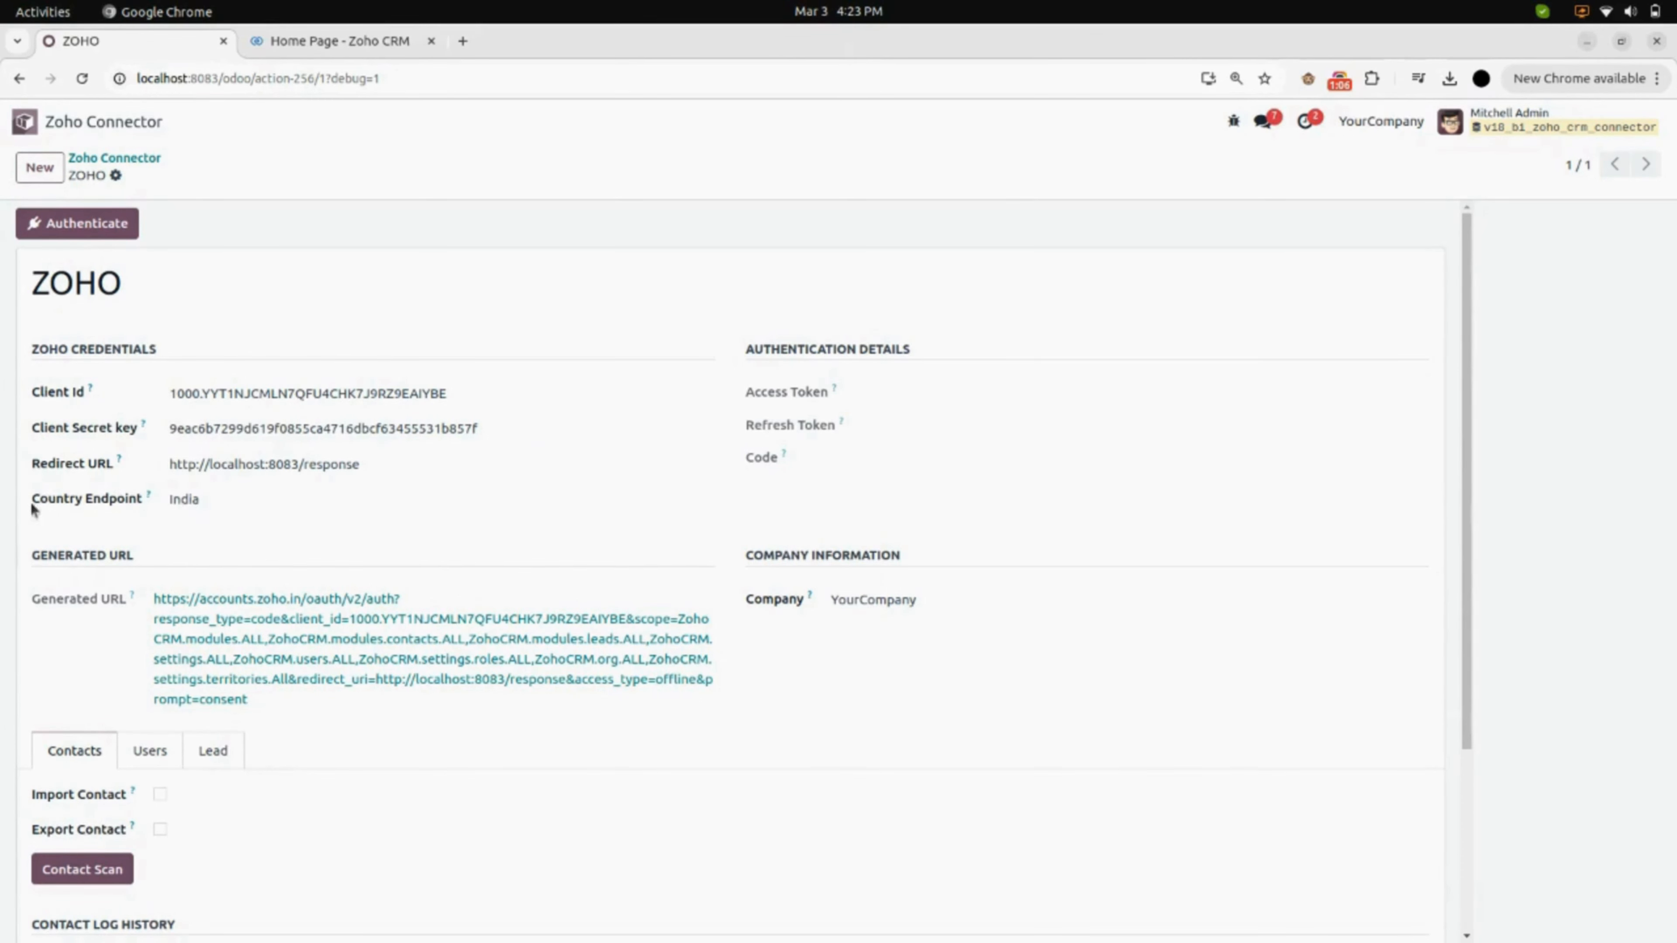
pyautogui.click(209, 500)
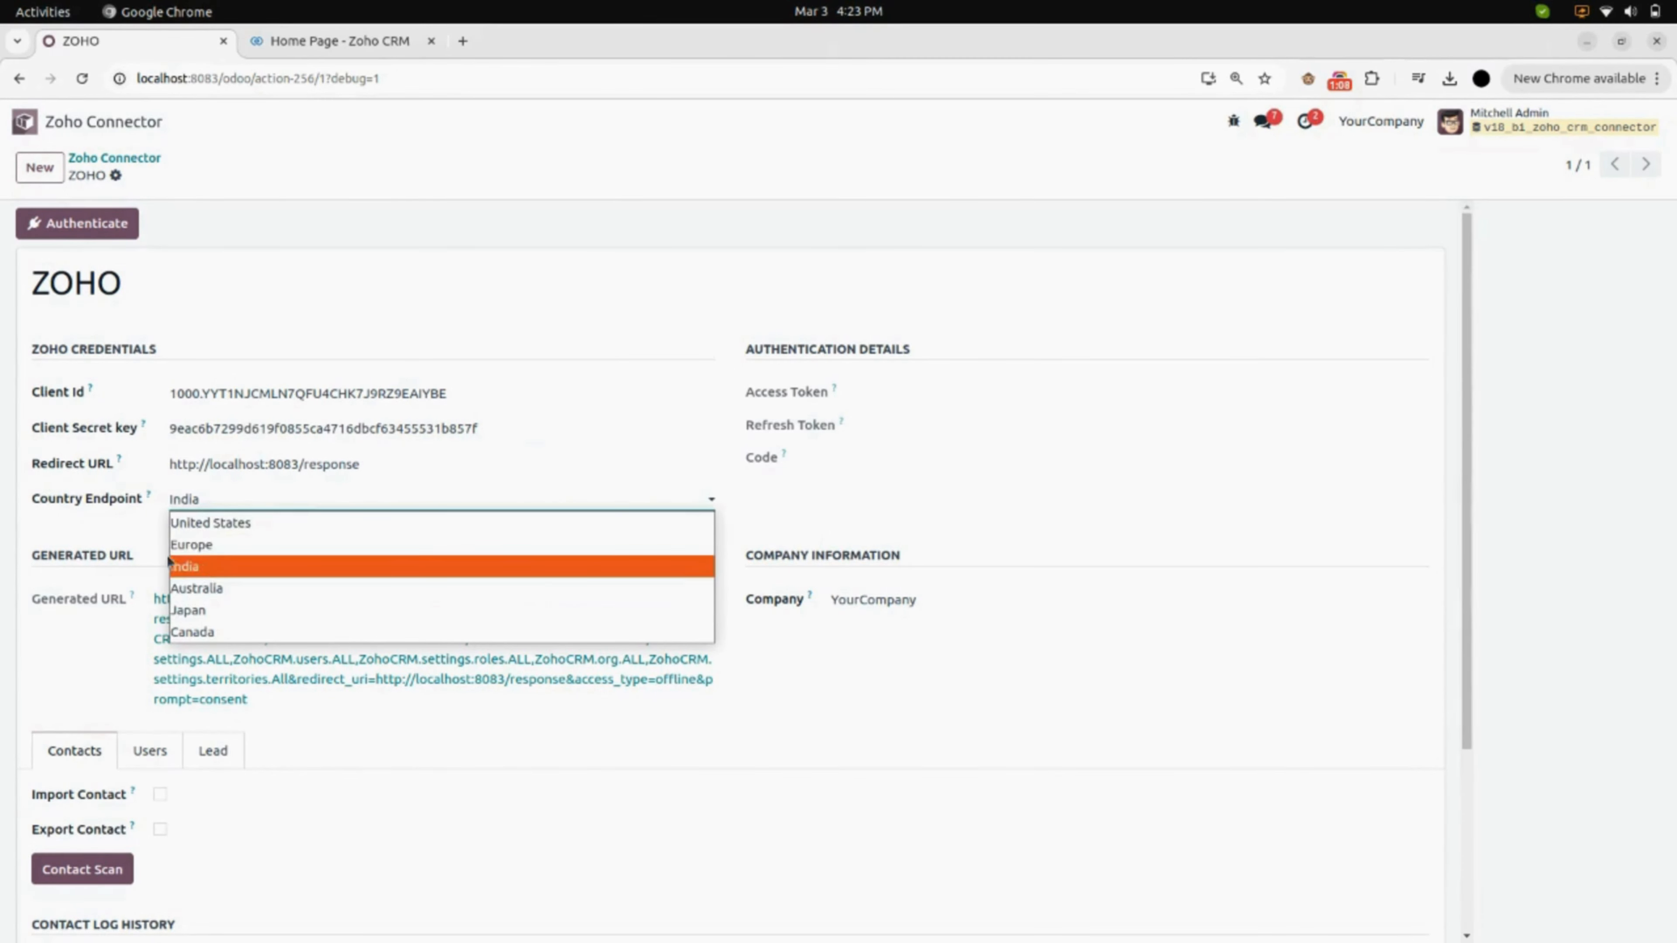
pyautogui.click(64, 528)
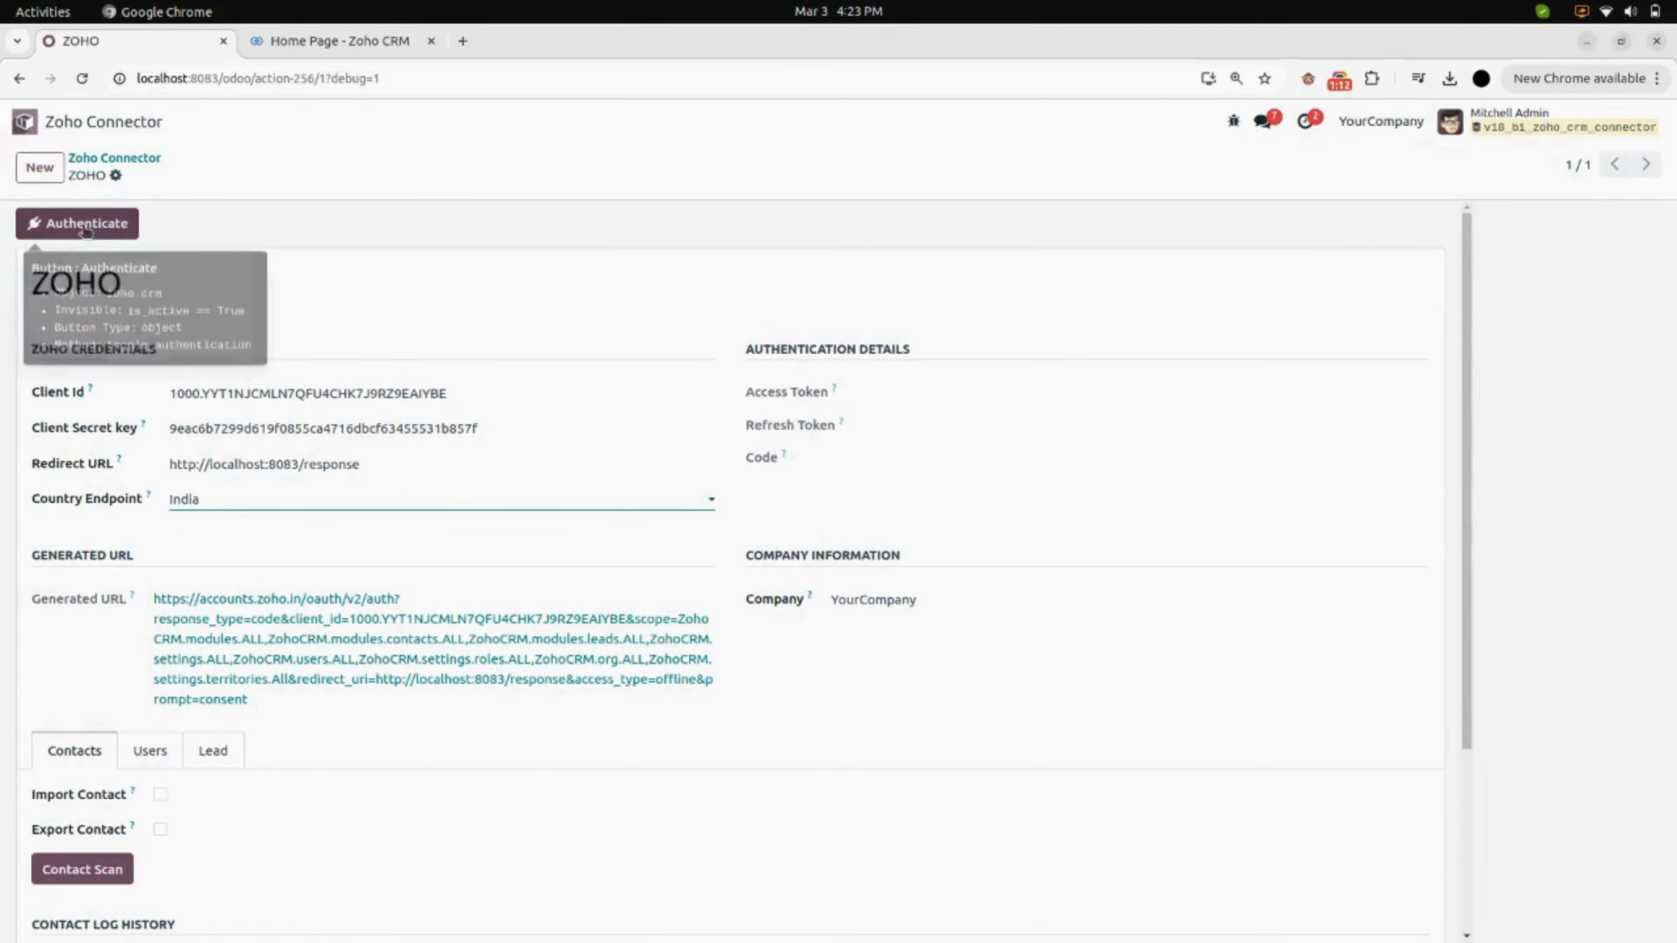
# - Authenticate the ZOHO connector, follow its generated URL to obtain the tokens, and close the original connector page
pyautogui.click(30, 225)
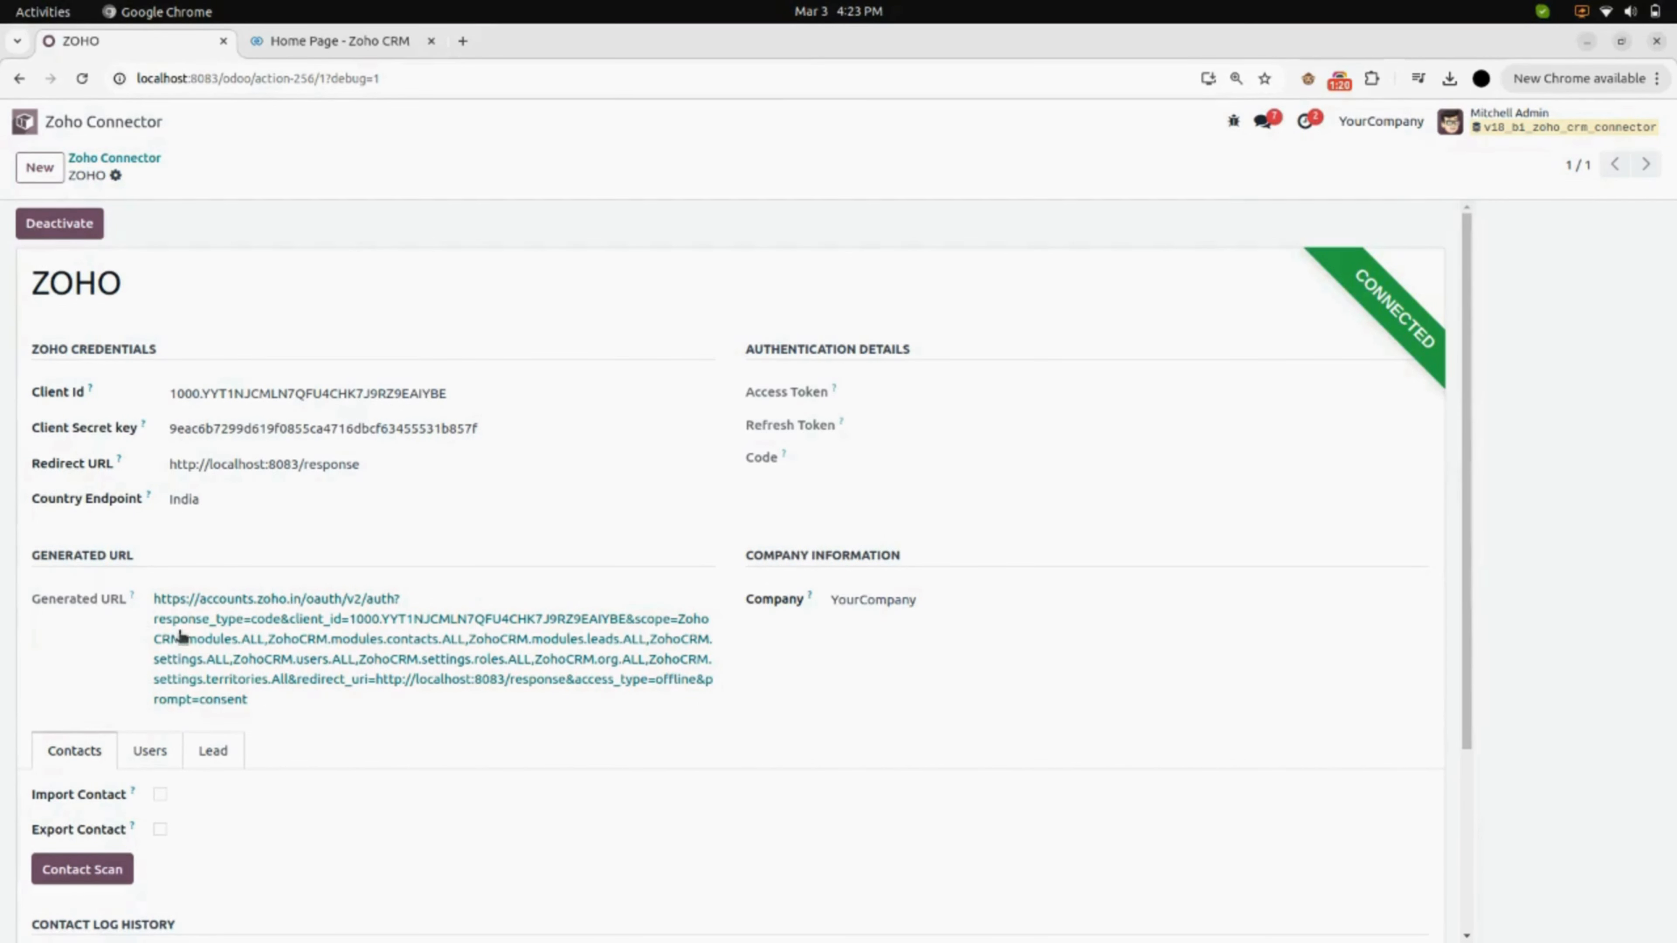
pyautogui.click(234, 644)
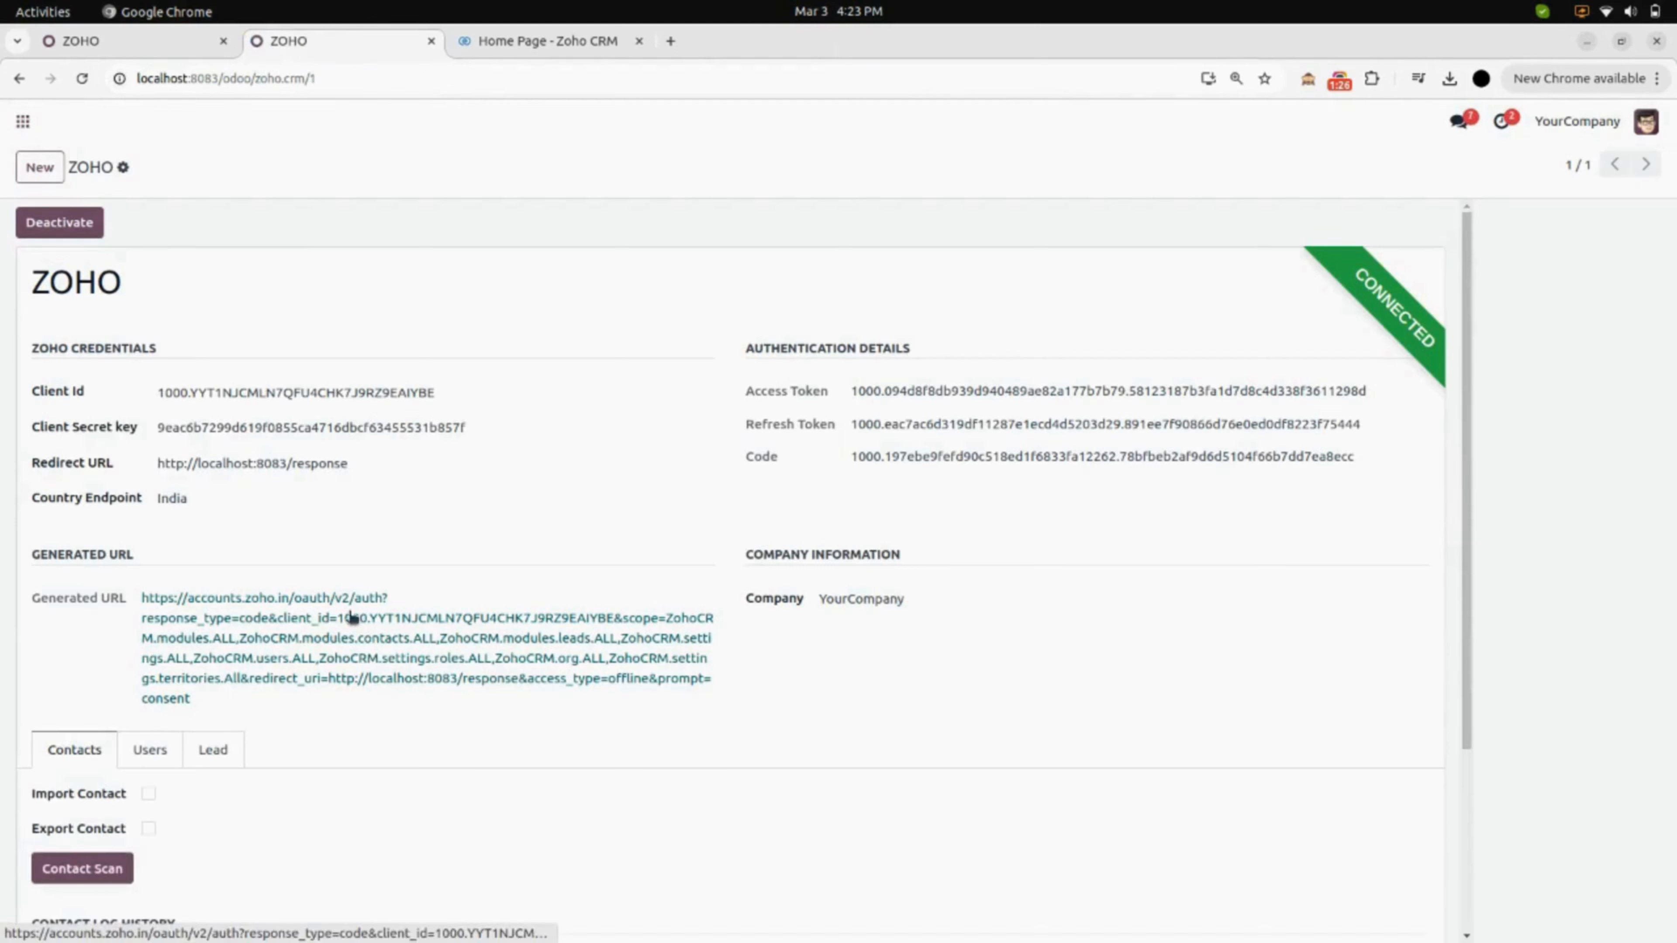
pyautogui.click(223, 41)
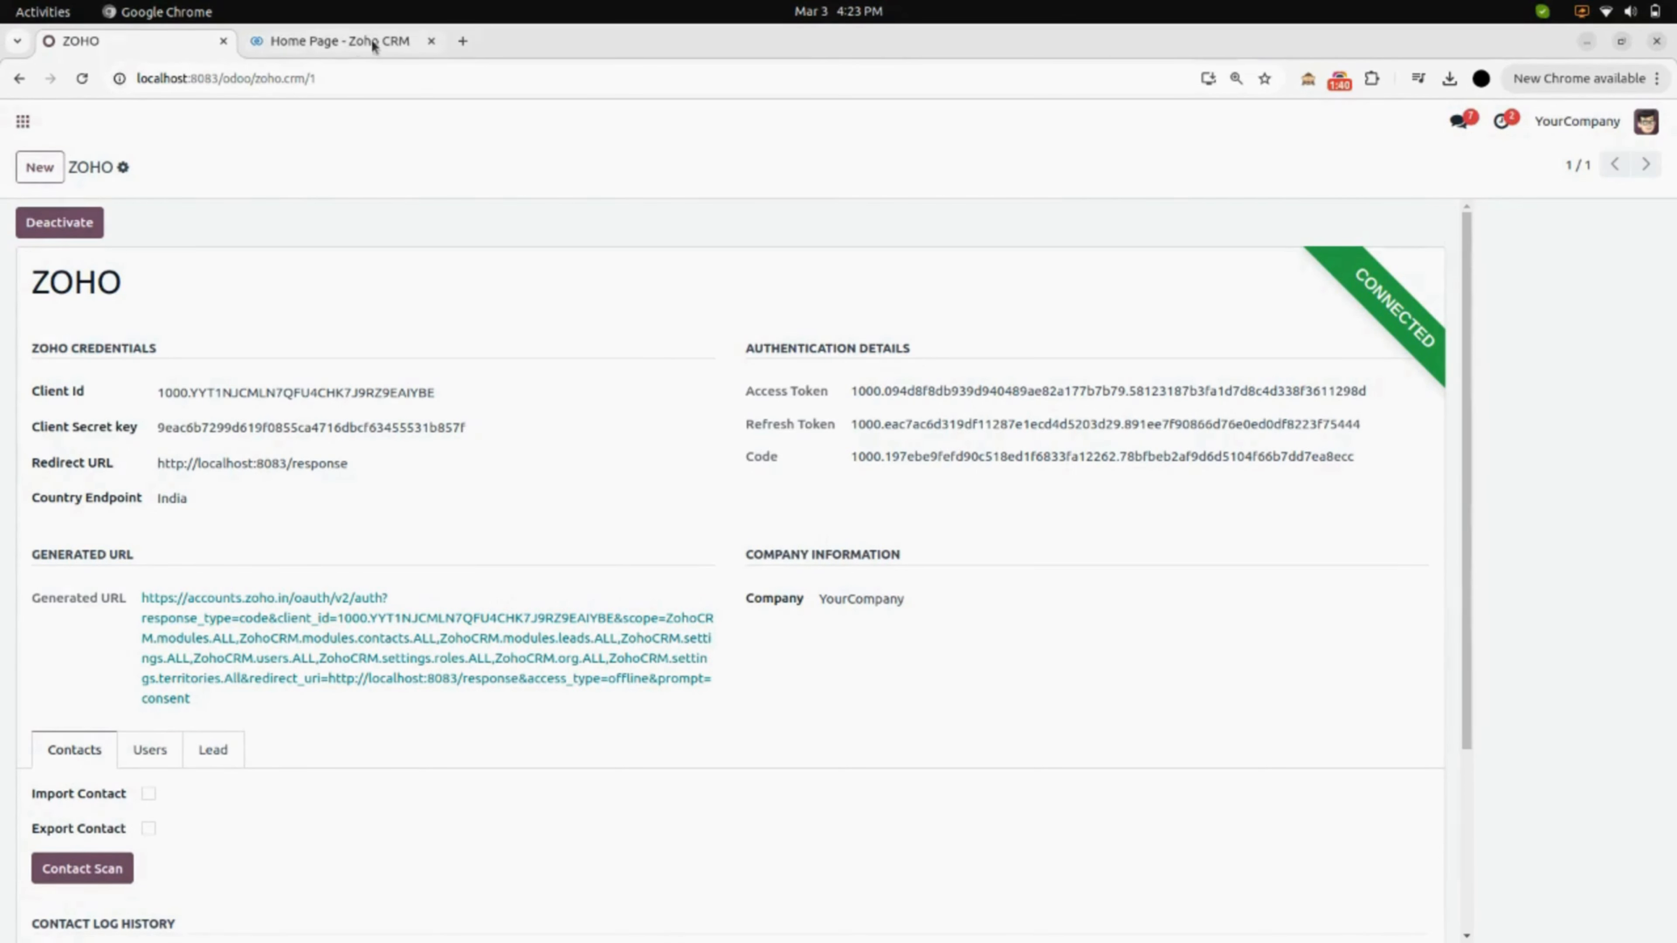
# - Switch to Zoho CRM and look through the list of all leads
pyautogui.click(336, 44)
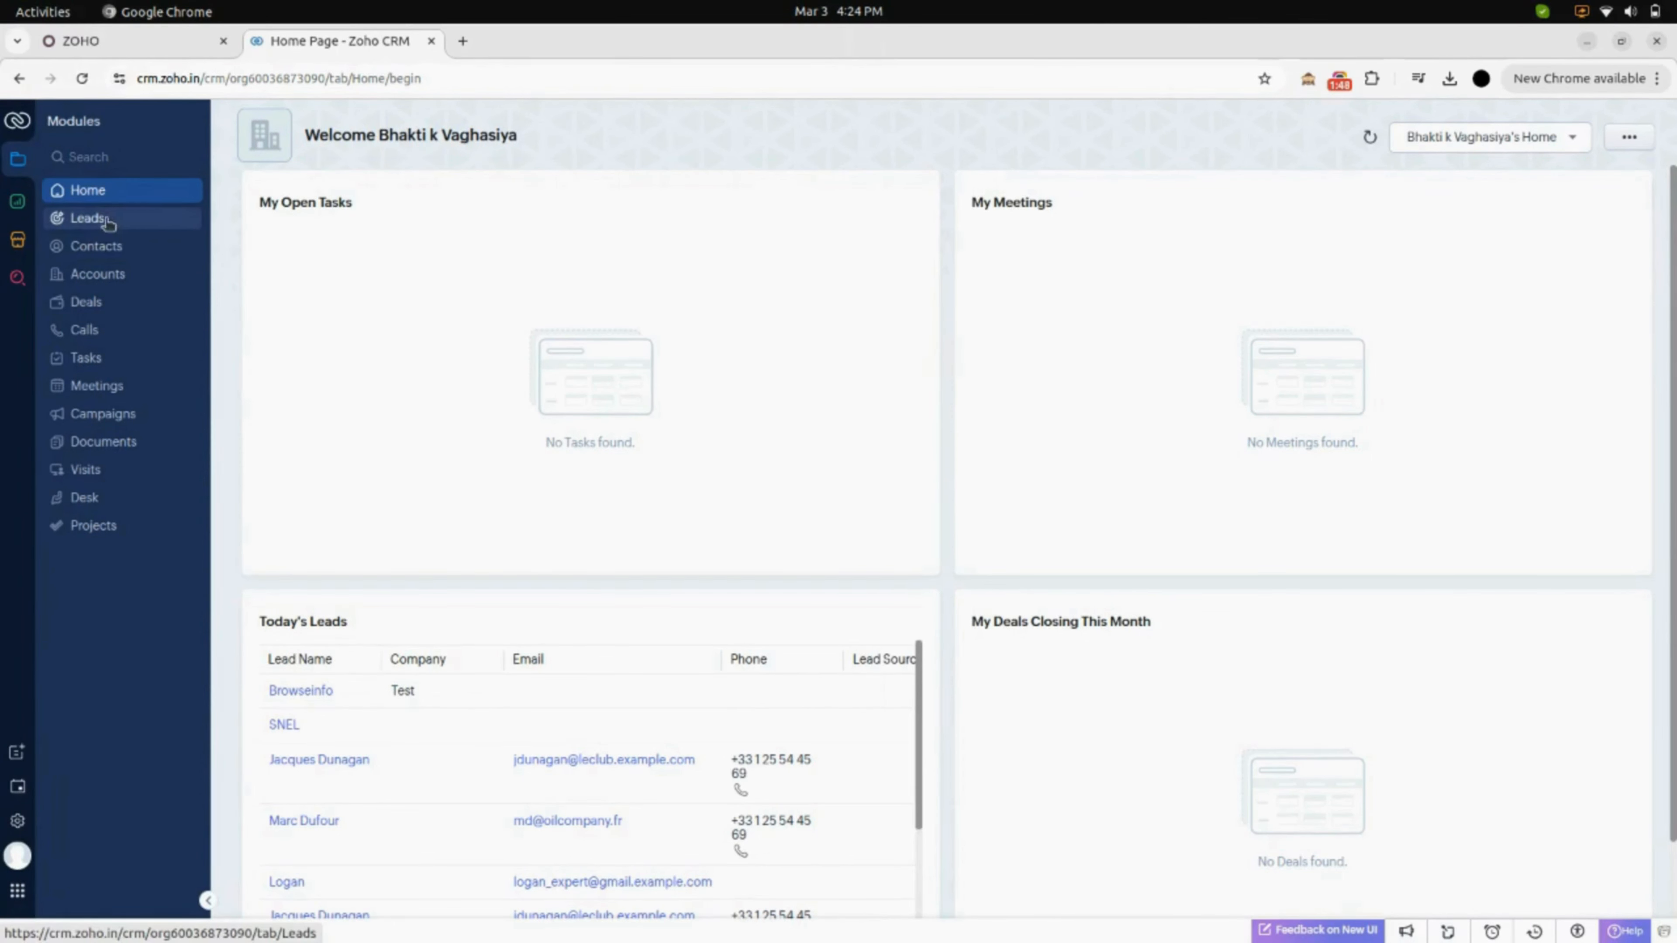
pyautogui.click(91, 220)
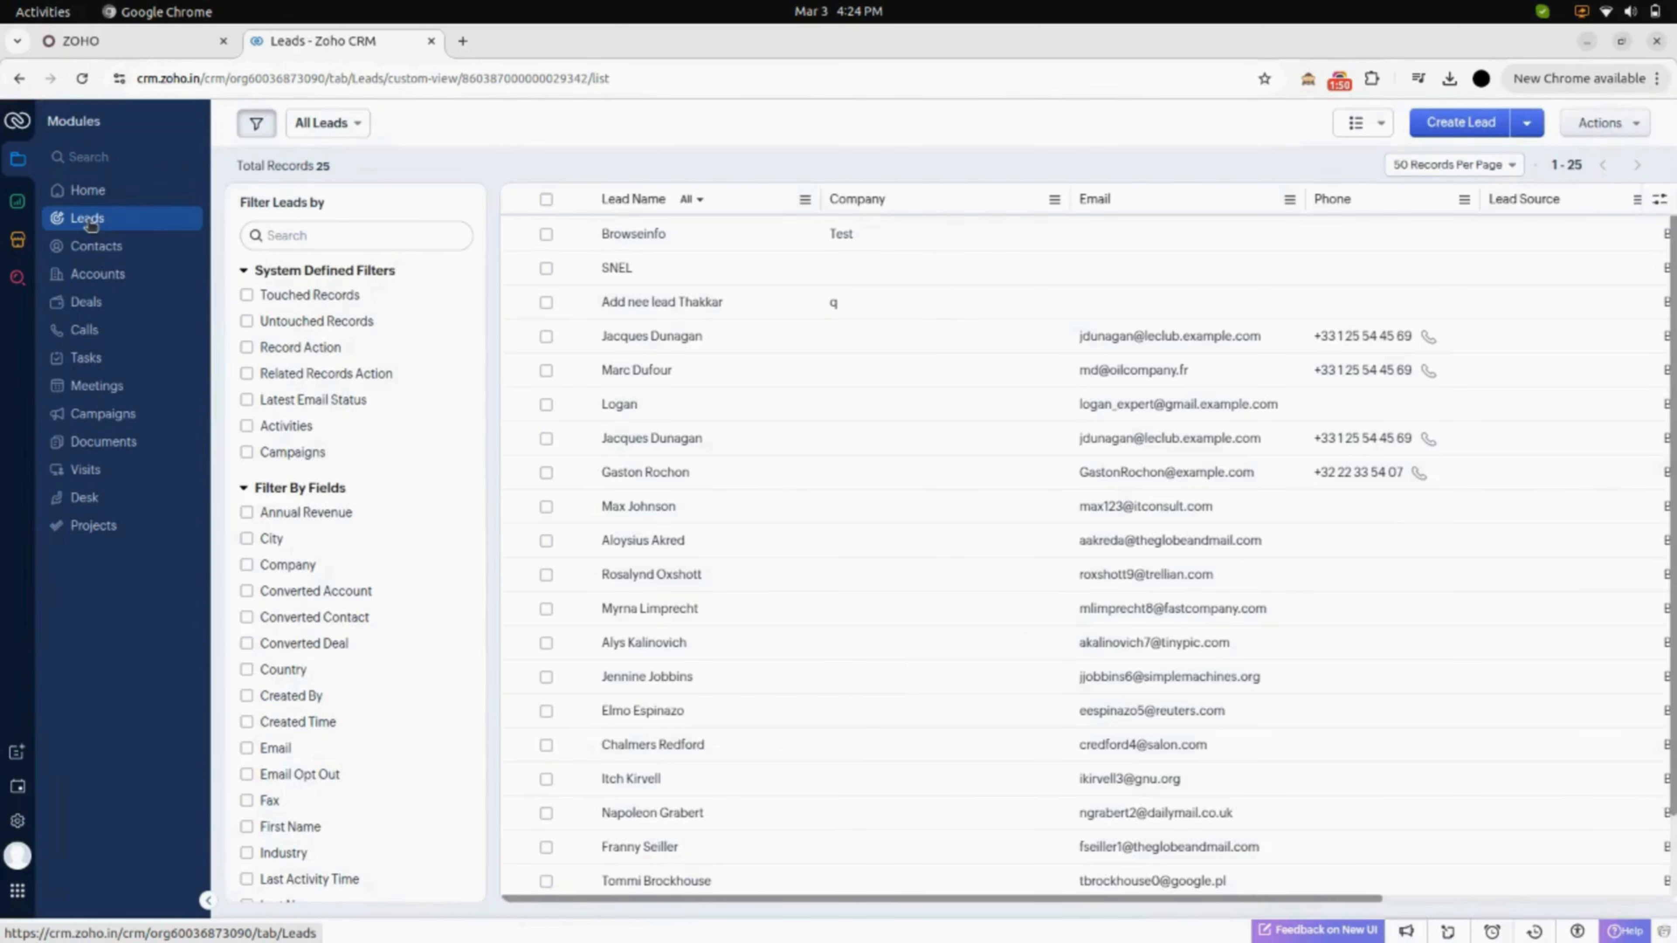
pyautogui.scroll(-3, 646, 410)
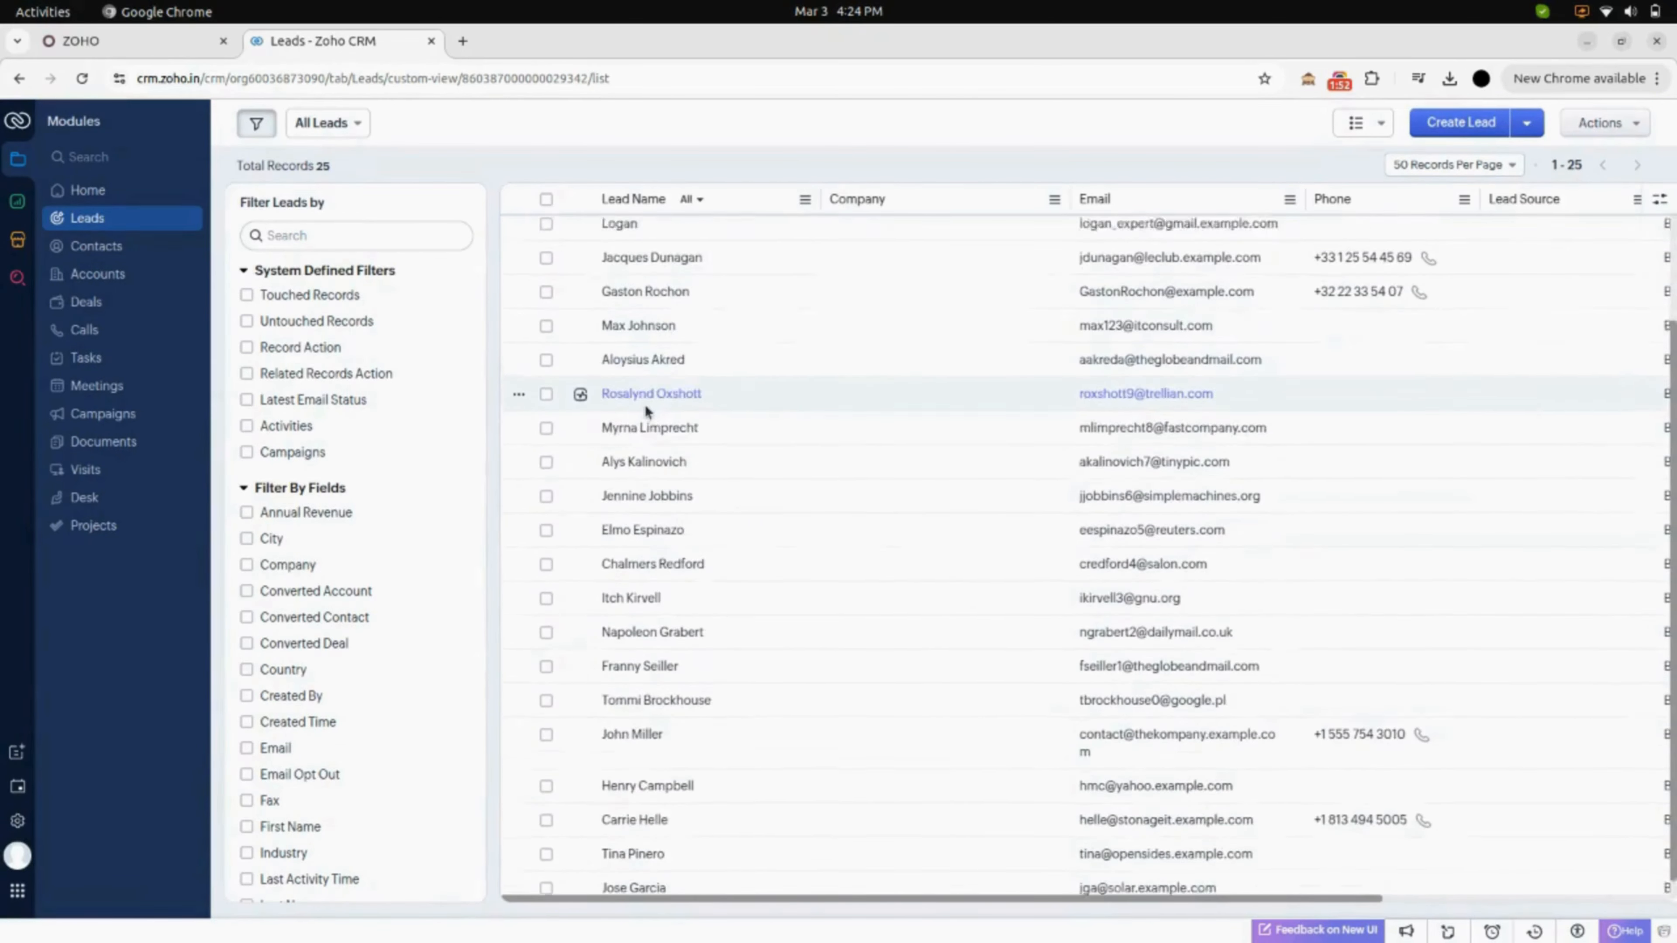
pyautogui.scroll(3, 646, 410)
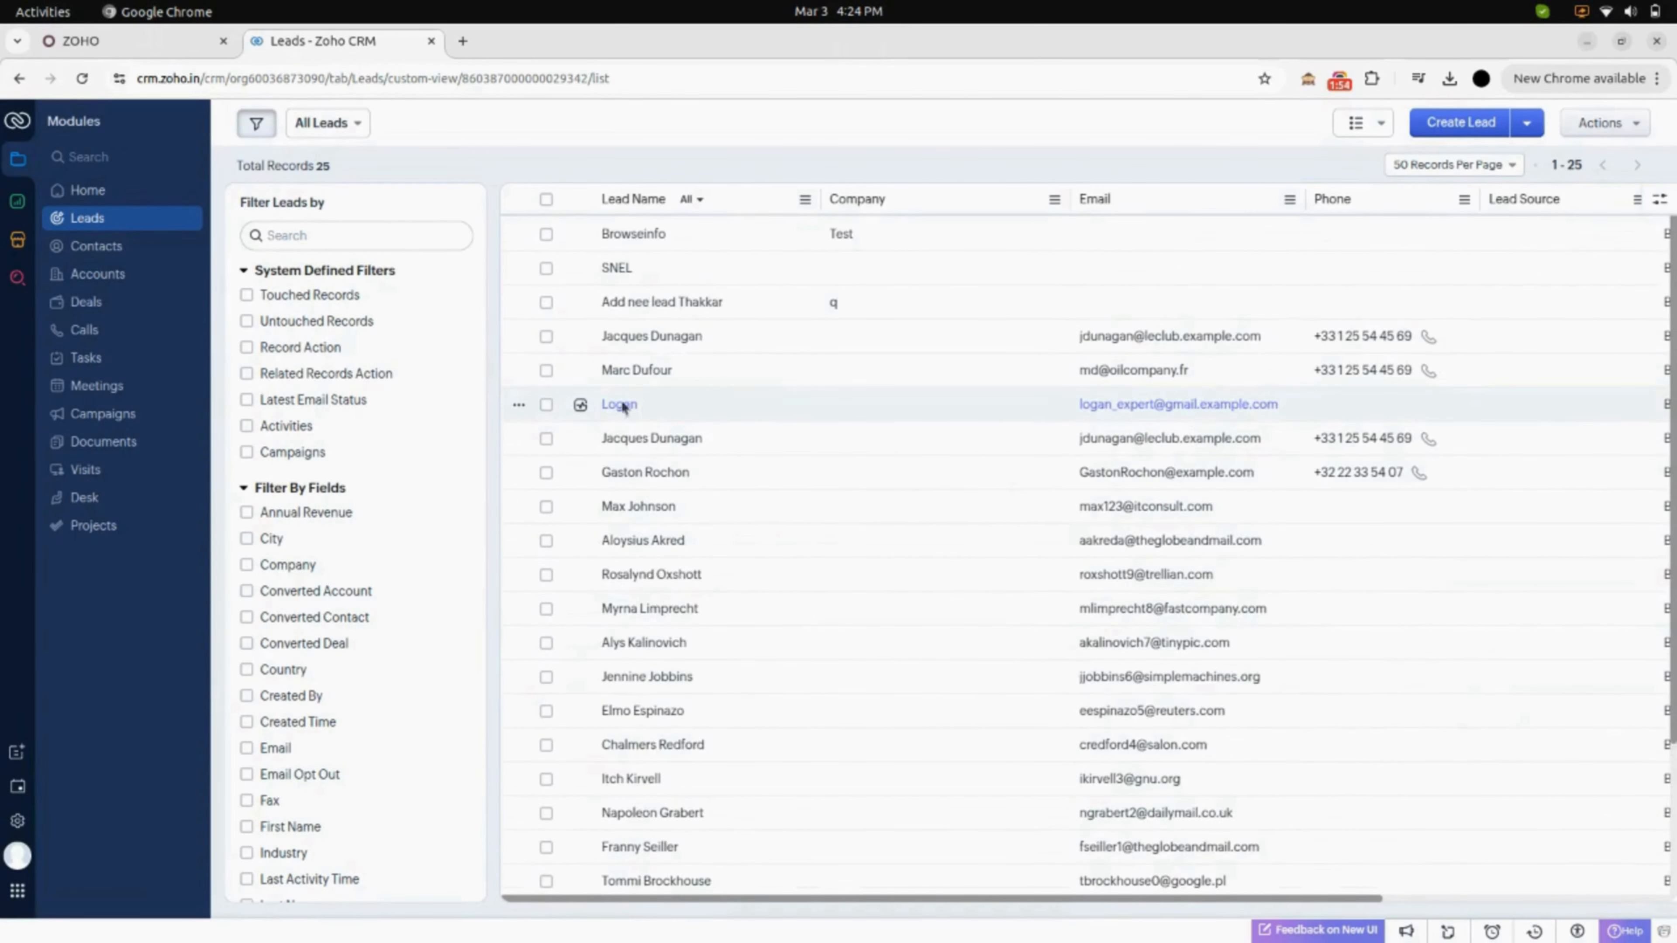
# - Look through the Zoho CRM contacts list and the active users in the setup, then return to the contacts
pyautogui.click(123, 255)
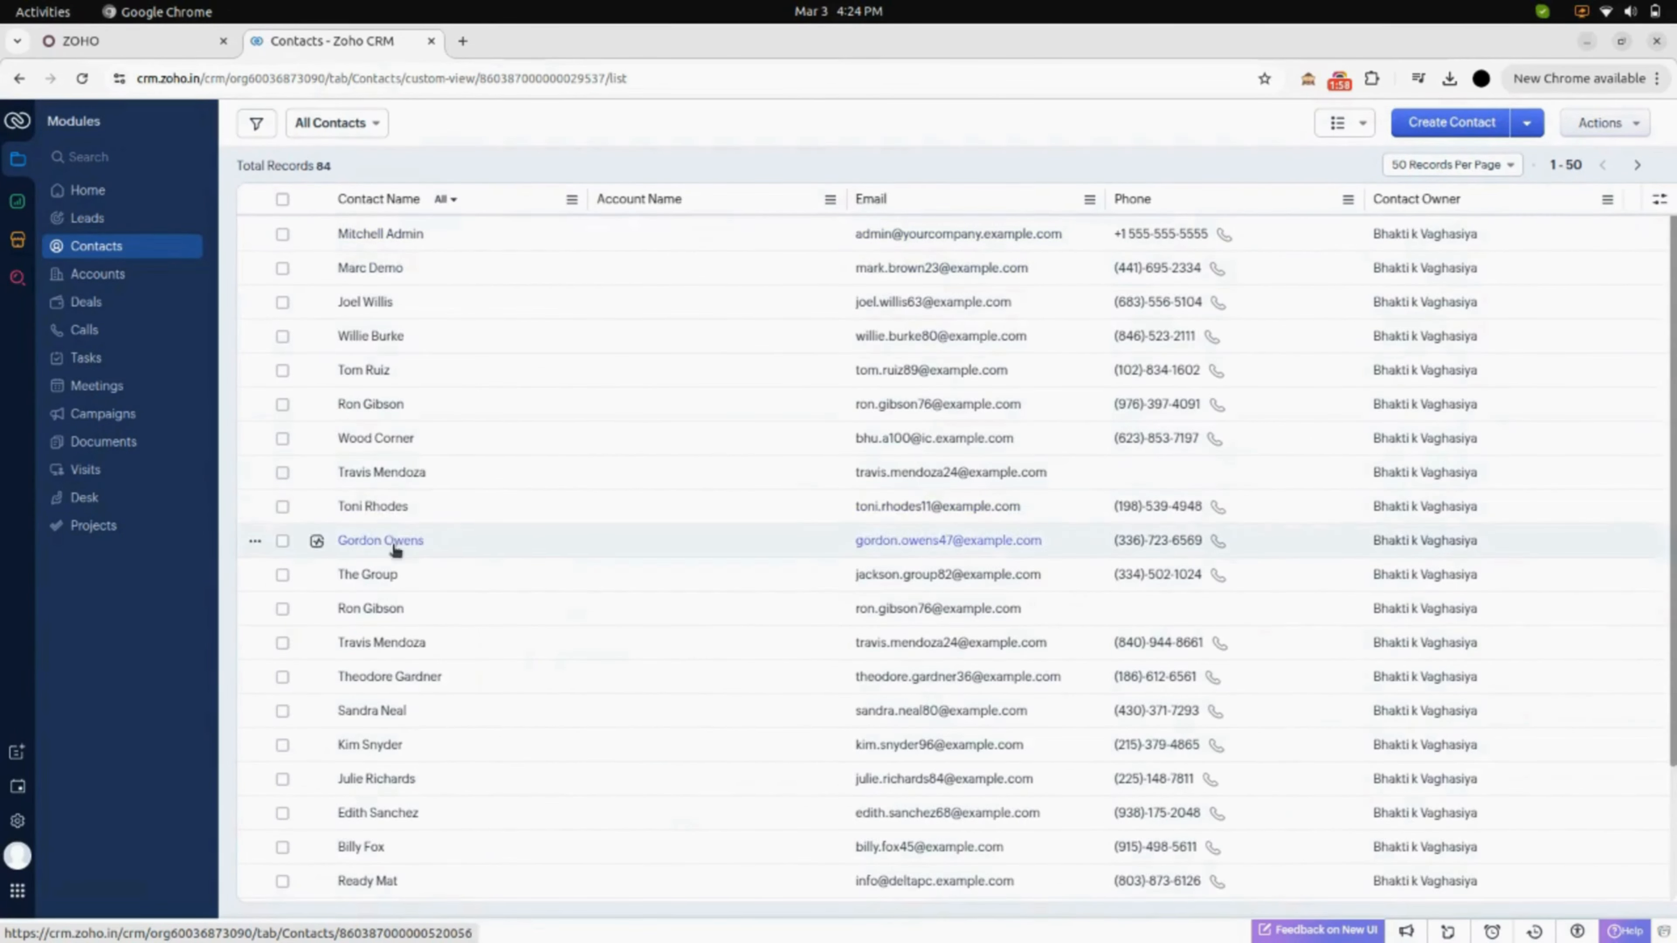
pyautogui.scroll(-15, 394, 550)
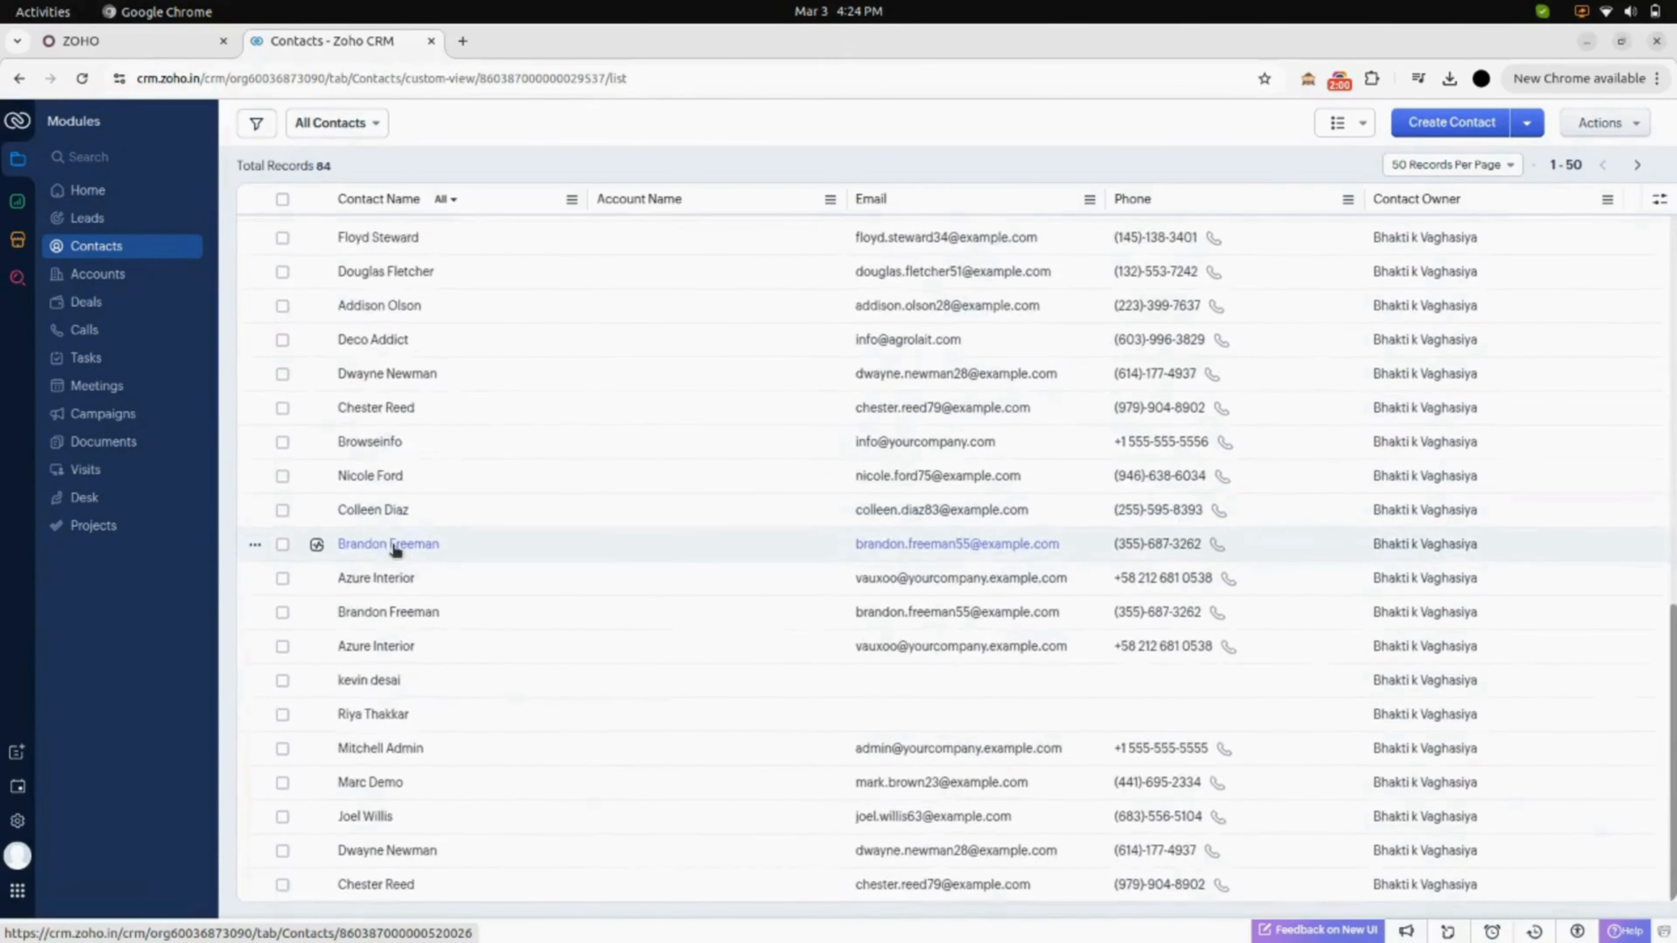
pyautogui.scroll(-5, 395, 549)
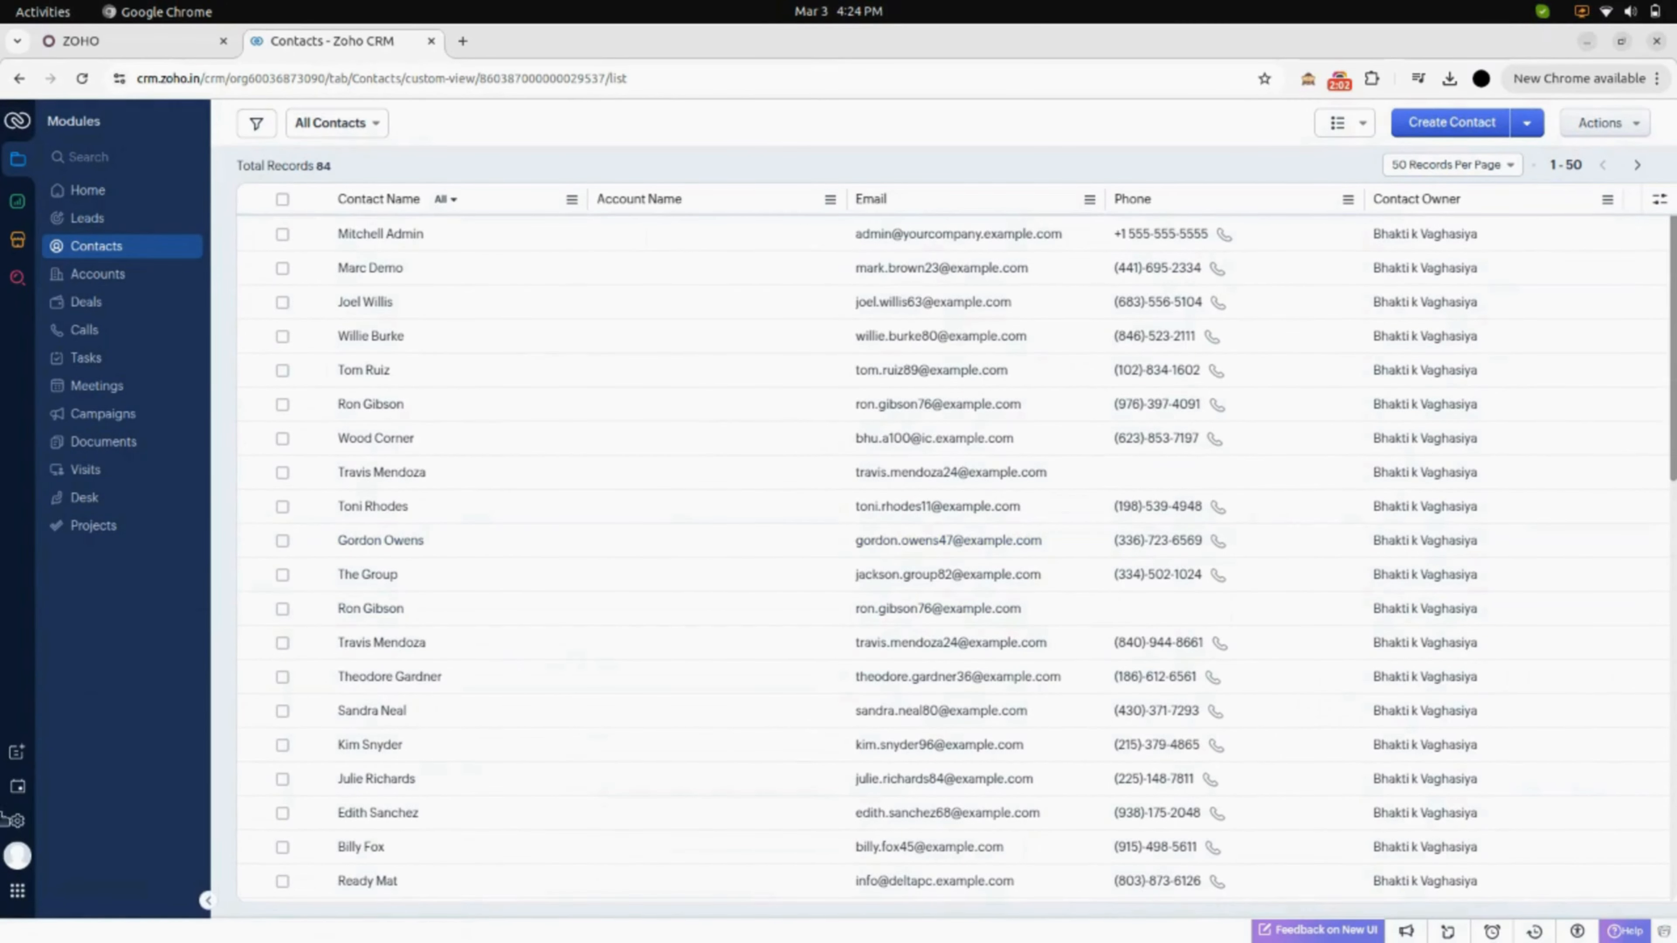
pyautogui.click(17, 820)
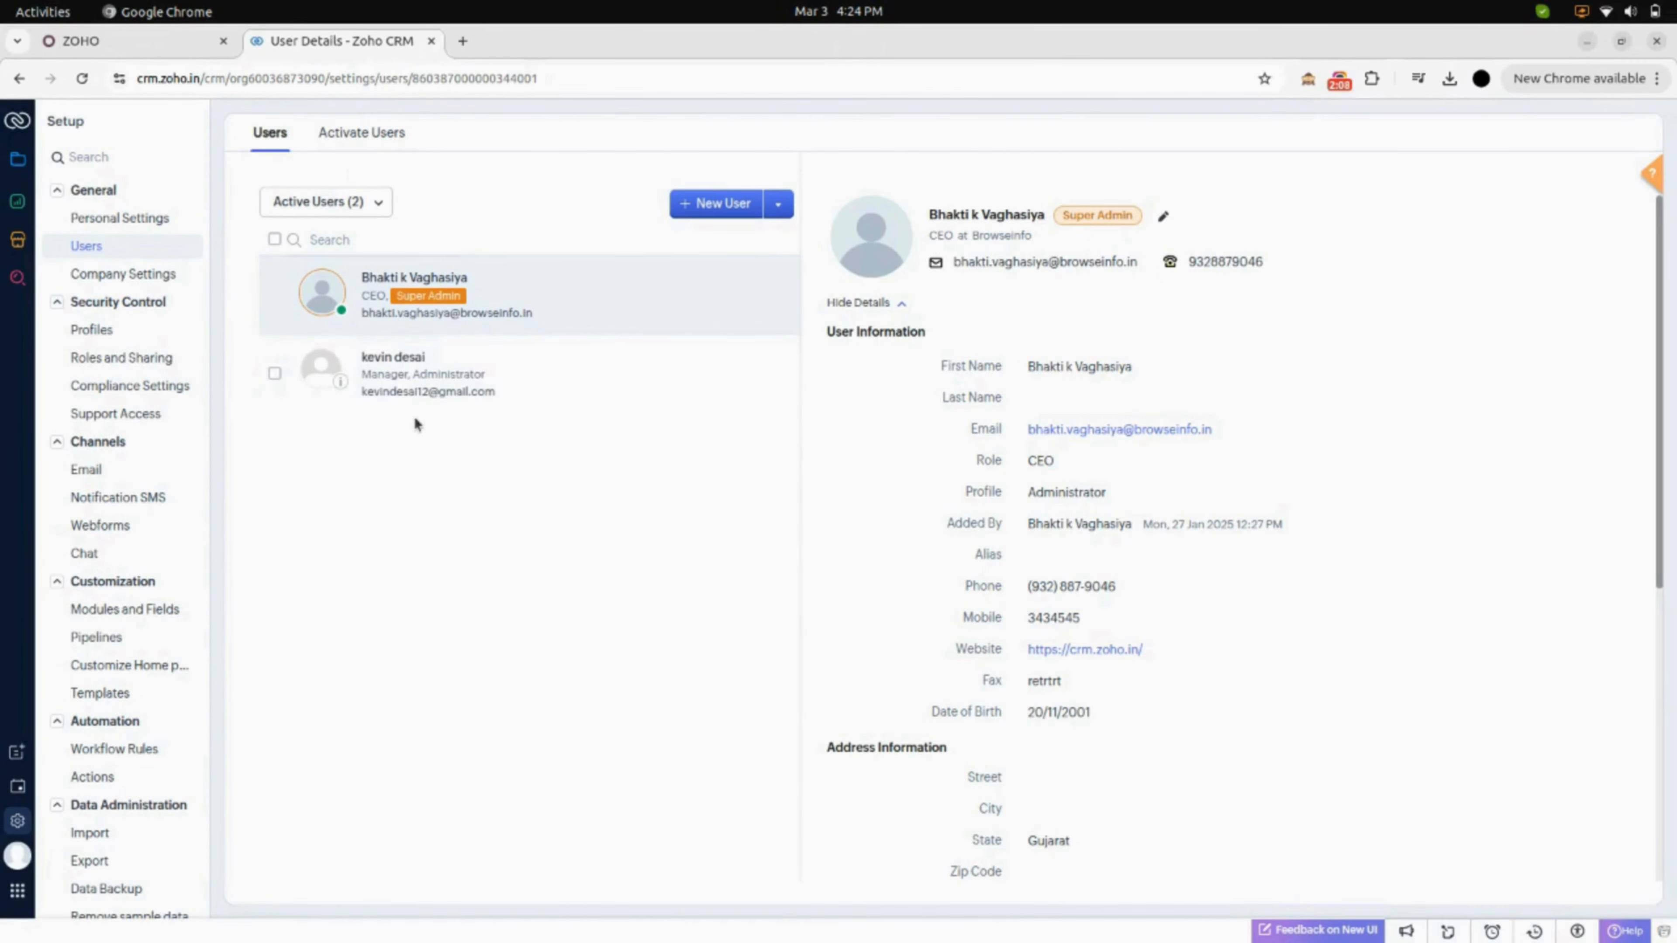
pyautogui.click(18, 160)
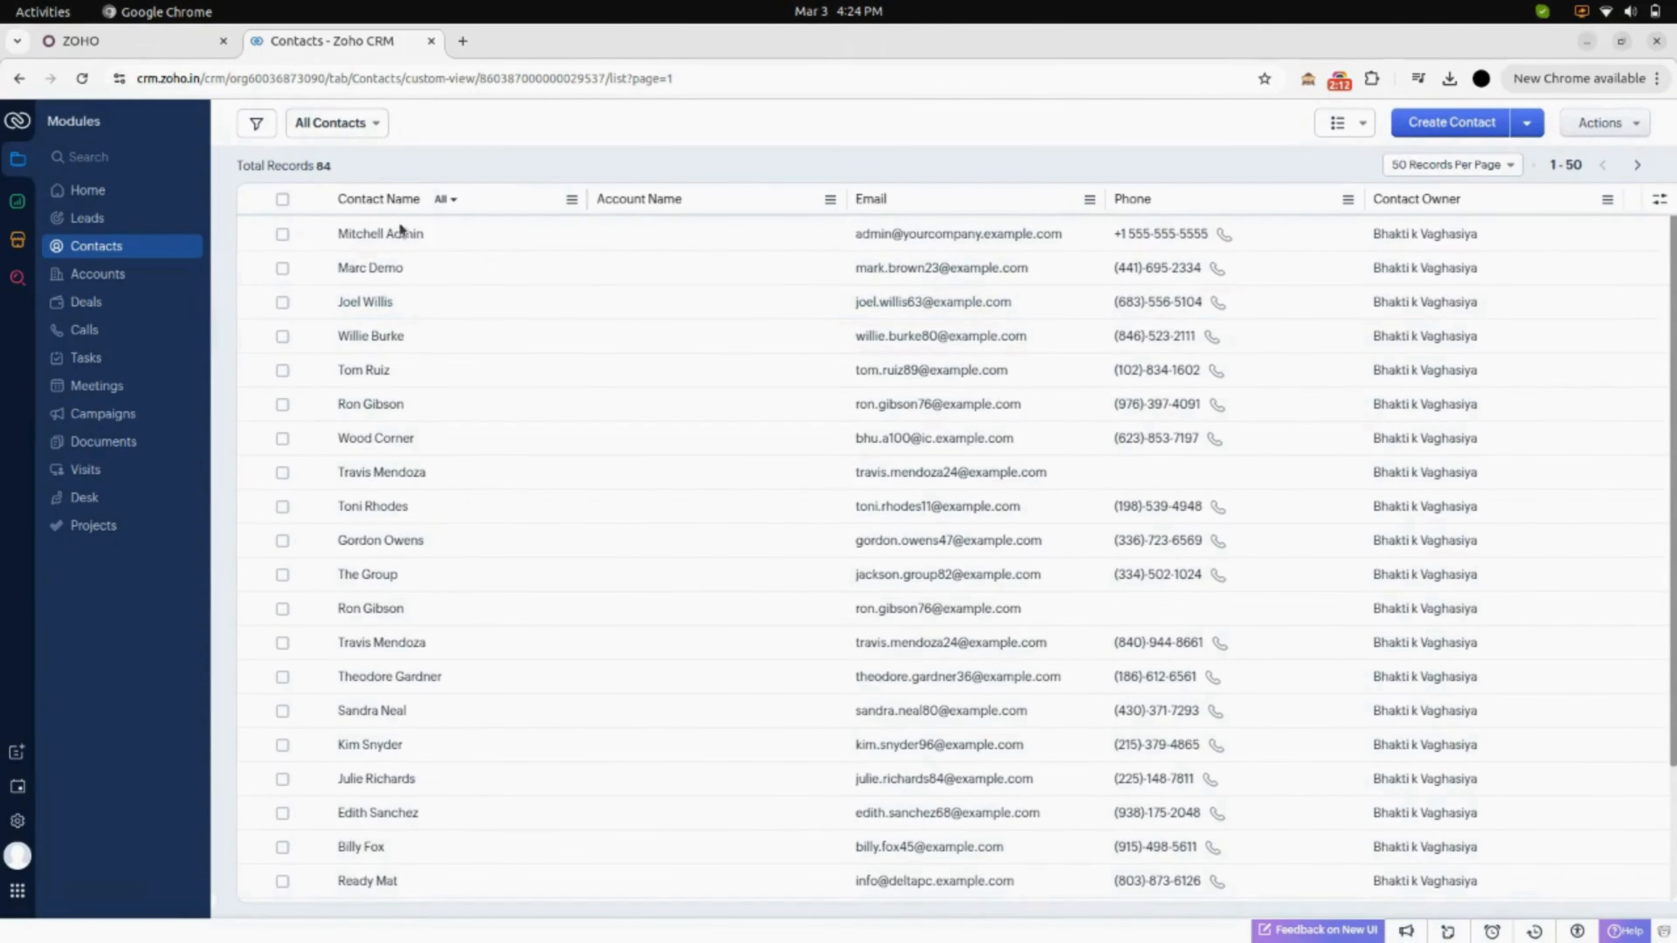
# - Switch back to the Odoo ZOHO connector, enable Import Contact and Export Contact, save, and run the contact scan
pyautogui.click(148, 46)
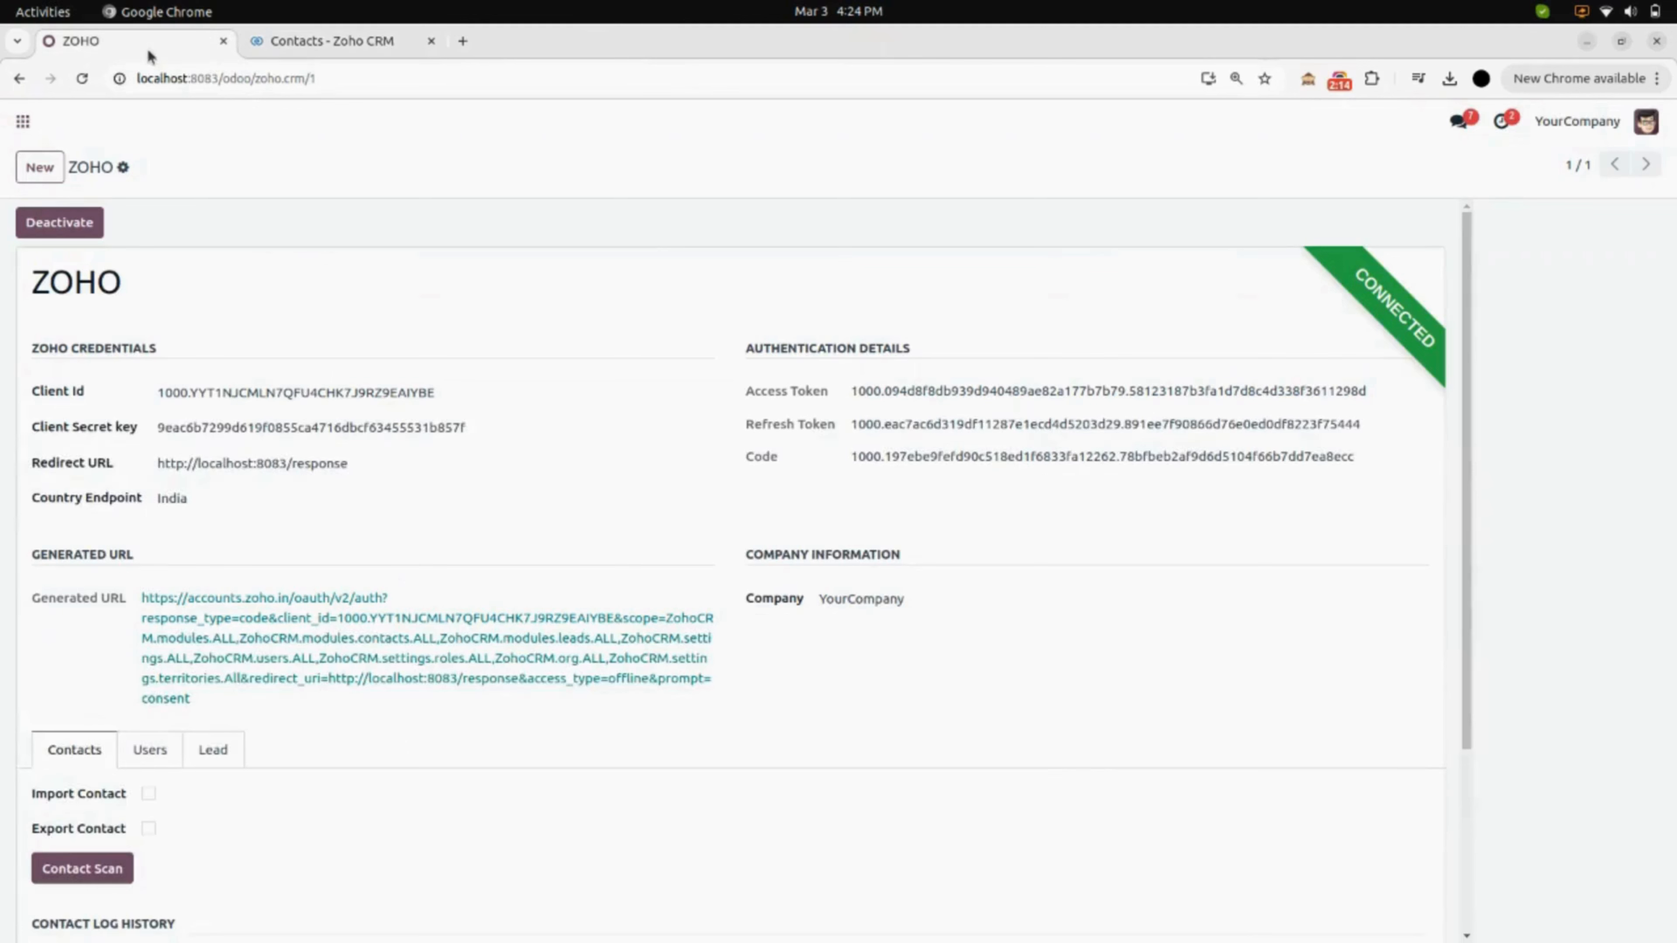
pyautogui.scroll(-4, 273, 448)
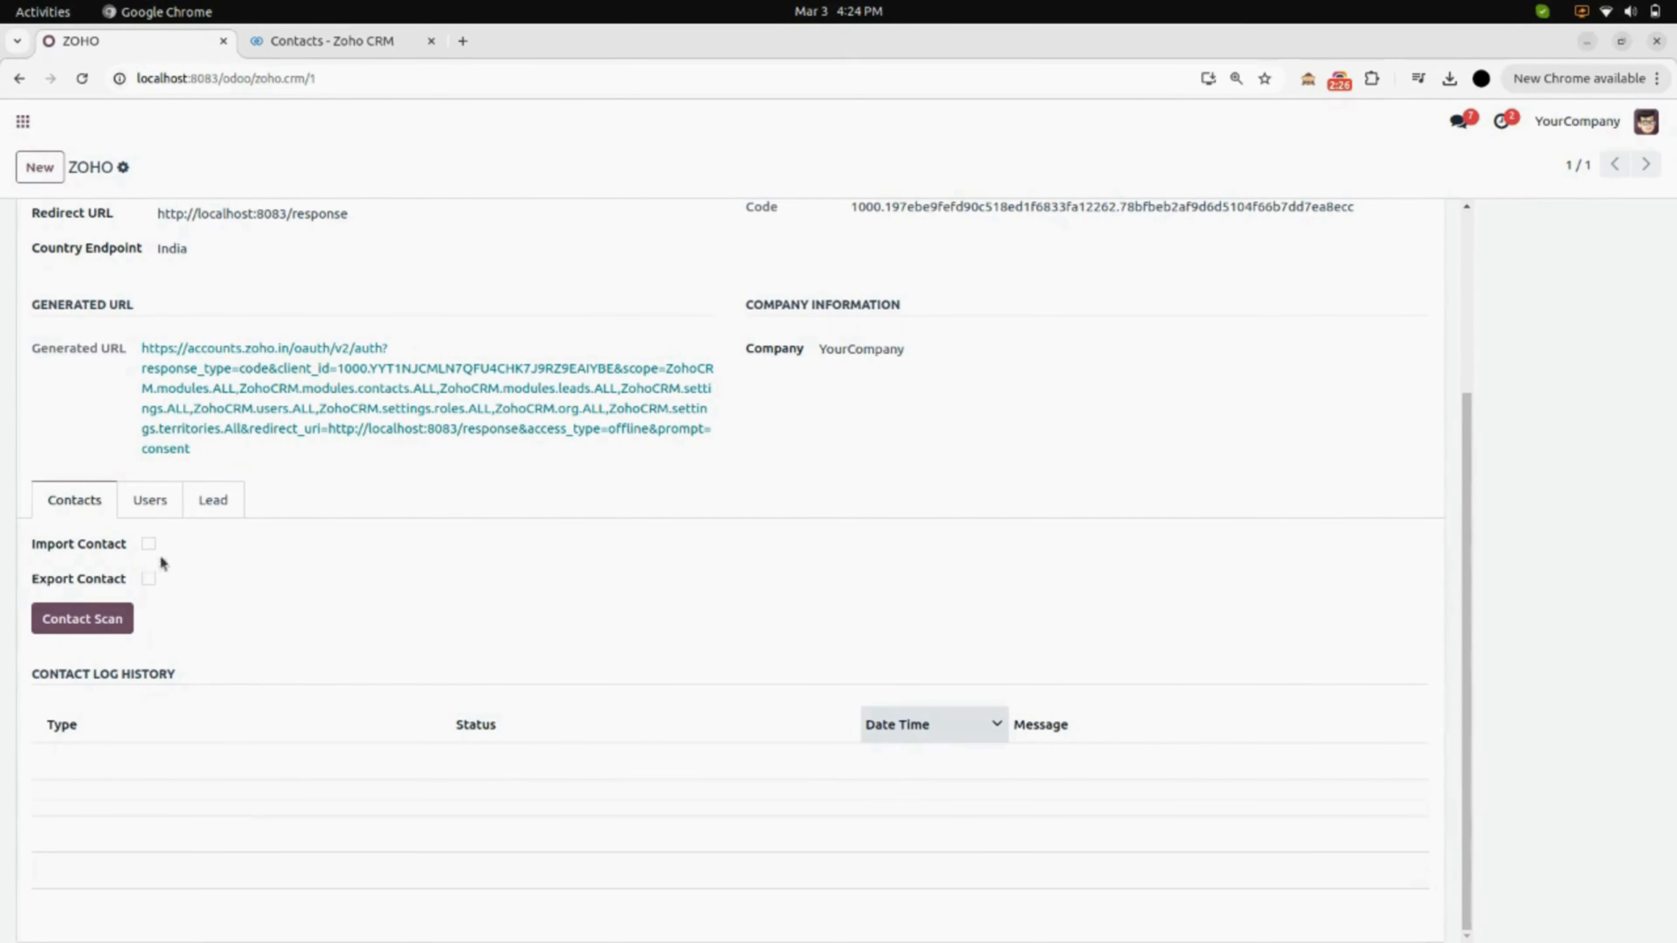
pyautogui.click(148, 543)
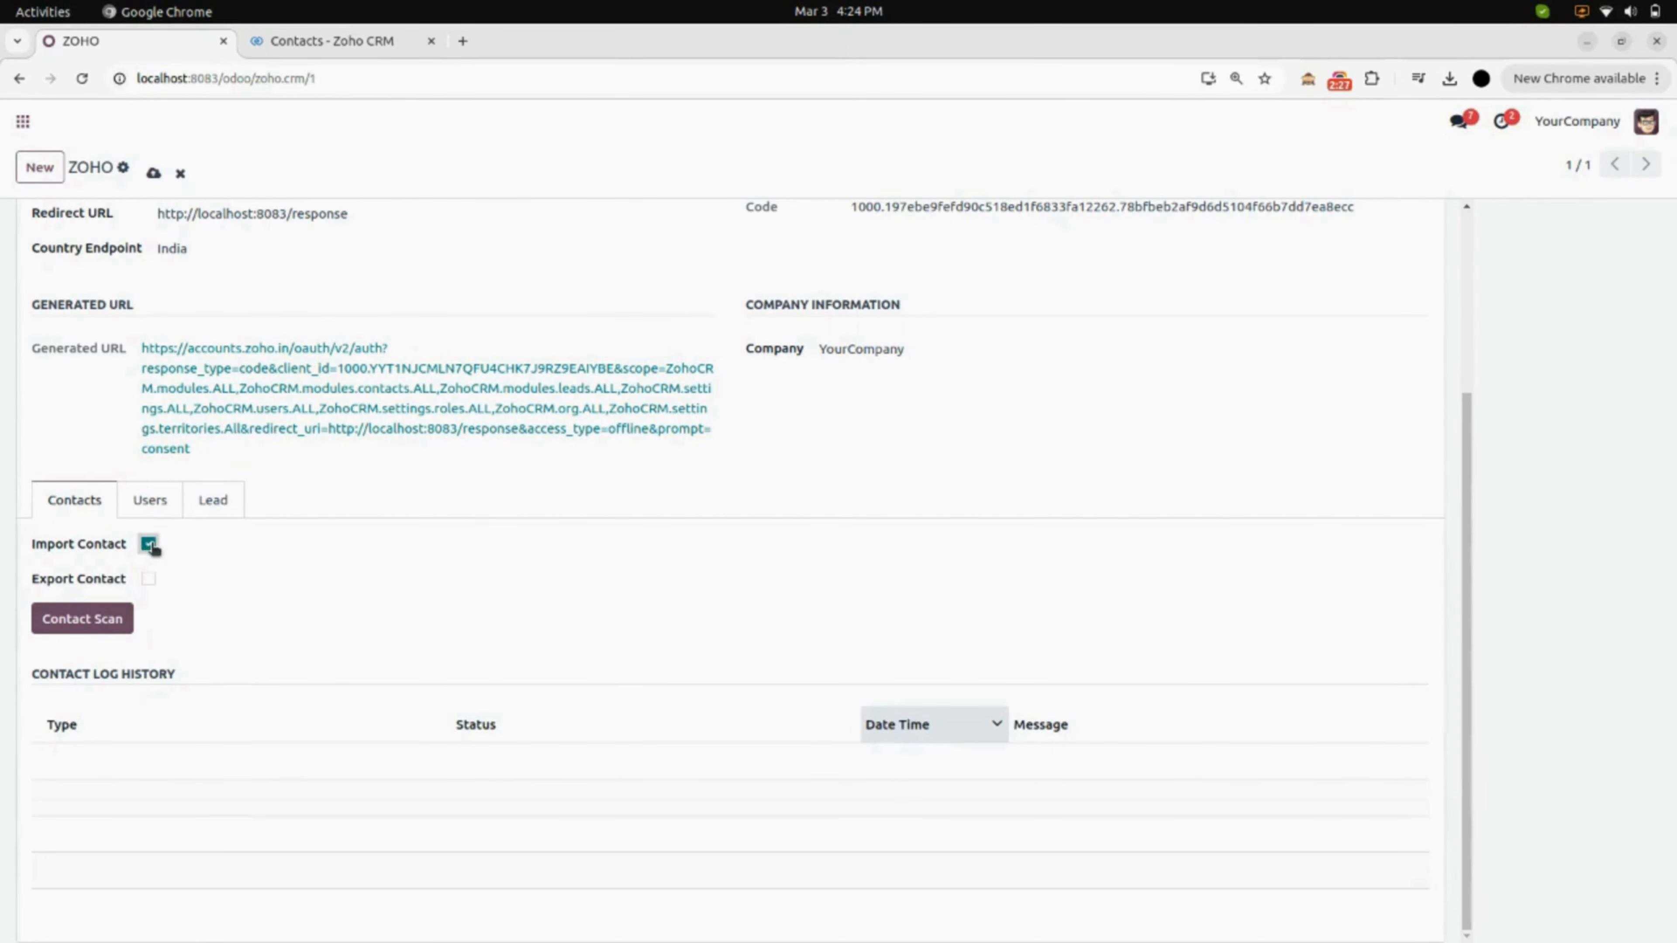
pyautogui.click(148, 579)
pyautogui.click(154, 174)
pyautogui.click(86, 630)
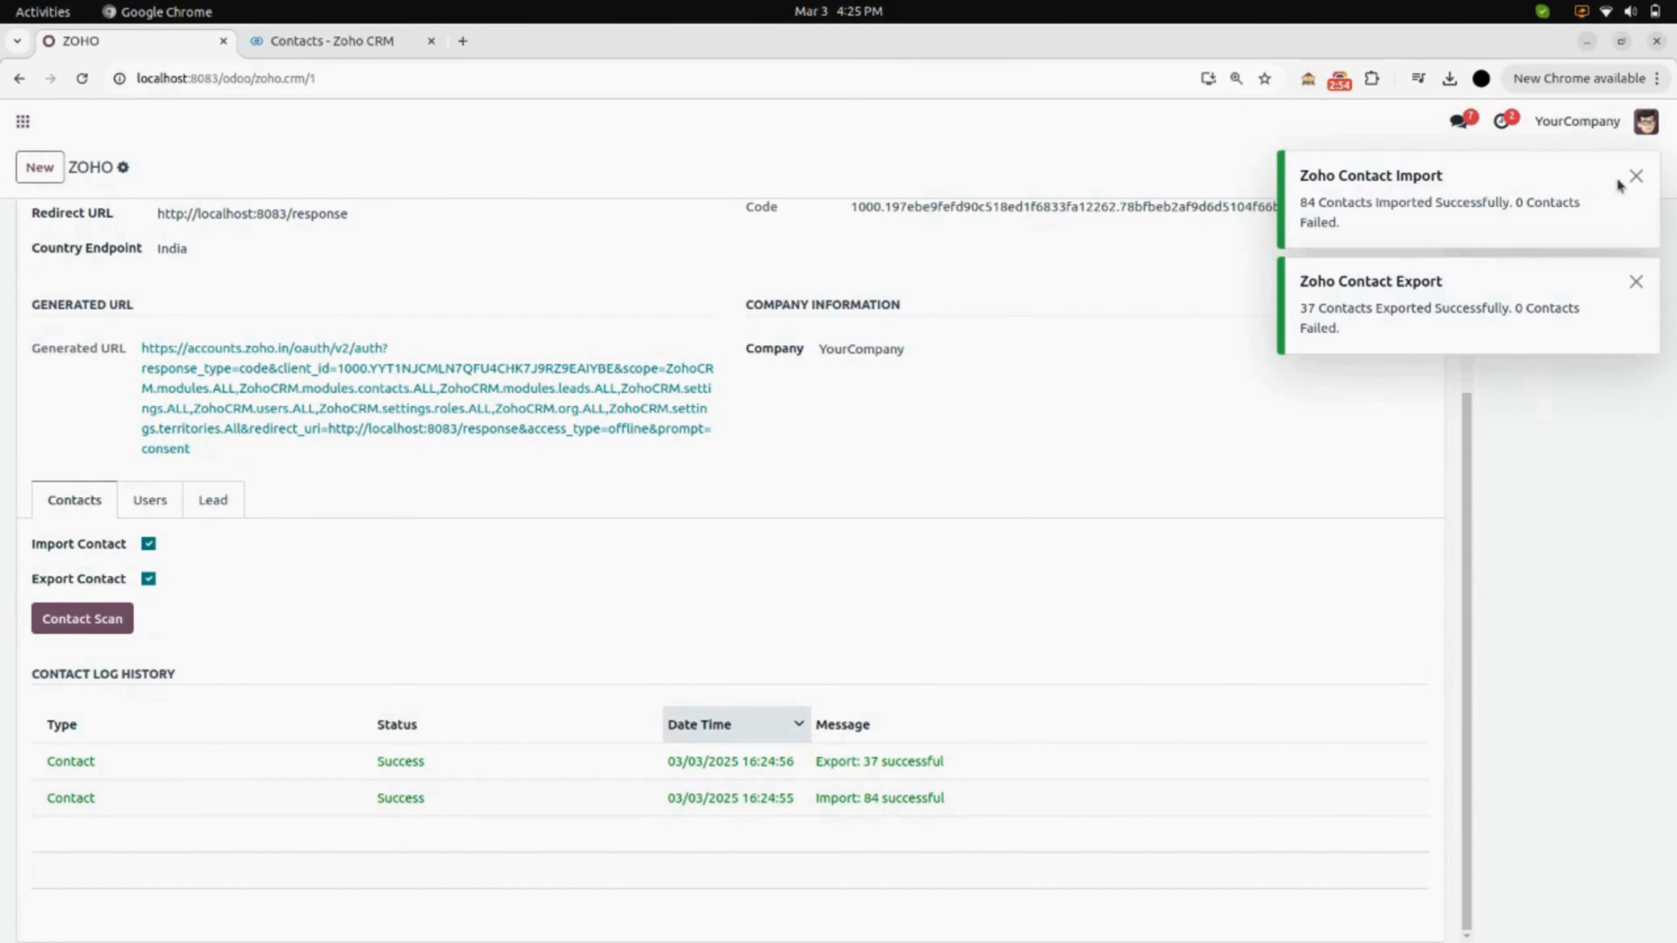
pyautogui.click(1634, 177)
pyautogui.click(1633, 176)
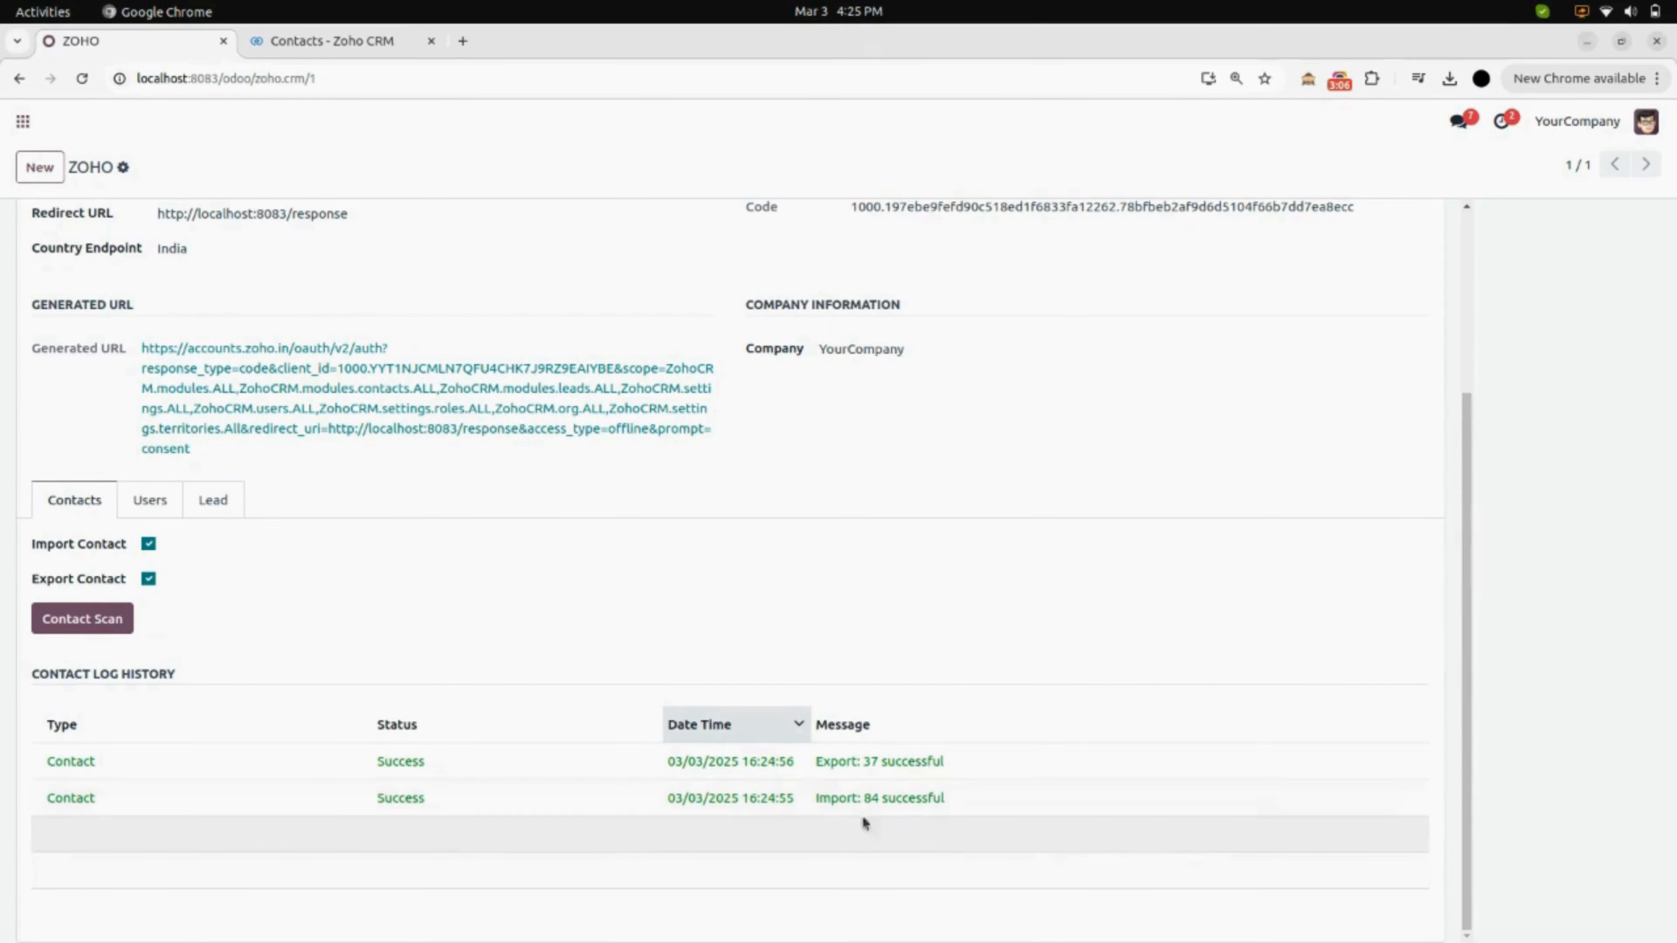
# - Examine the exported contacts in the contact export log entry and close the log
pyautogui.click(851, 767)
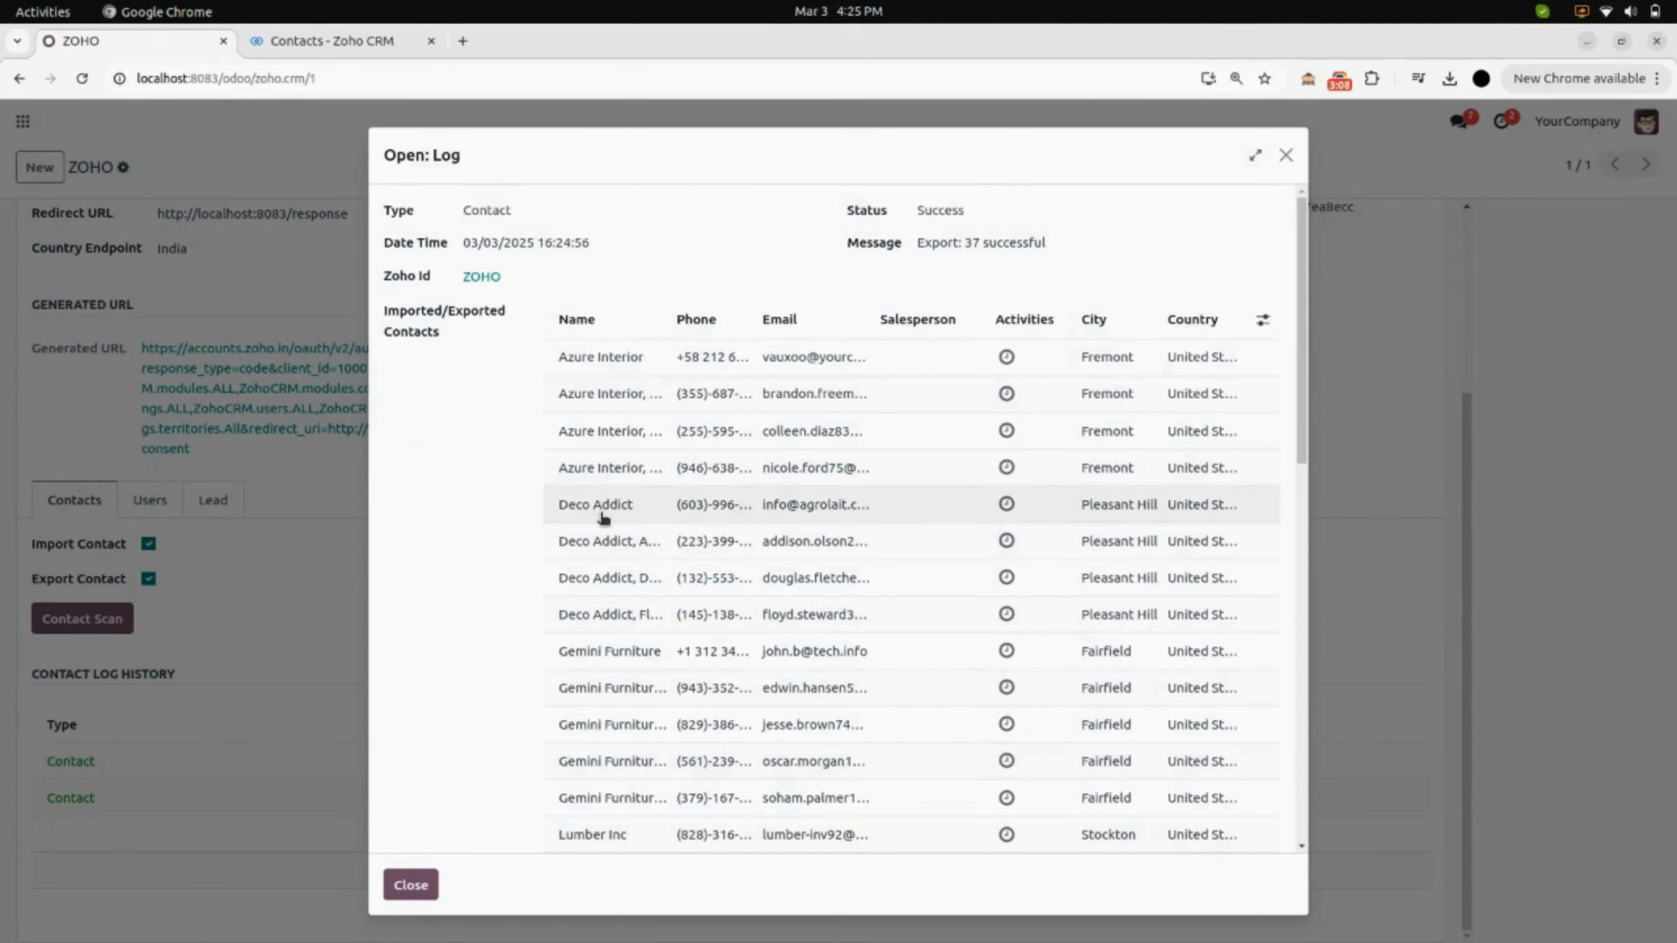
pyautogui.scroll(-5, 600, 522)
pyautogui.scroll(-10, 603, 518)
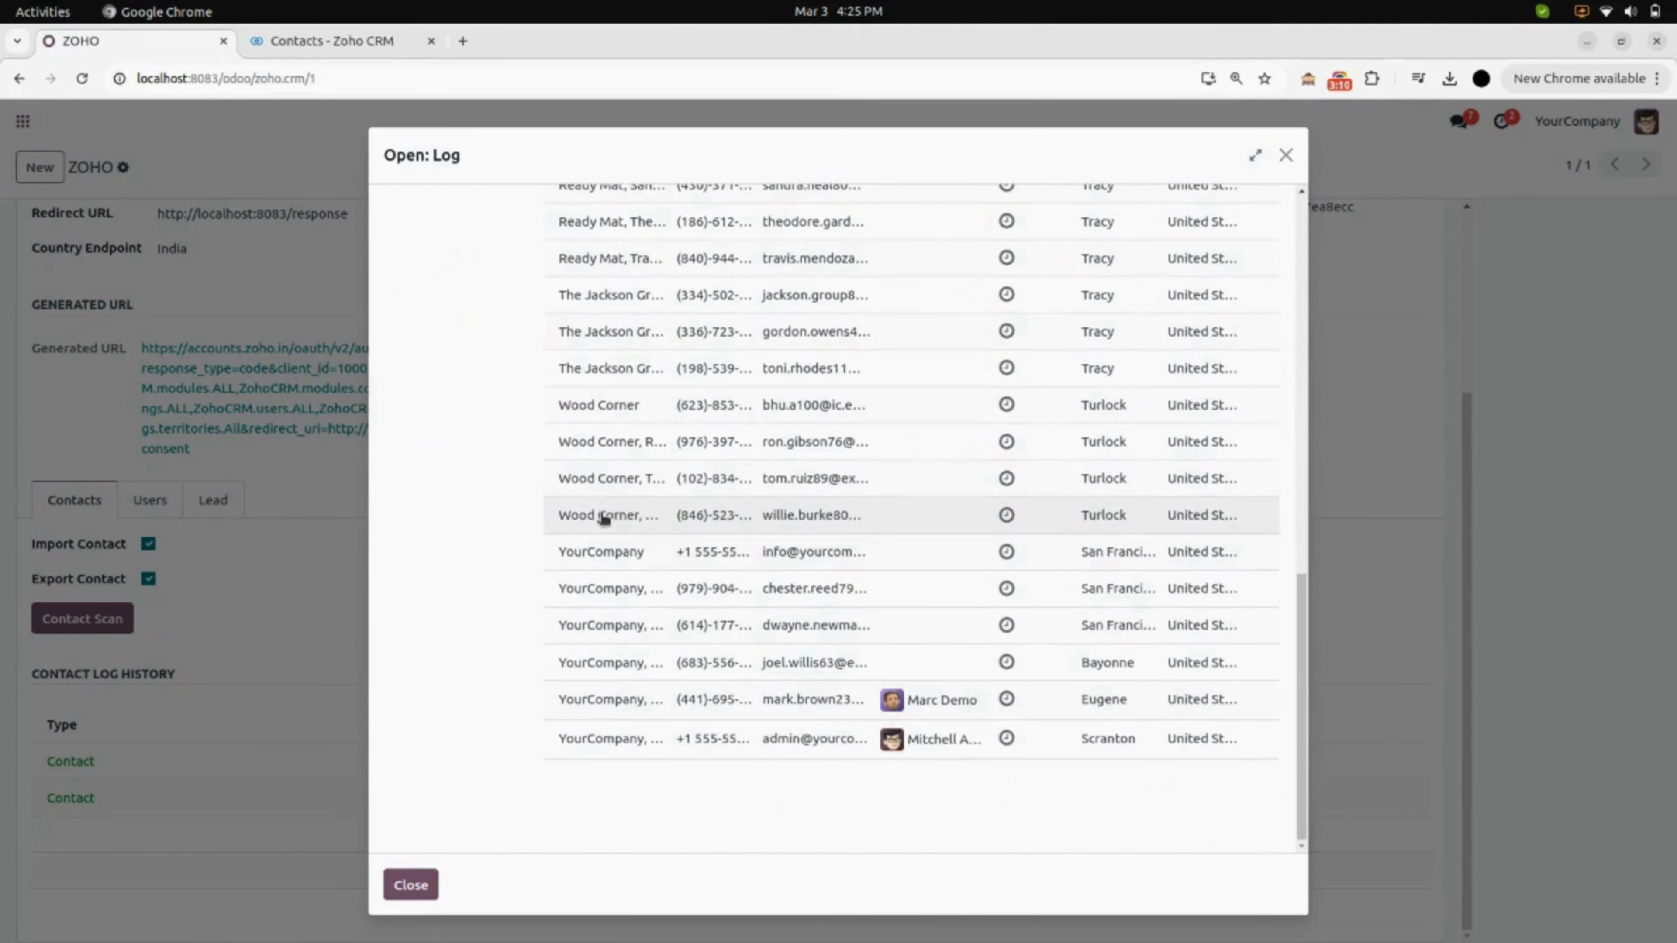
pyautogui.scroll(12, 603, 519)
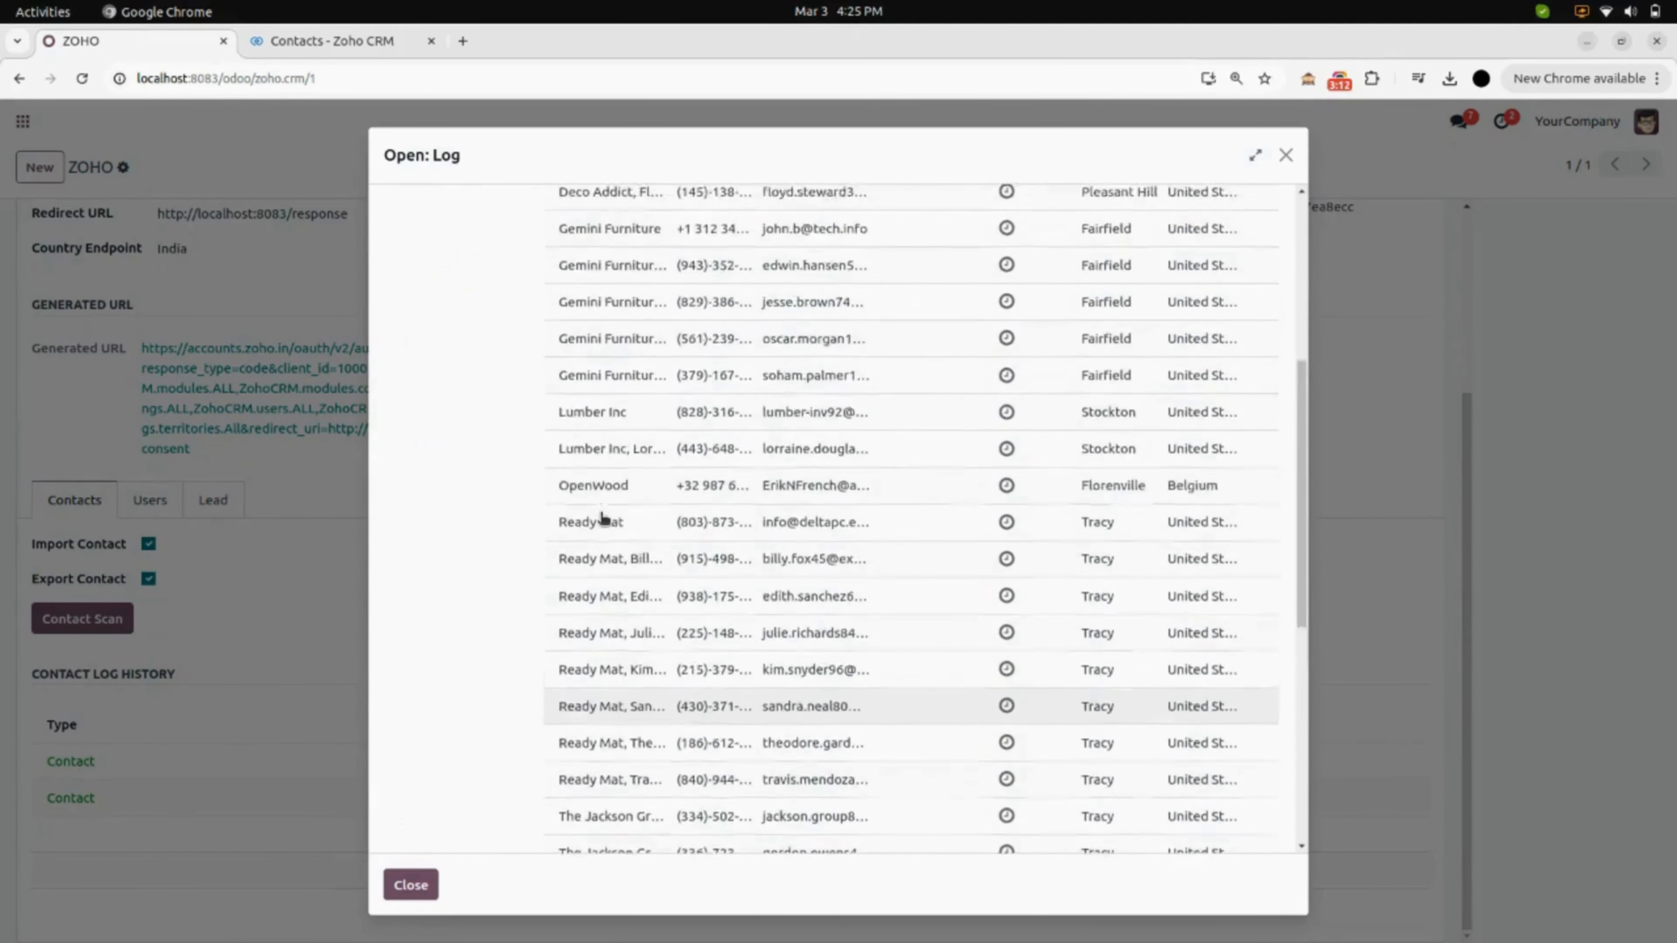
pyautogui.scroll(2, 602, 518)
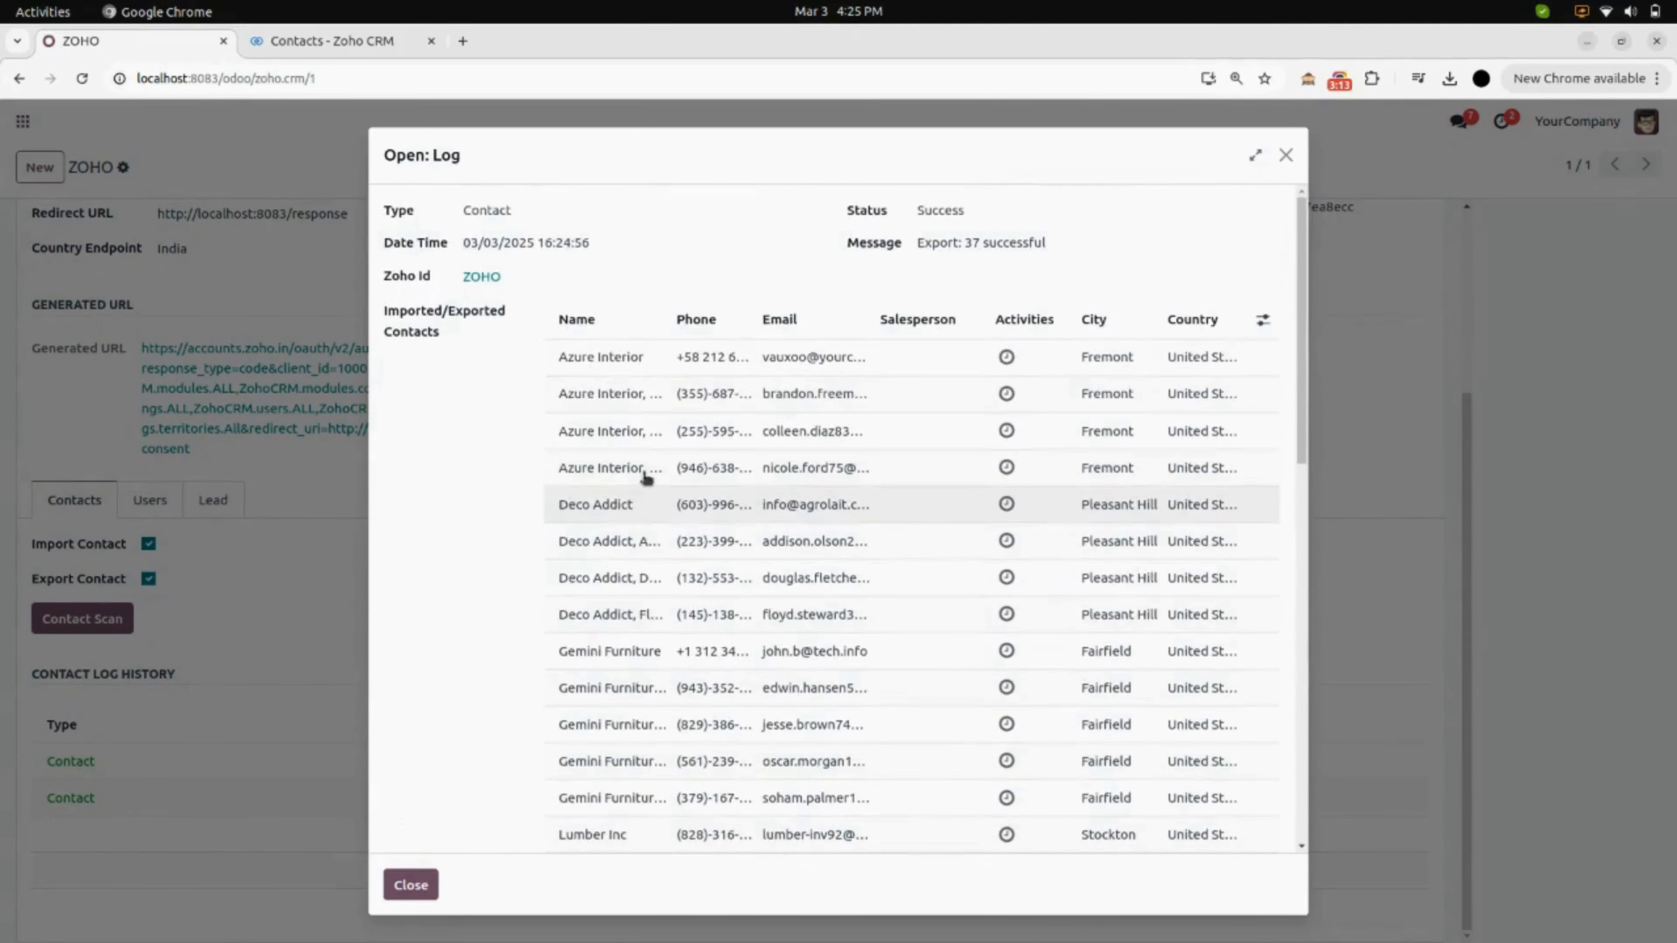
pyautogui.click(1283, 162)
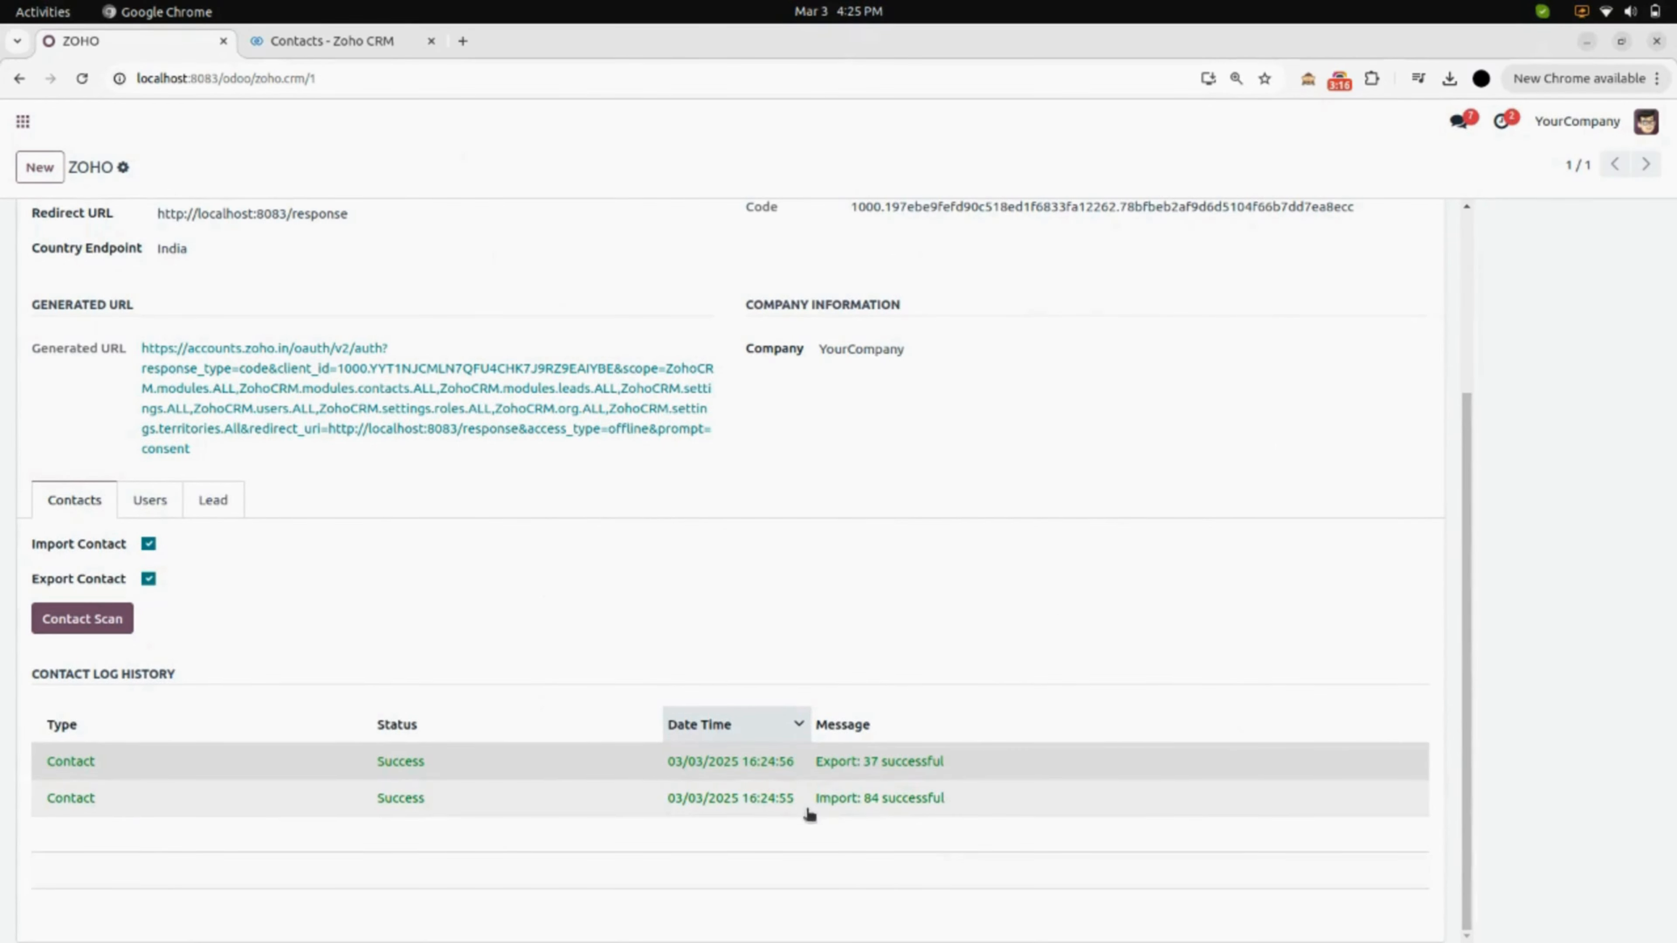
# - Examine the imported contacts in the contact import log entry and close the log
pyautogui.click(897, 802)
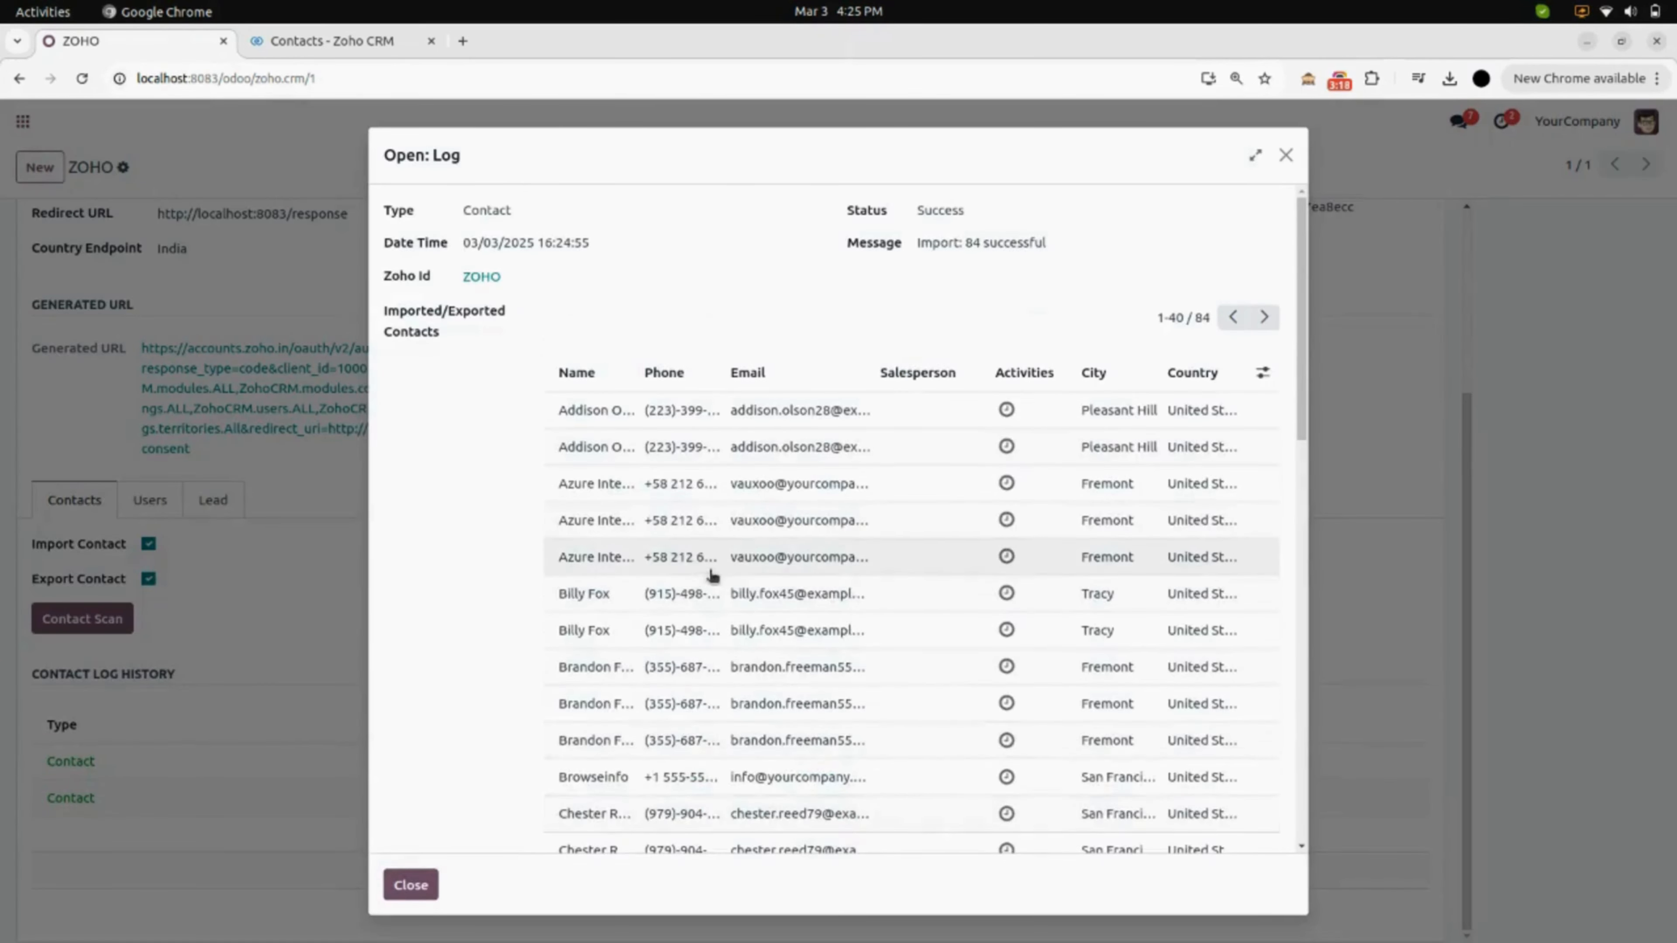
pyautogui.scroll(-5, 711, 578)
pyautogui.scroll(-10, 711, 576)
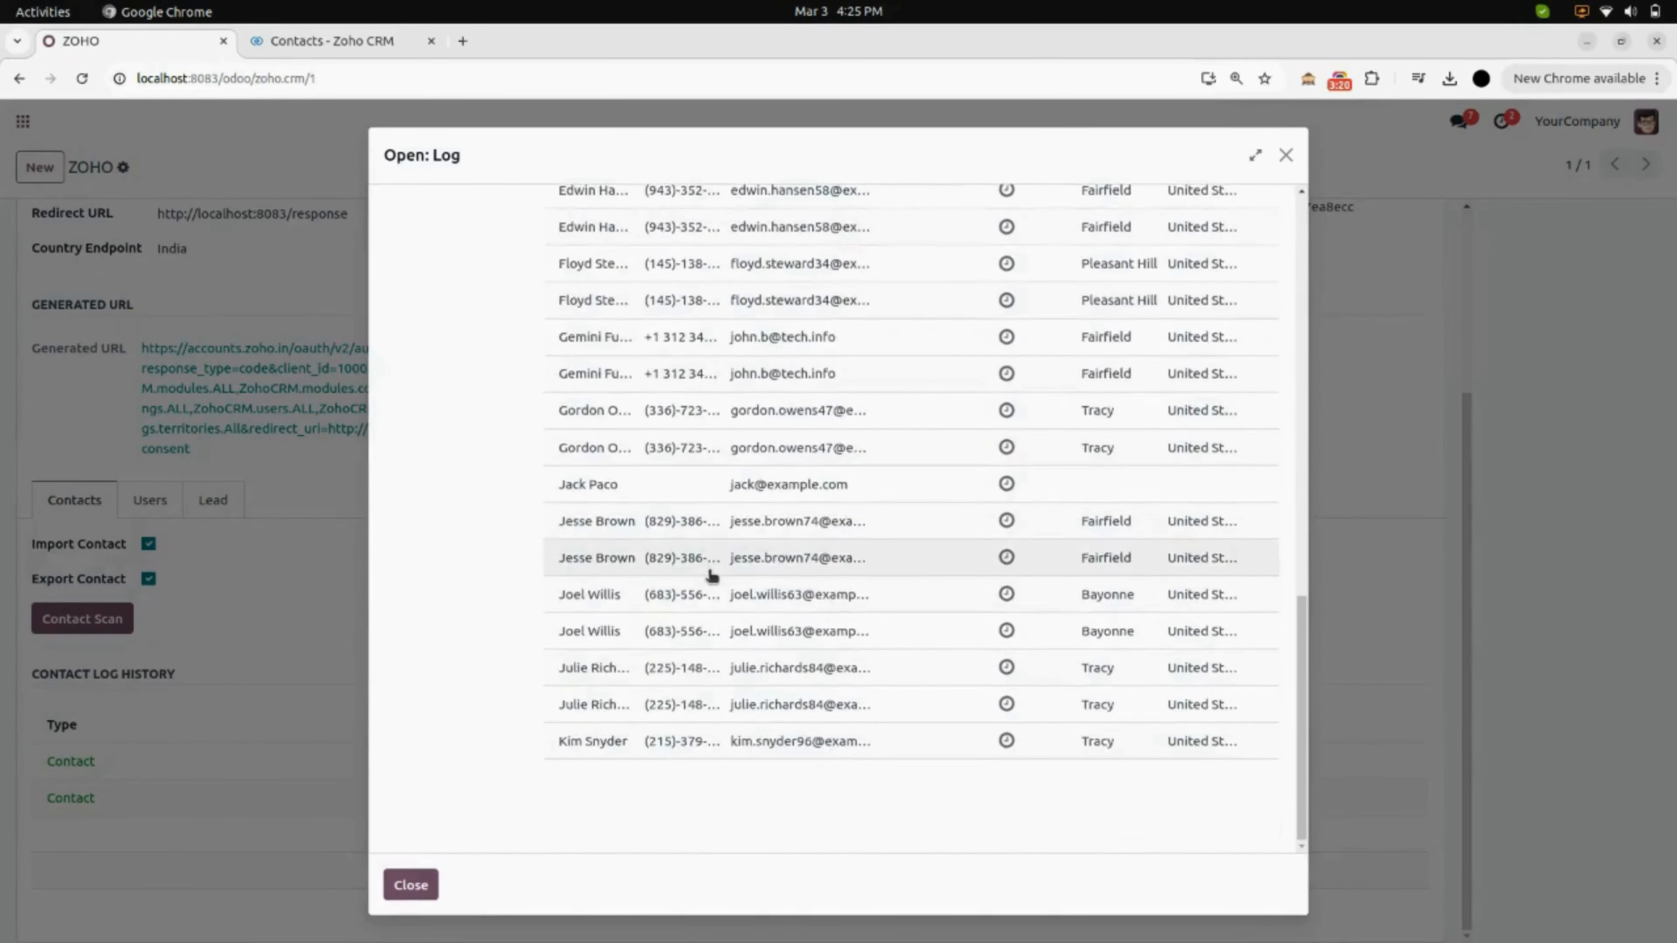
pyautogui.scroll(6, 711, 576)
pyautogui.scroll(10, 711, 578)
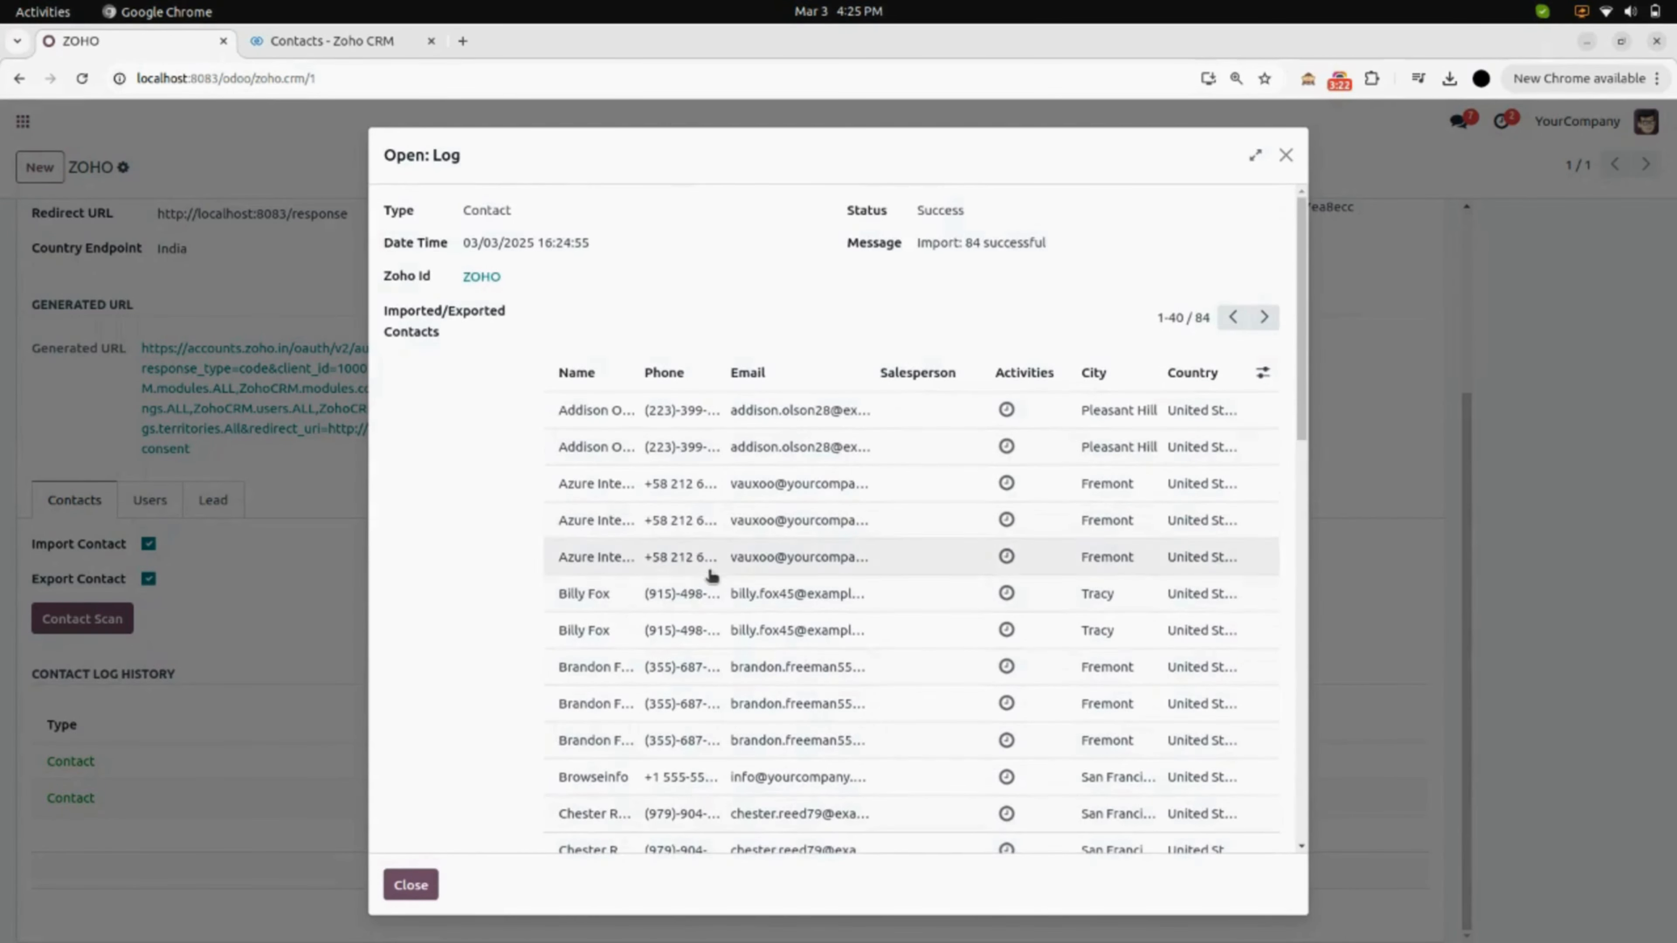
pyautogui.click(1285, 155)
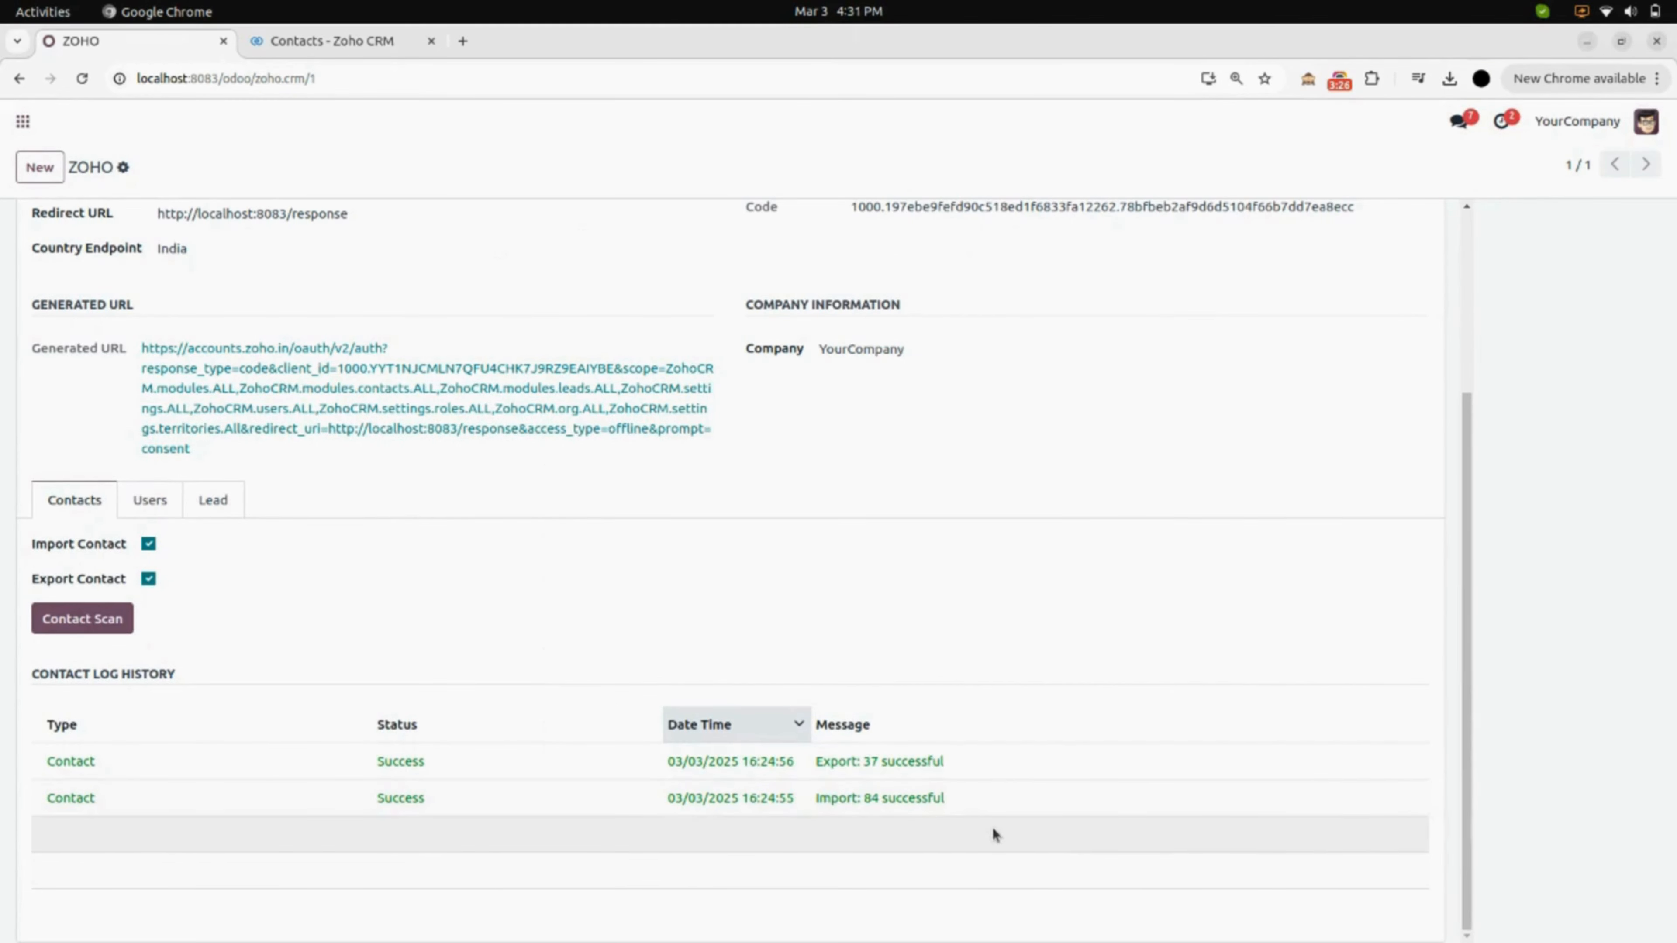
# - Open the Contacts app in Odoo, browse the contact records, and show them as a list
pyautogui.click(22, 121)
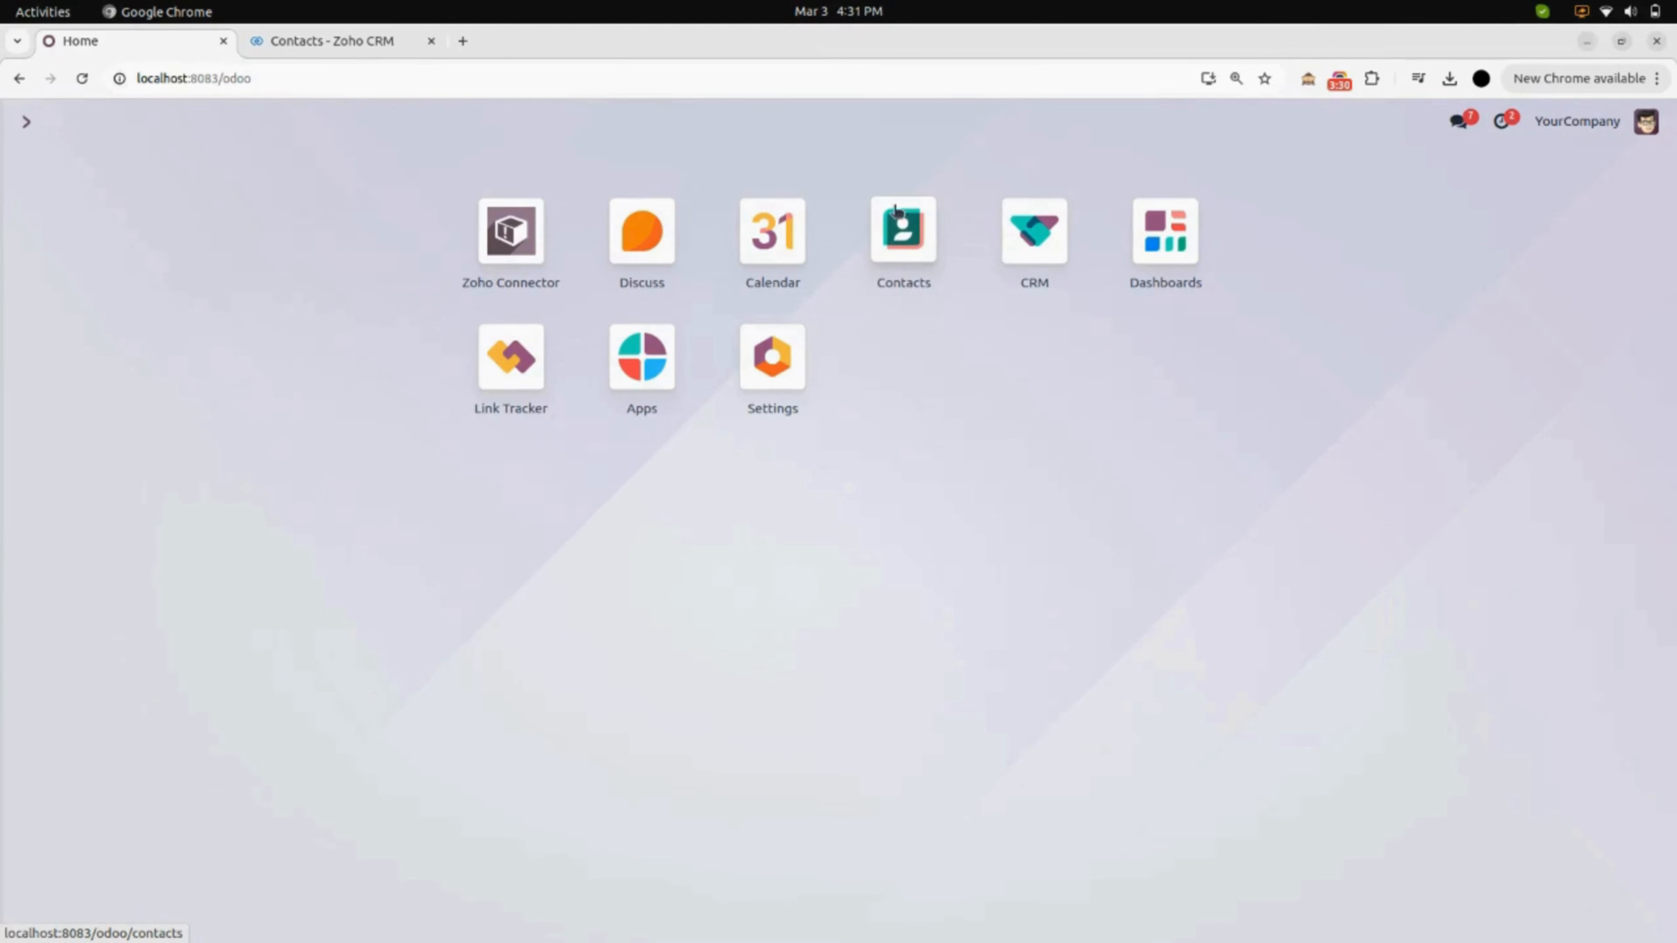
pyautogui.click(916, 253)
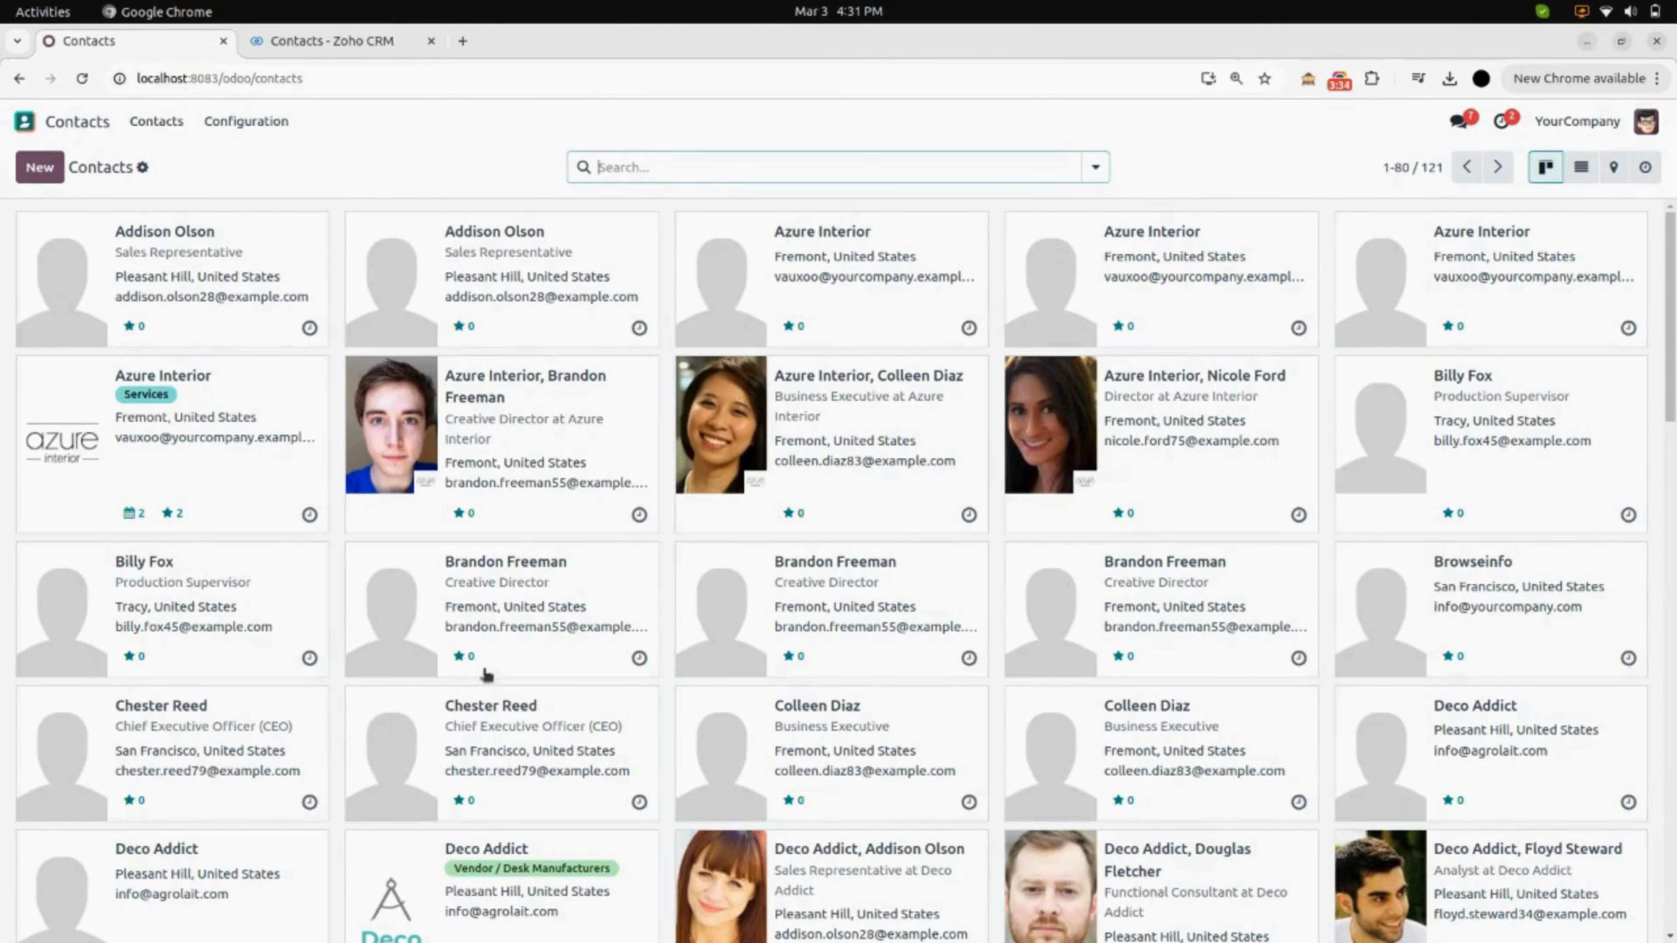
pyautogui.scroll(-5, 1074, 759)
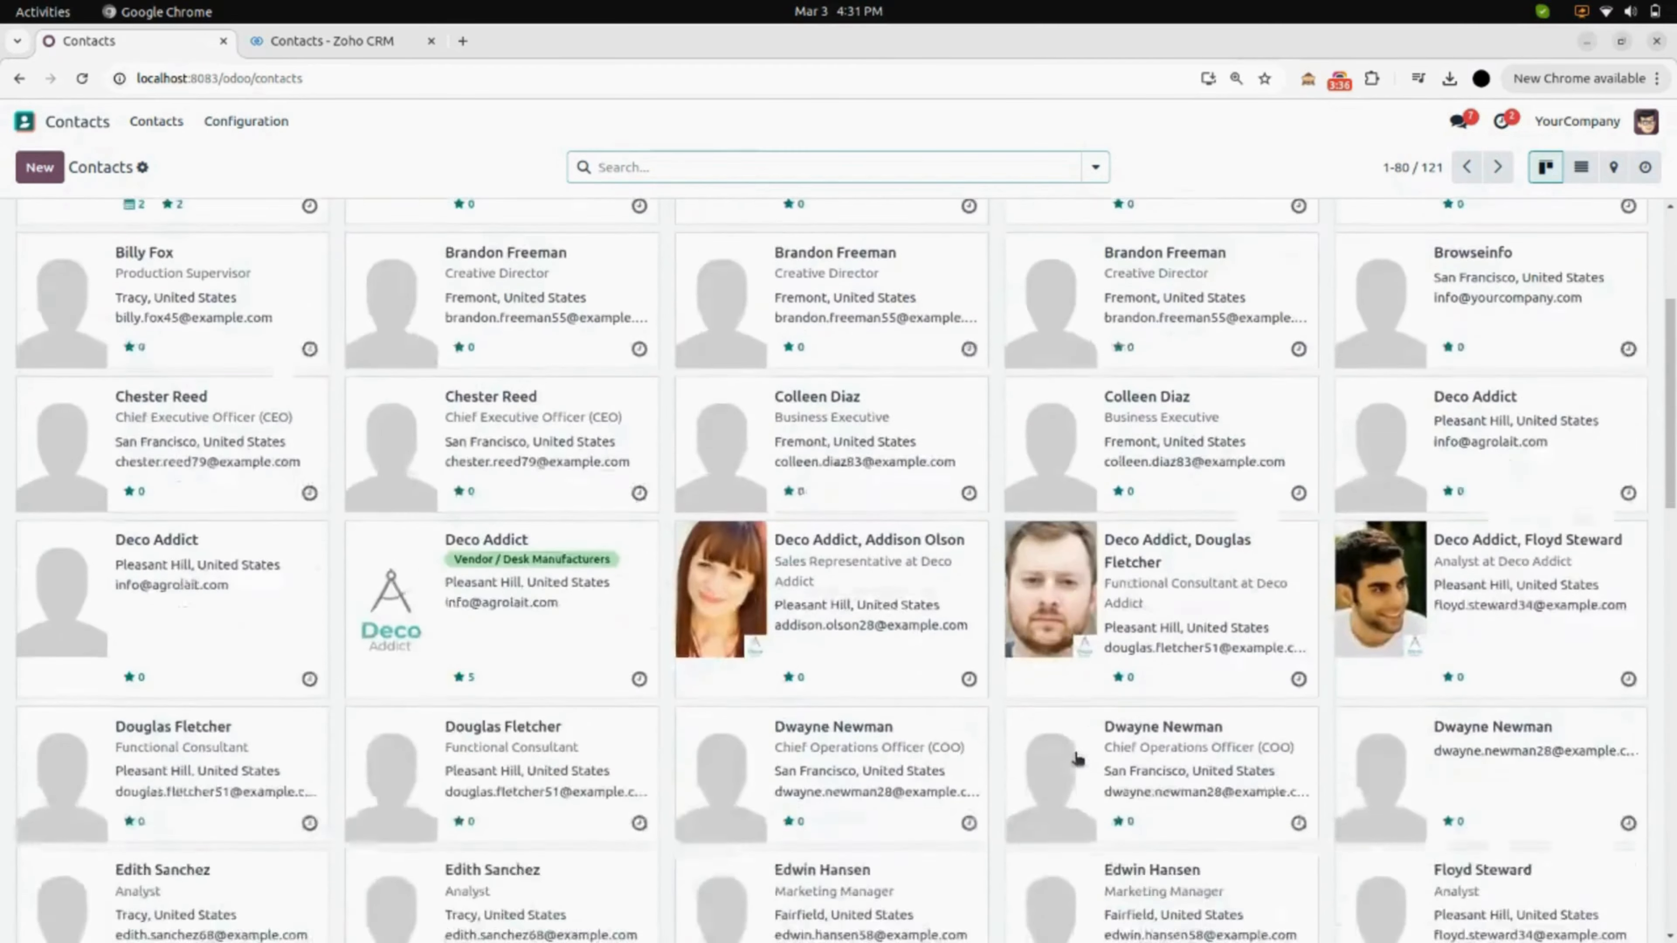
pyautogui.scroll(4, 1076, 759)
pyautogui.scroll(1, 1075, 760)
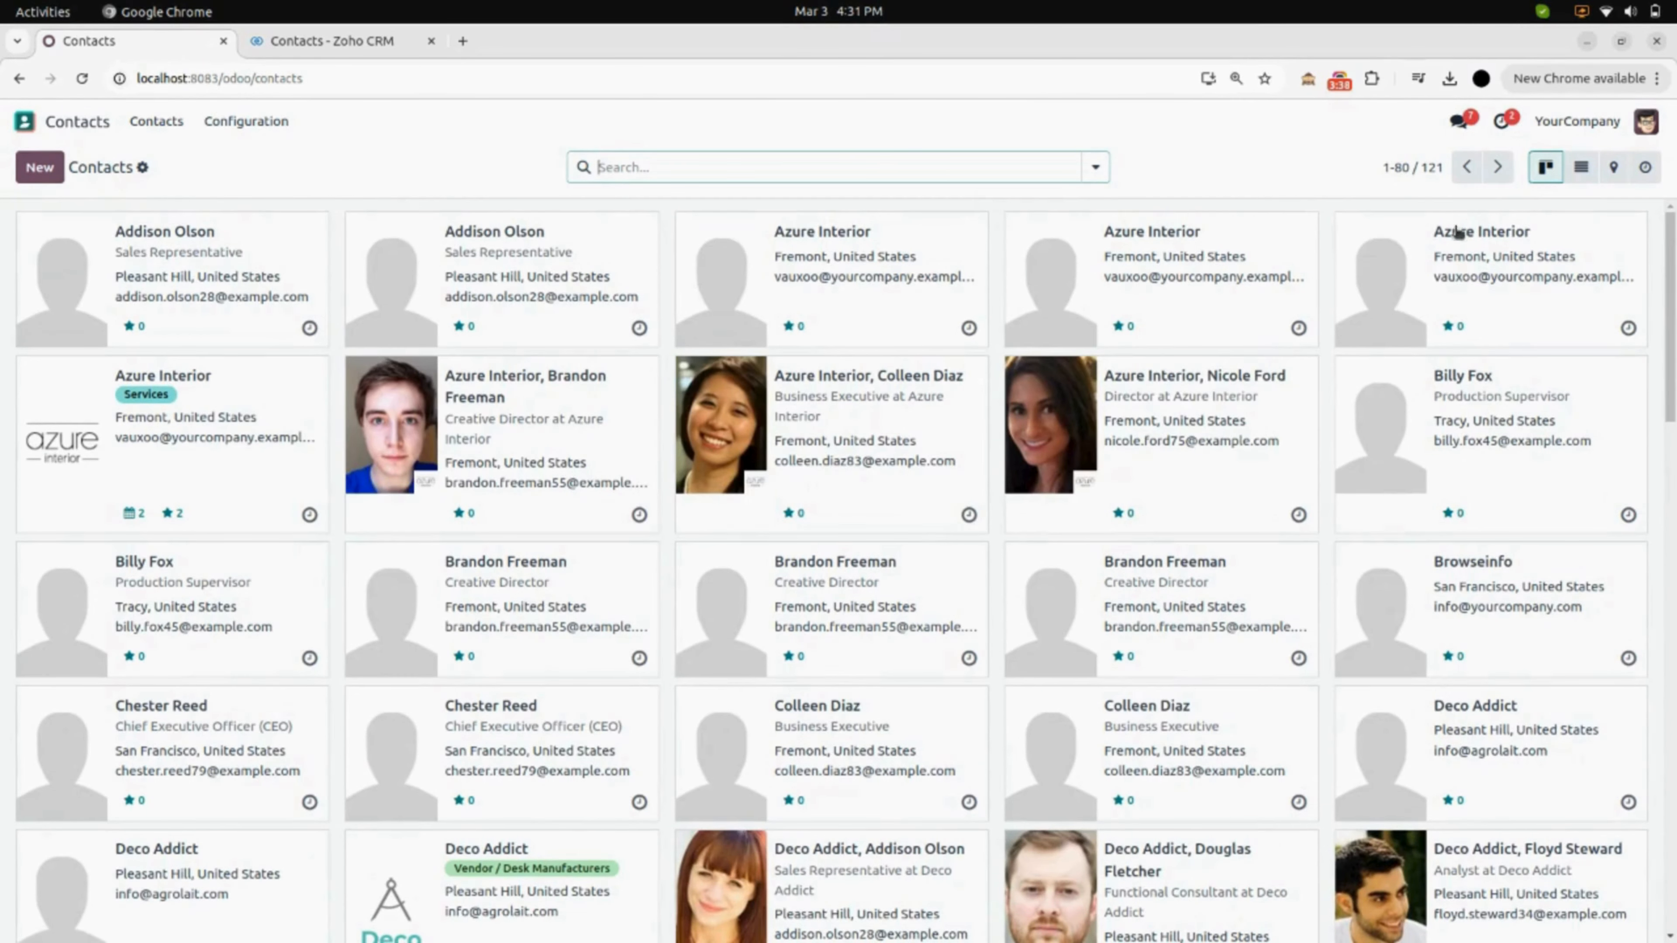
pyautogui.click(1581, 168)
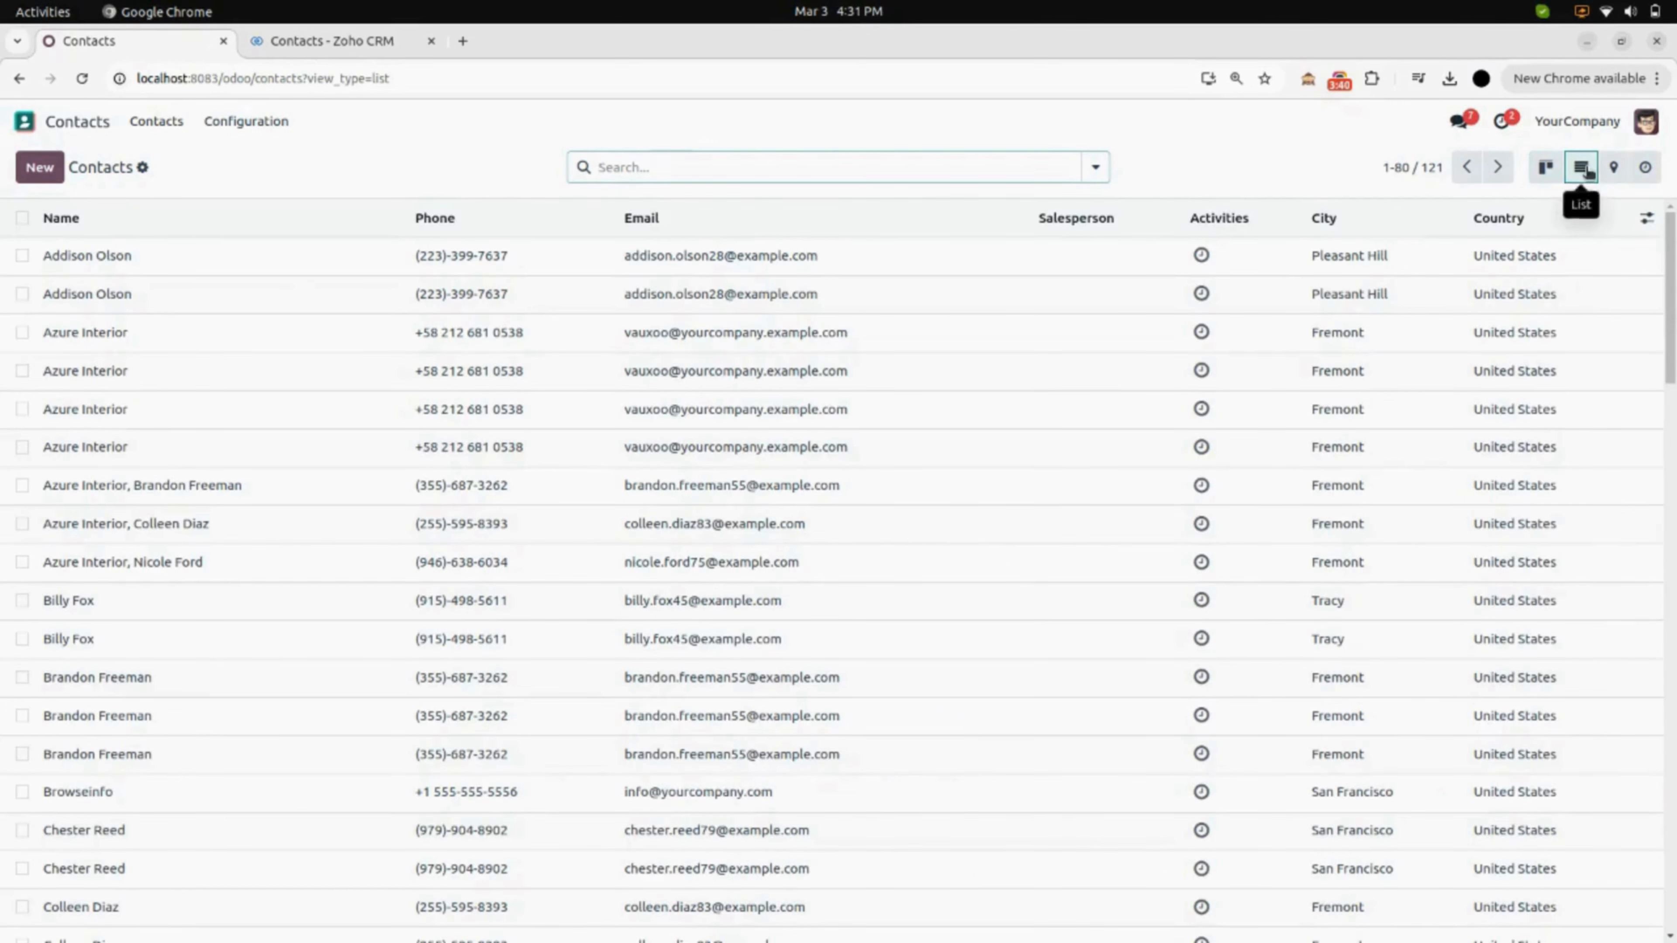
# - Group the contact list by the custom field ZOHO Contact ID
pyautogui.click(1095, 169)
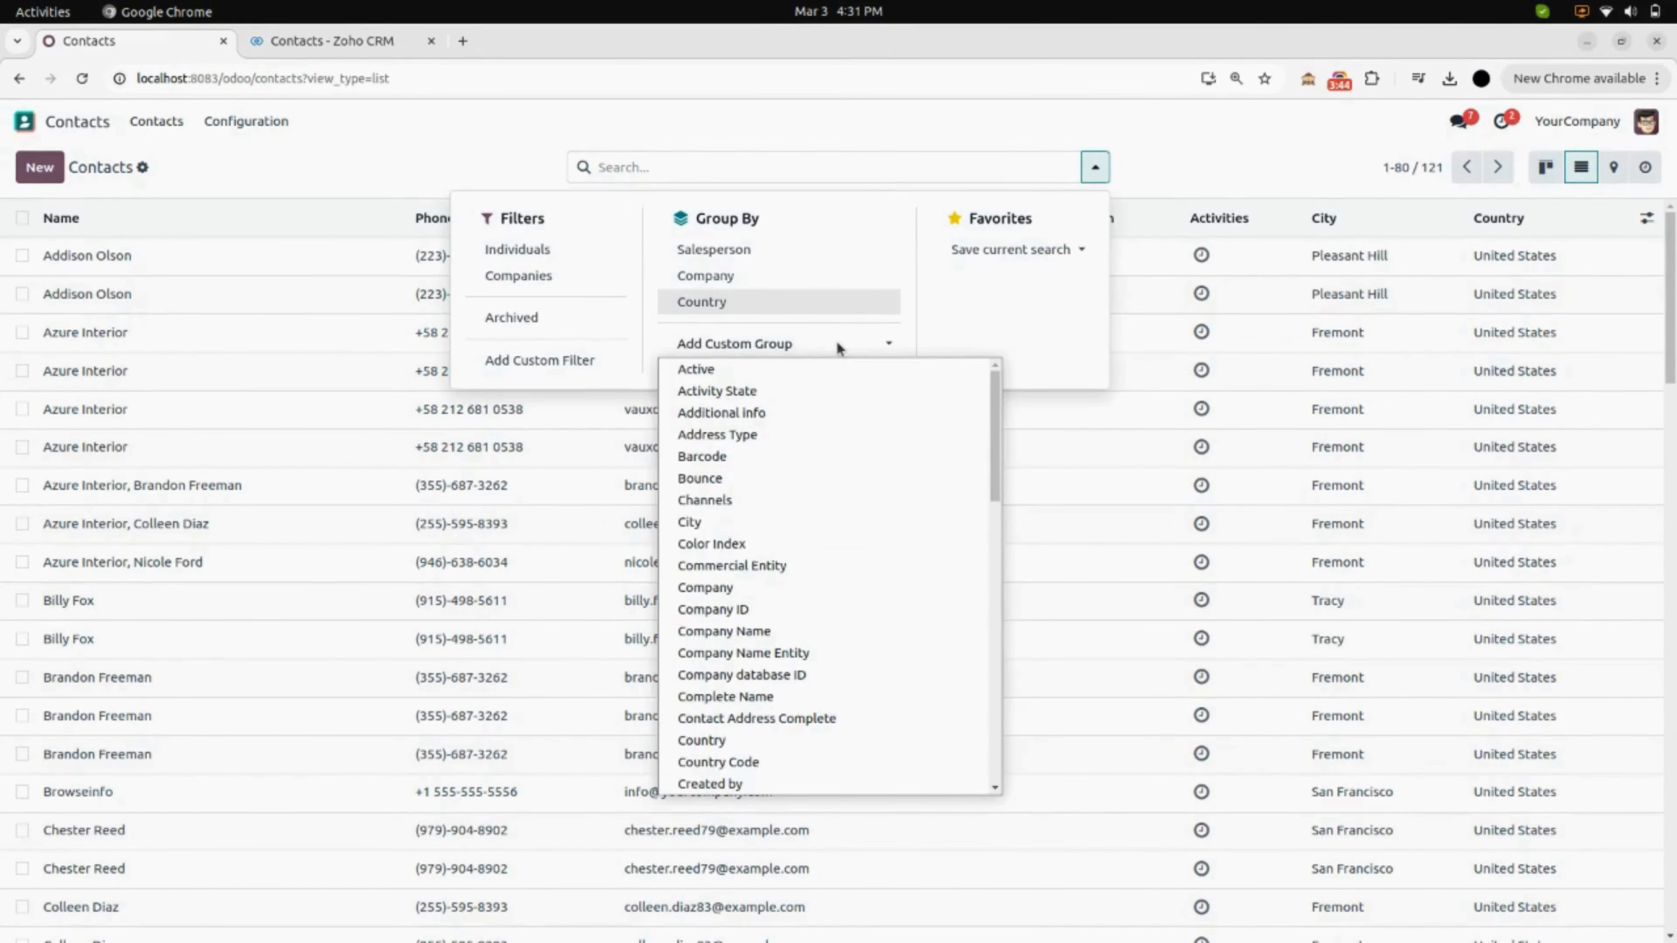
pyautogui.scroll(-5, 836, 339)
pyautogui.click(820, 345)
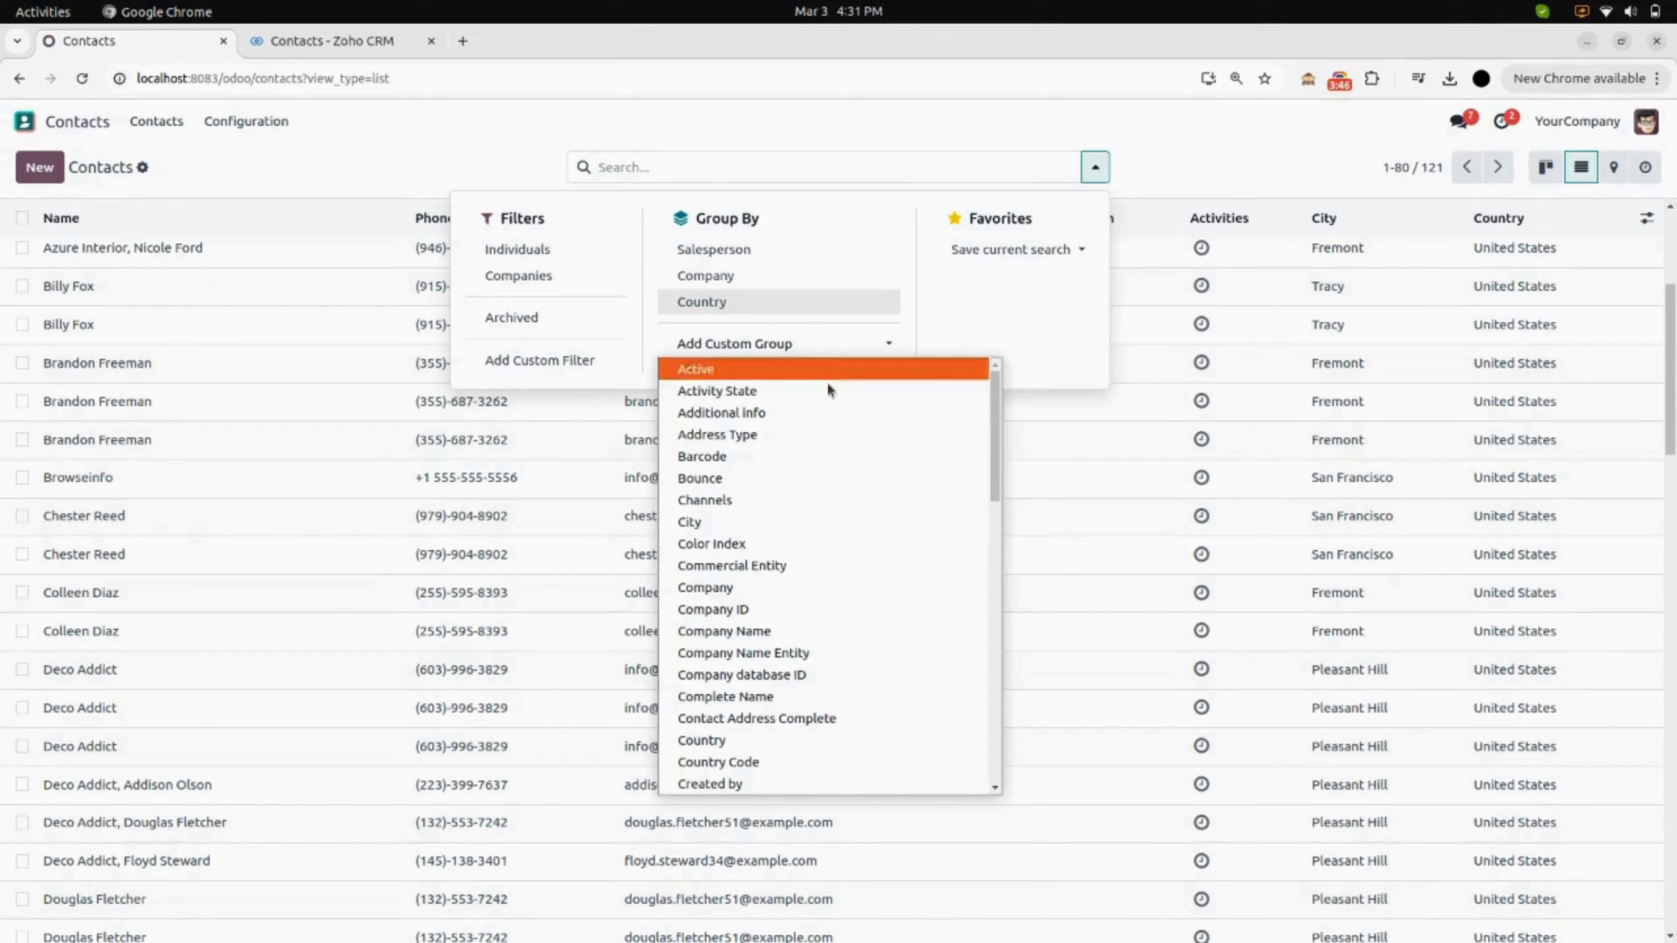
pyautogui.scroll(-10, 830, 412)
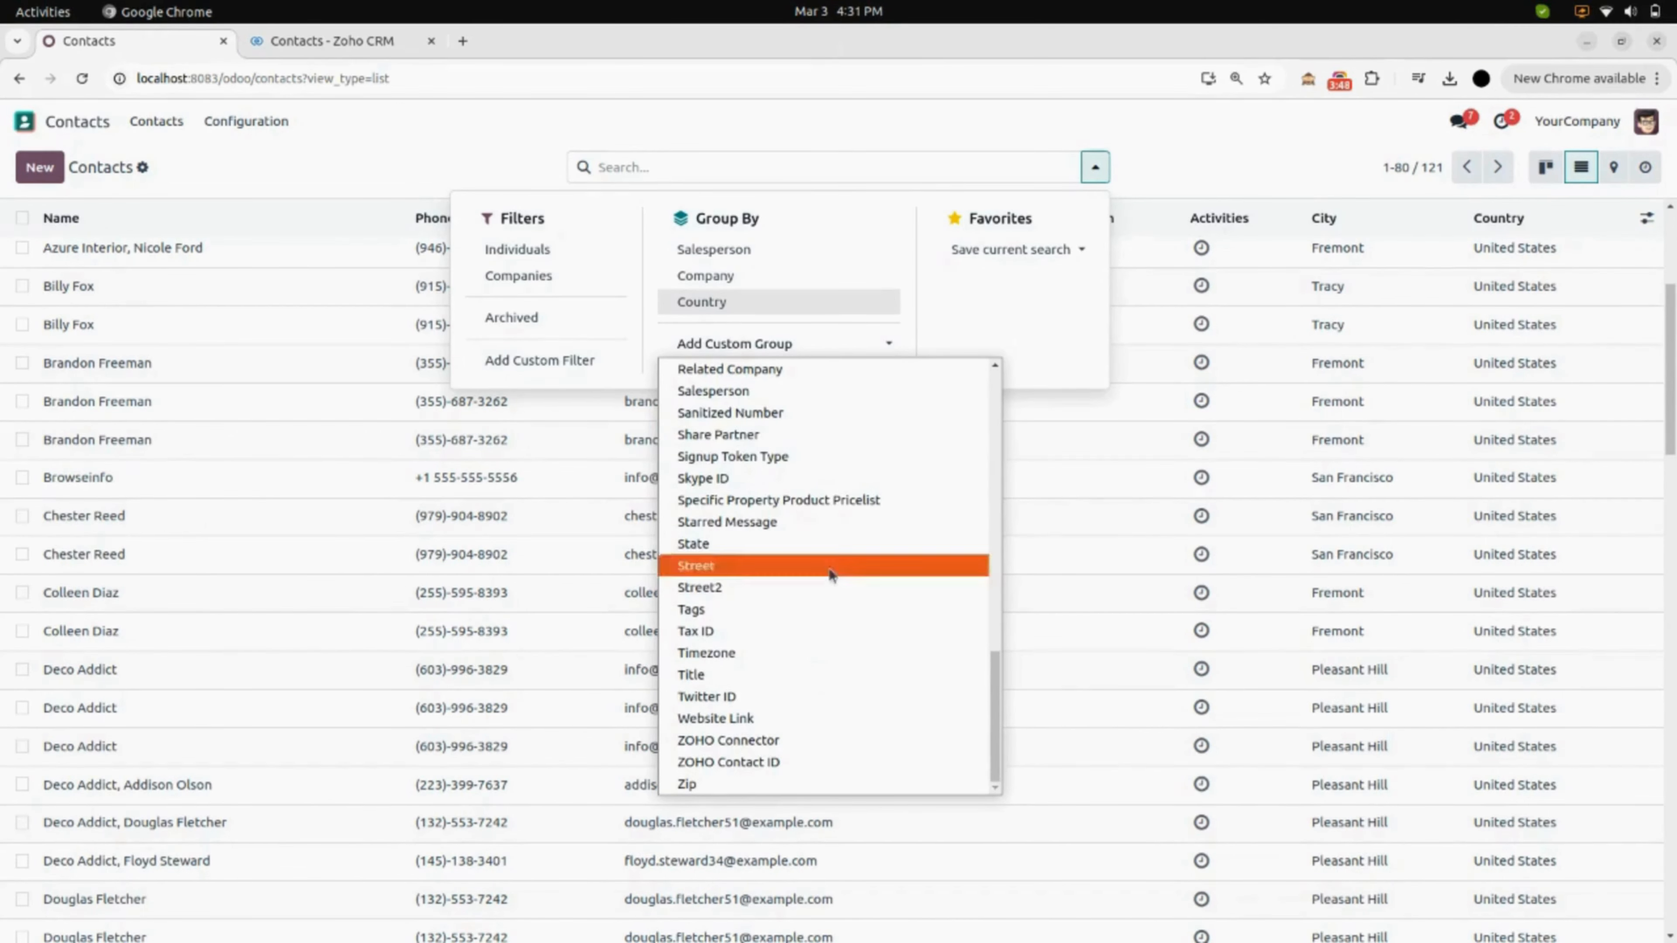
pyautogui.click(751, 765)
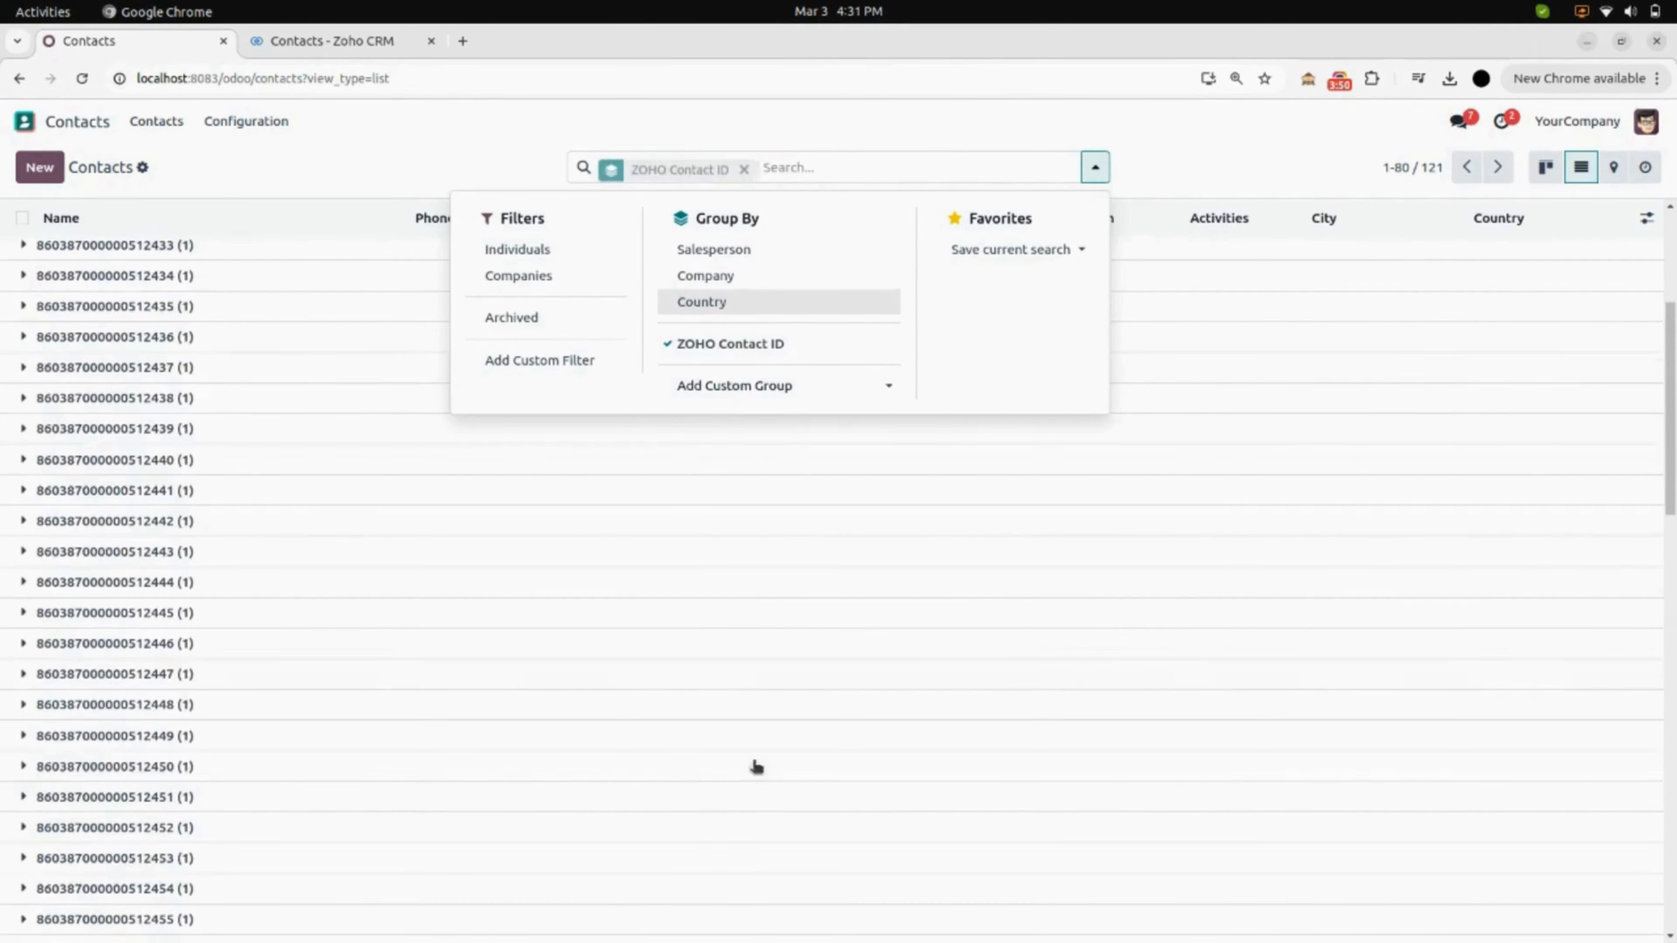
pyautogui.click(367, 173)
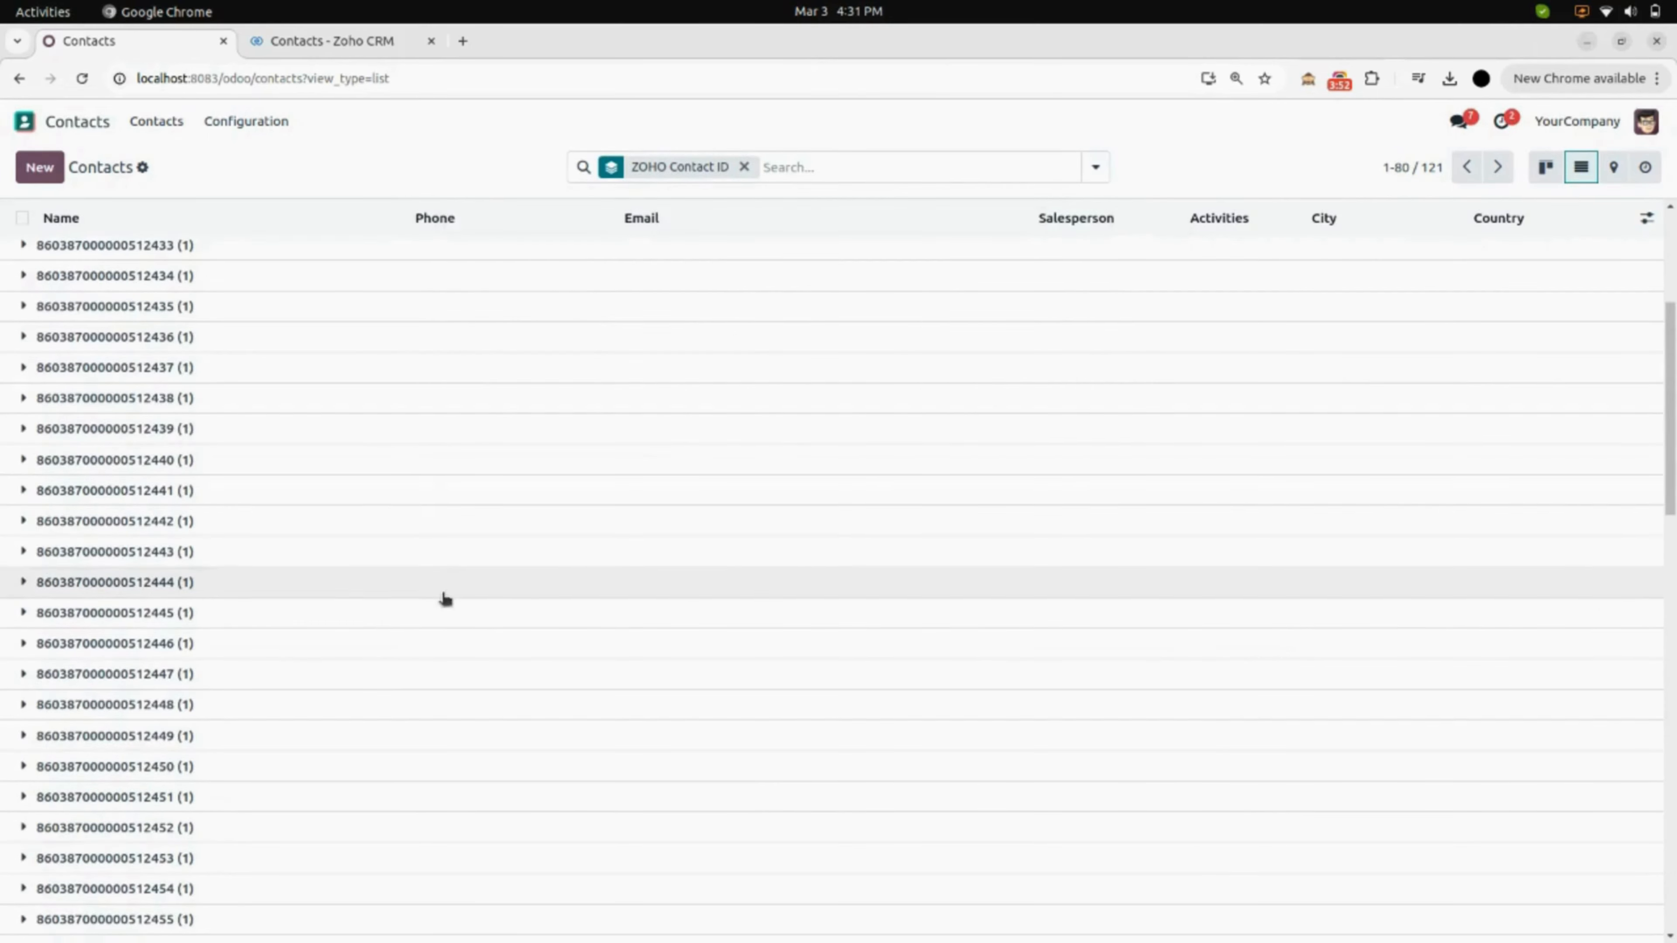
# - Examine the ZOHO Contact ID groups, expand three of them to see their contacts, and remove the grouping
pyautogui.scroll(5, 442, 599)
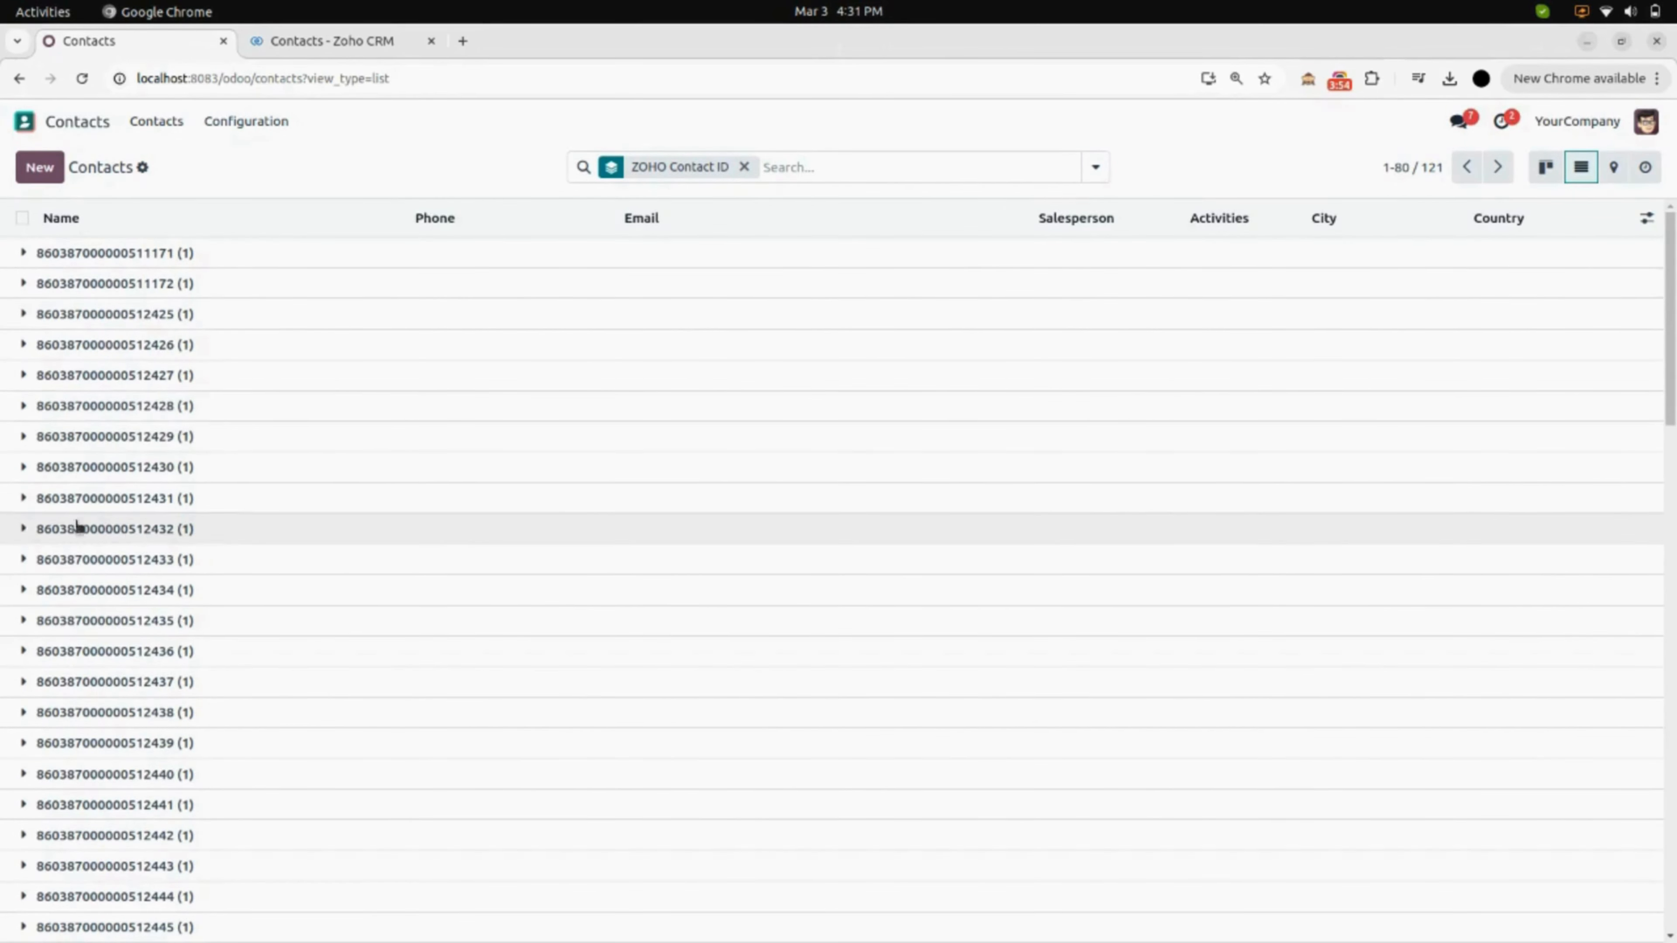
pyautogui.scroll(-10, 101, 693)
pyautogui.scroll(-10, 104, 693)
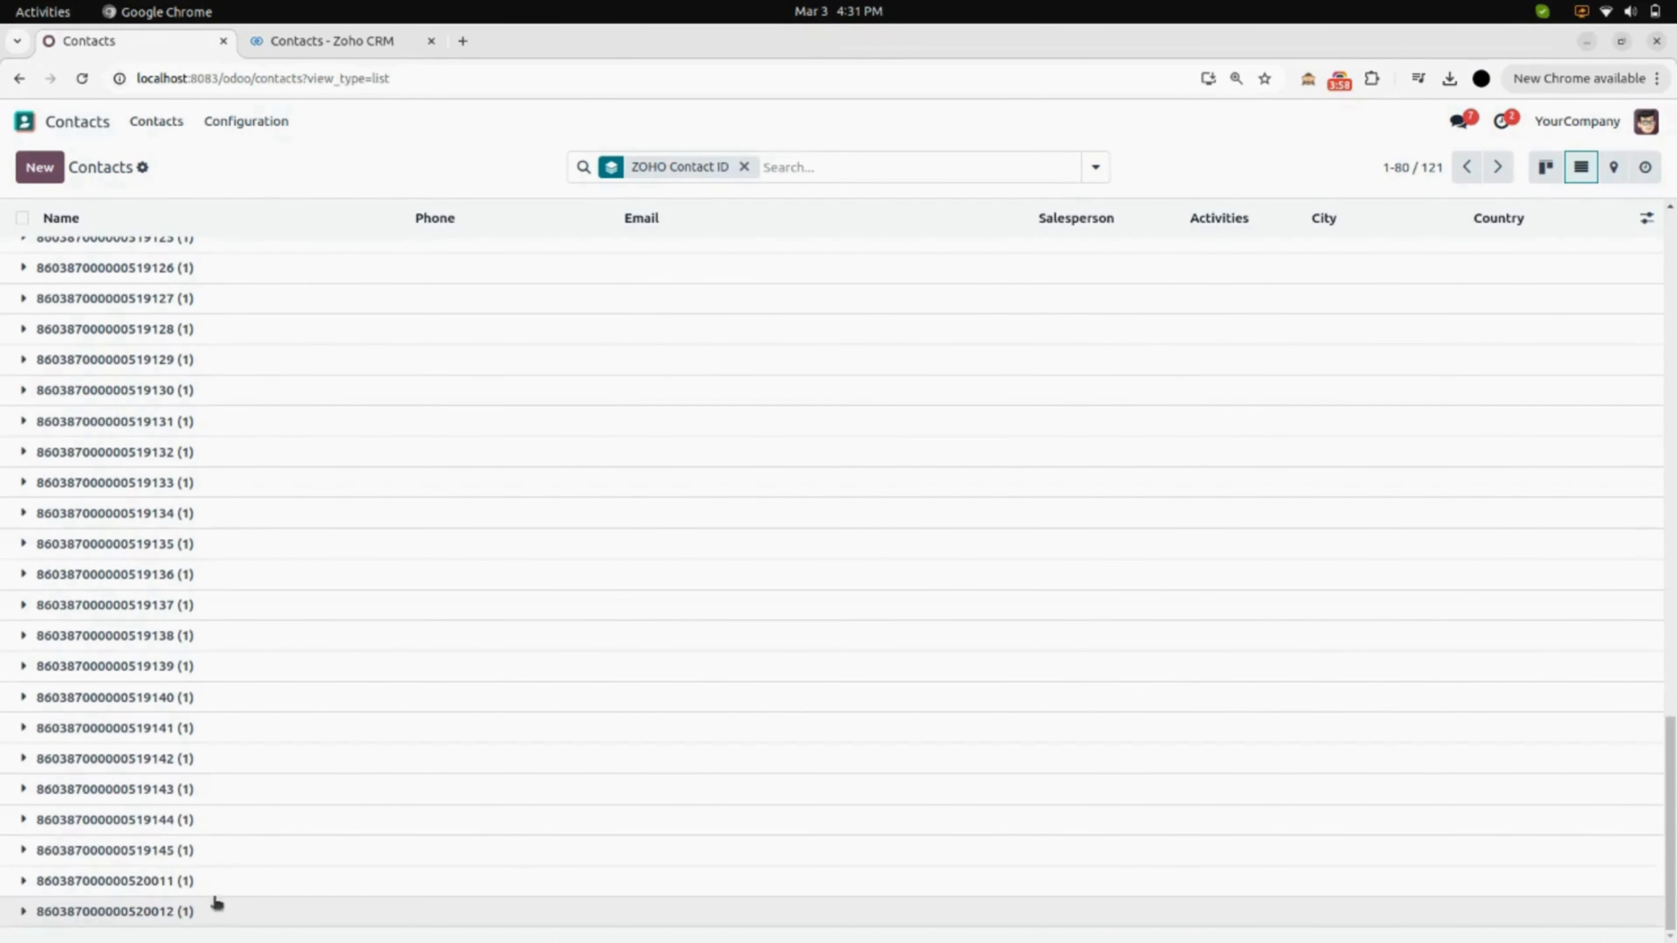
pyautogui.scroll(10, 348, 513)
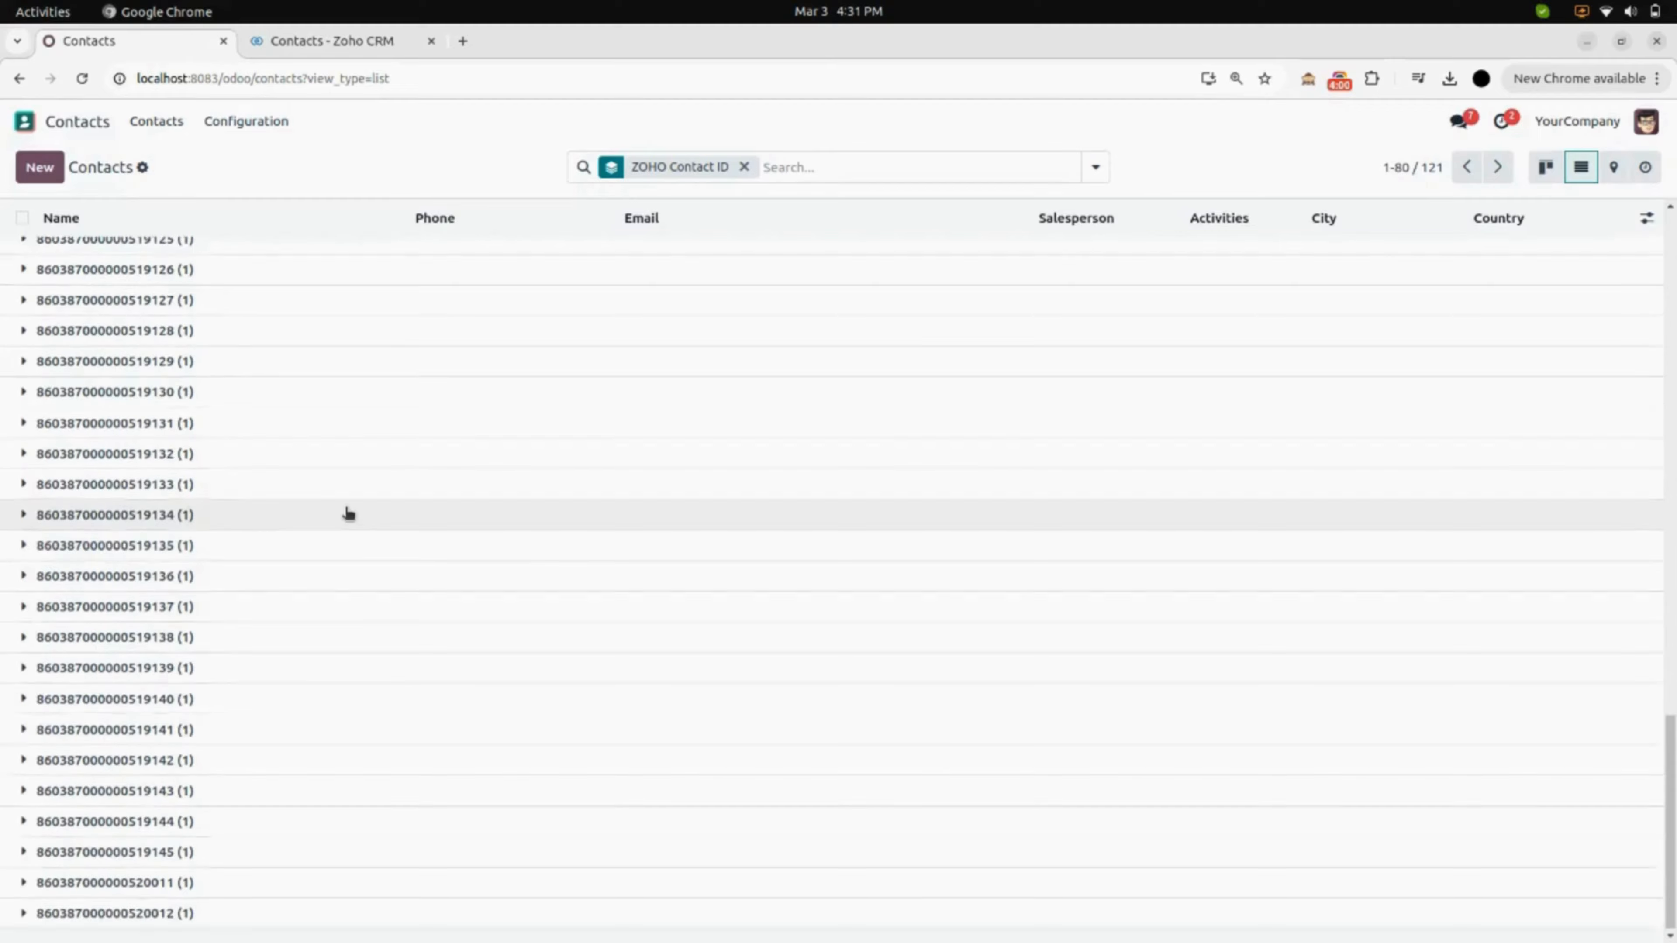
pyautogui.click(35, 385)
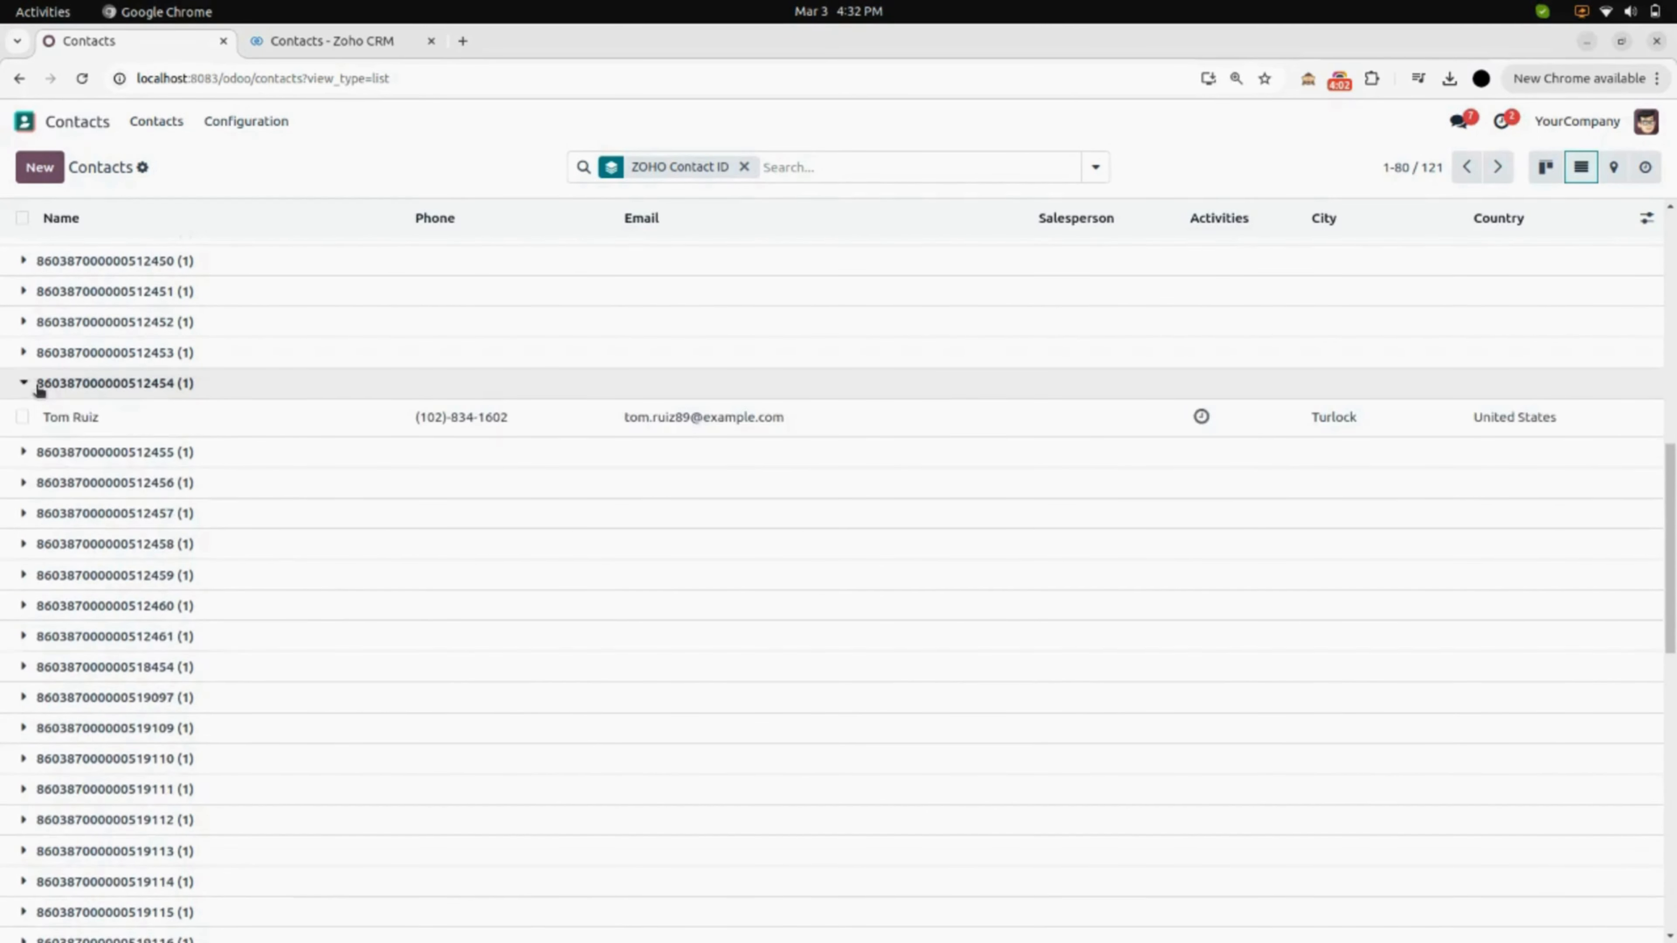
pyautogui.click(61, 457)
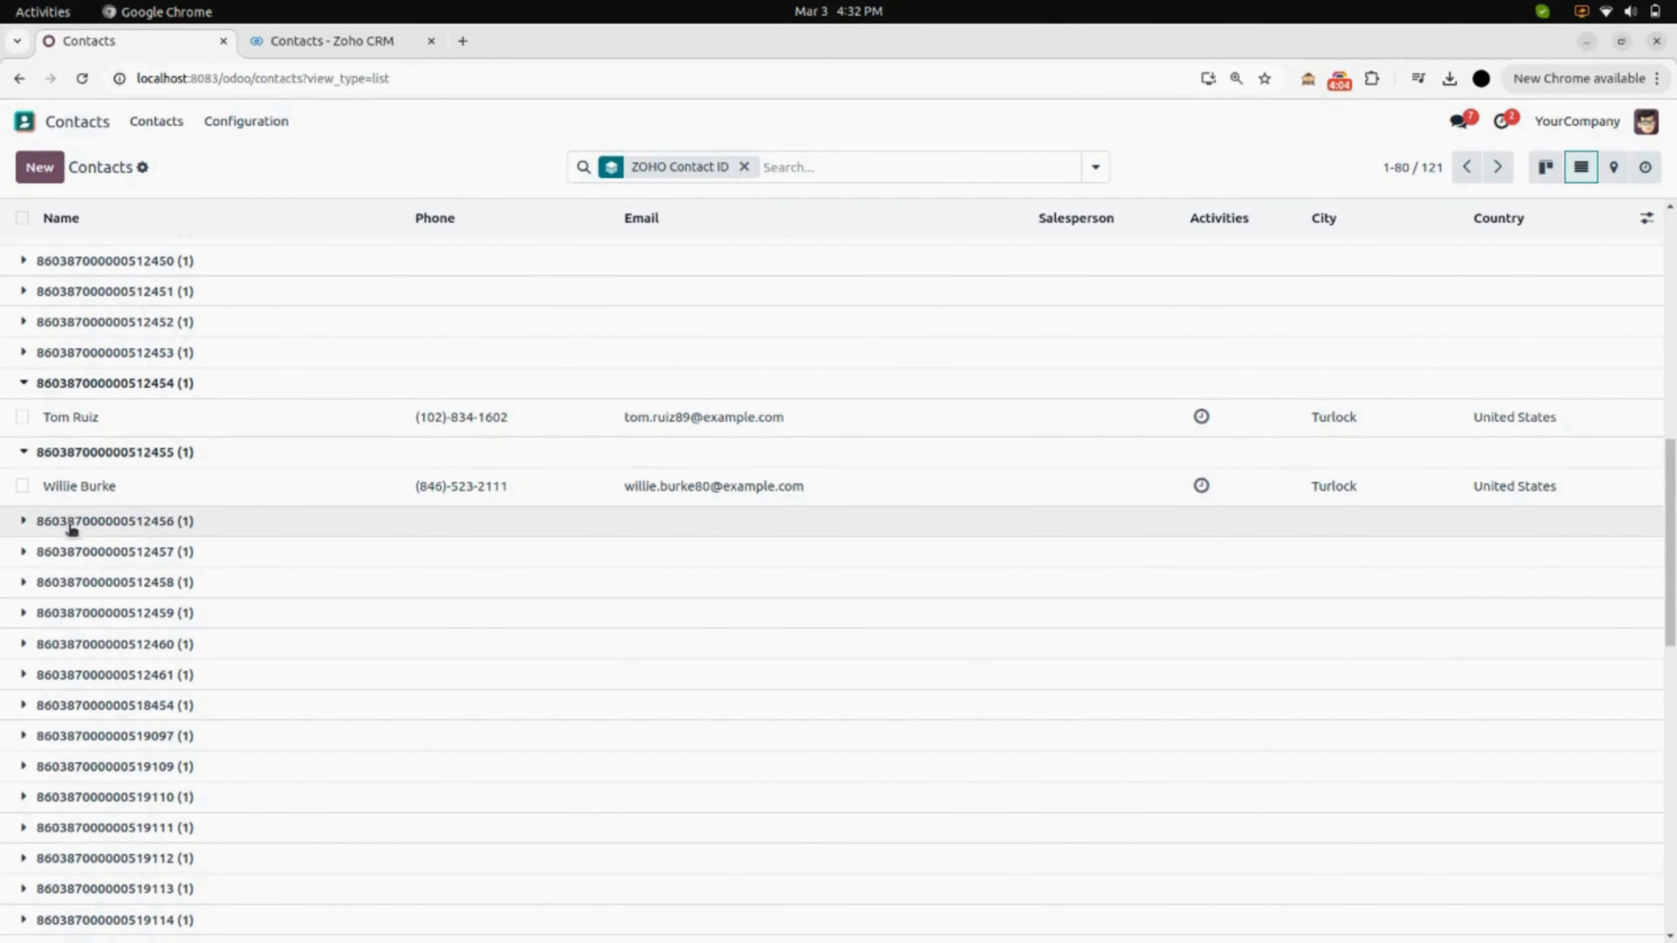
pyautogui.click(76, 549)
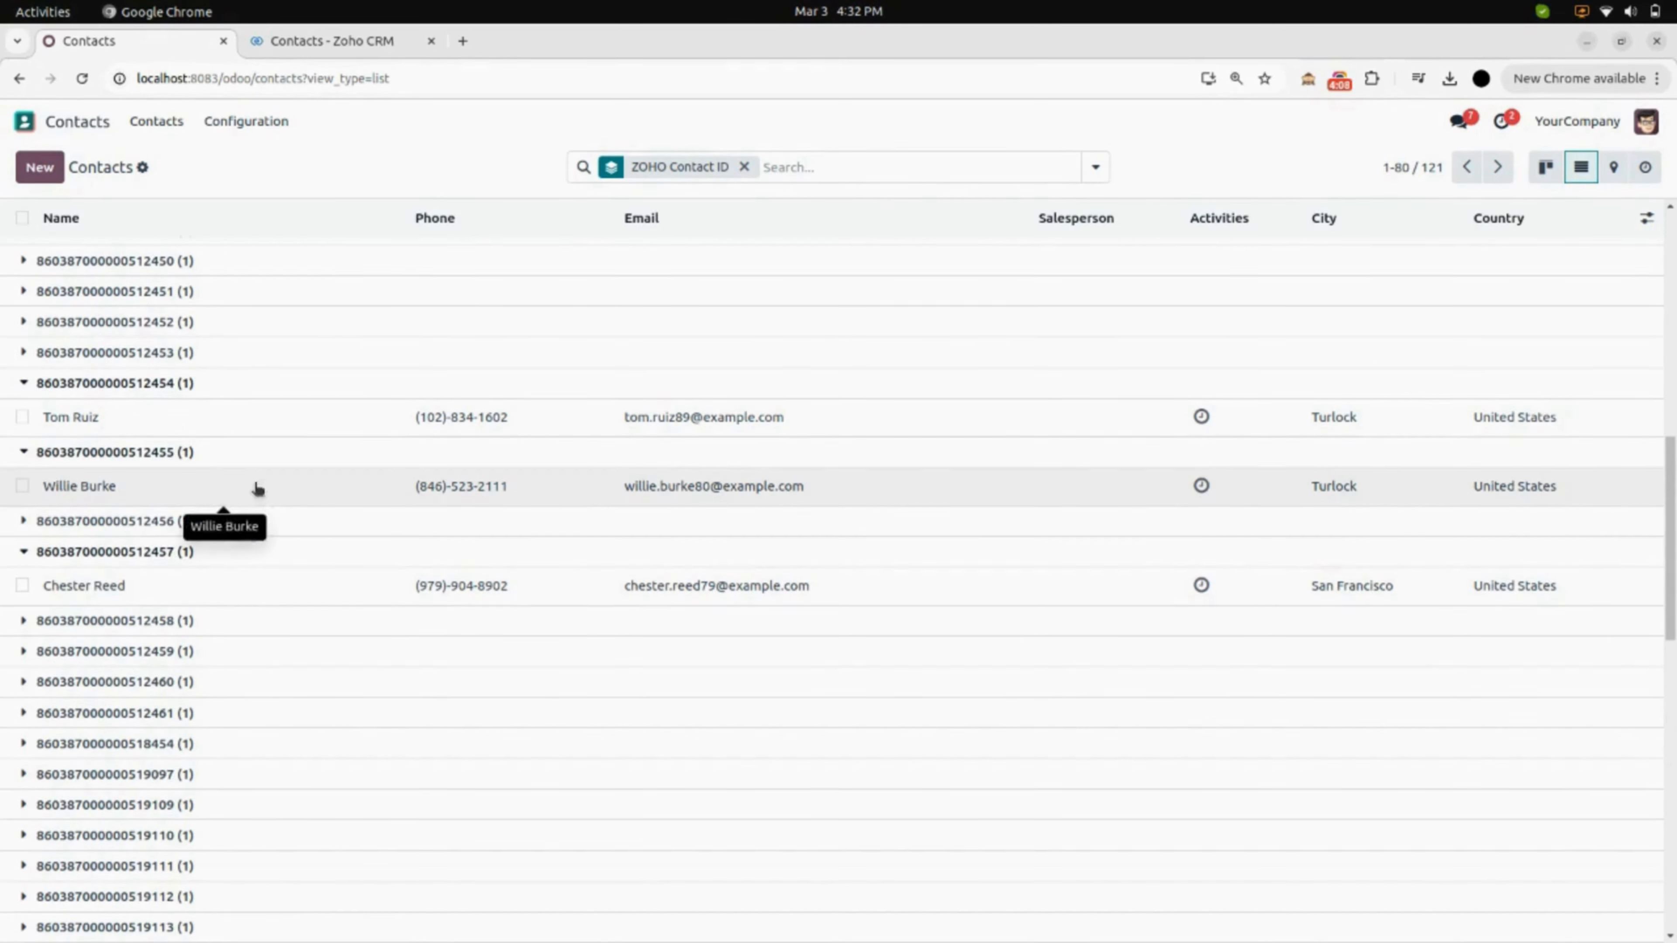
pyautogui.click(746, 166)
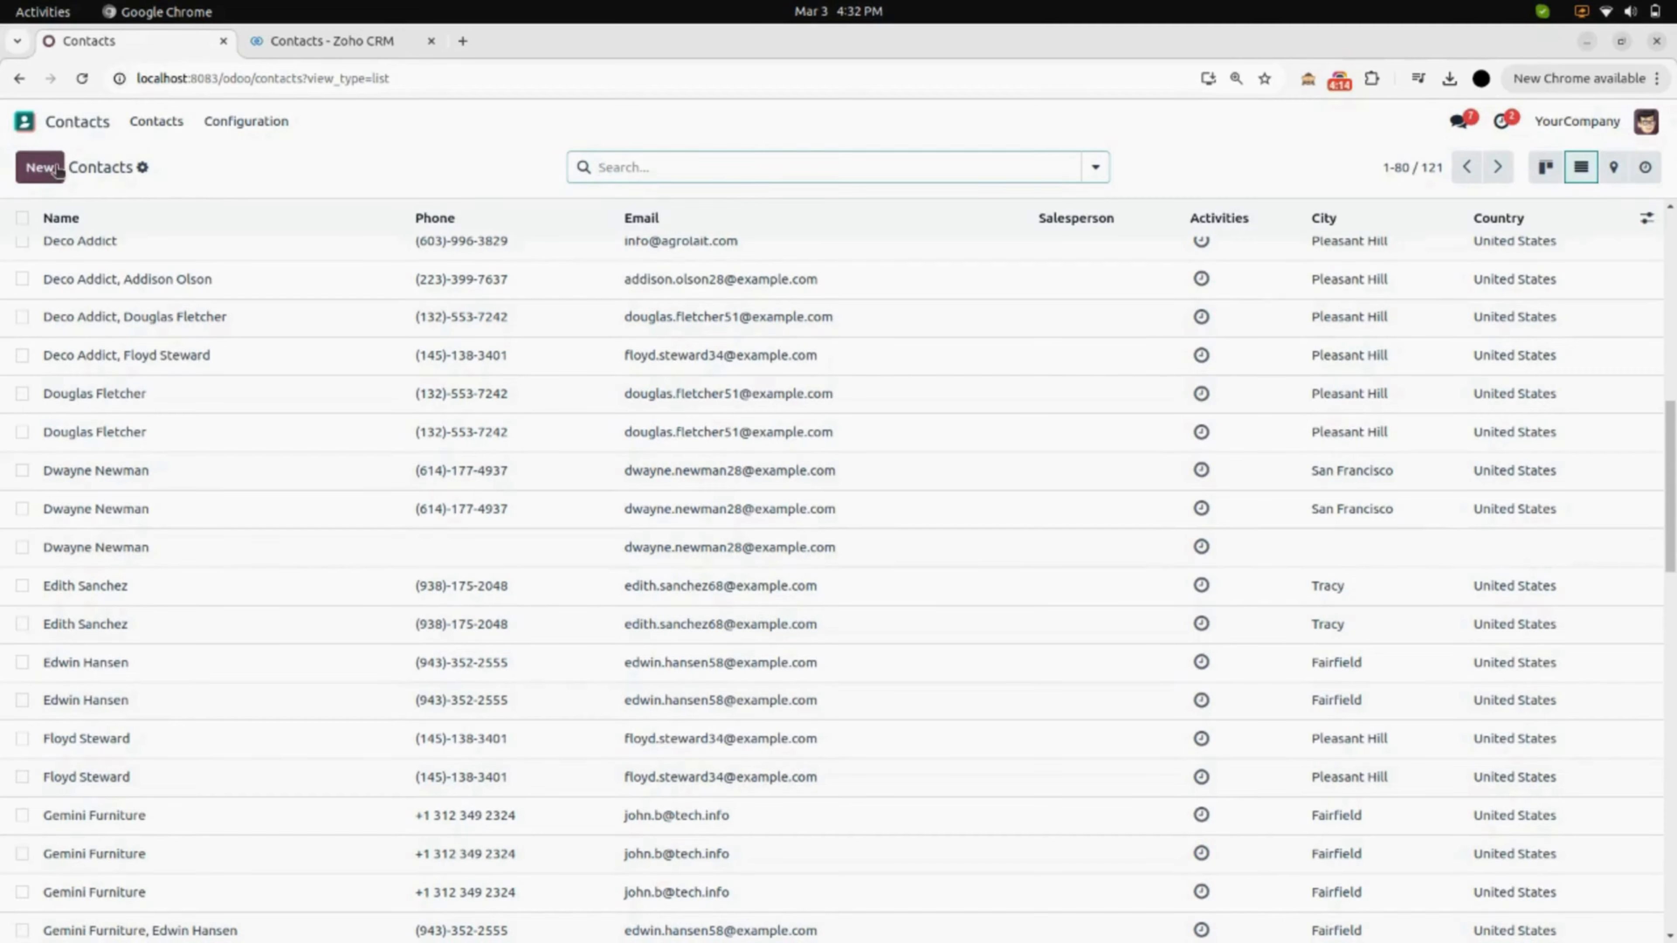
# - Create a new company-type contact with only the contact's name filled in and save it
pyautogui.click(41, 167)
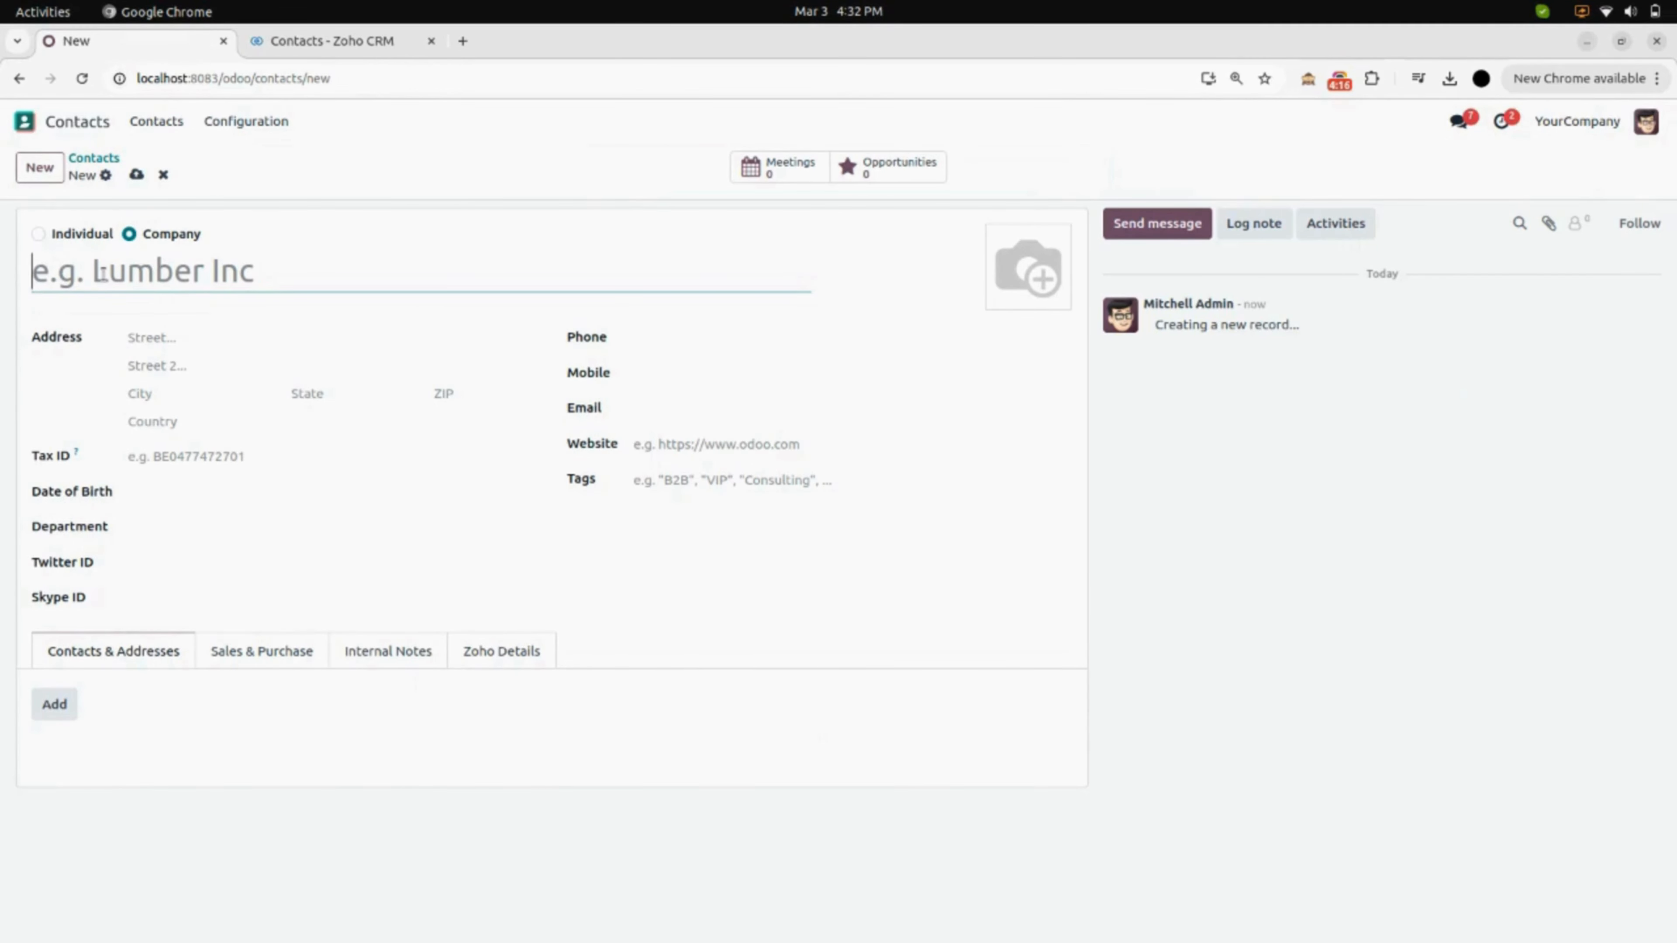
pyautogui.write('Sofy')
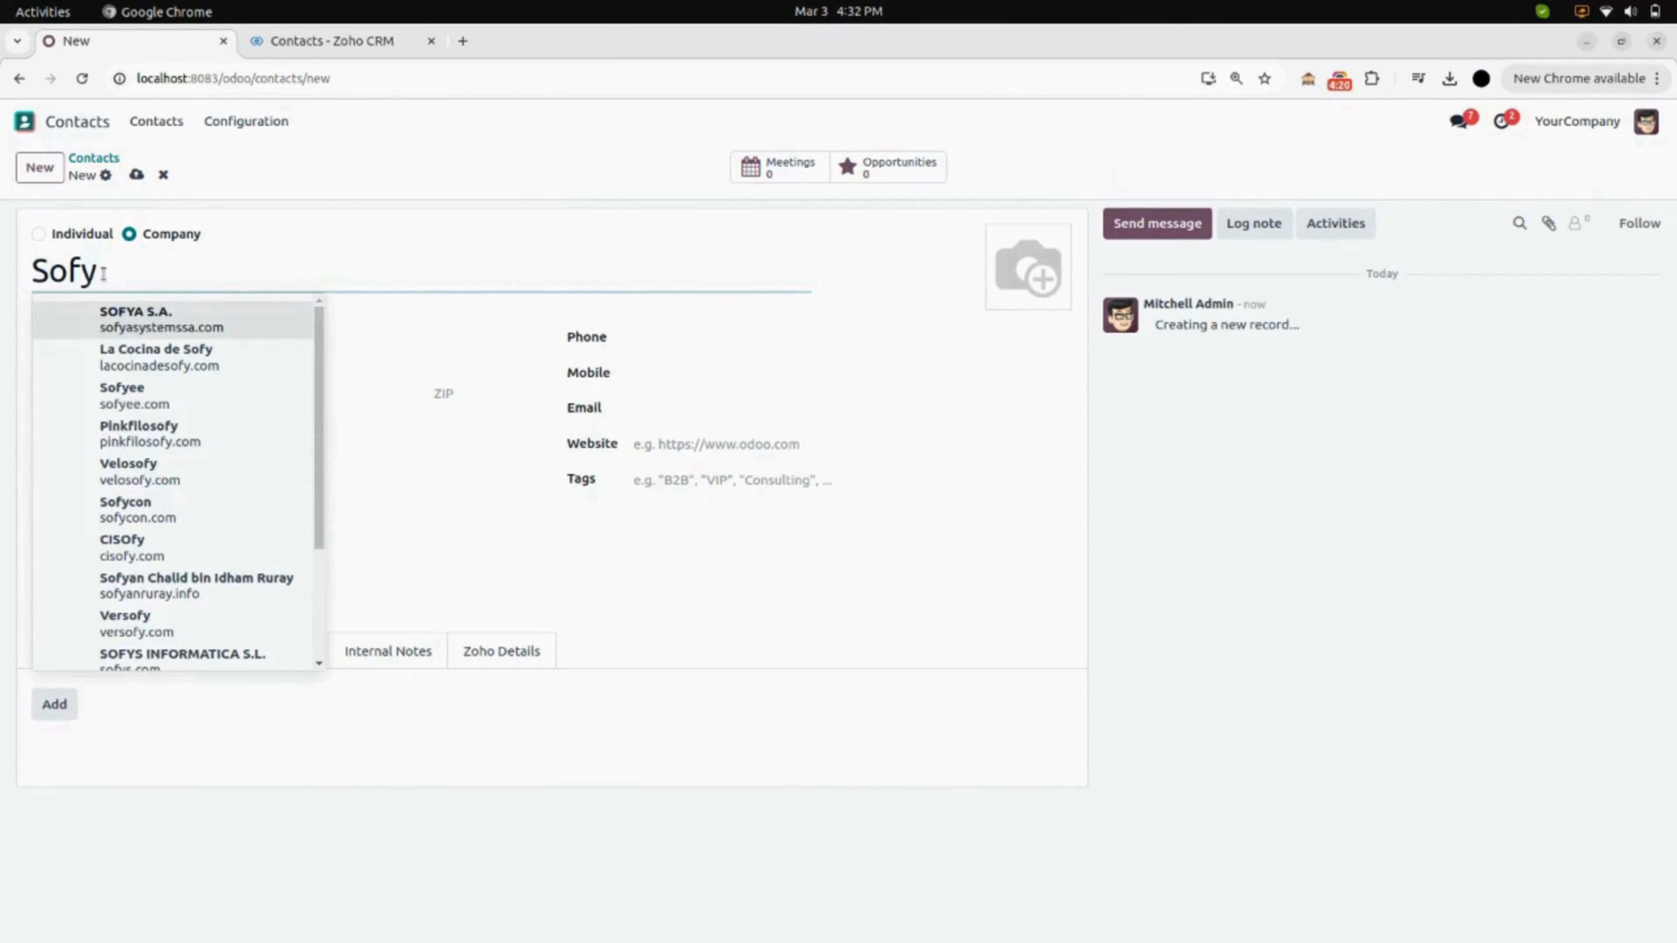
pyautogui.click(256, 228)
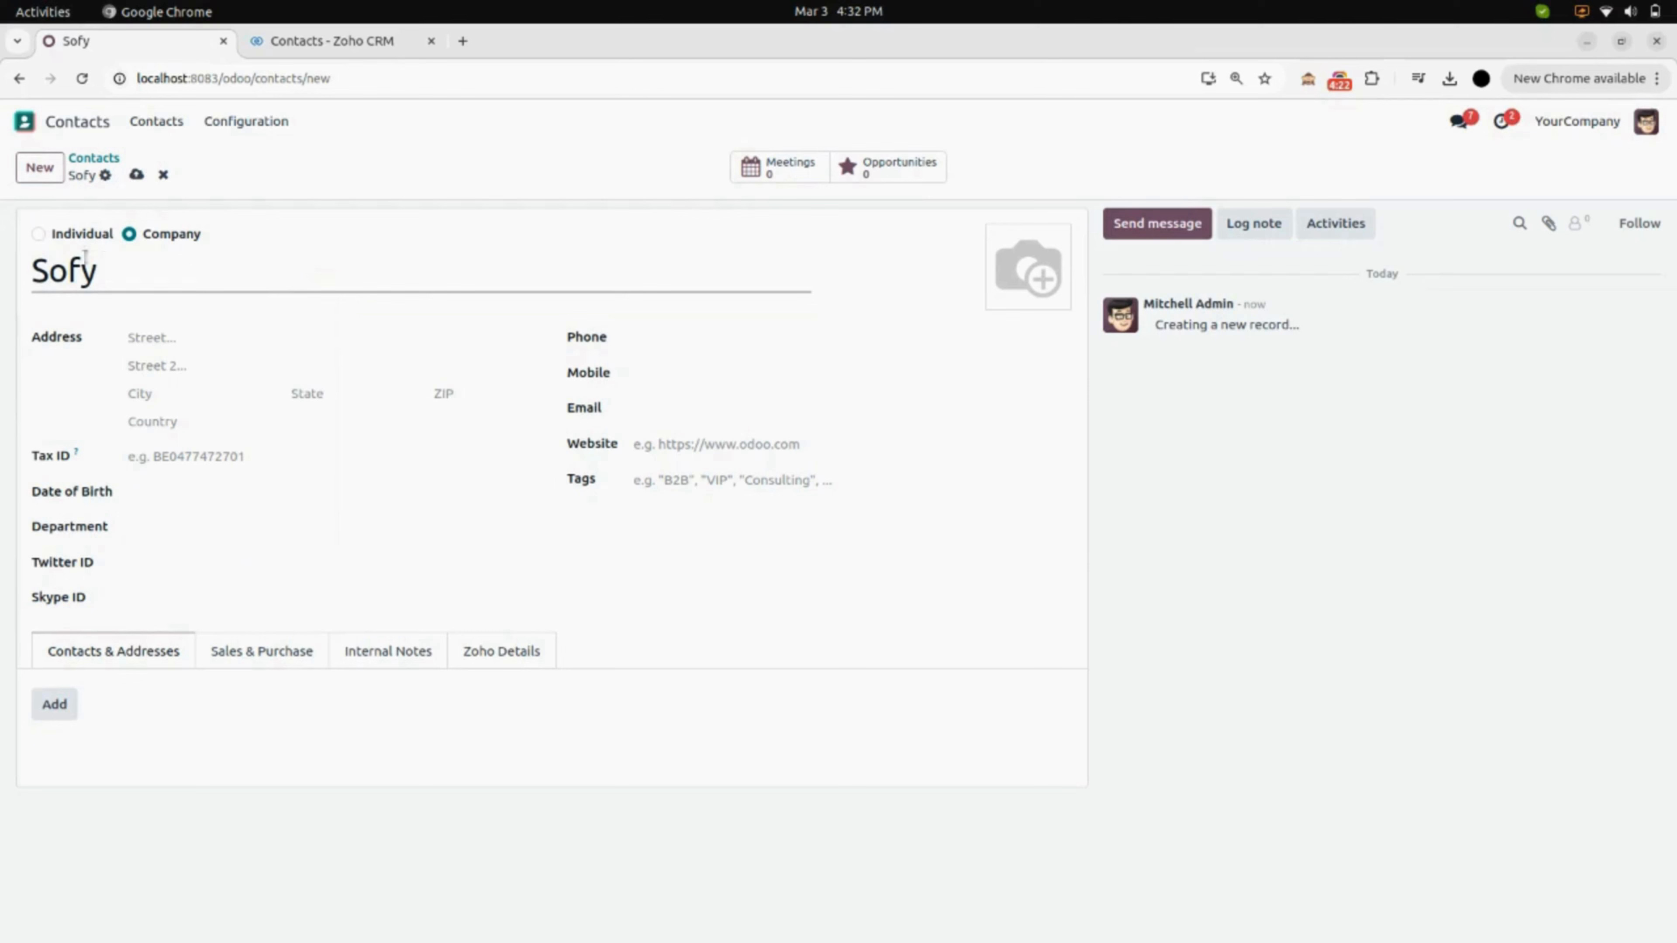
pyautogui.click(136, 175)
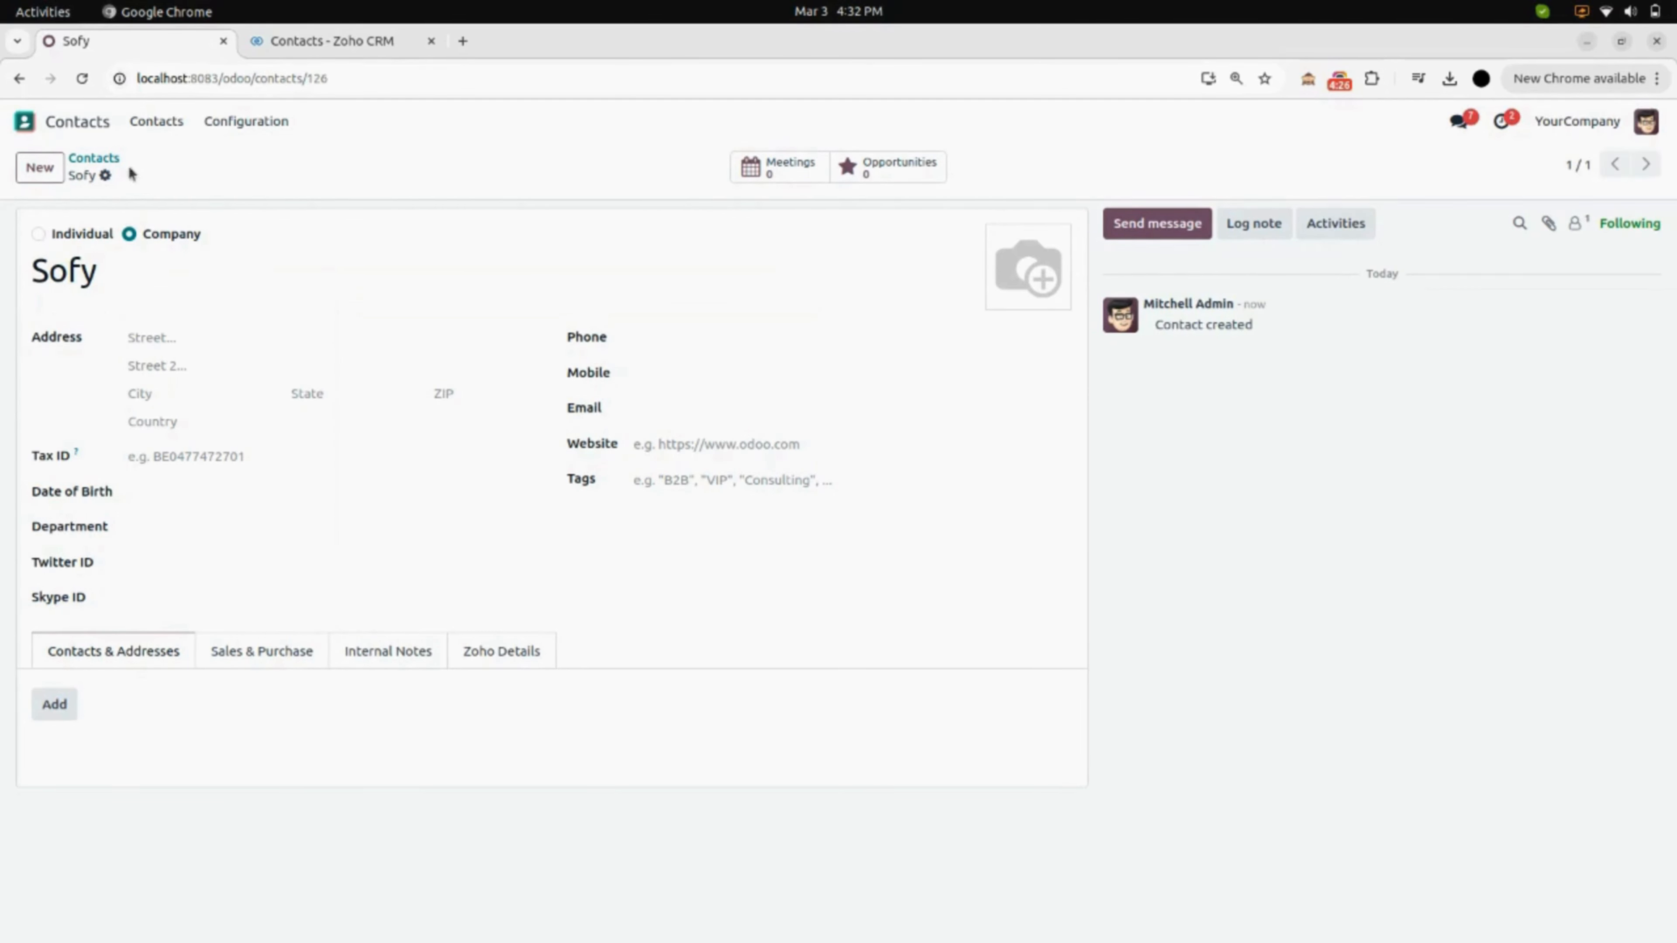
# - Create a second company-type contact with only its name filled in and save it
pyautogui.click(19, 173)
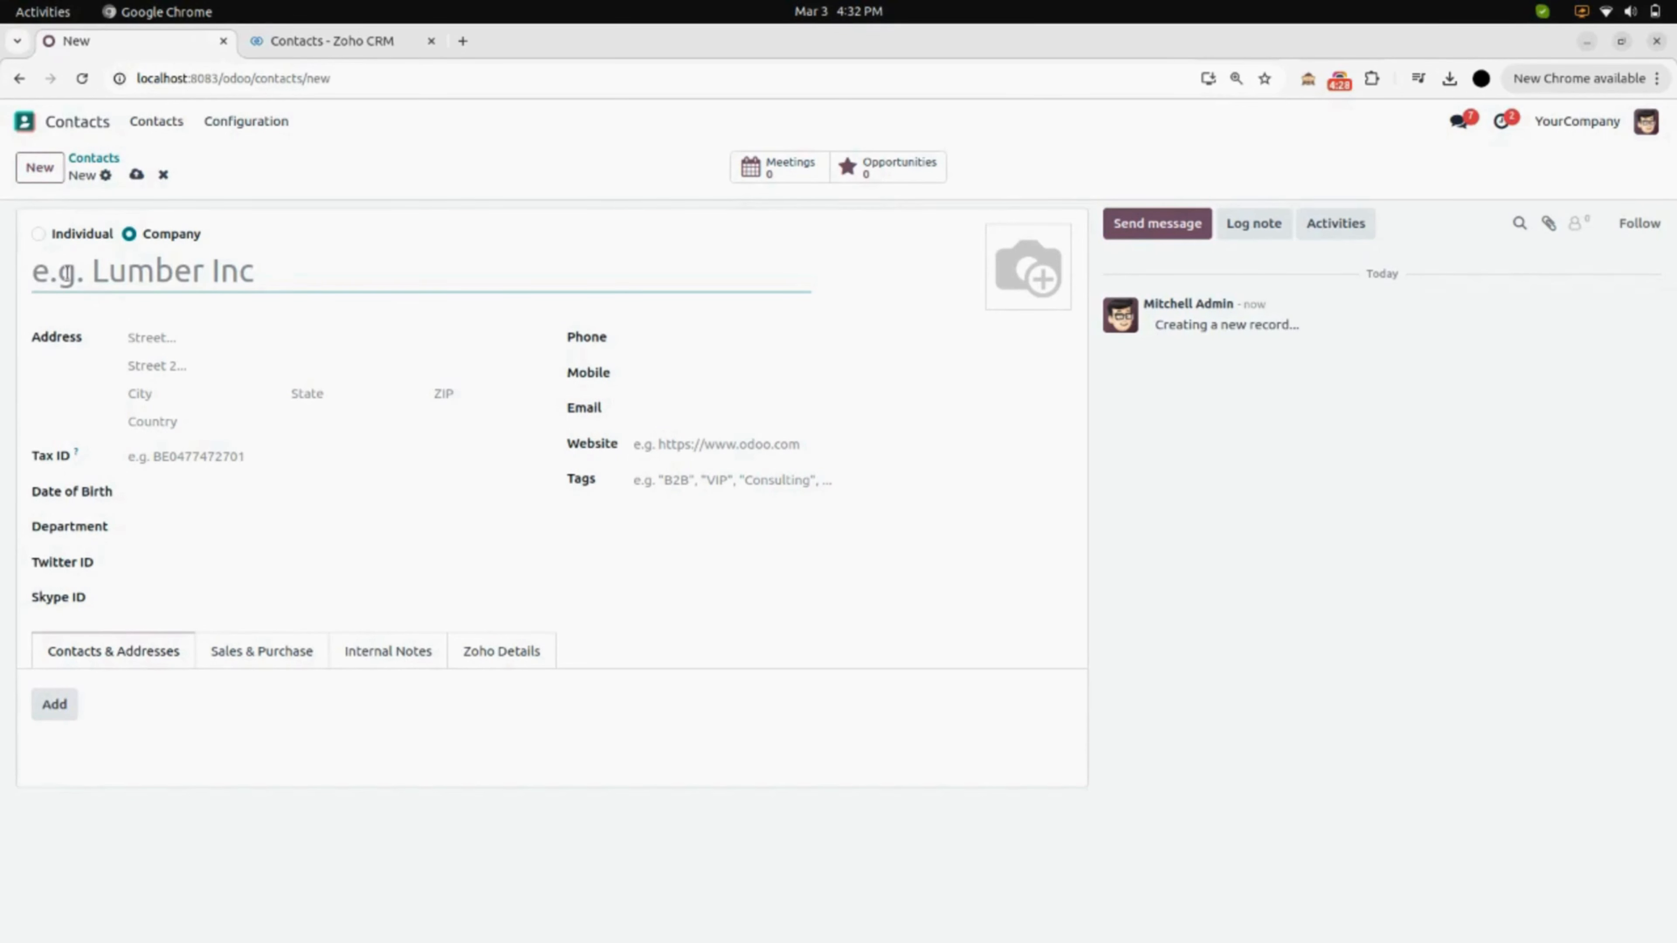
pyautogui.write('Mi')
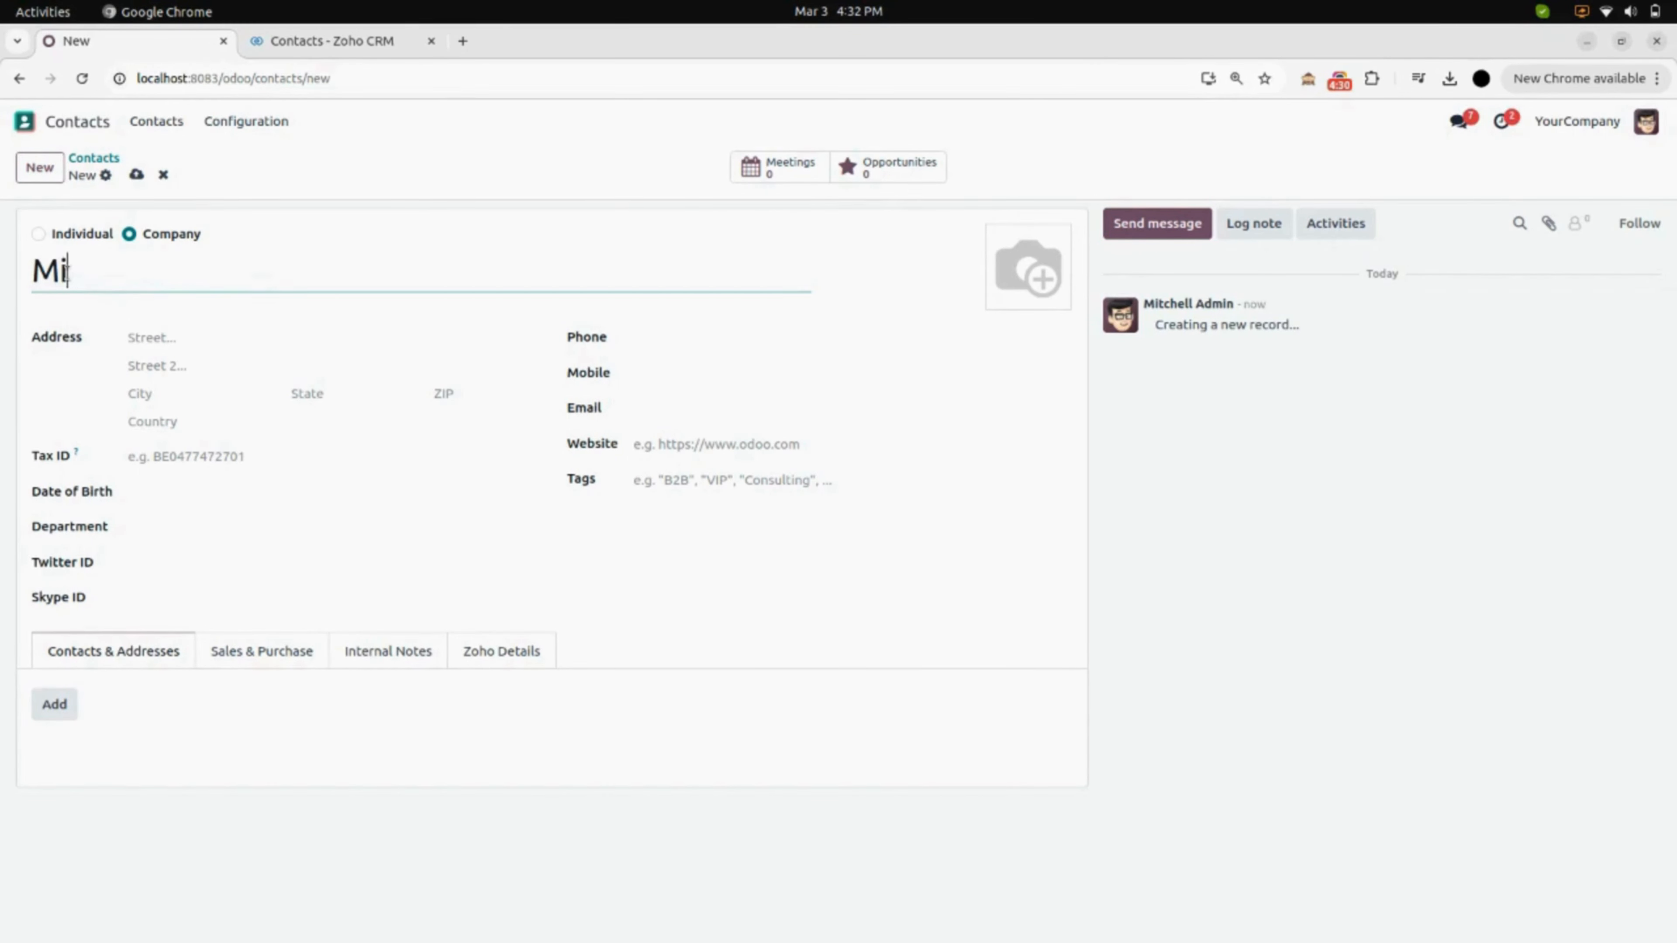
pyautogui.write('llie')
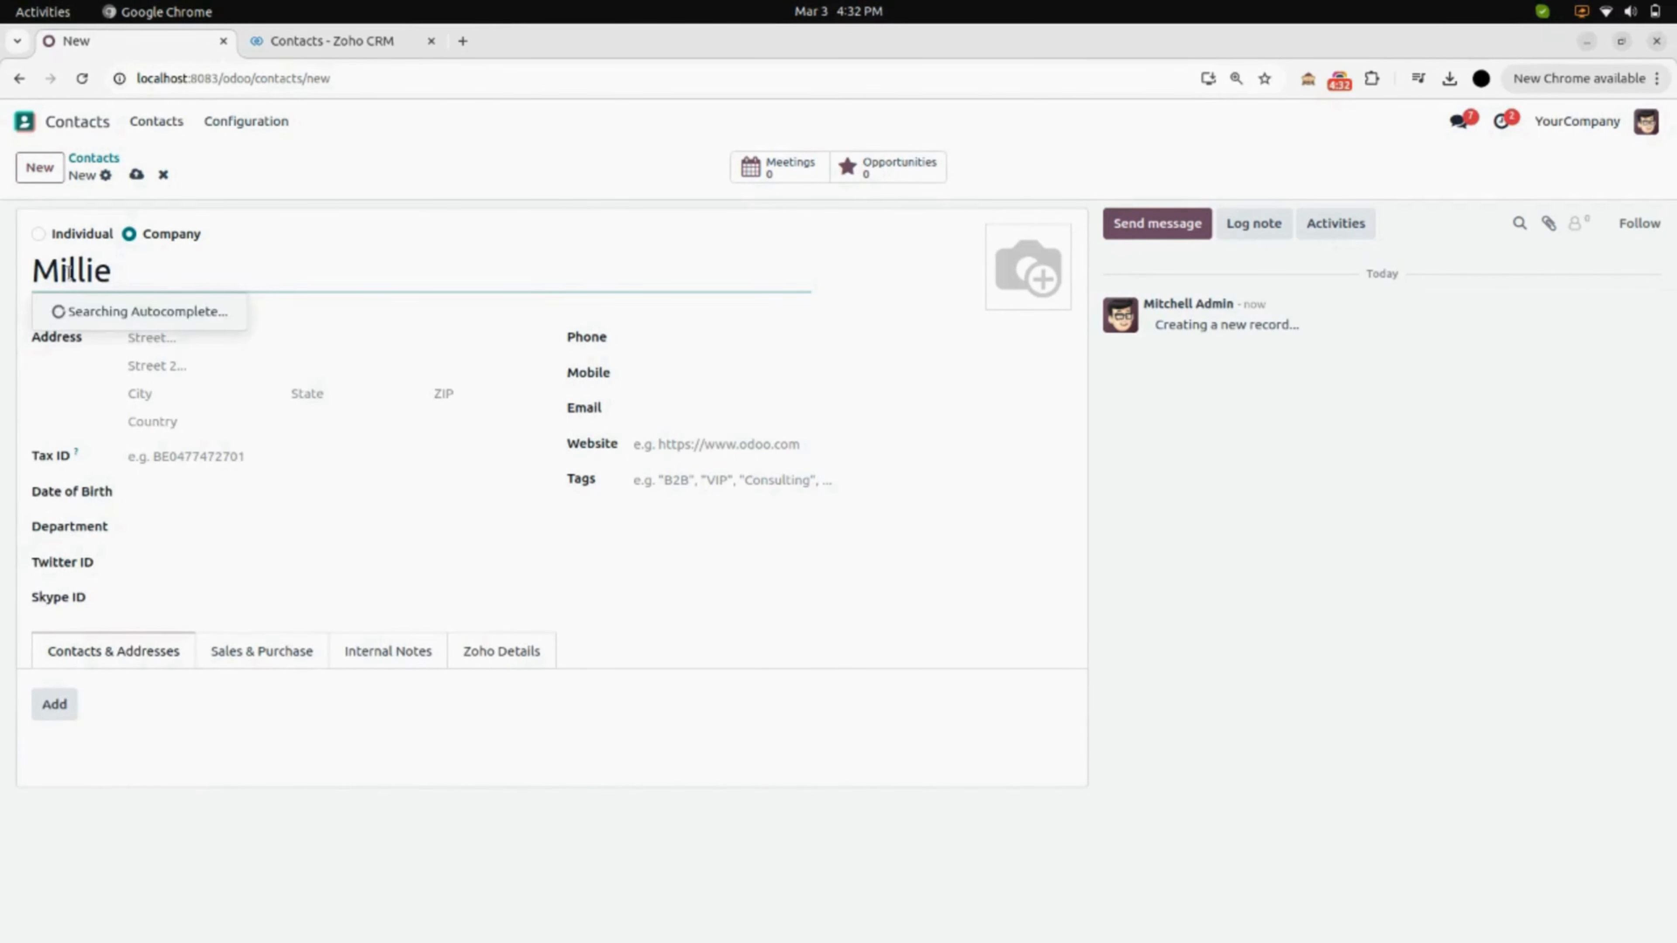
pyautogui.click(224, 181)
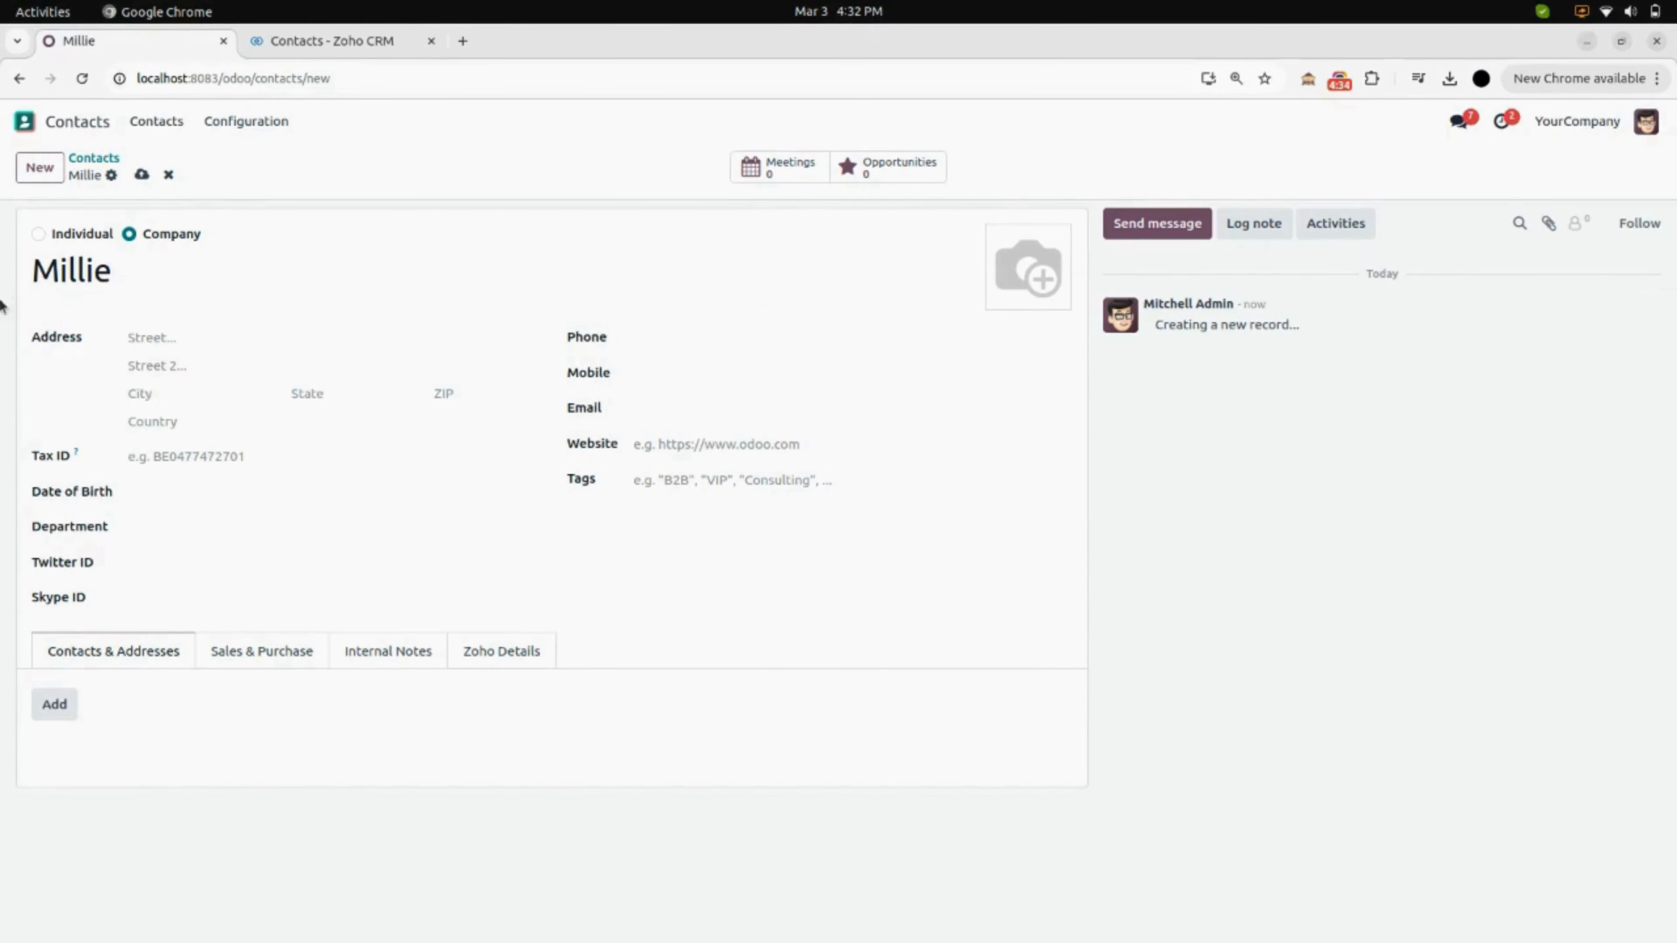
pyautogui.click(149, 180)
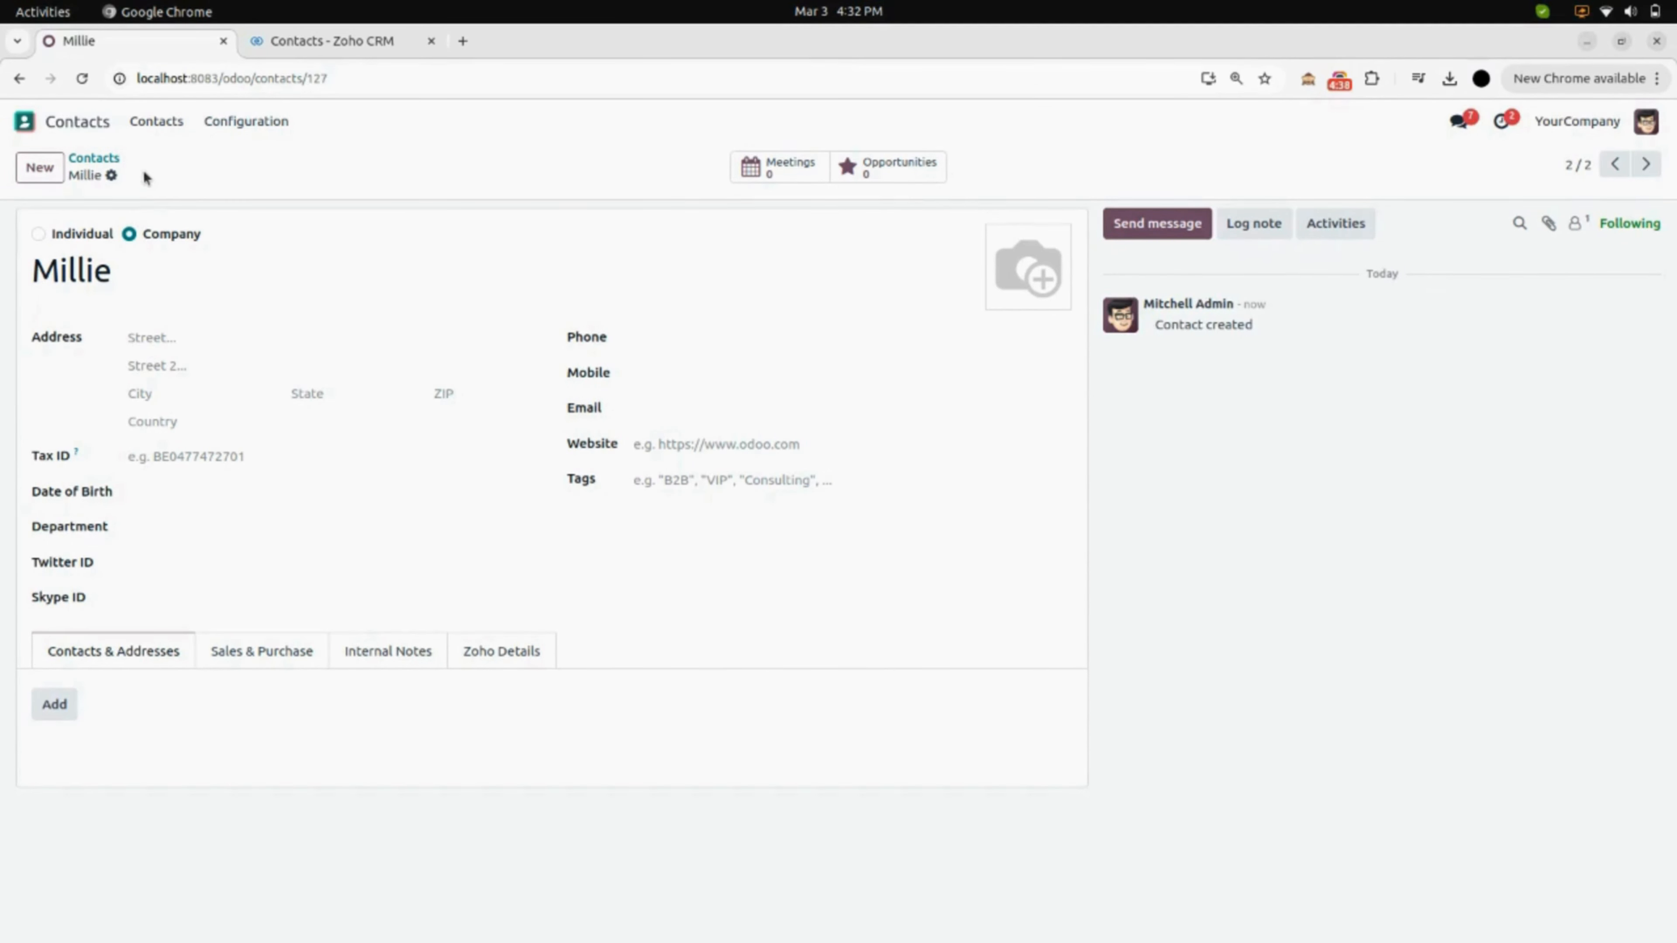
# - Select the two newly created contacts in the contact list and export them with Zoho Export Partner through the ZOHO connector
pyautogui.click(91, 162)
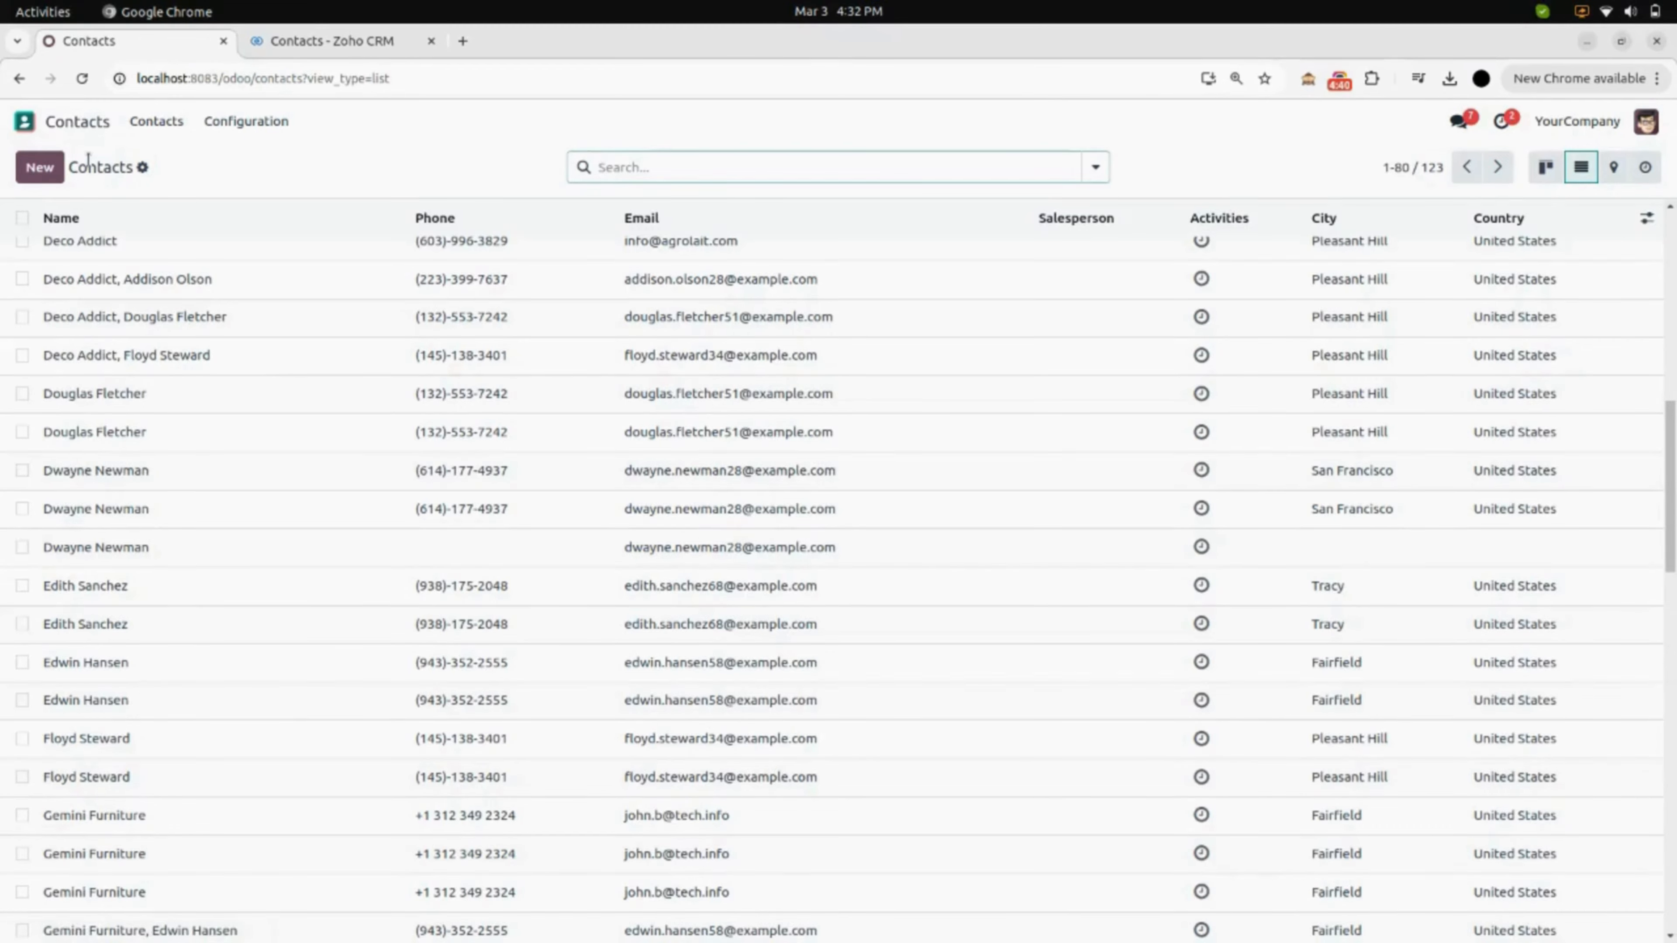
pyautogui.scroll(-15, 229, 629)
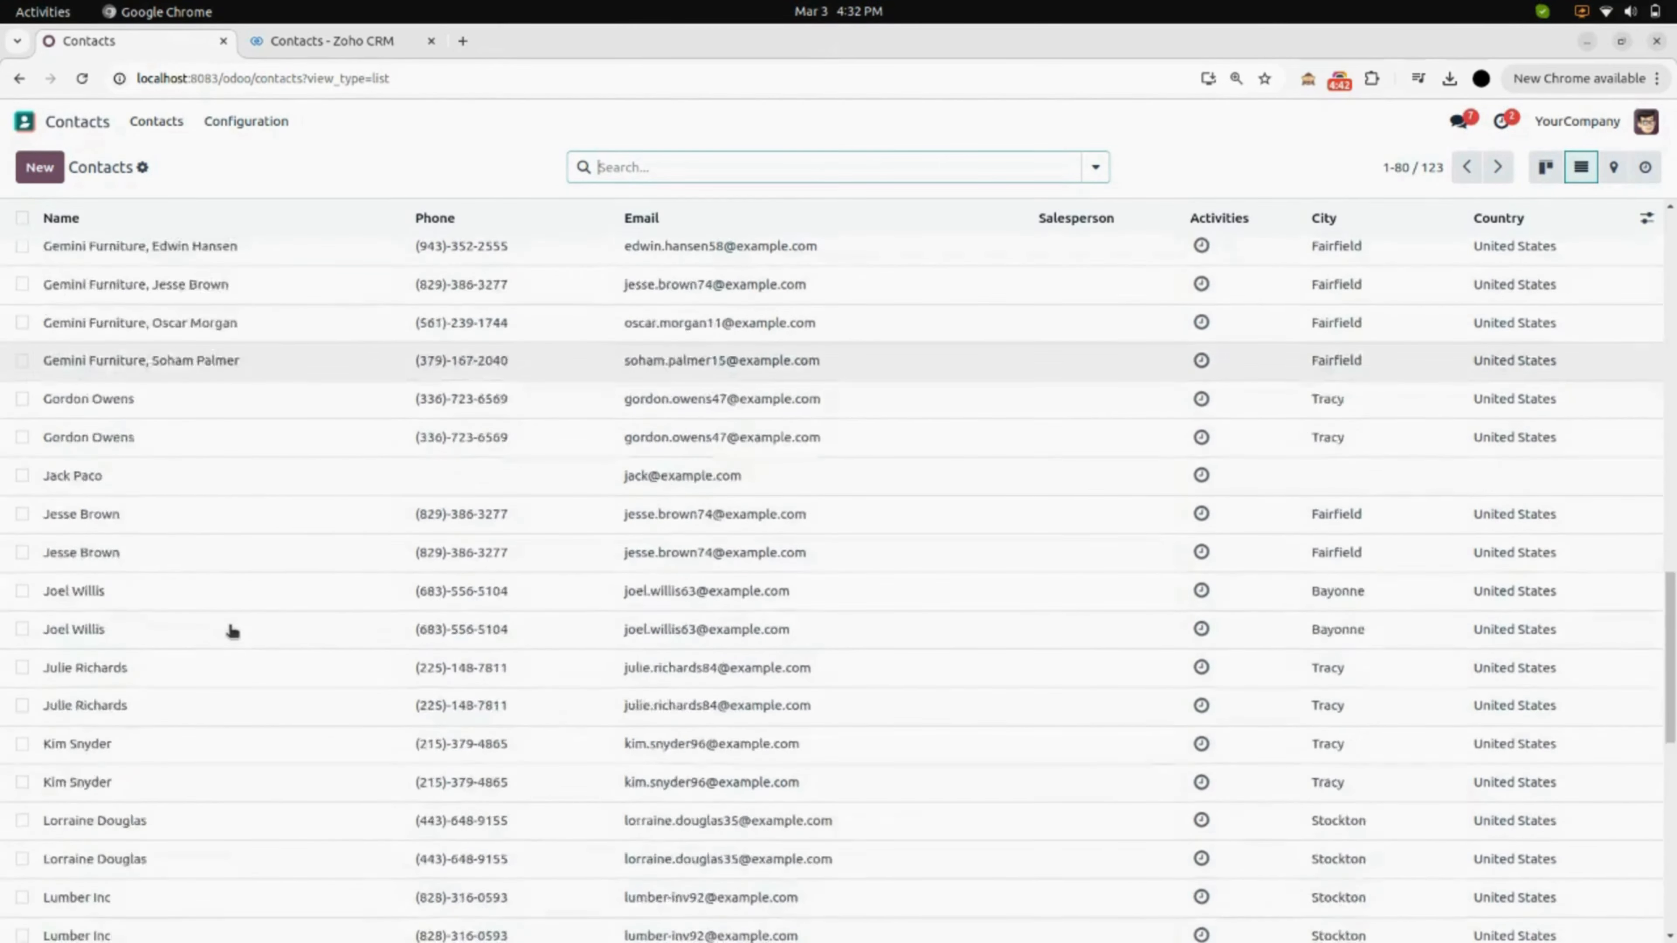
pyautogui.scroll(-5, 228, 629)
pyautogui.scroll(6, 232, 562)
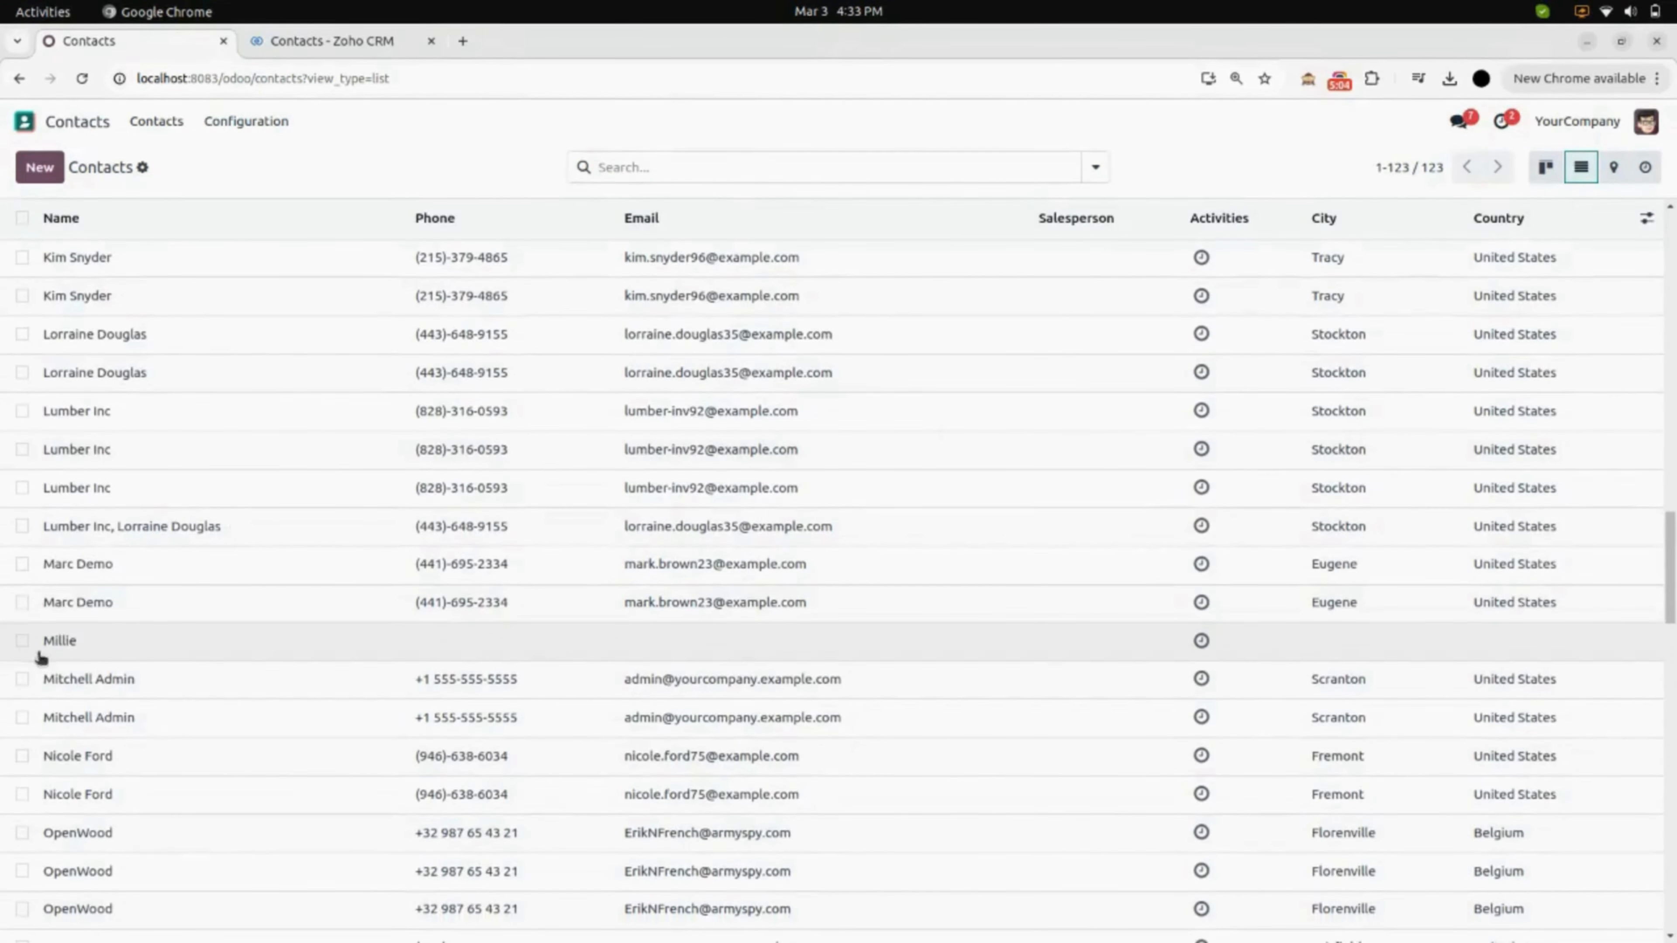
pyautogui.click(23, 641)
pyautogui.scroll(-20, 232, 636)
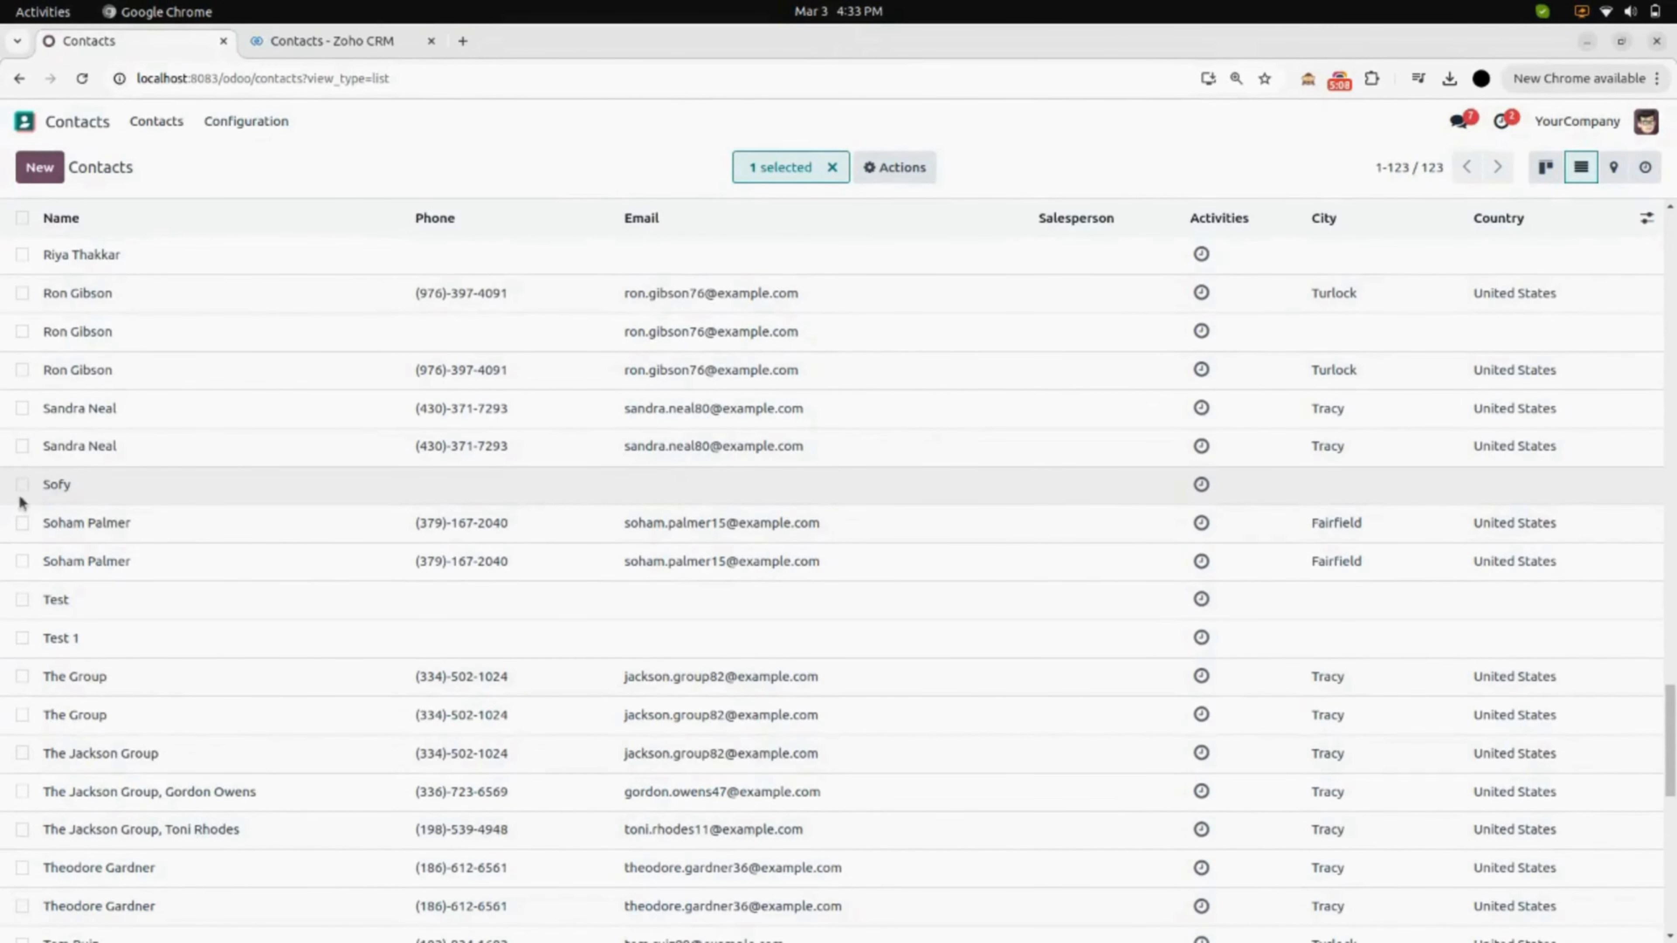
pyautogui.click(22, 486)
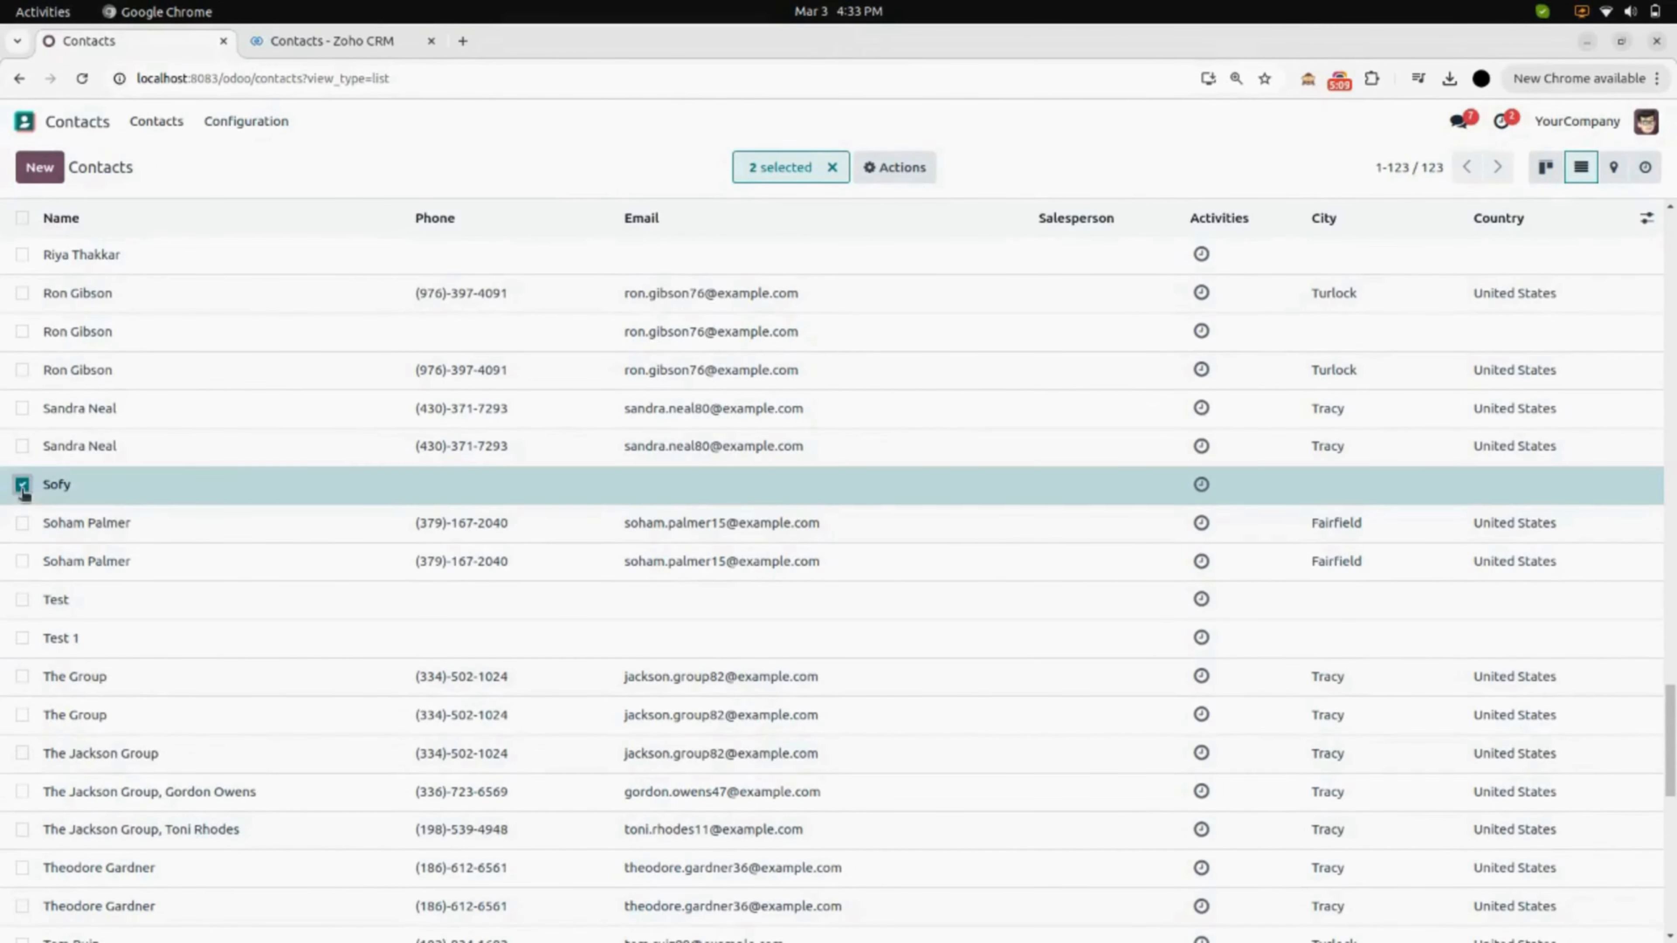
pyautogui.click(890, 170)
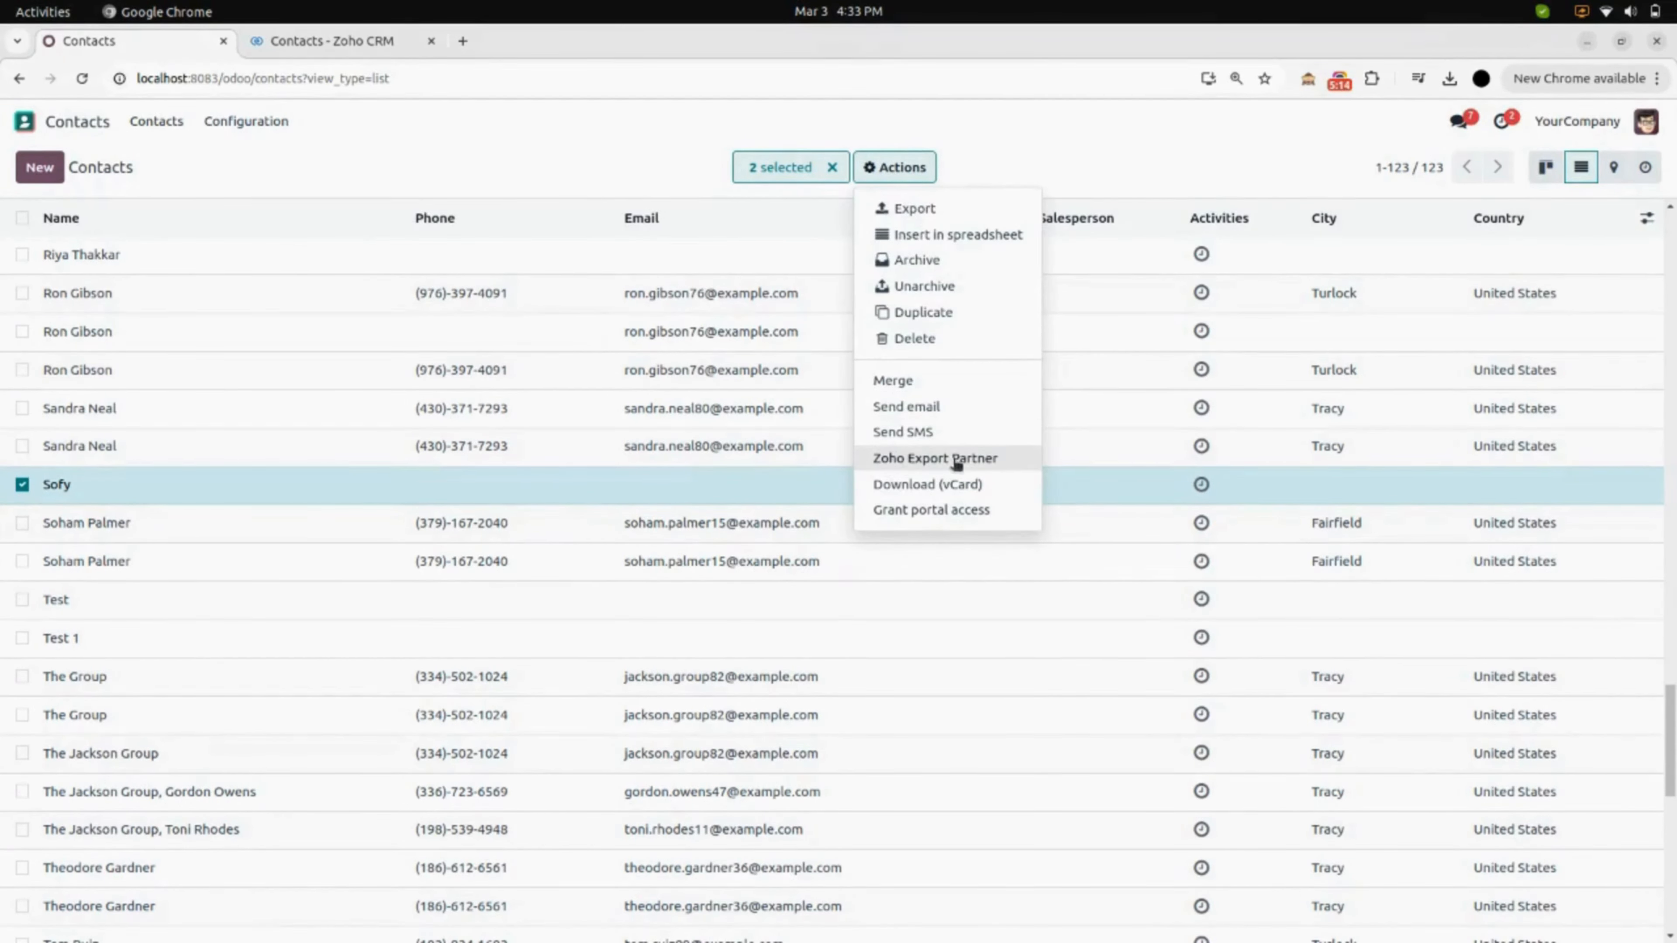
pyautogui.click(992, 462)
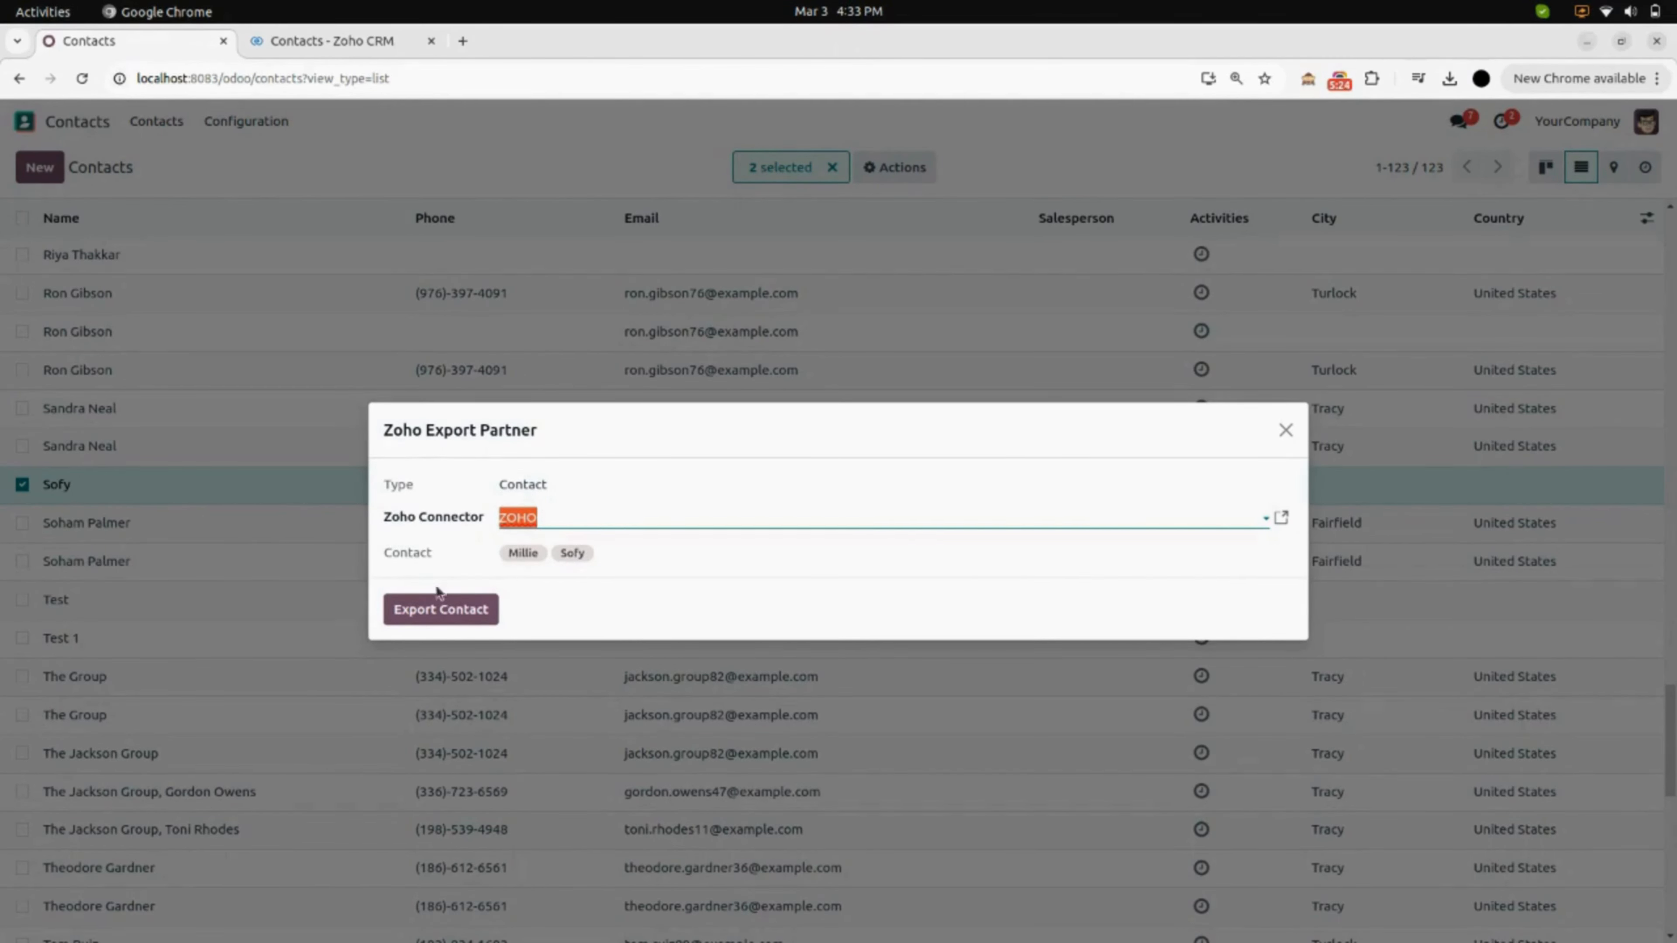
pyautogui.click(465, 609)
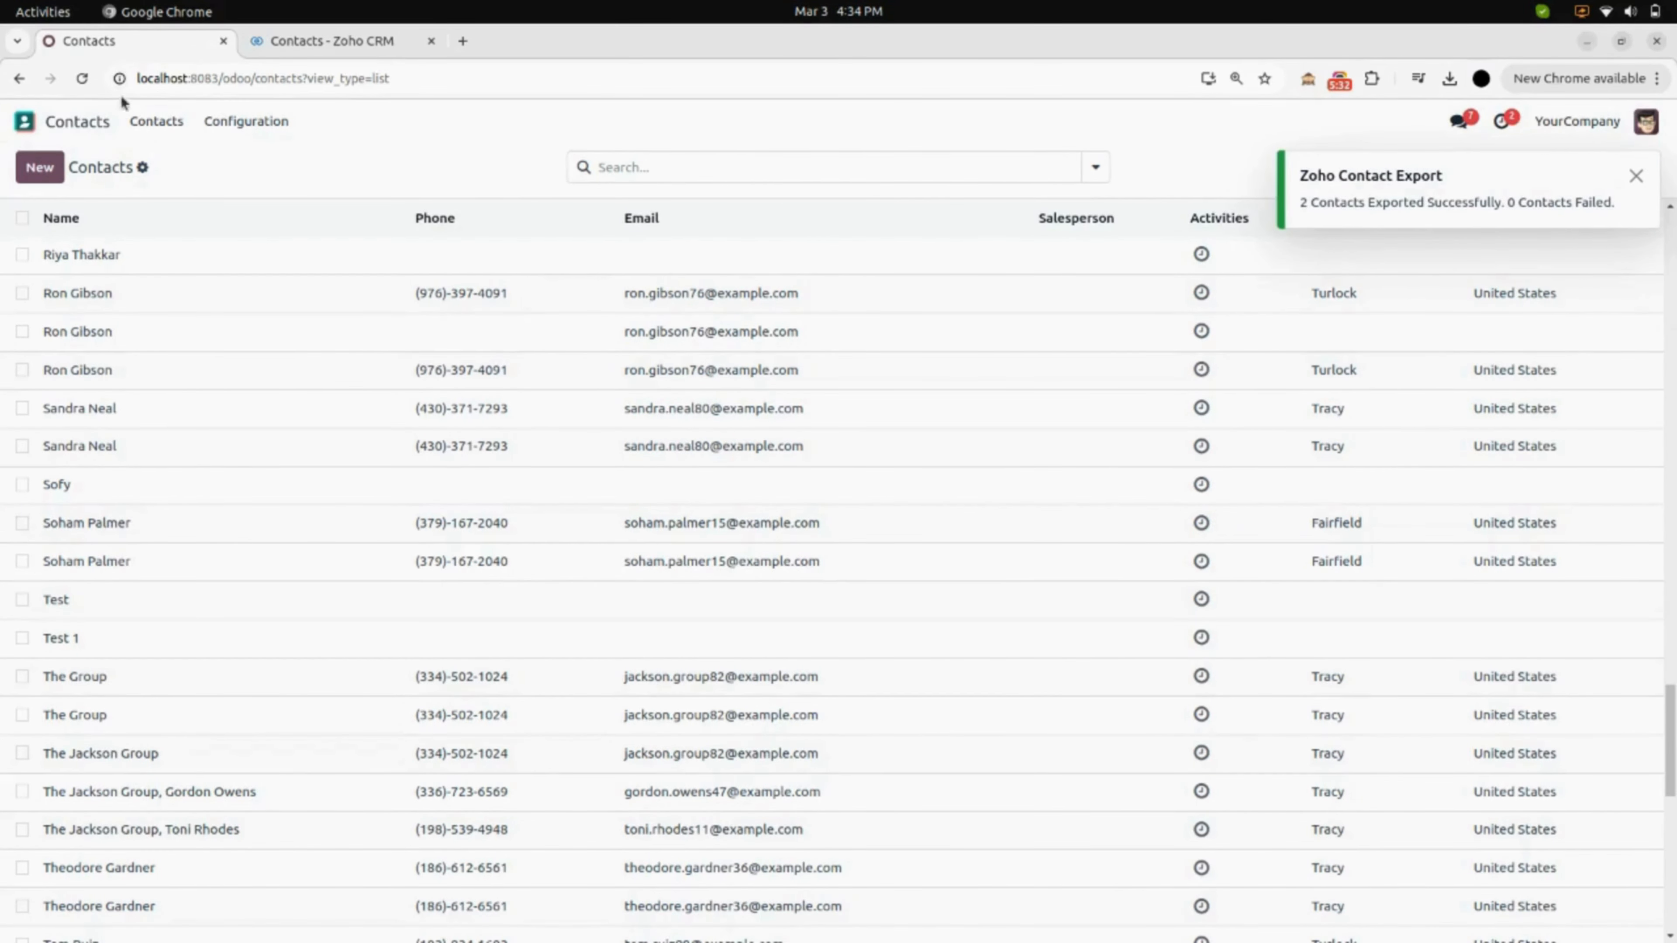
# - Reload the Odoo contacts, switch to Zoho CRM, reload its contact list, and look for the two exported contacts through the second page
pyautogui.click(81, 77)
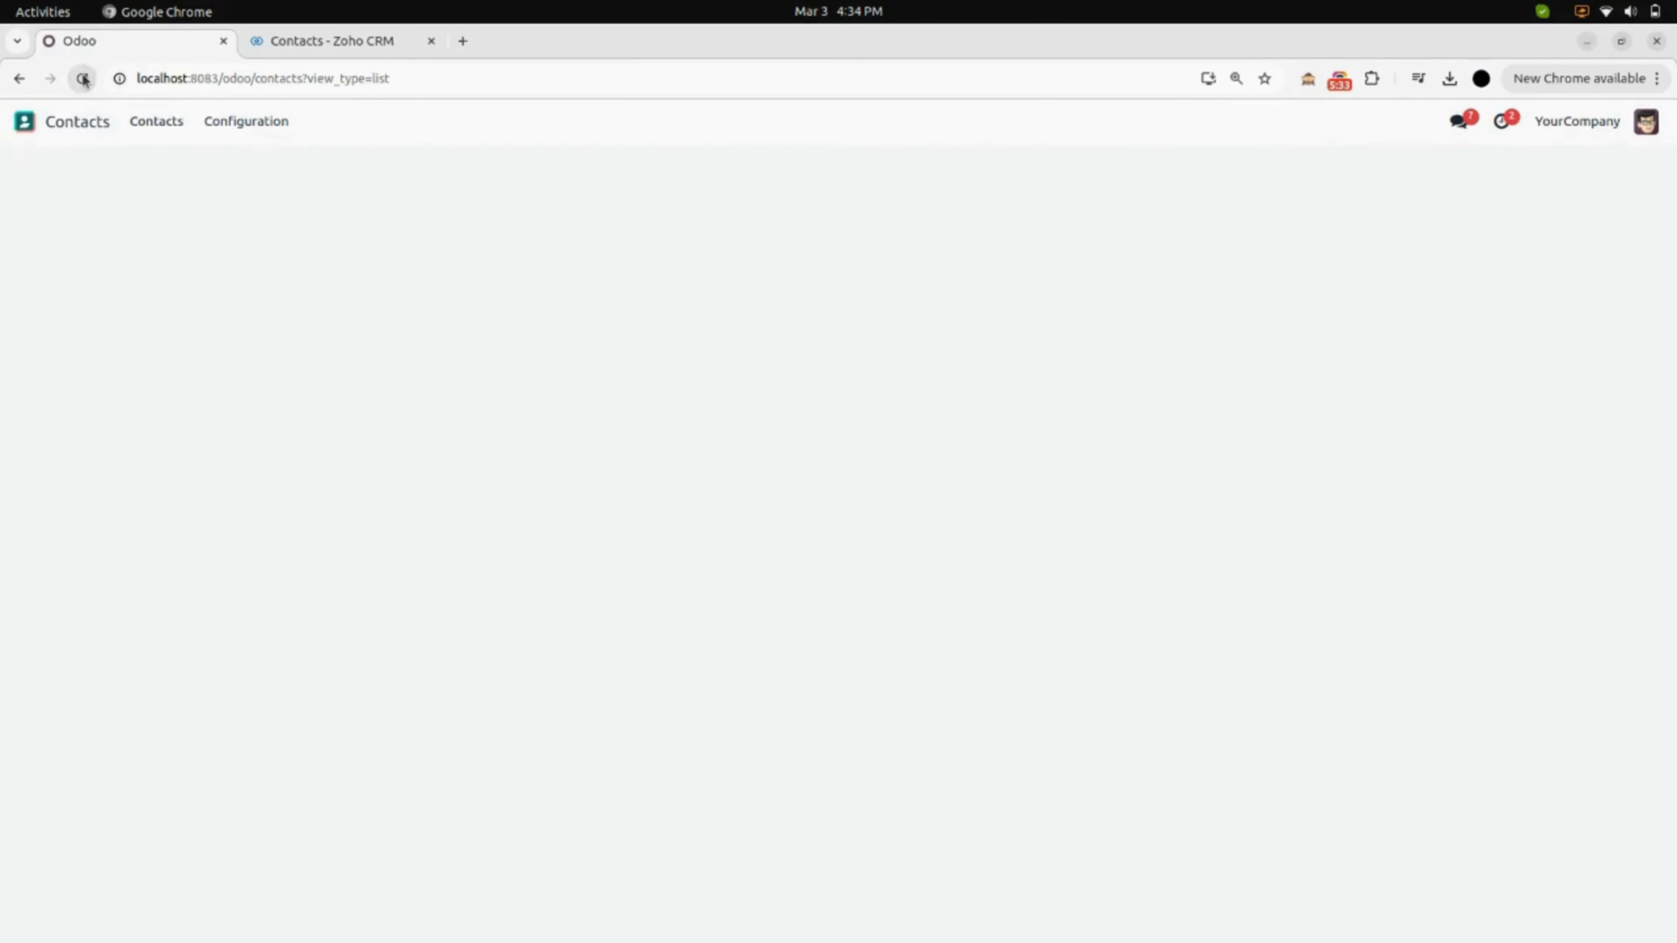
pyautogui.click(317, 43)
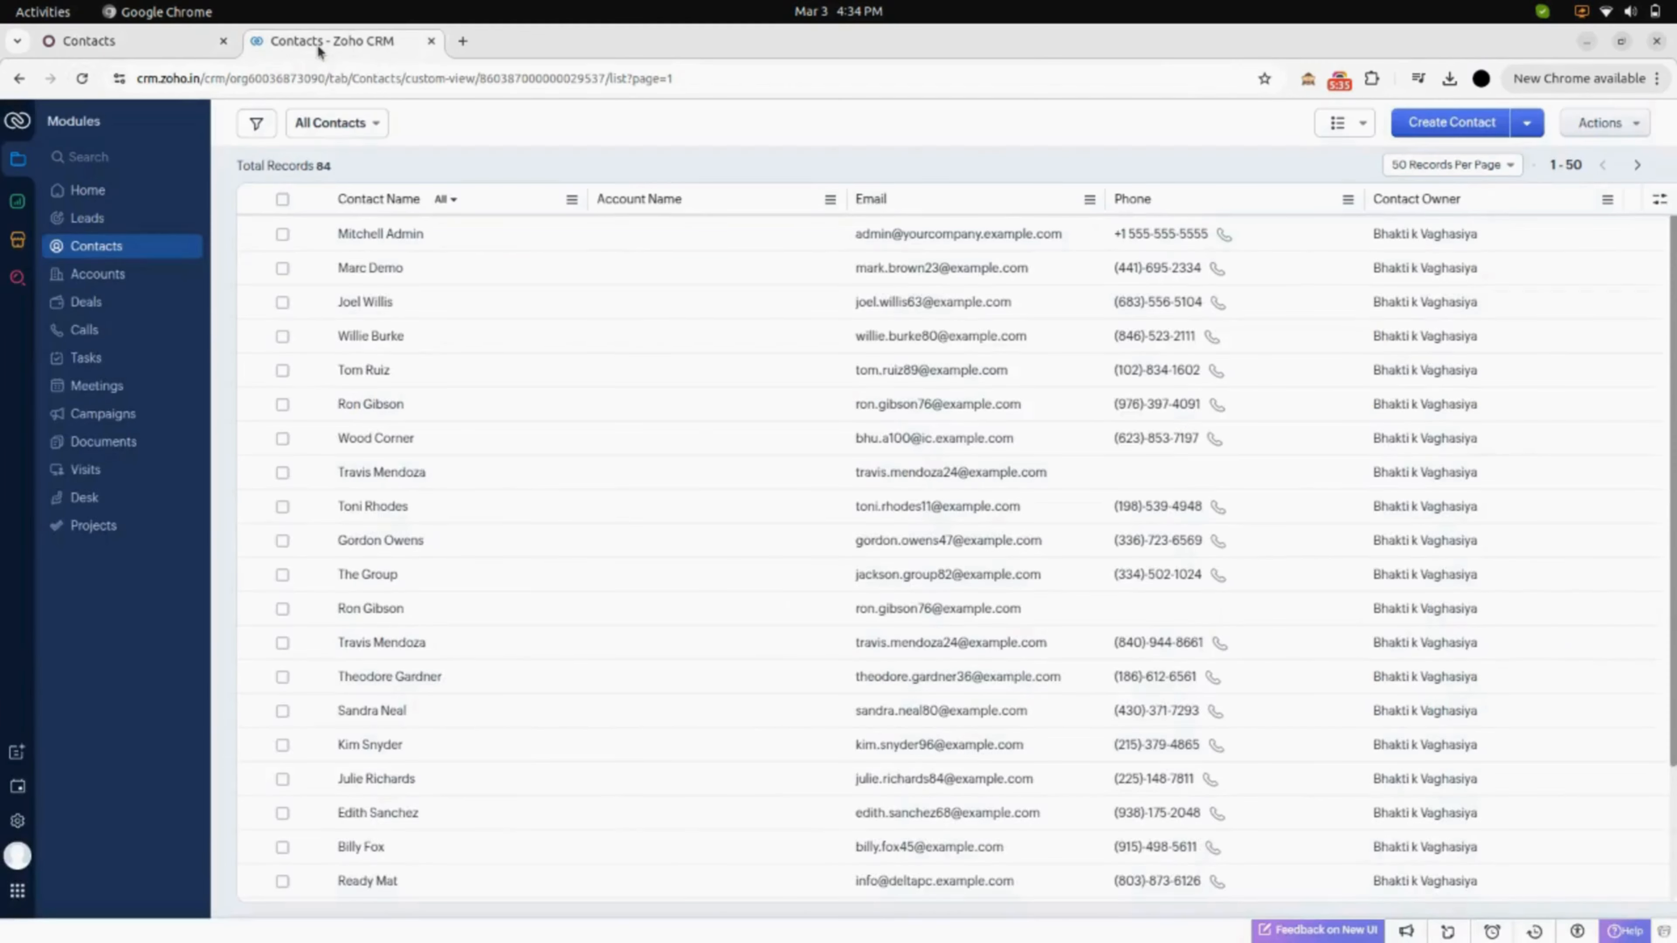
pyautogui.click(83, 78)
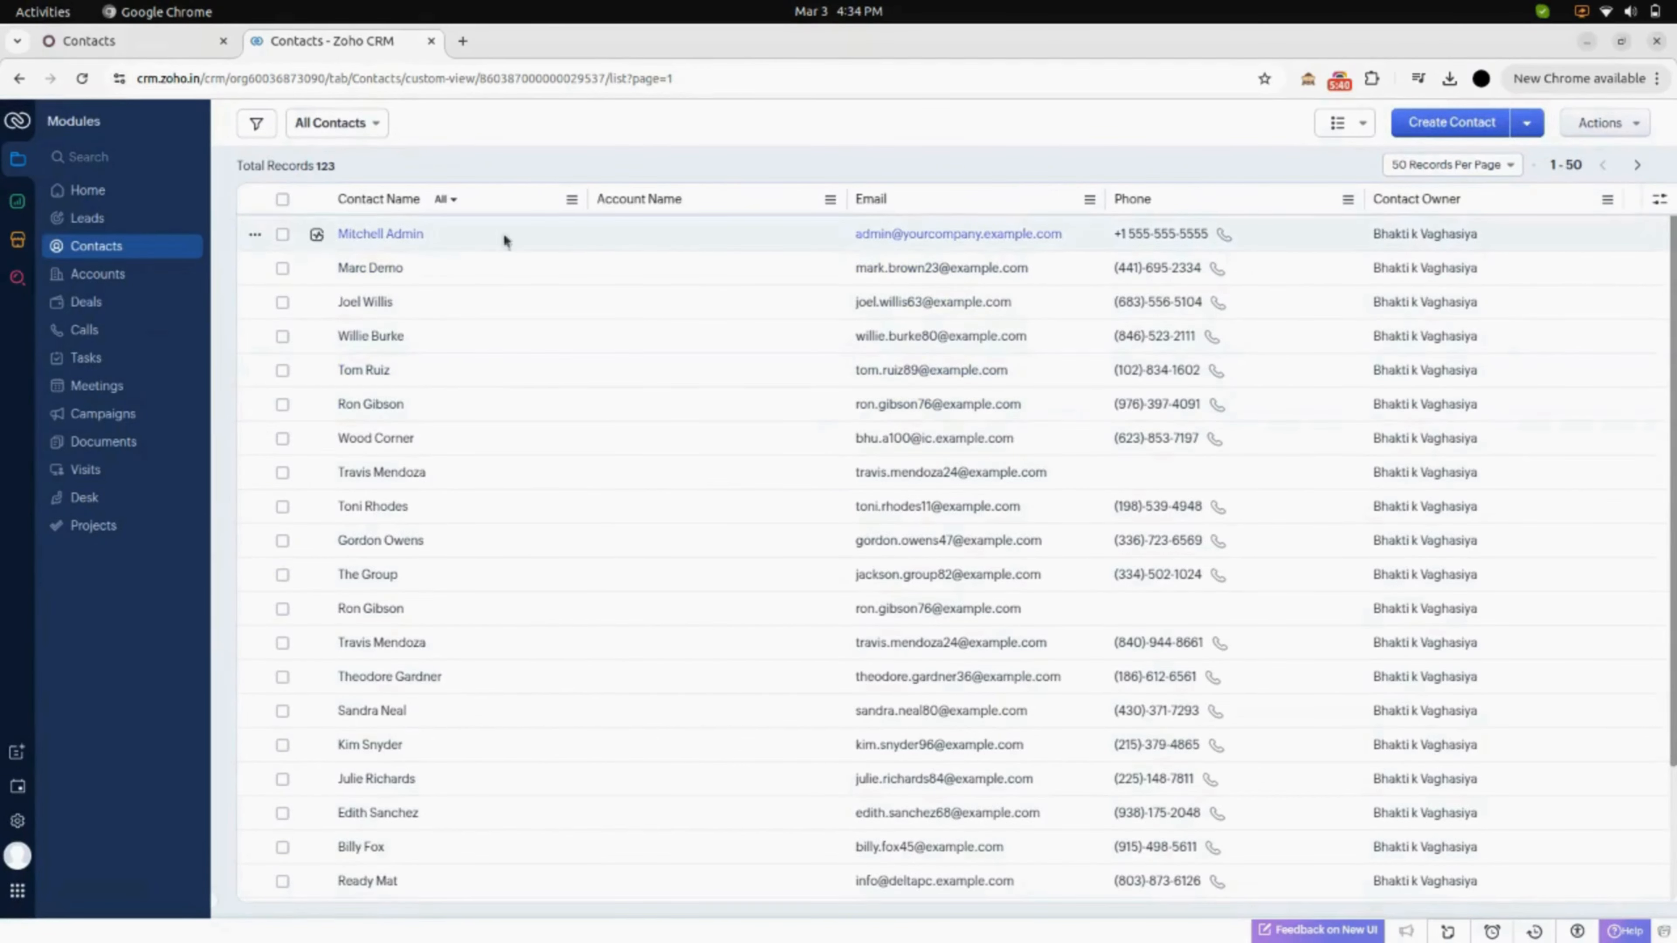
pyautogui.scroll(-3, 599, 492)
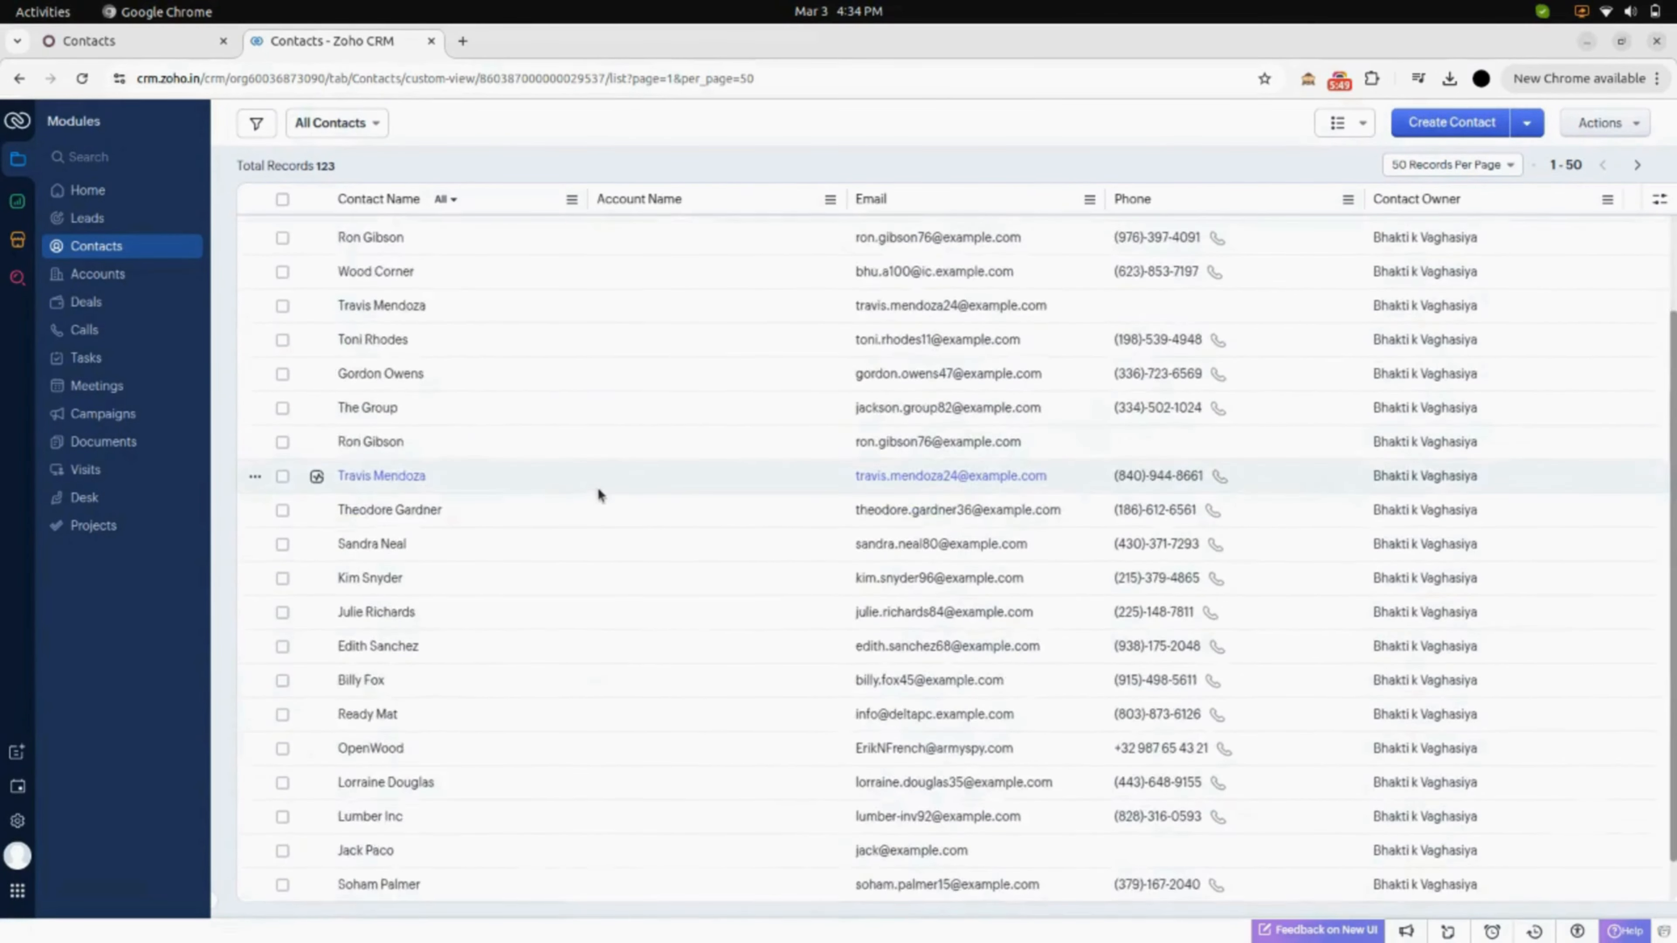
pyautogui.scroll(-8, 598, 492)
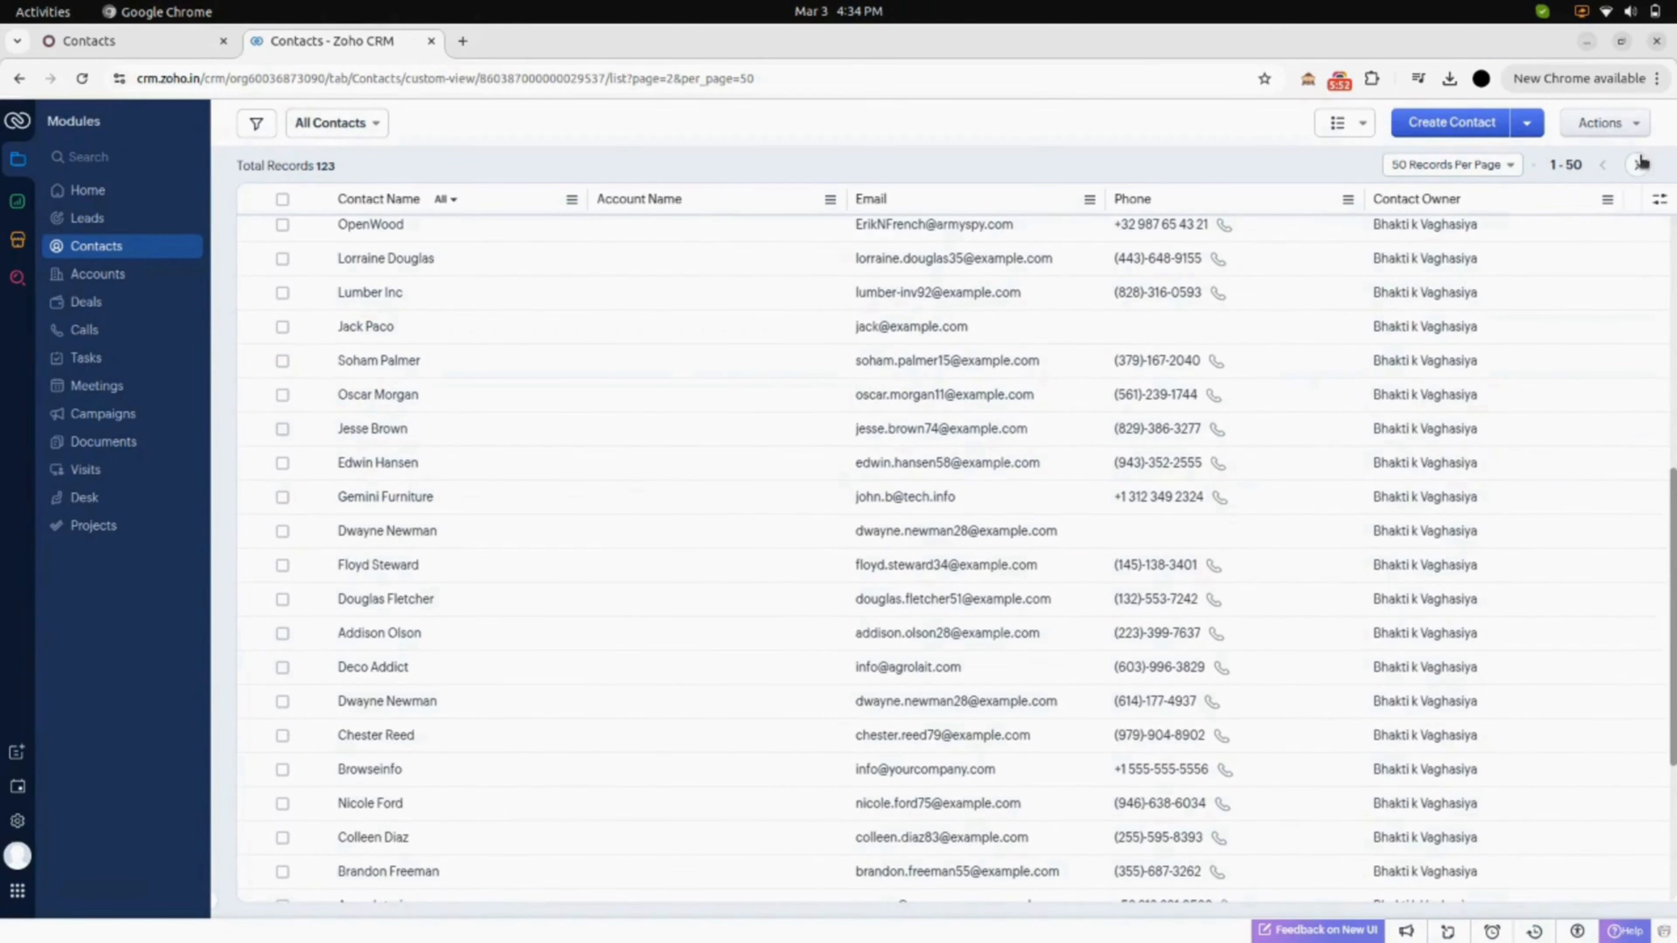
pyautogui.click(1636, 164)
pyautogui.scroll(-8, 880, 351)
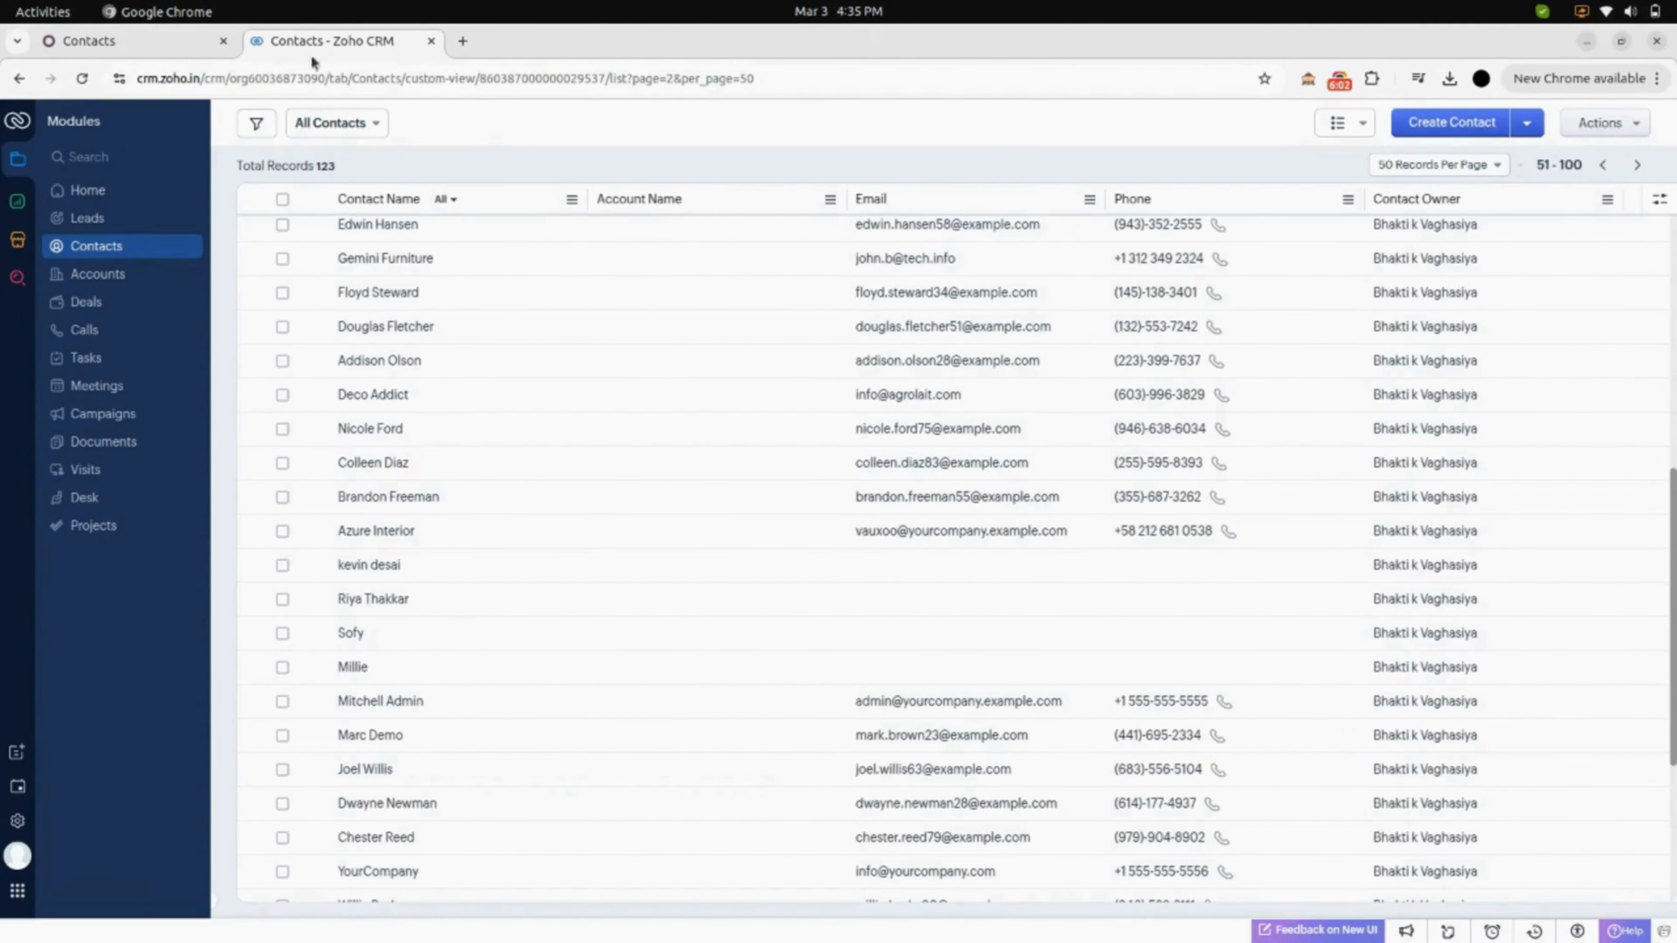
# - Switch back to Odoo and open the Lead settings of the ZOHO record in Zoho Connector
pyautogui.click(175, 54)
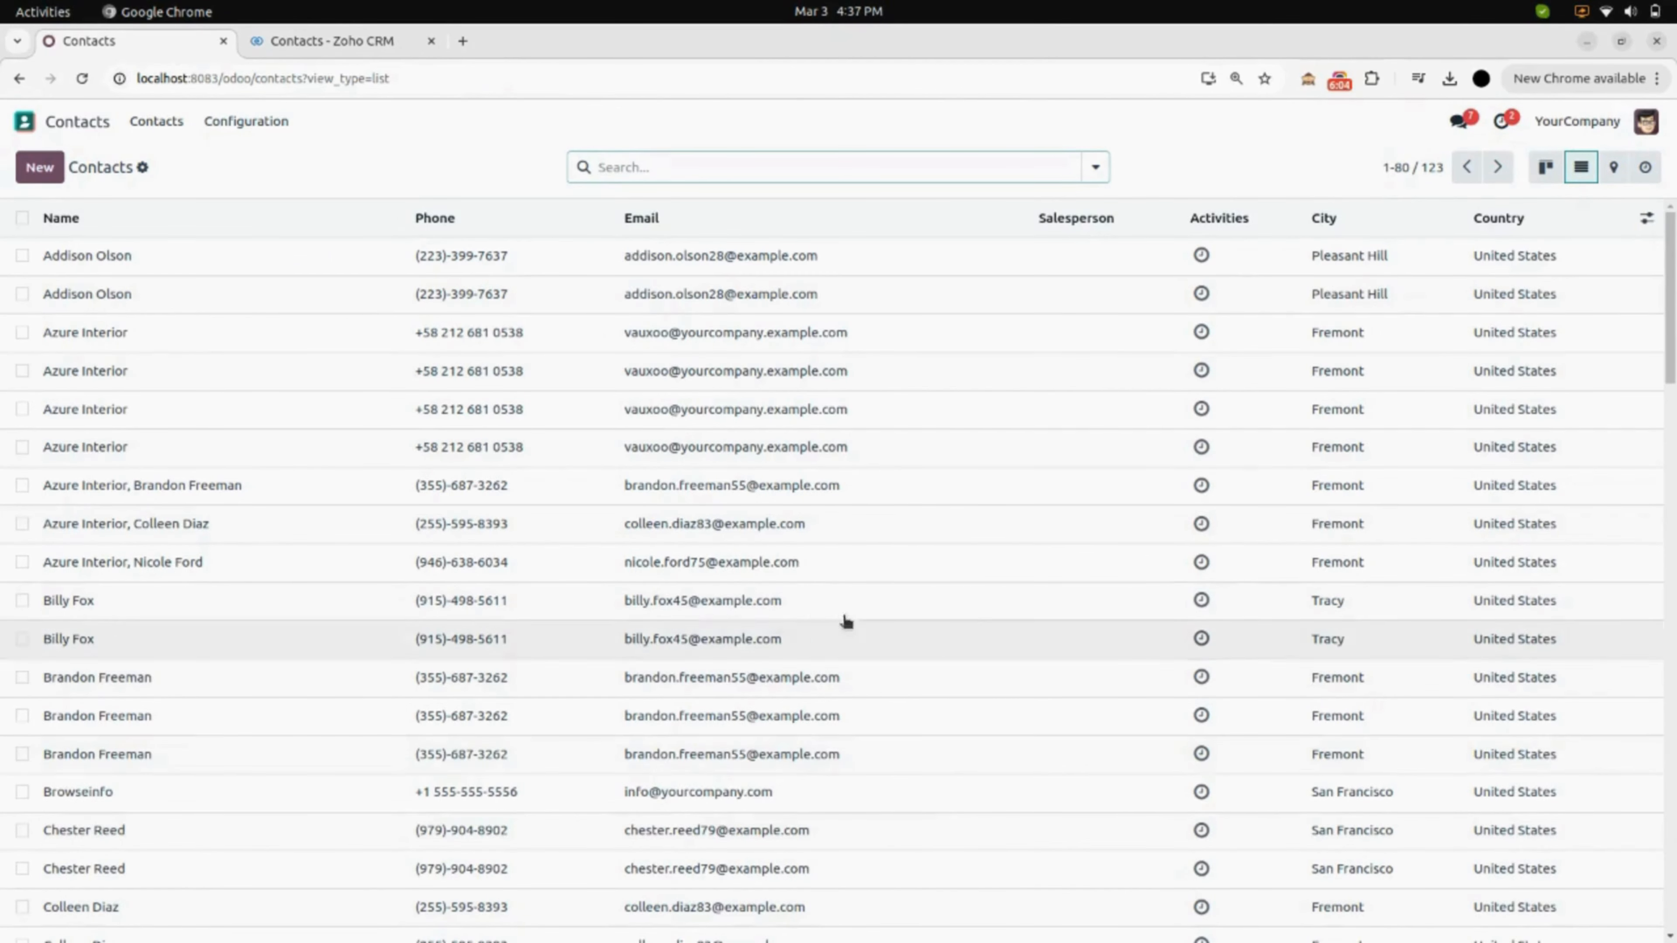
pyautogui.click(81, 123)
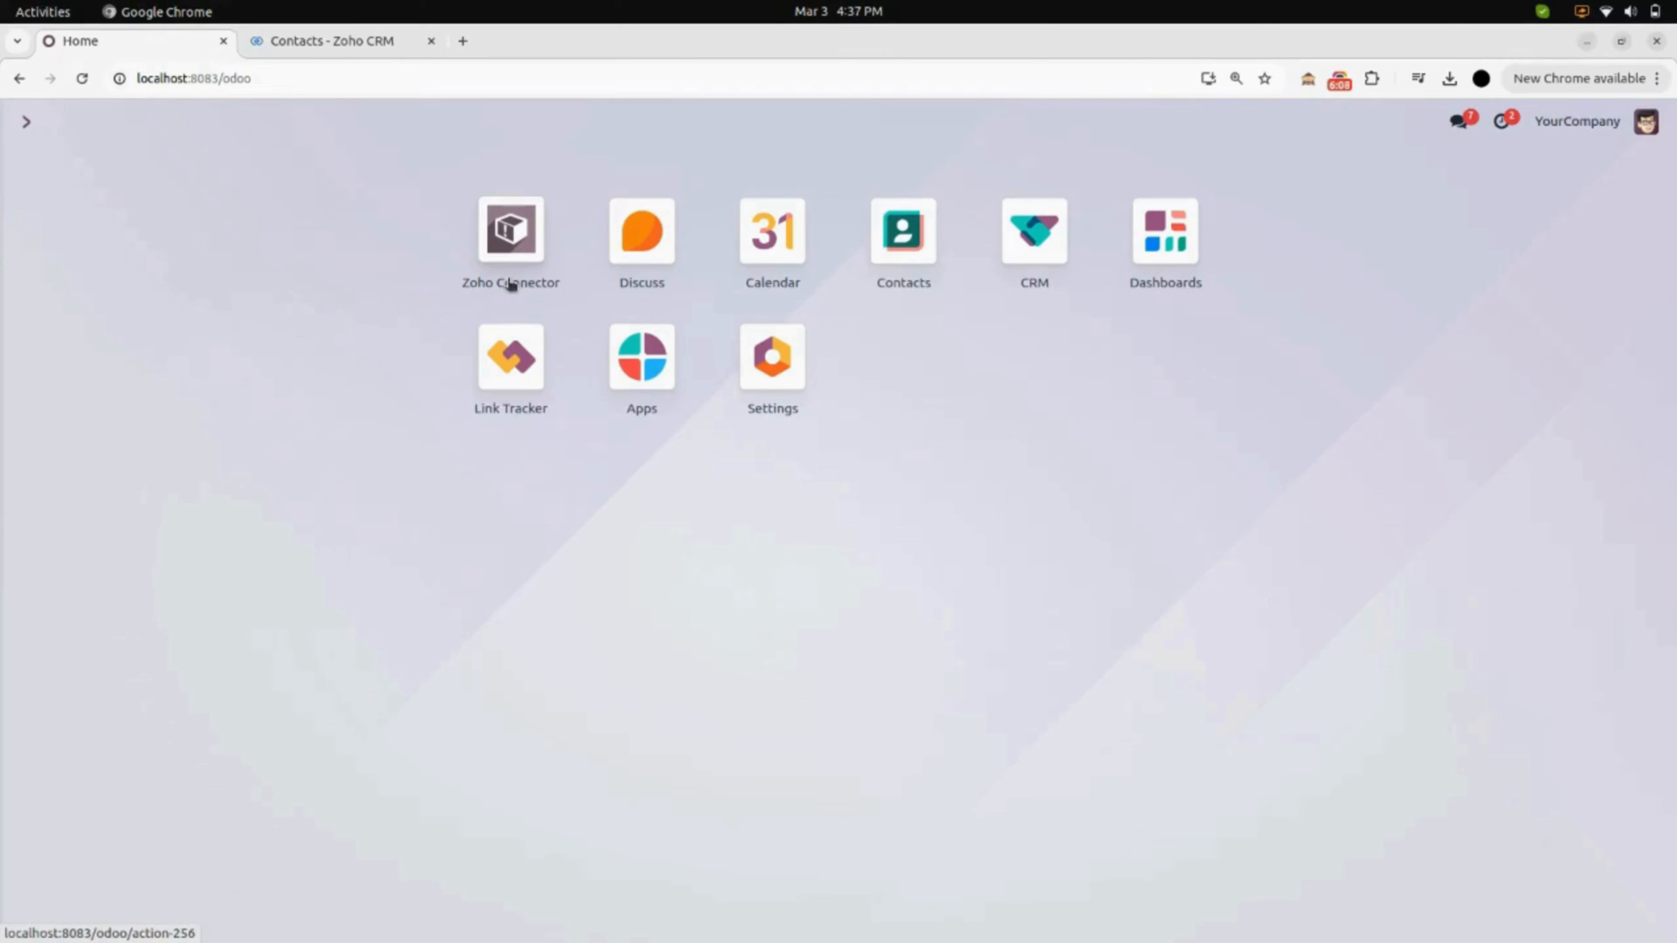
pyautogui.click(514, 248)
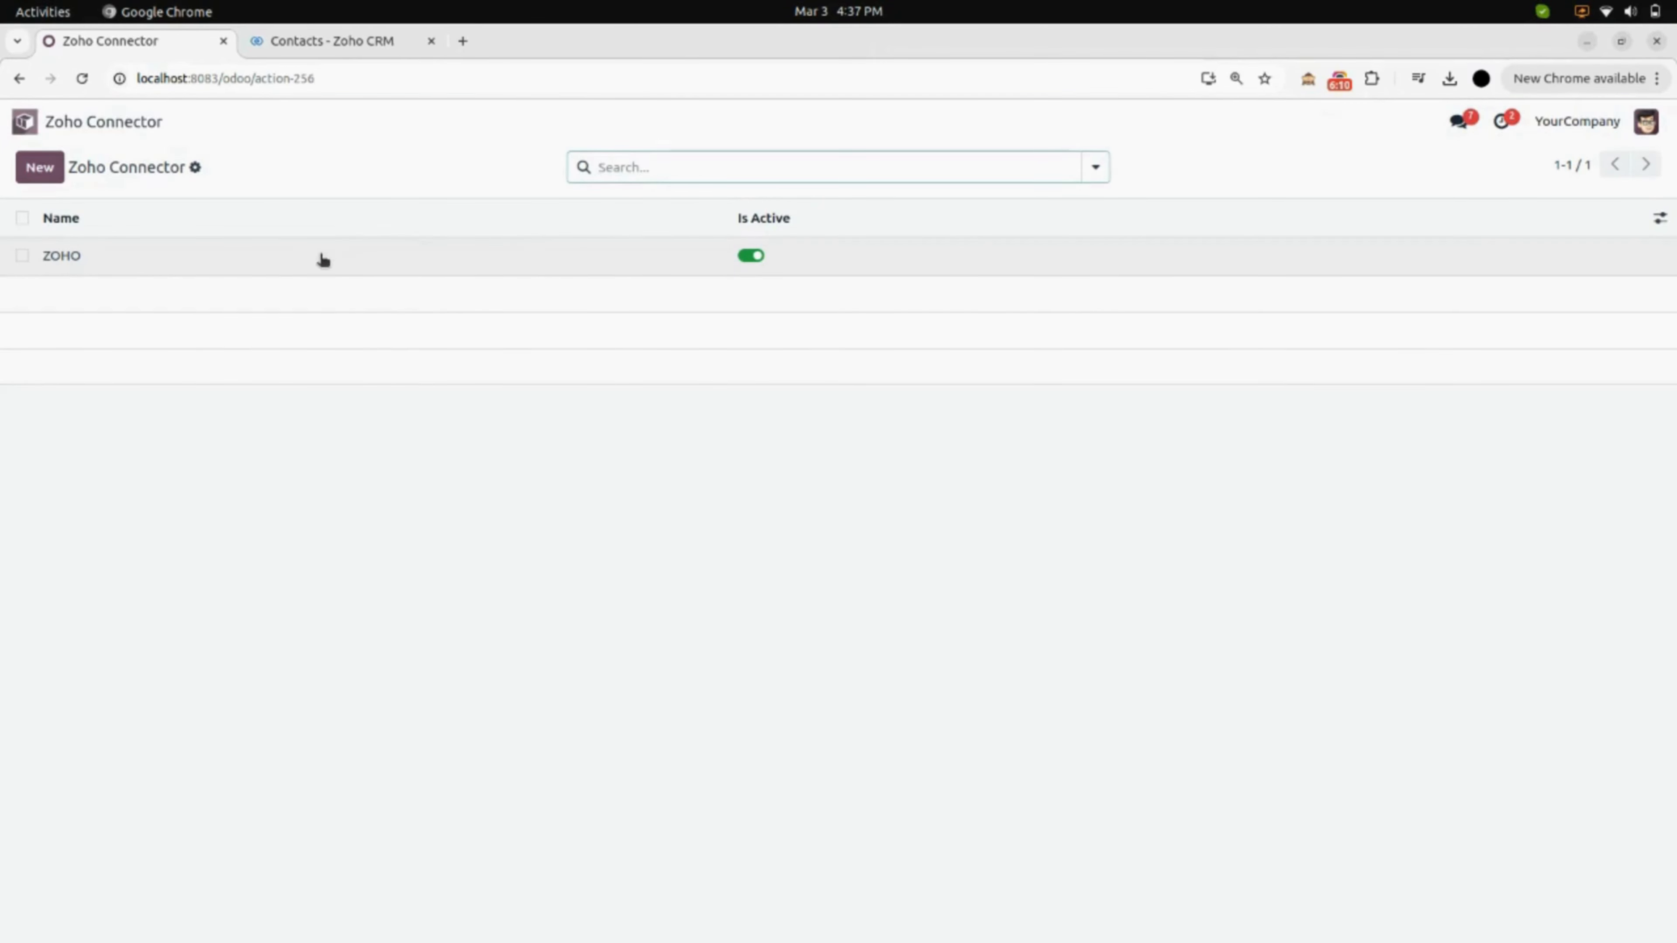
pyautogui.click(310, 264)
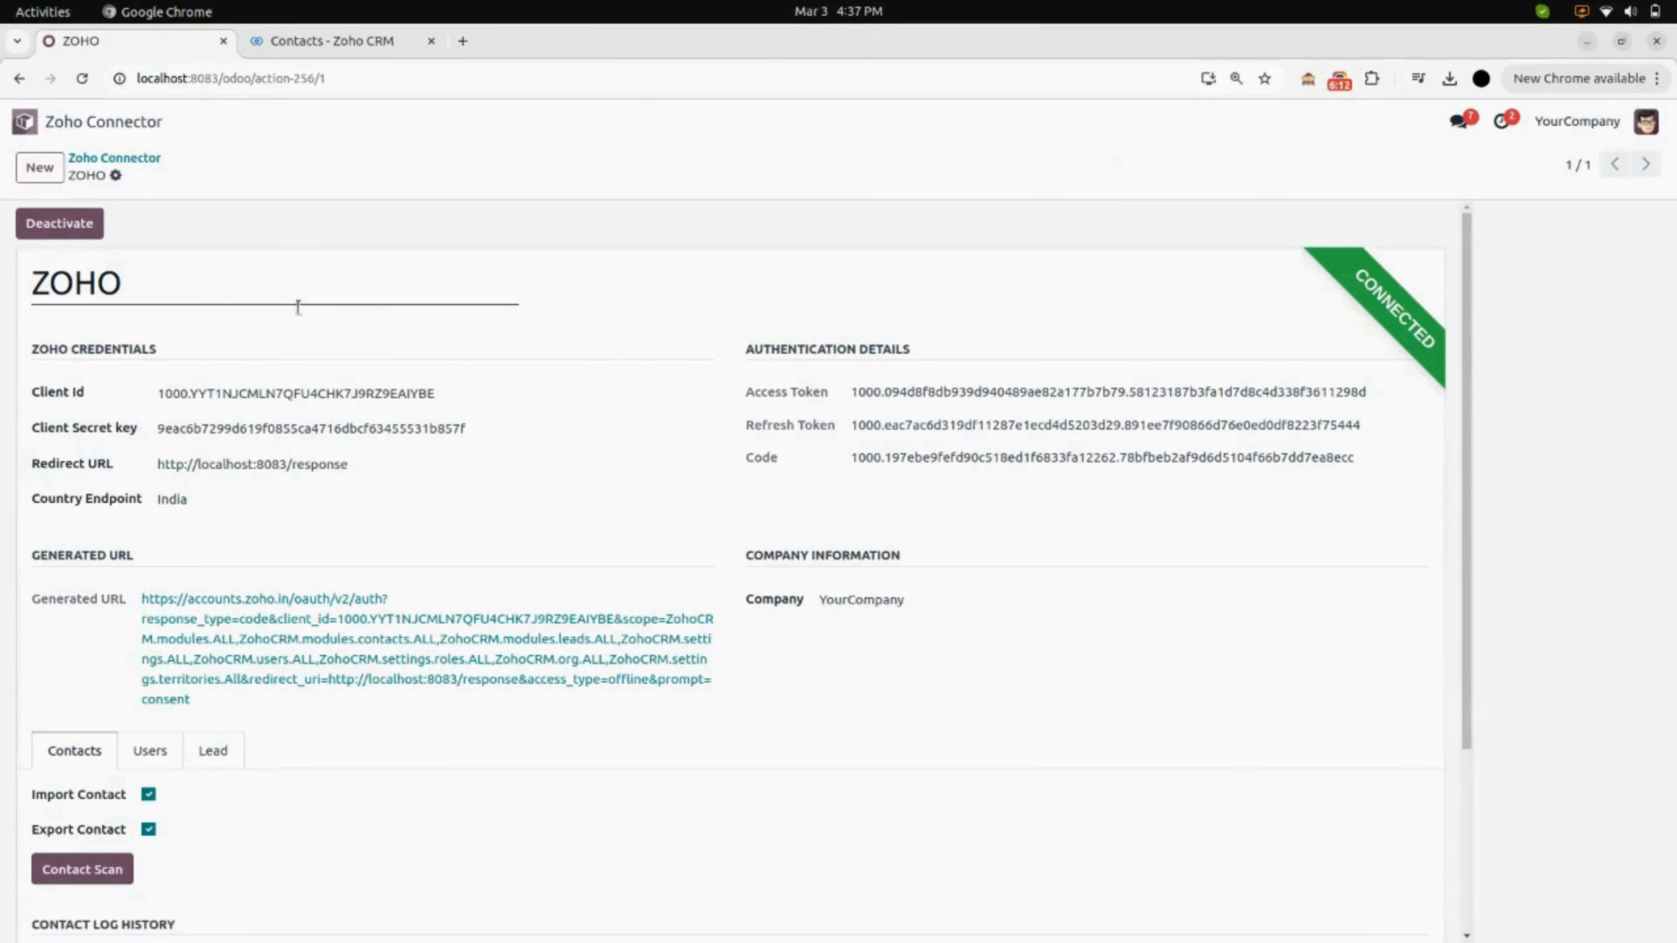
pyautogui.scroll(-2, 249, 755)
pyautogui.scroll(-1, 248, 755)
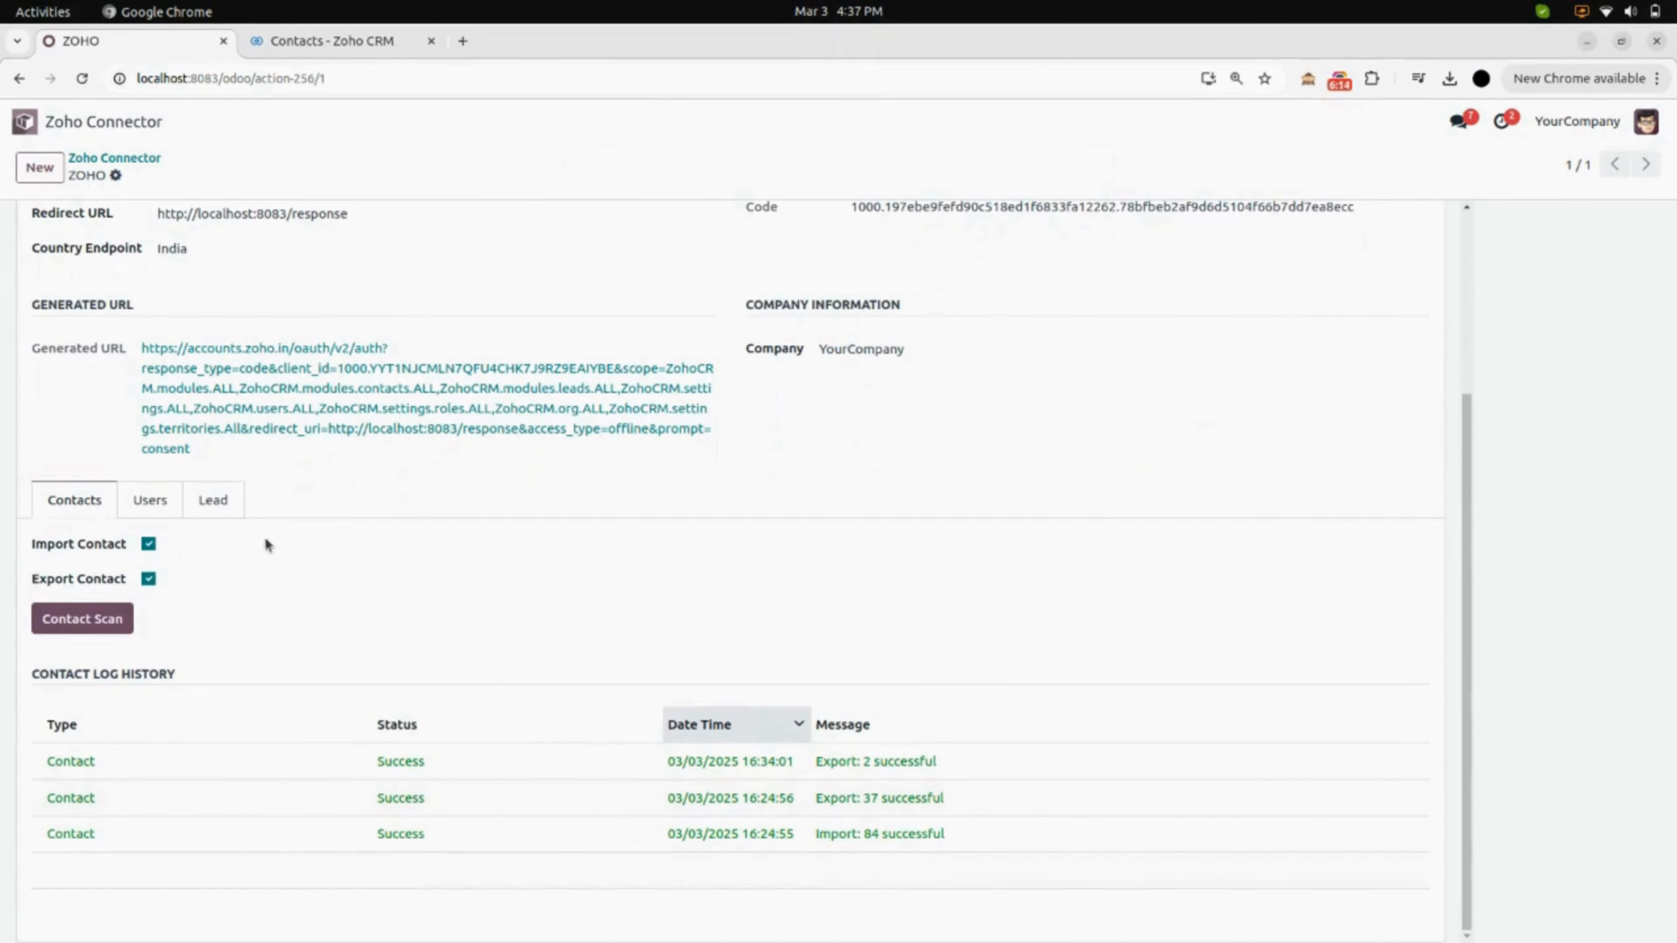
pyautogui.click(218, 500)
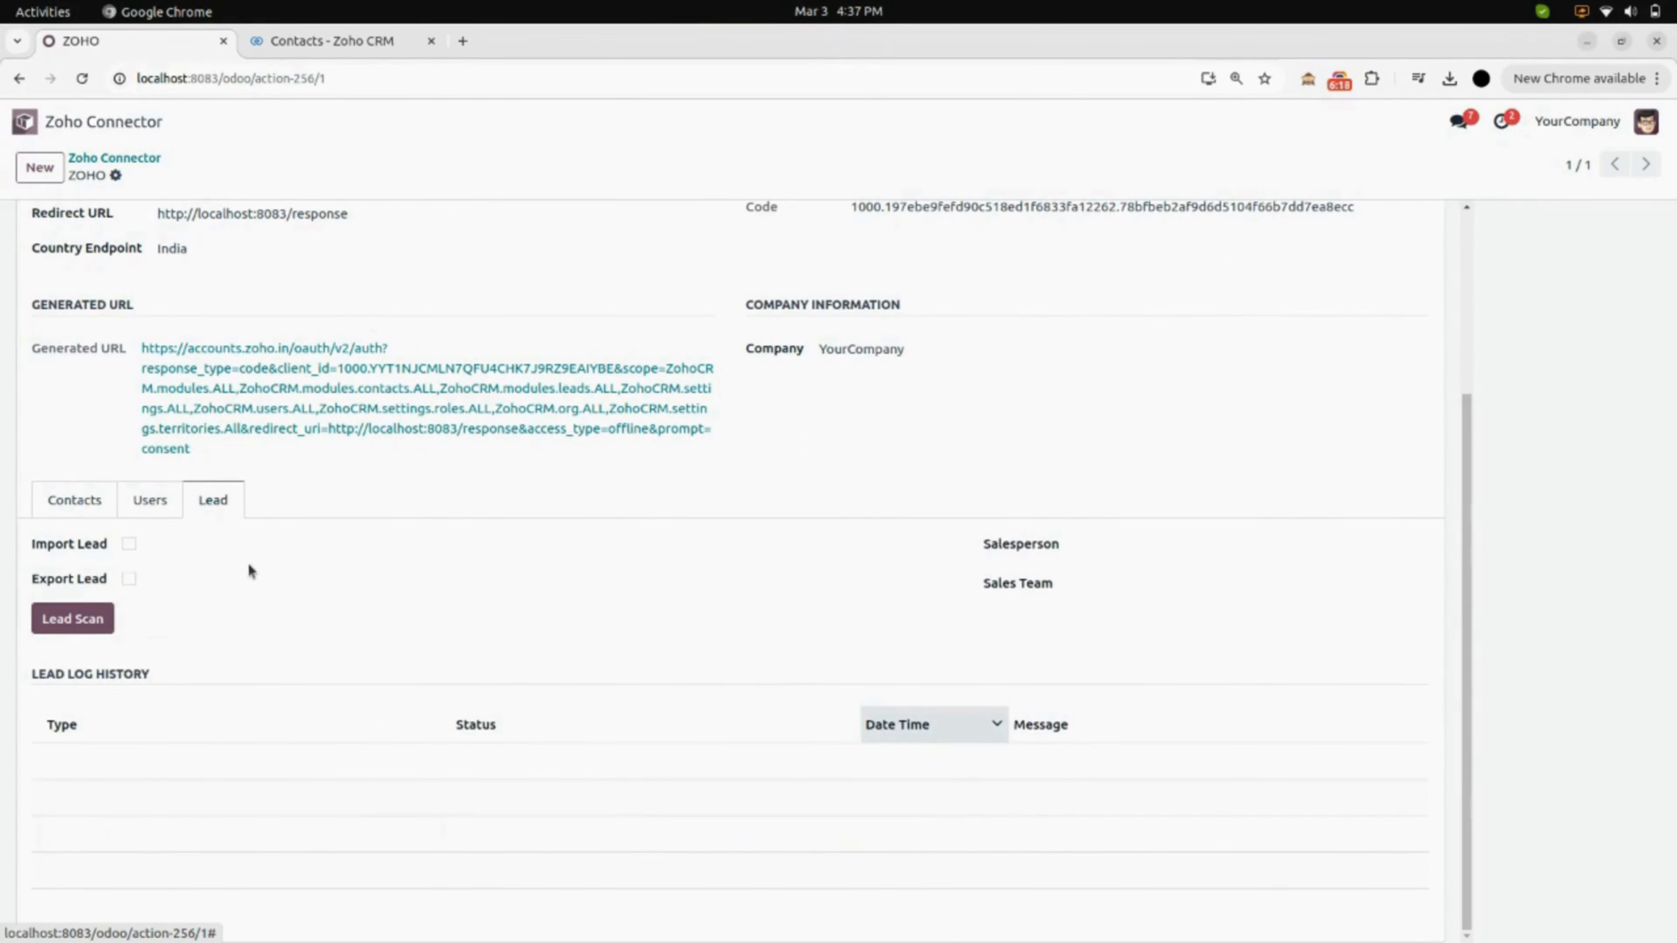
# - Enable lead import and export, assign the administrator as salesperson and Sales as the sales team, and save the connector
pyautogui.click(129, 544)
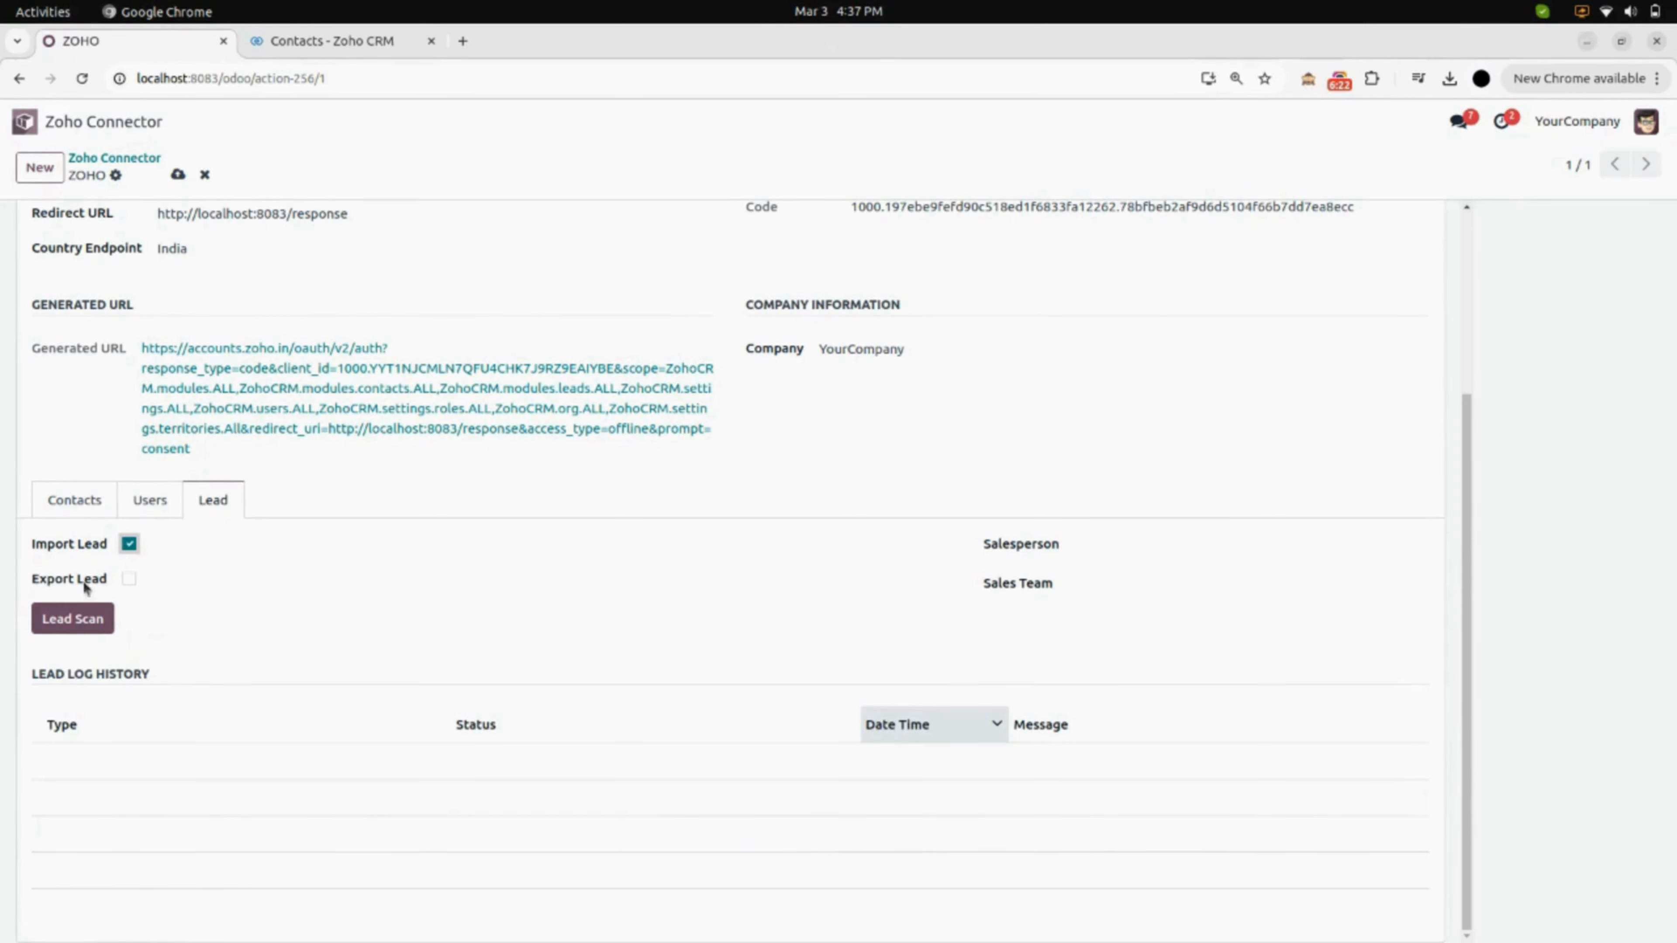
pyautogui.click(129, 580)
pyautogui.click(1133, 552)
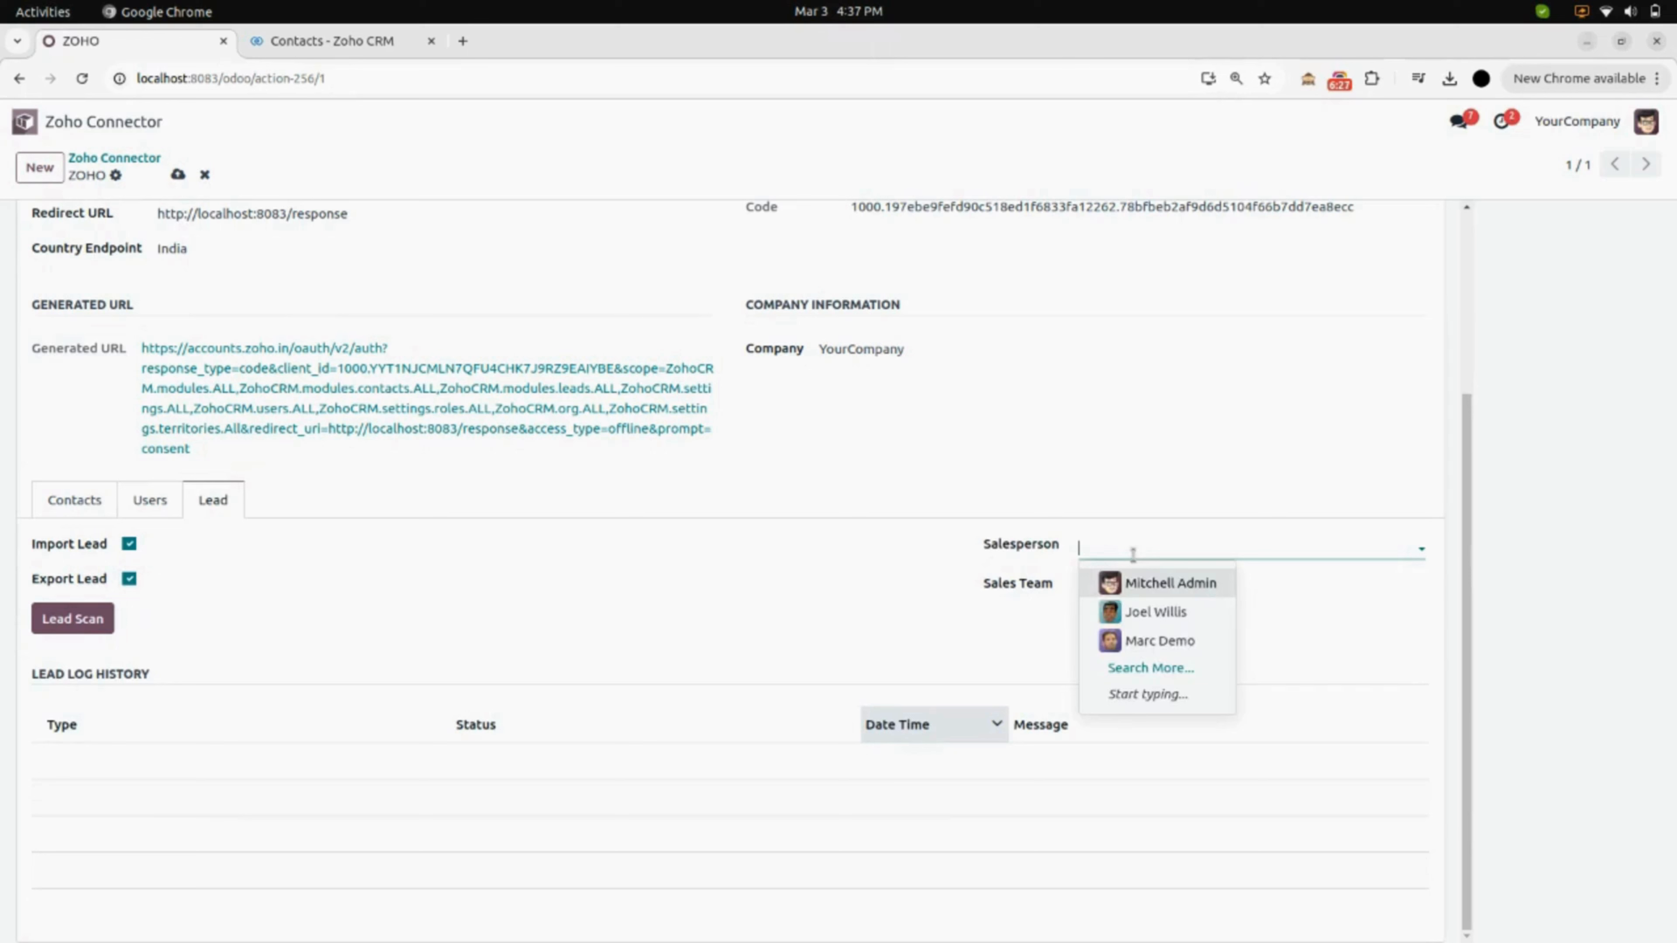
pyautogui.click(1142, 582)
pyautogui.click(1127, 585)
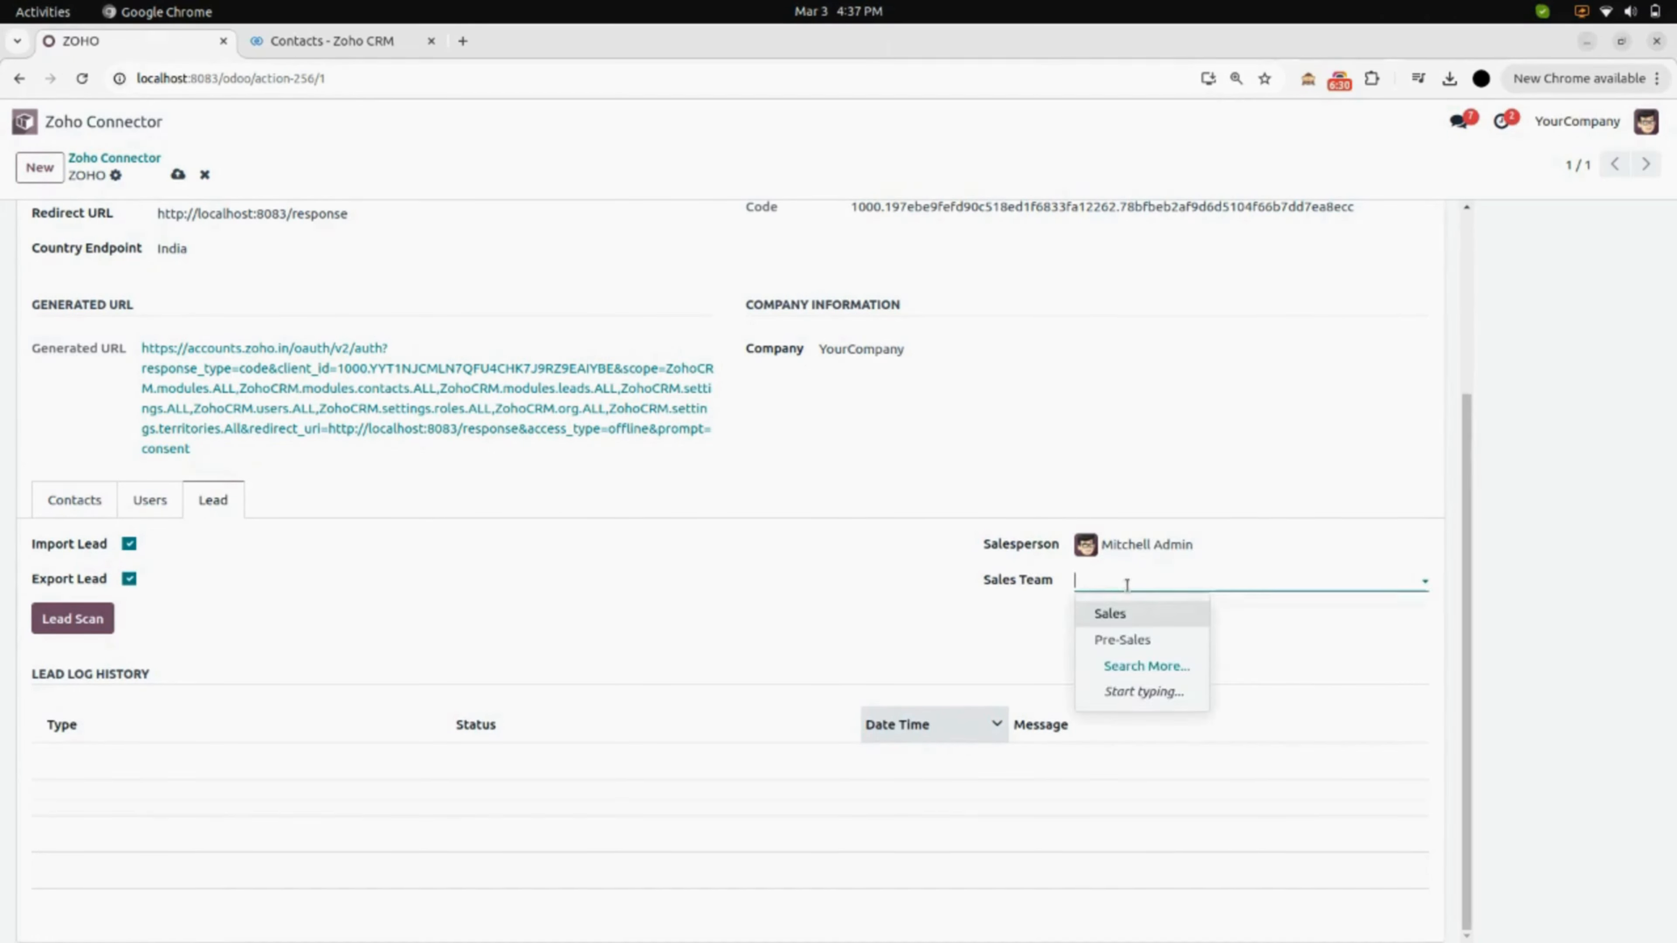
pyautogui.click(1135, 620)
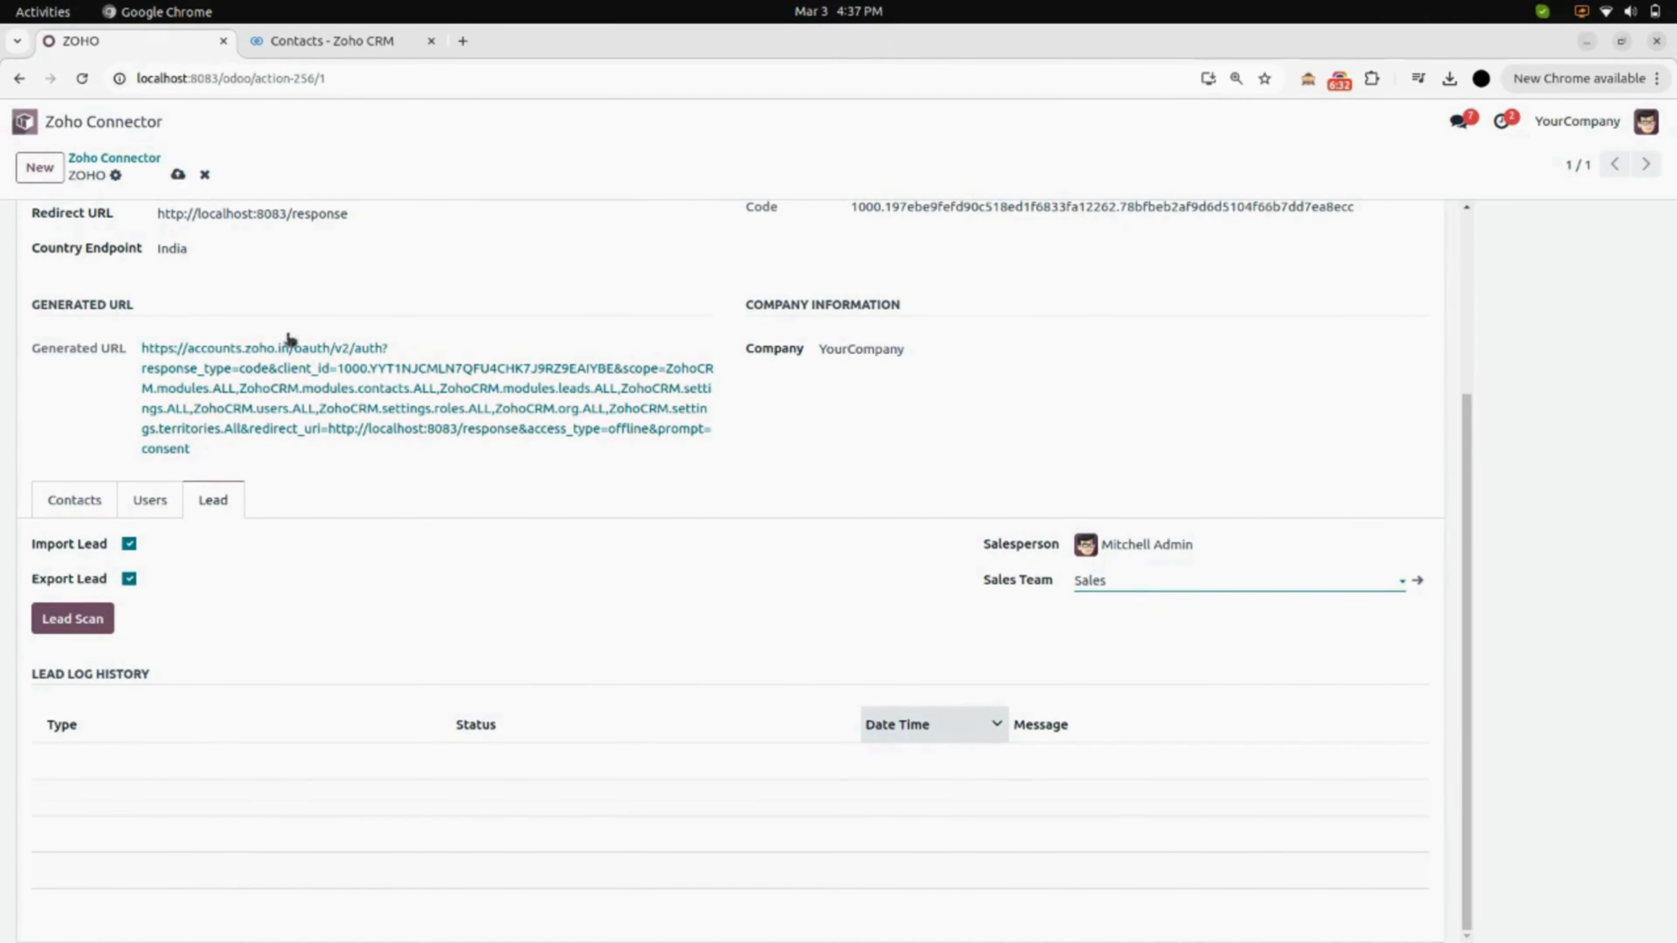
pyautogui.click(178, 175)
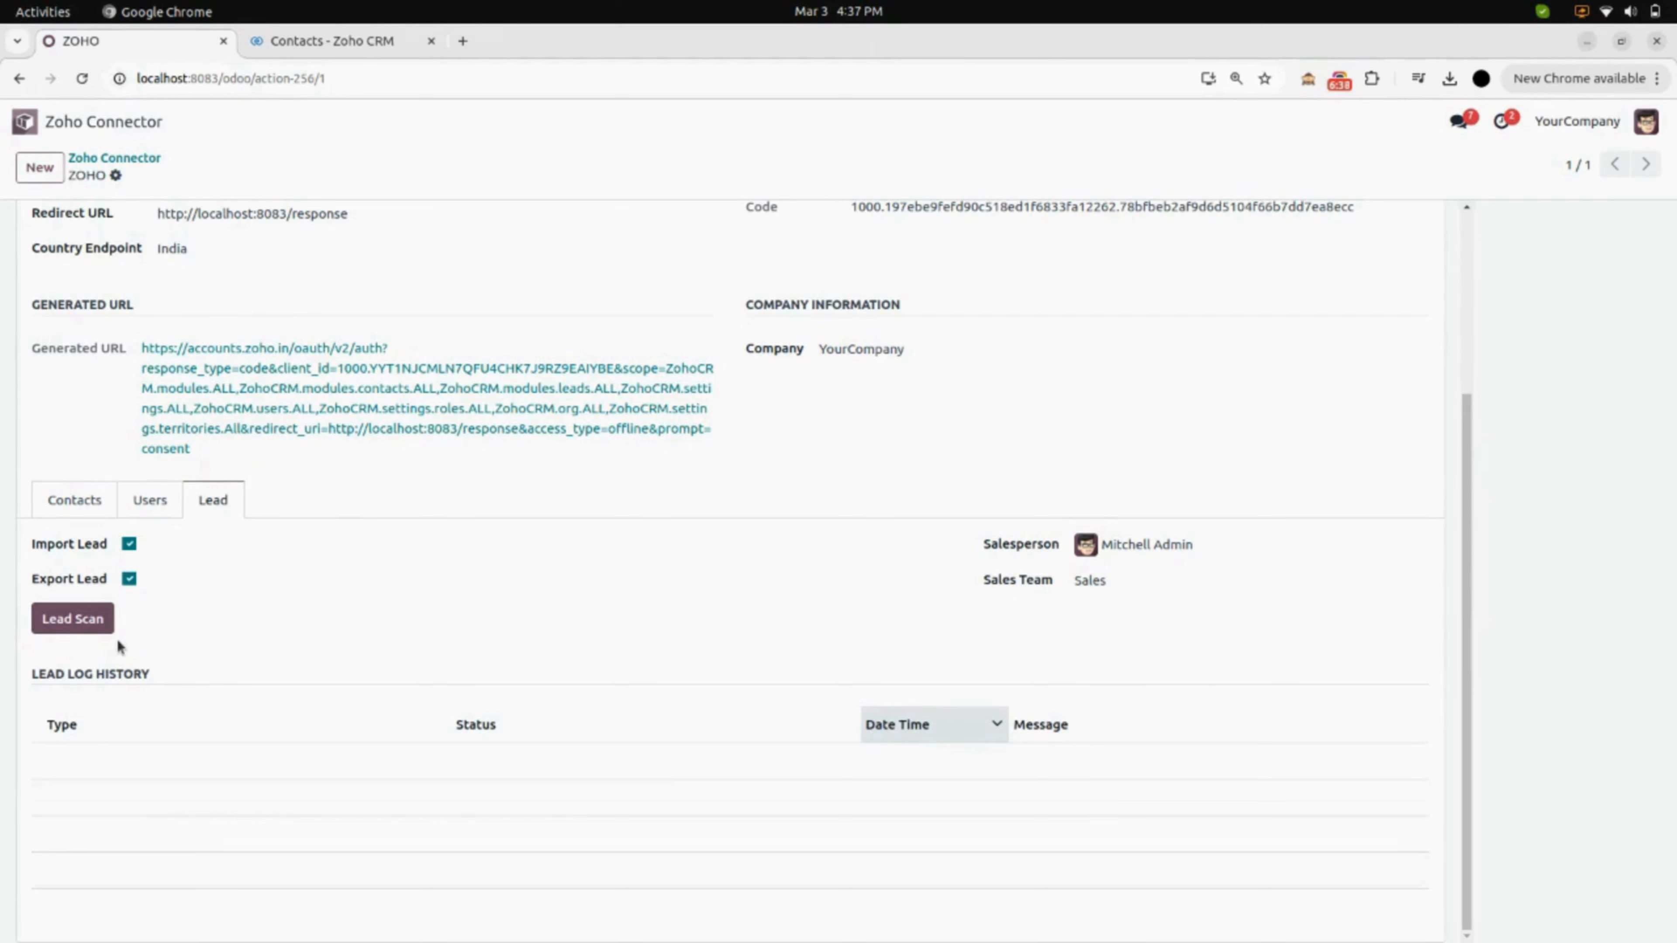
# - Run the Lead Scan to synchronise leads with Zoho and dismiss the resulting notifications
pyautogui.click(87, 624)
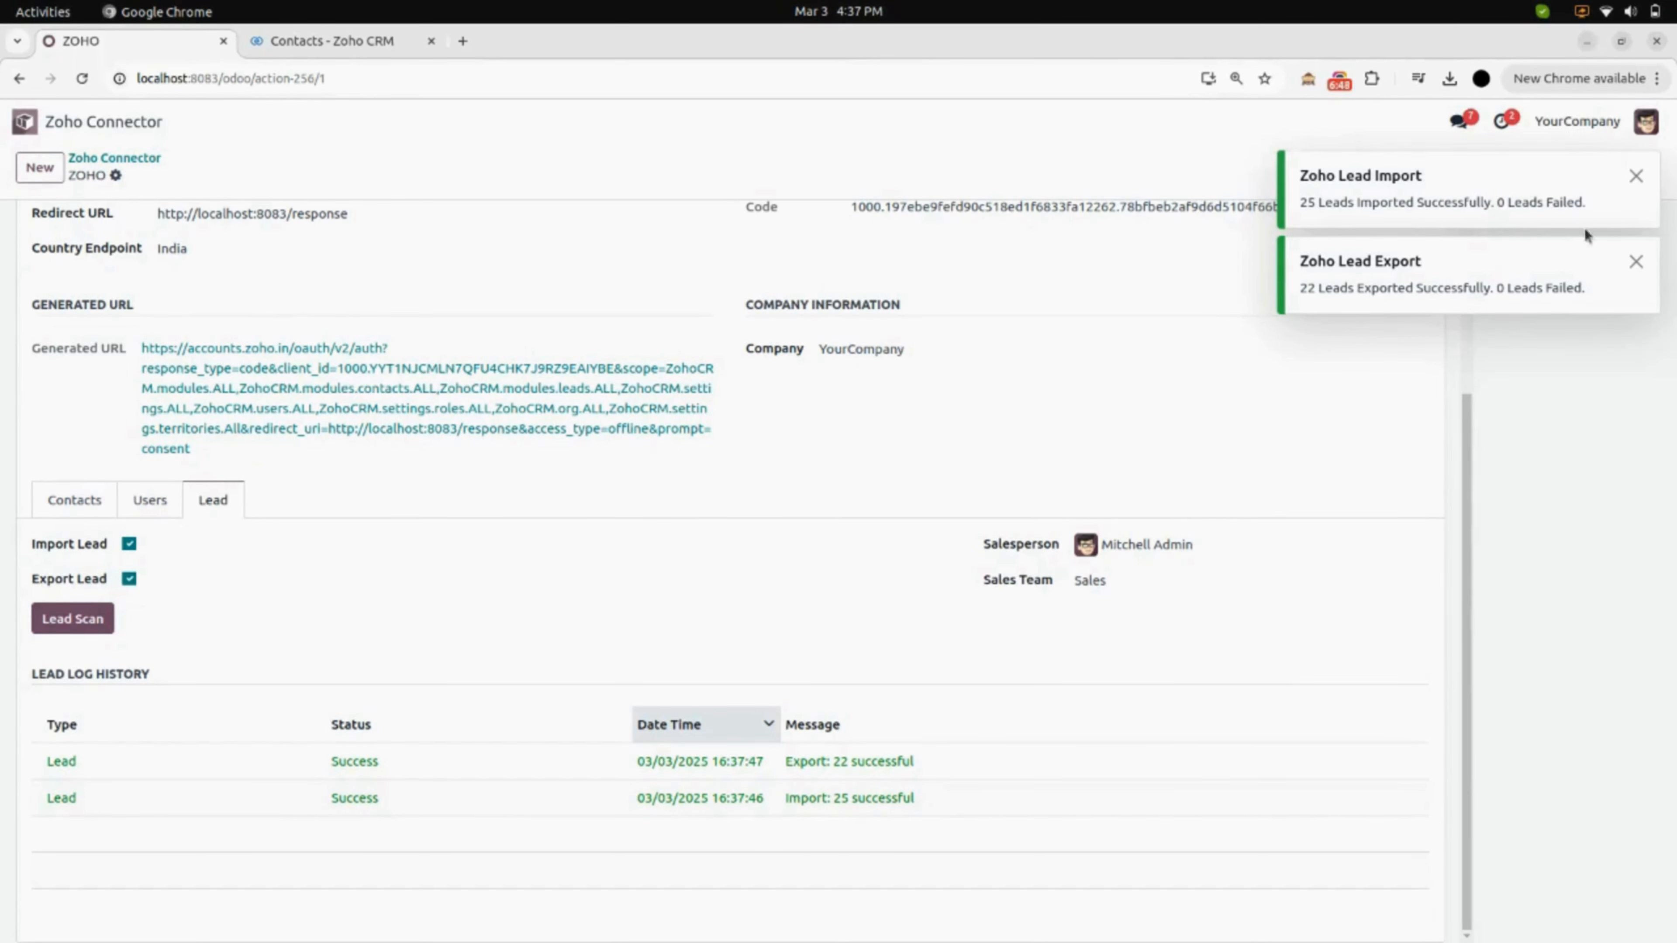
pyautogui.click(1635, 175)
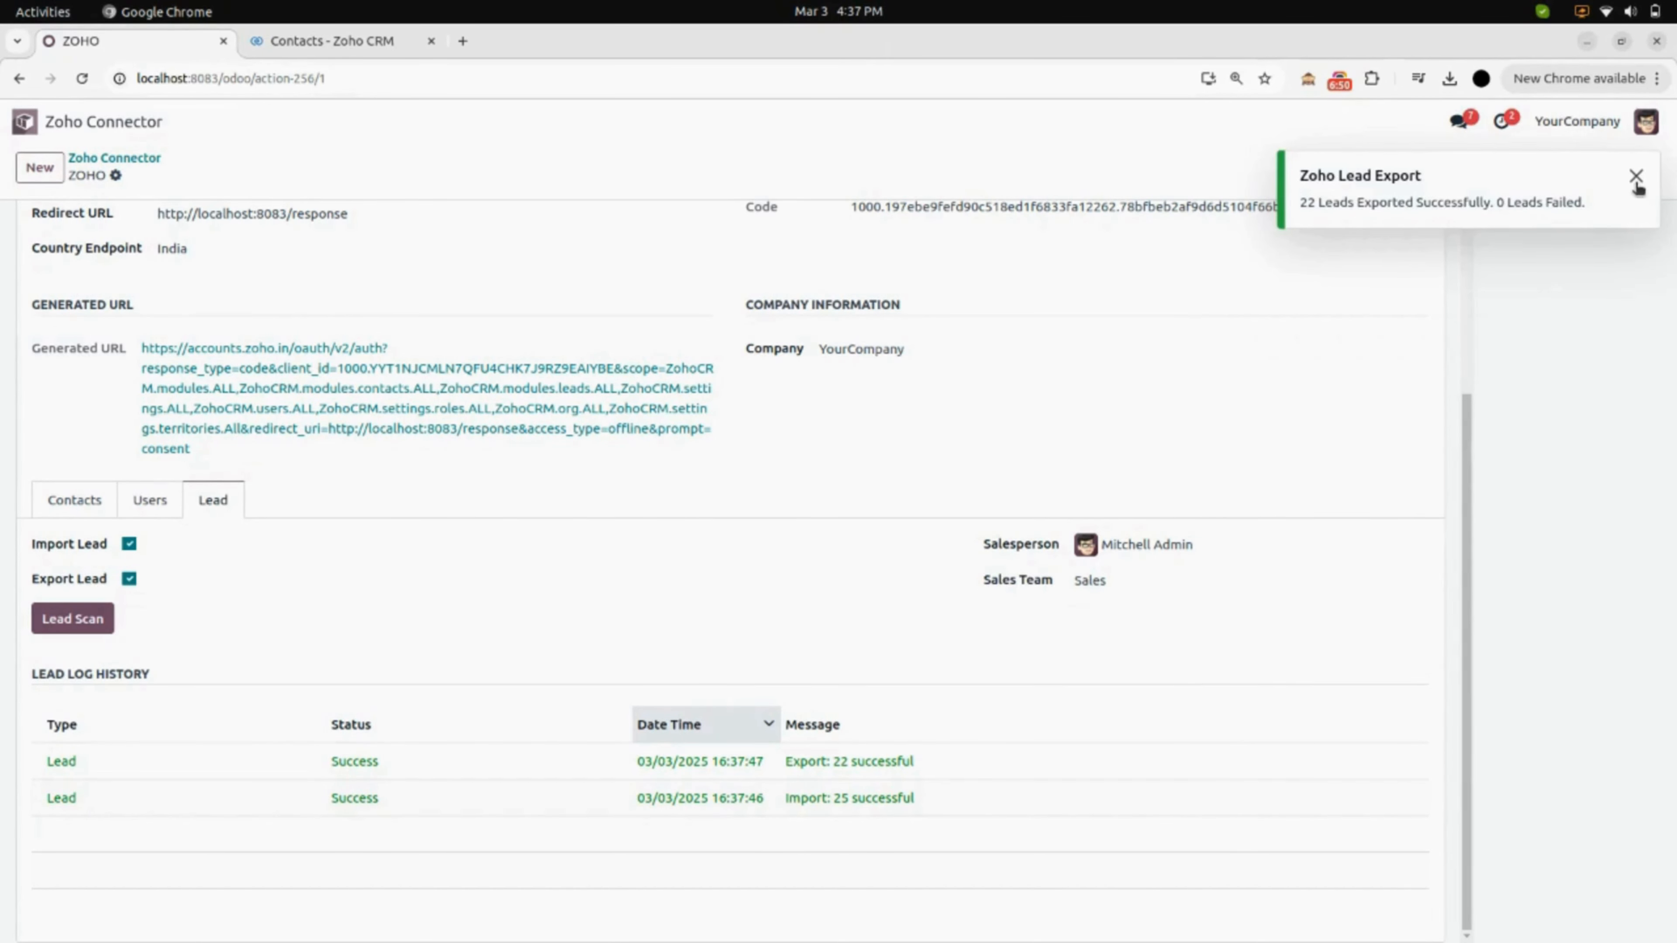
pyautogui.click(1636, 181)
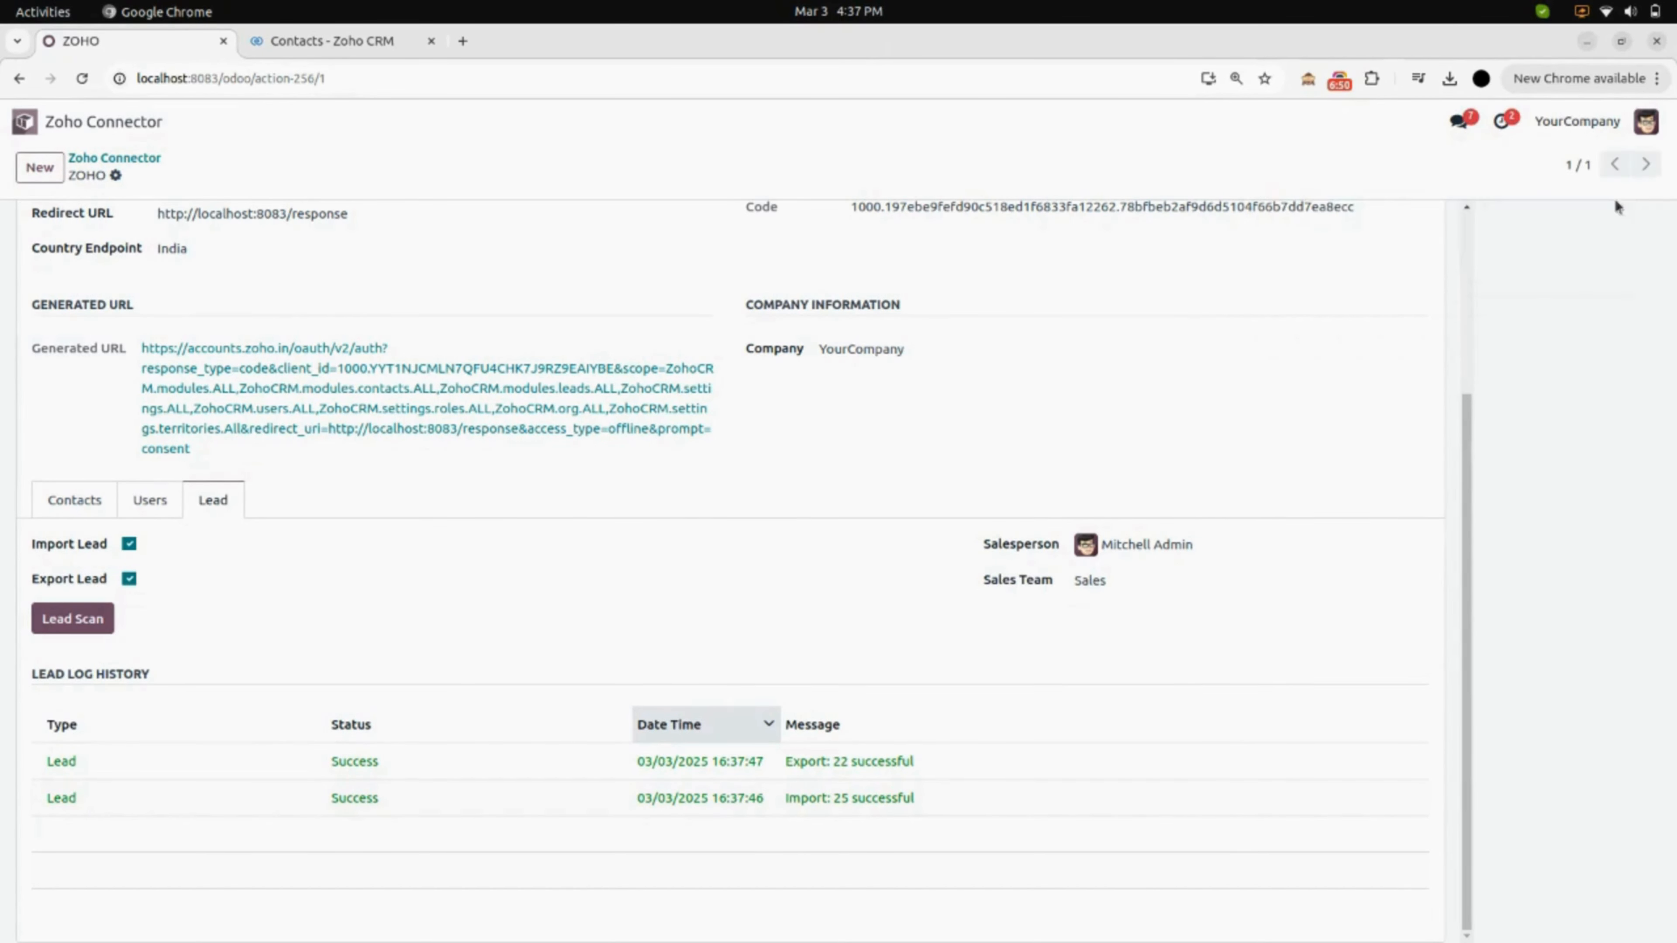
# - Review the exported leads in the Lead log's export entry and close it
pyautogui.click(850, 763)
pyautogui.scroll(-5, 761, 628)
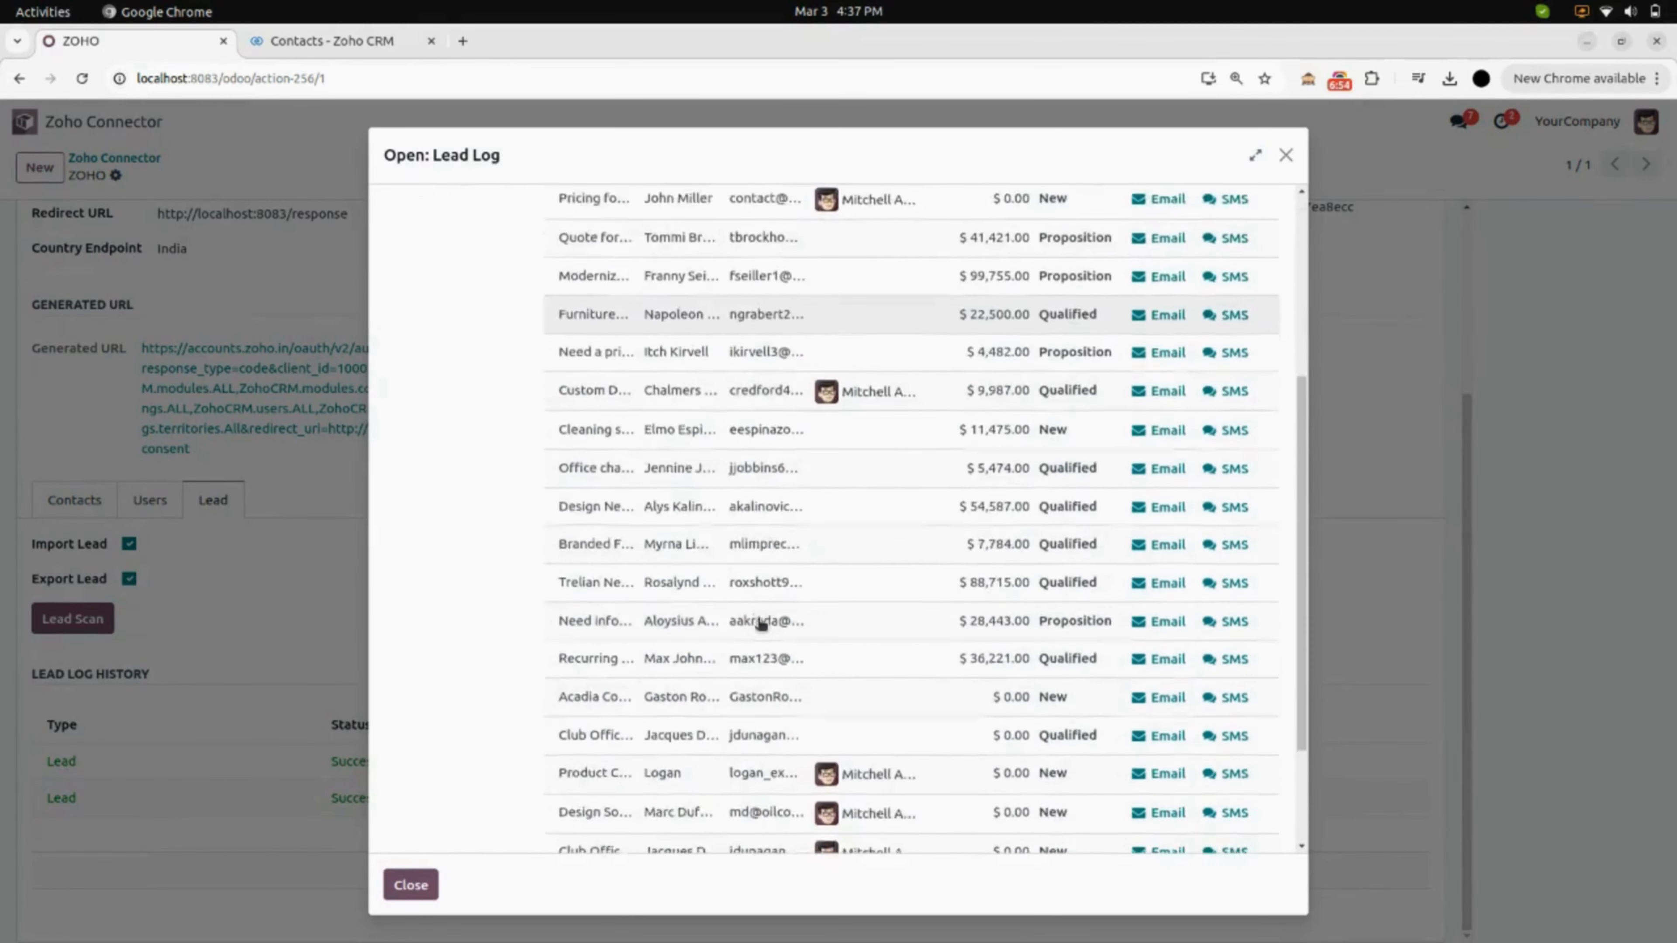
pyautogui.scroll(-3, 761, 624)
pyautogui.scroll(10, 762, 628)
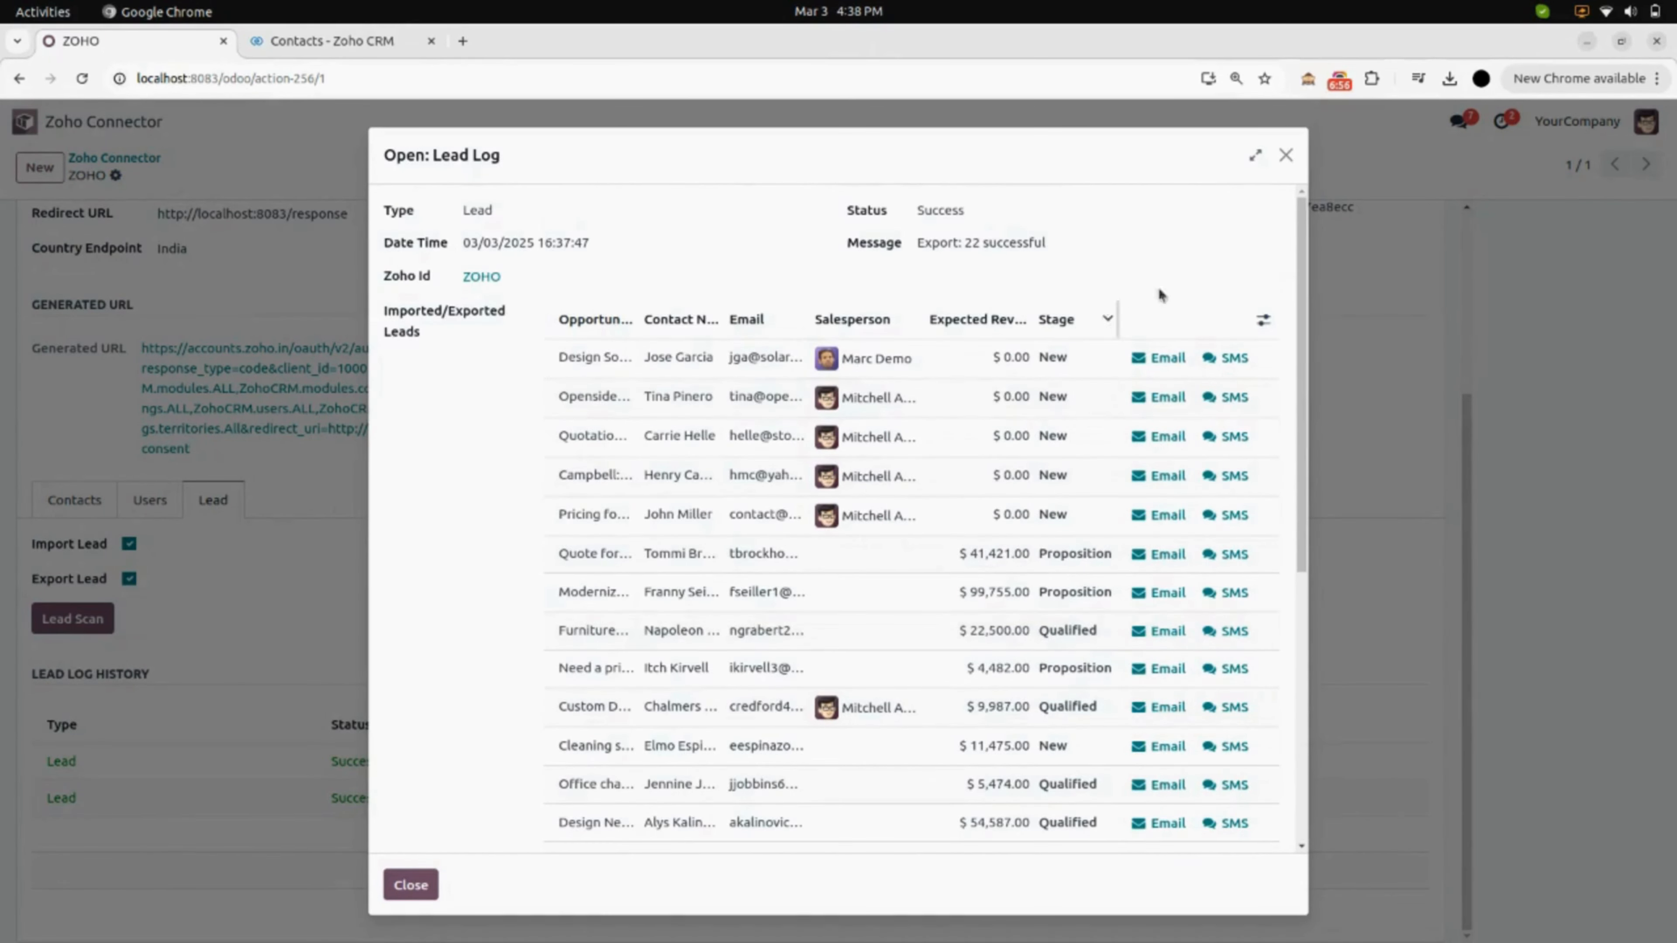
pyautogui.click(1284, 156)
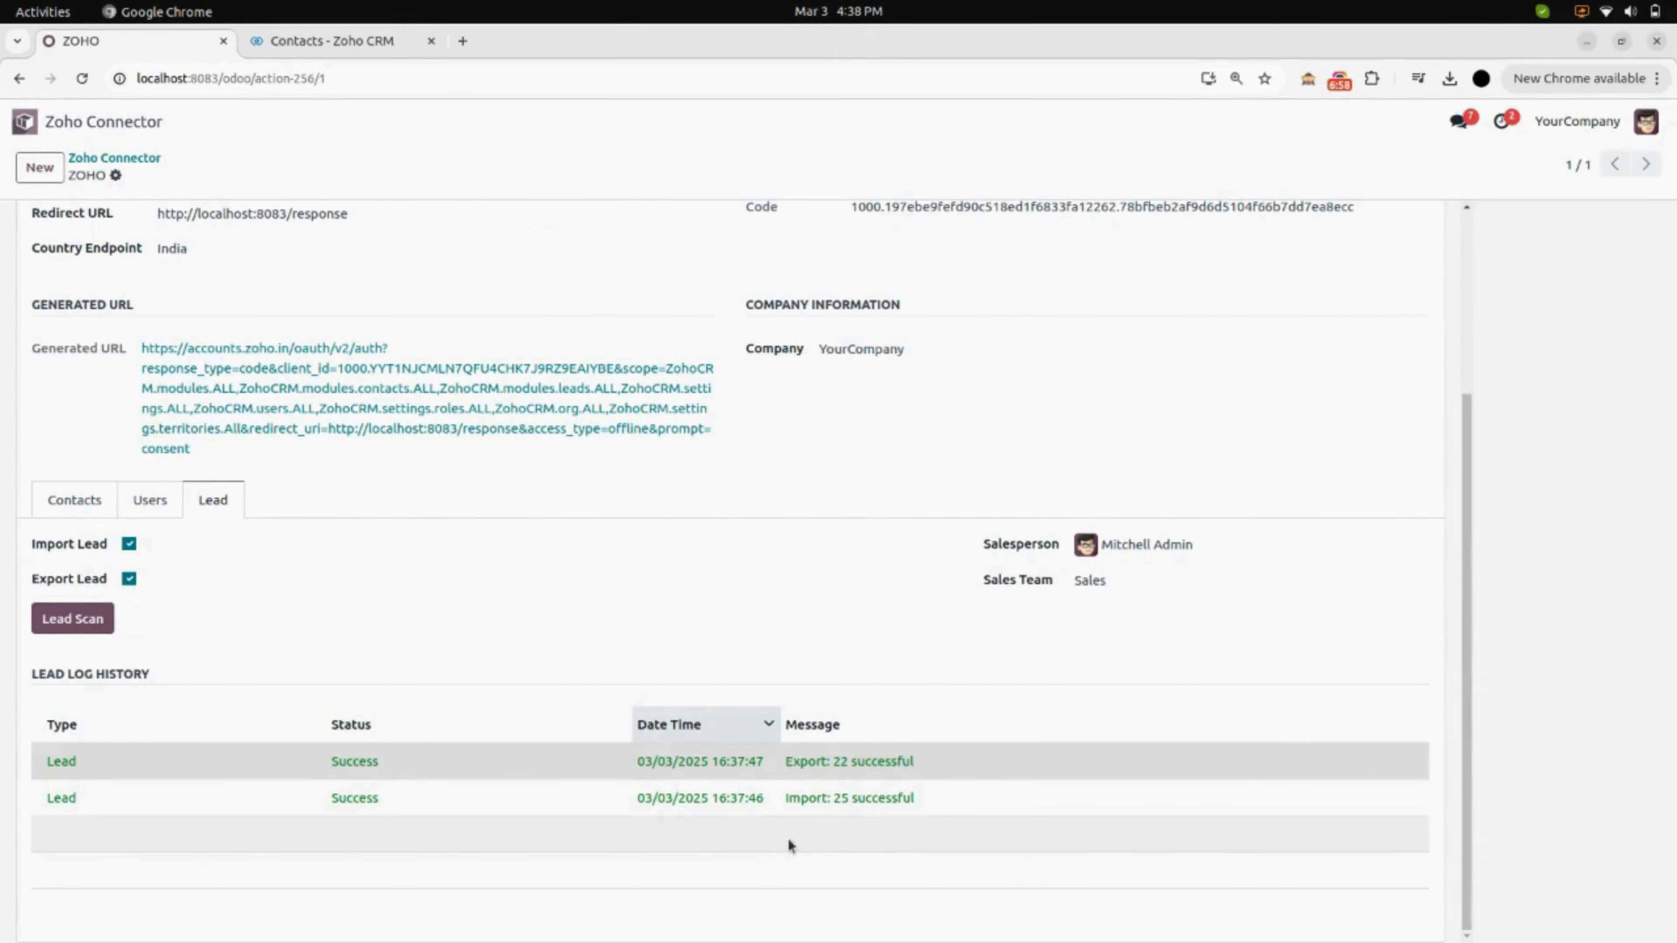
# - Review the imported leads in the Lead log's import entry and close it
pyautogui.click(823, 798)
pyautogui.scroll(-2, 855, 703)
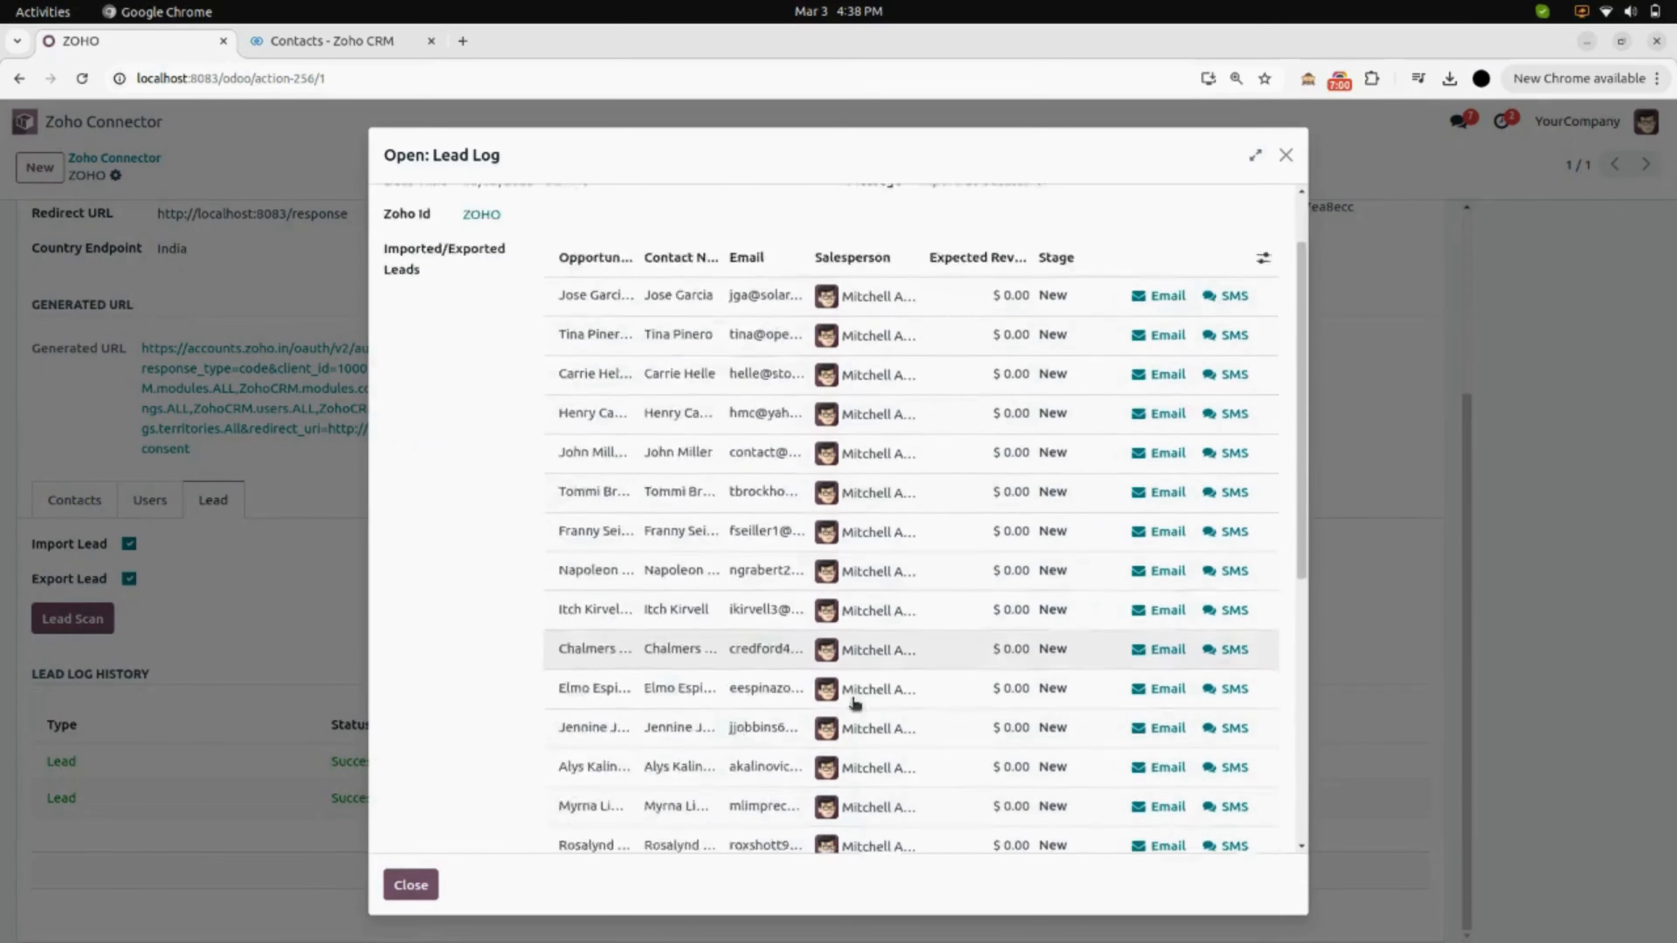
pyautogui.scroll(-5, 855, 703)
pyautogui.scroll(10, 855, 703)
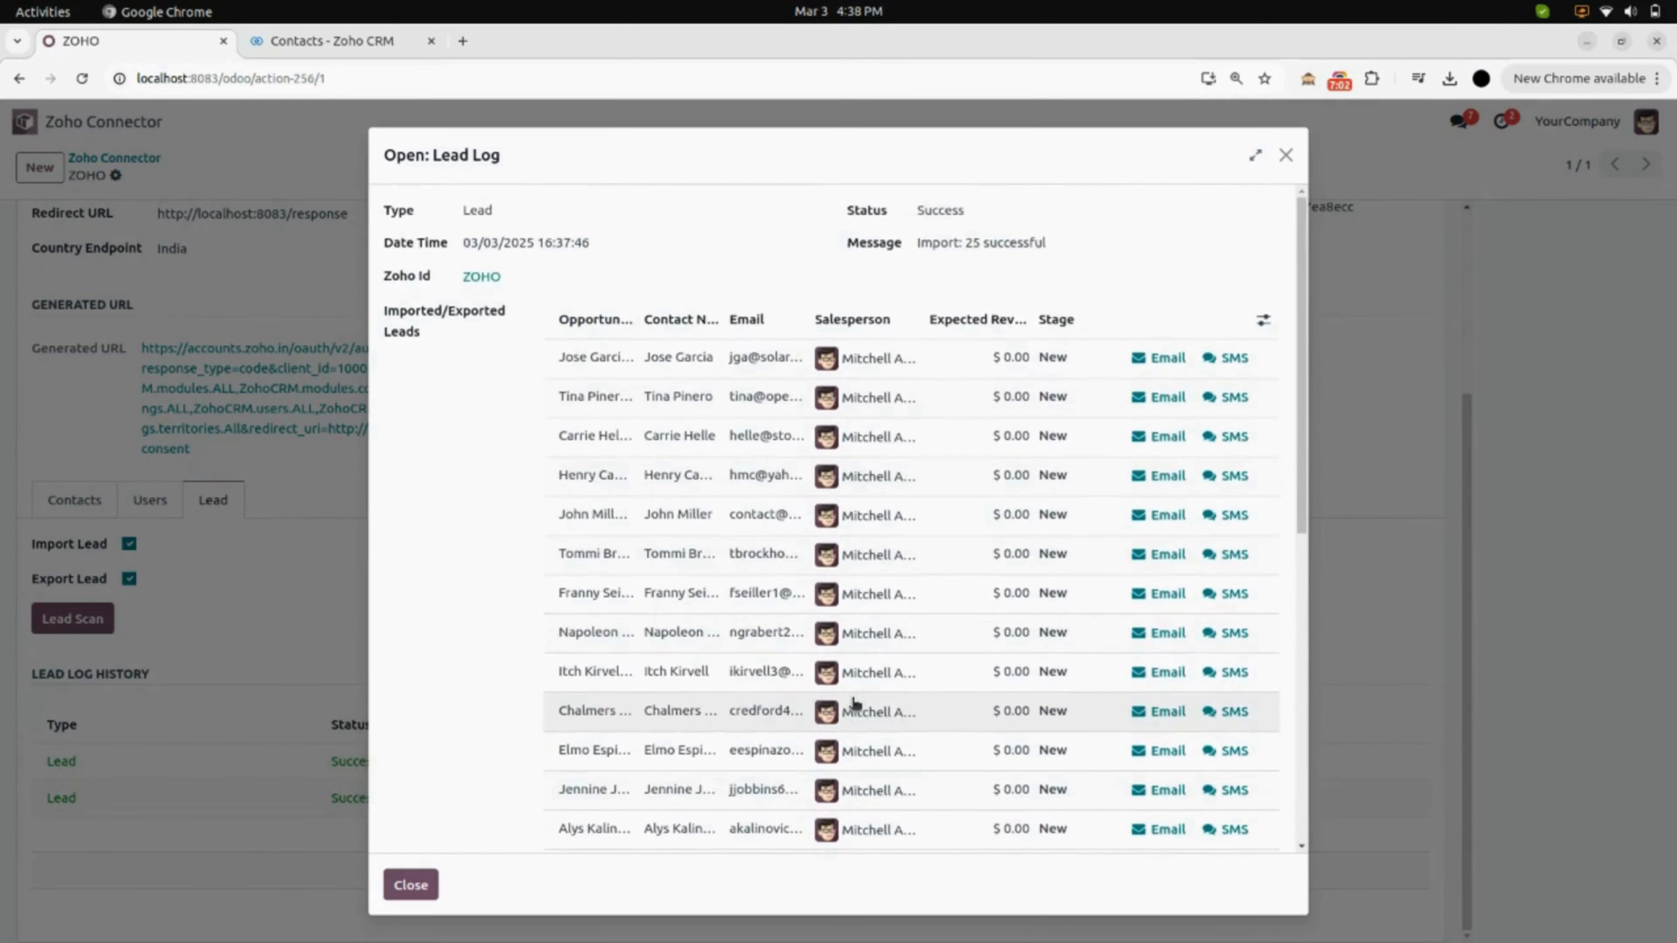
pyautogui.click(1284, 157)
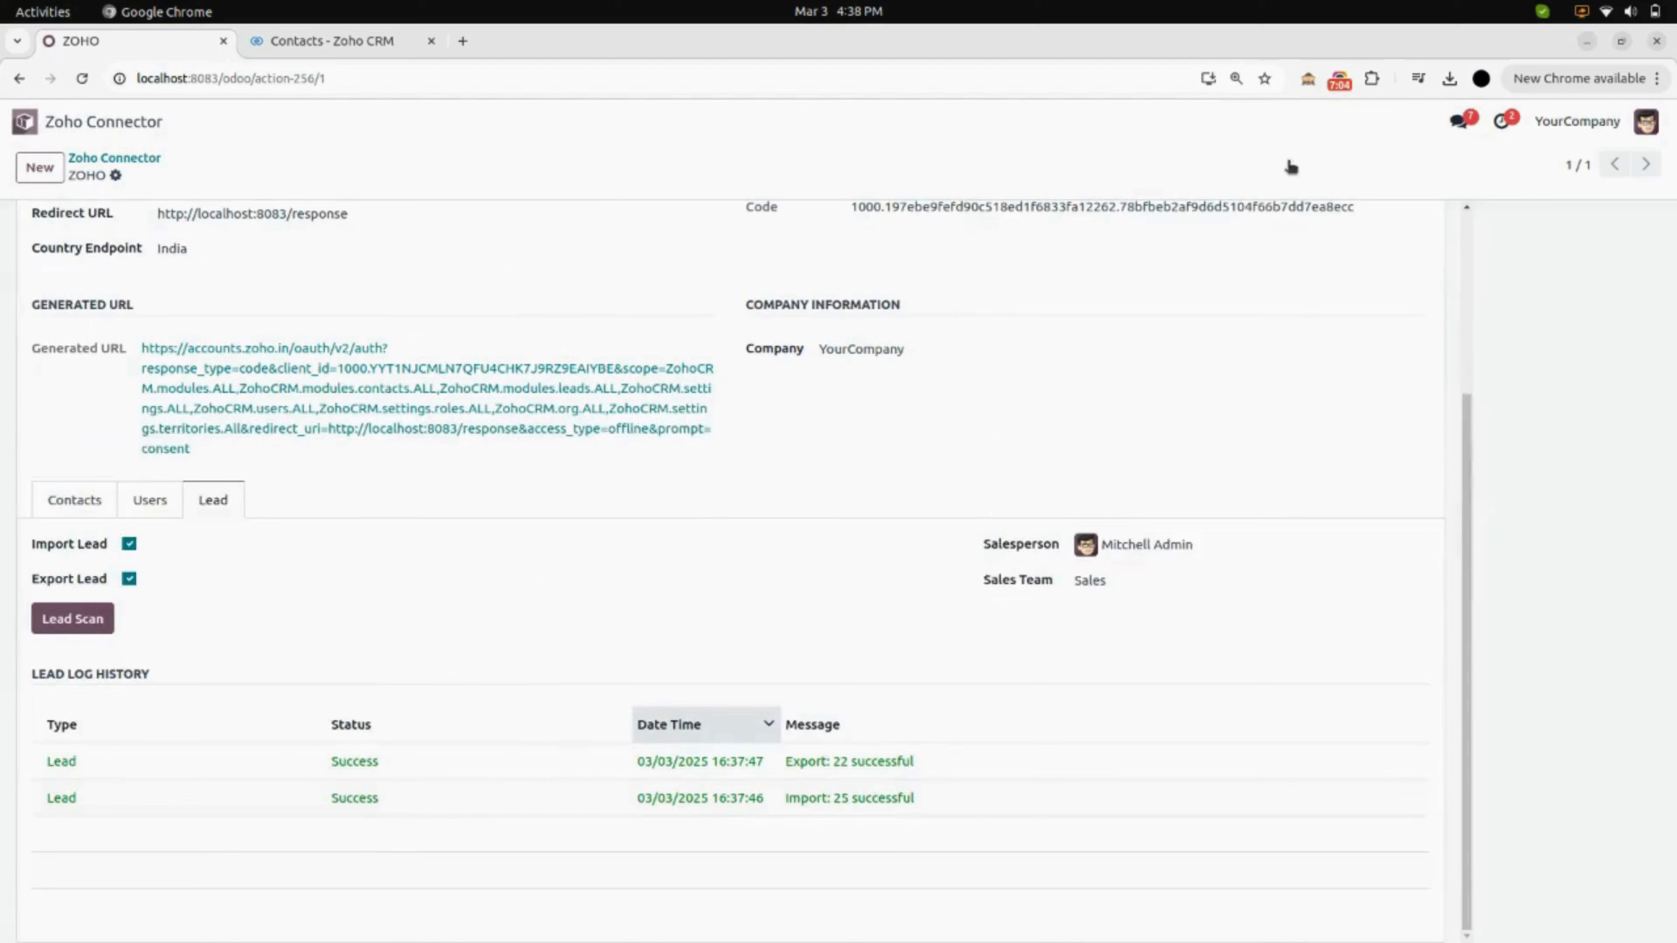
# - Open the Leads list in Odoo CRM and look through all its records
pyautogui.click(119, 125)
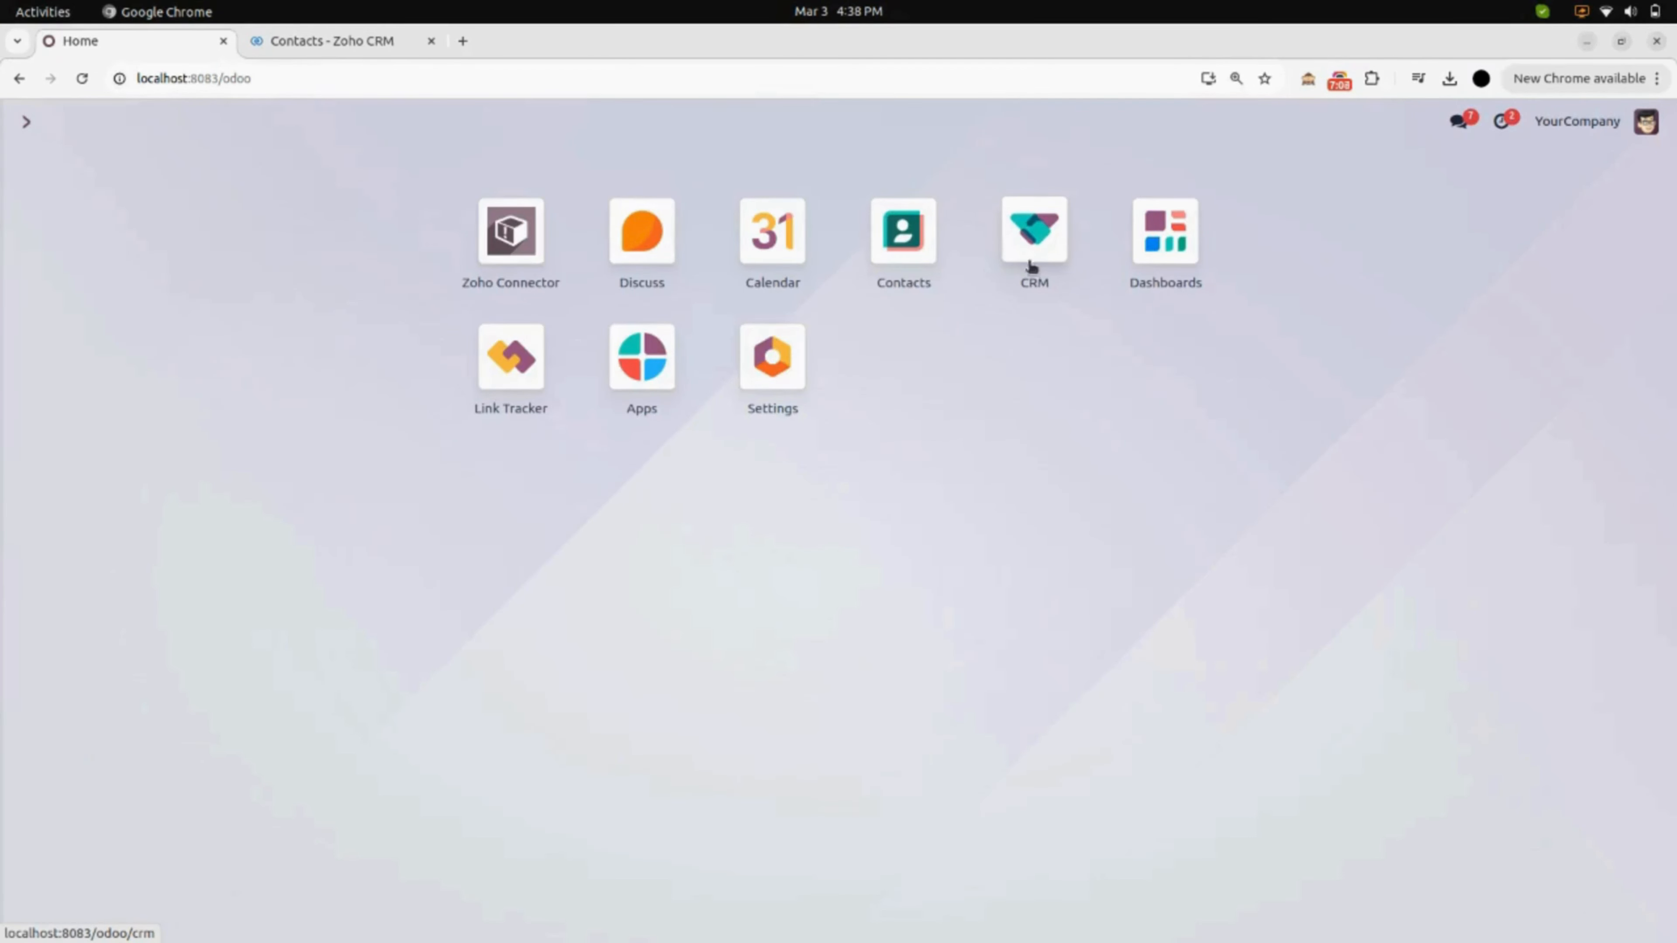
pyautogui.click(1035, 232)
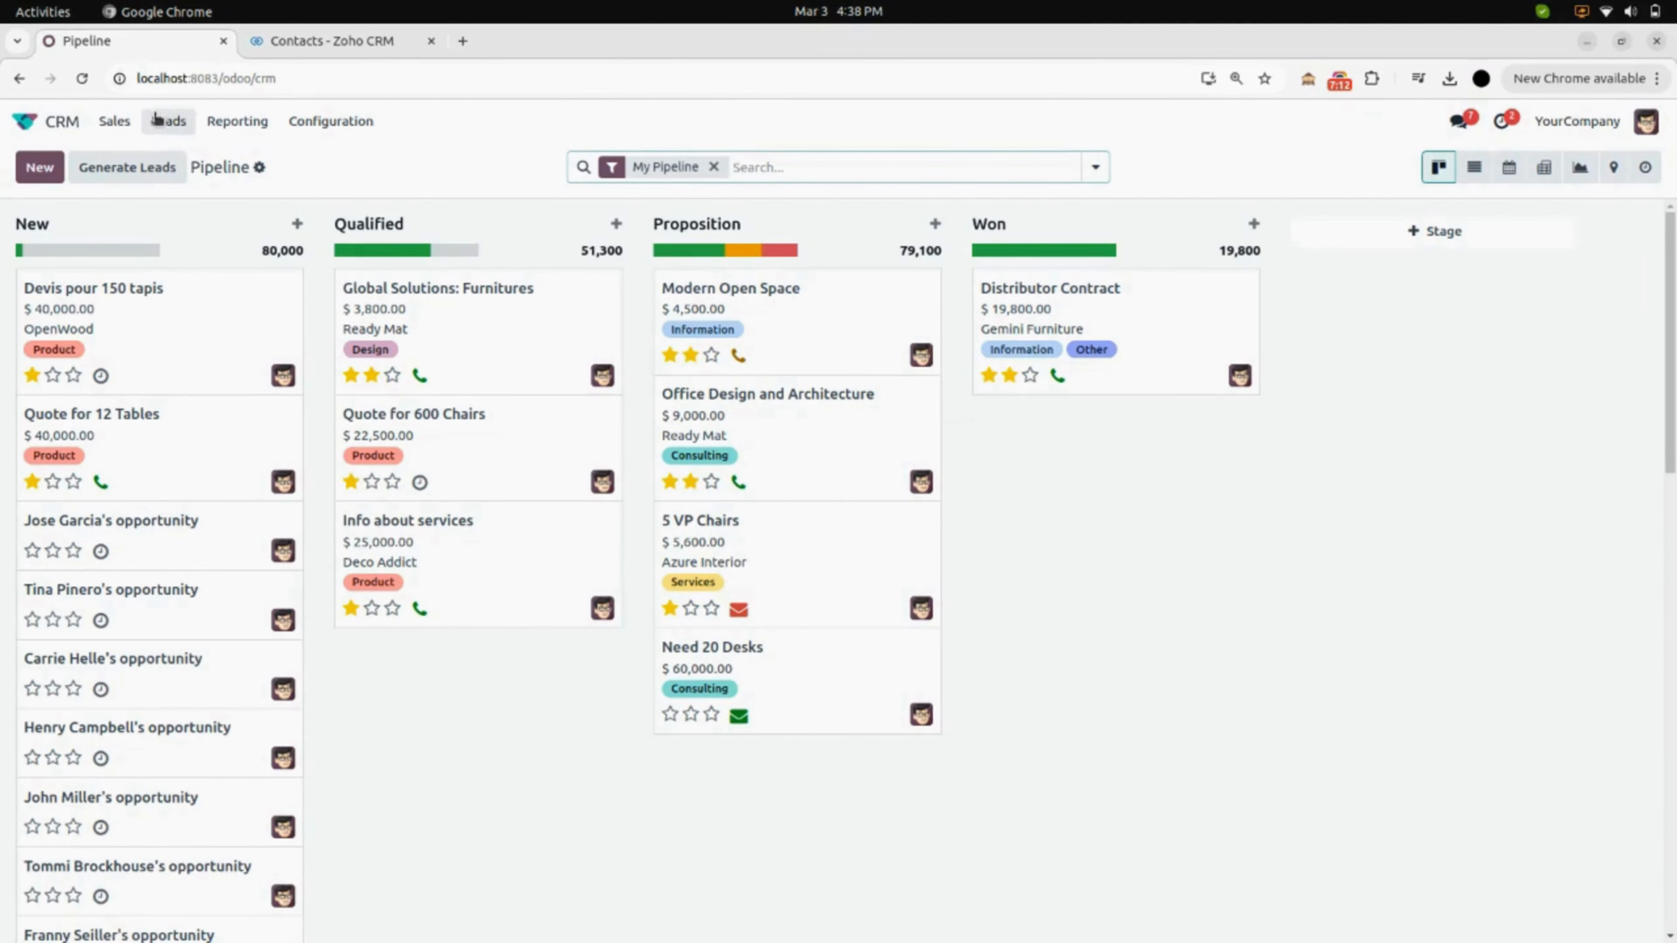
pyautogui.click(176, 129)
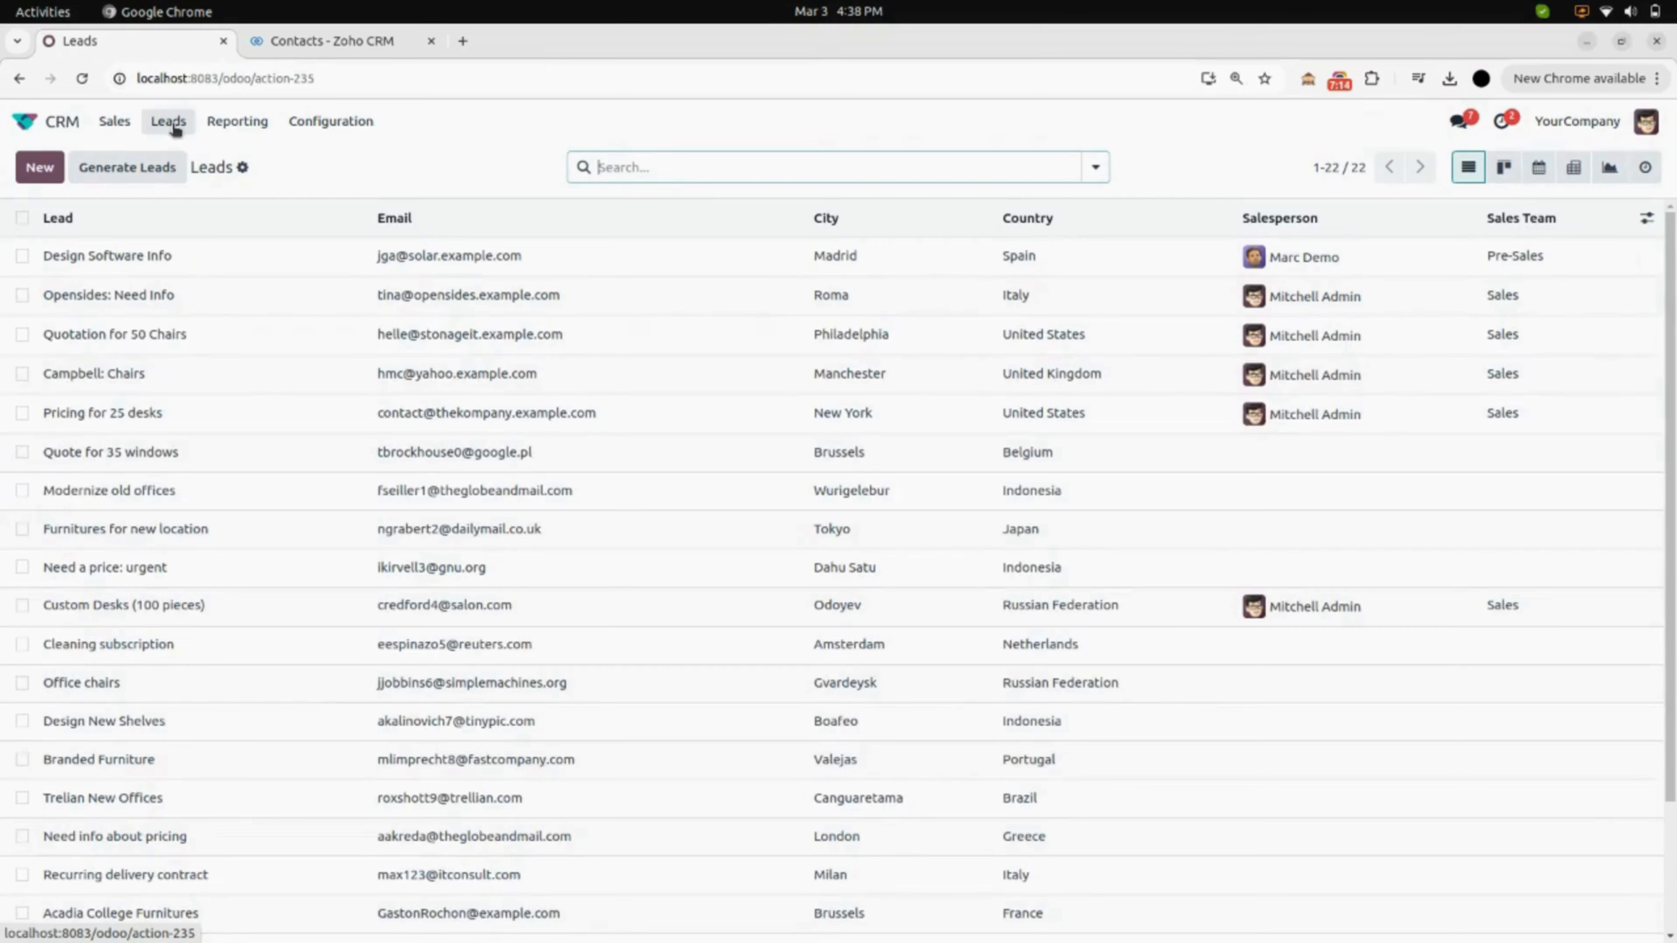
pyautogui.scroll(-2, 289, 446)
pyautogui.scroll(-2, 293, 445)
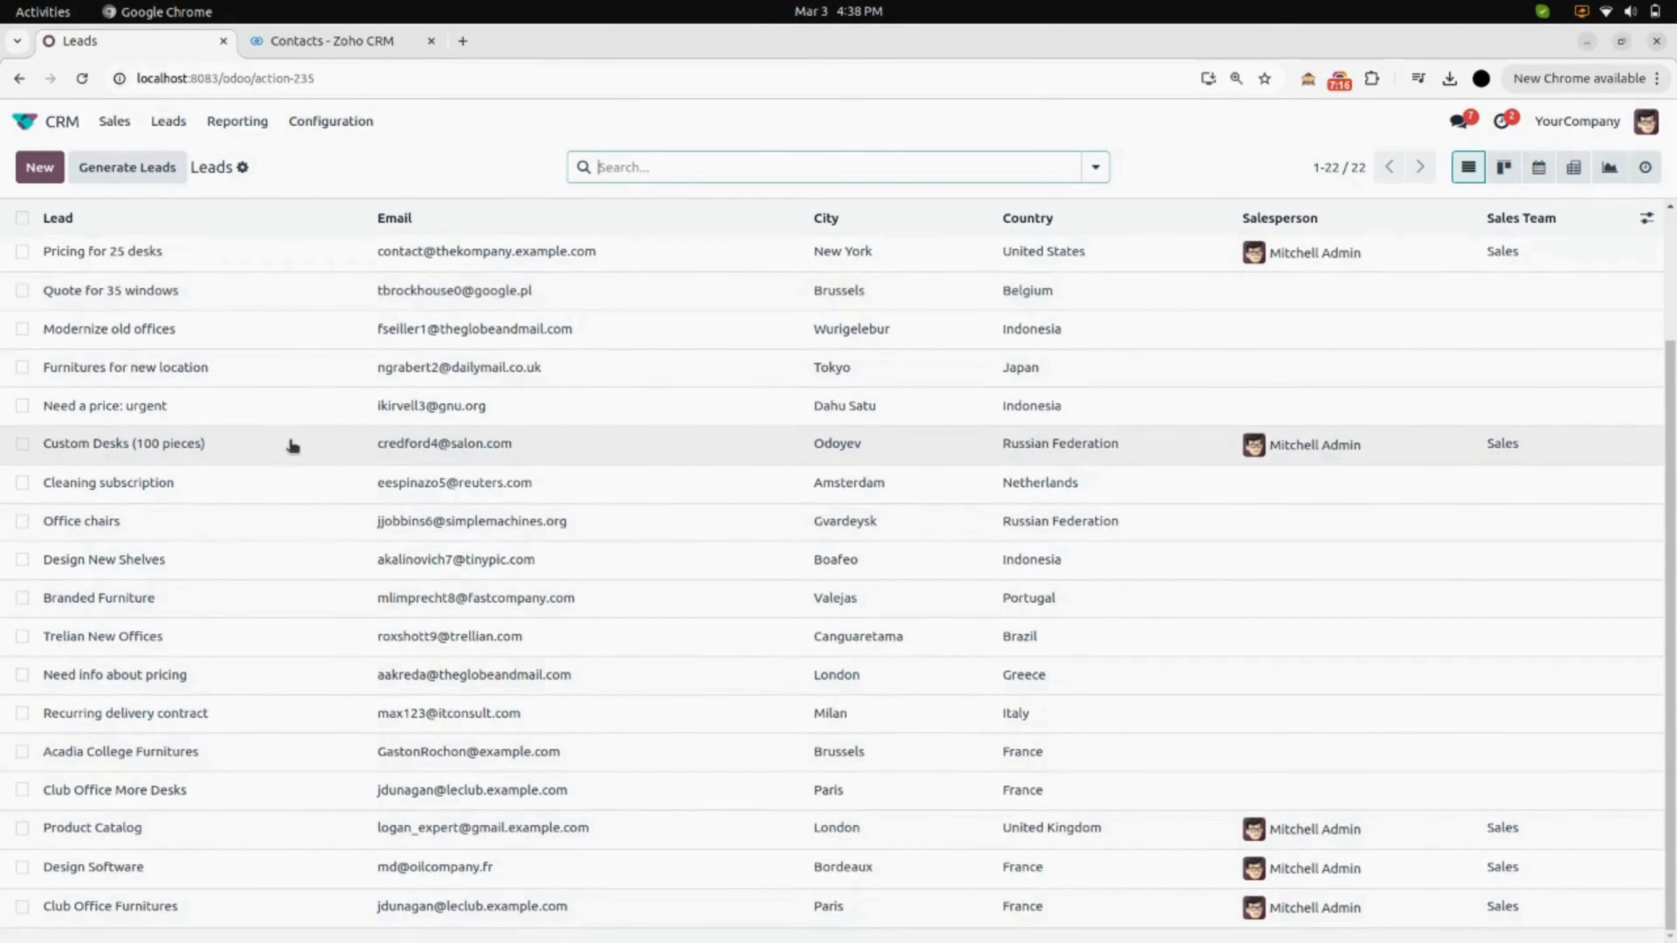
pyautogui.scroll(5, 292, 446)
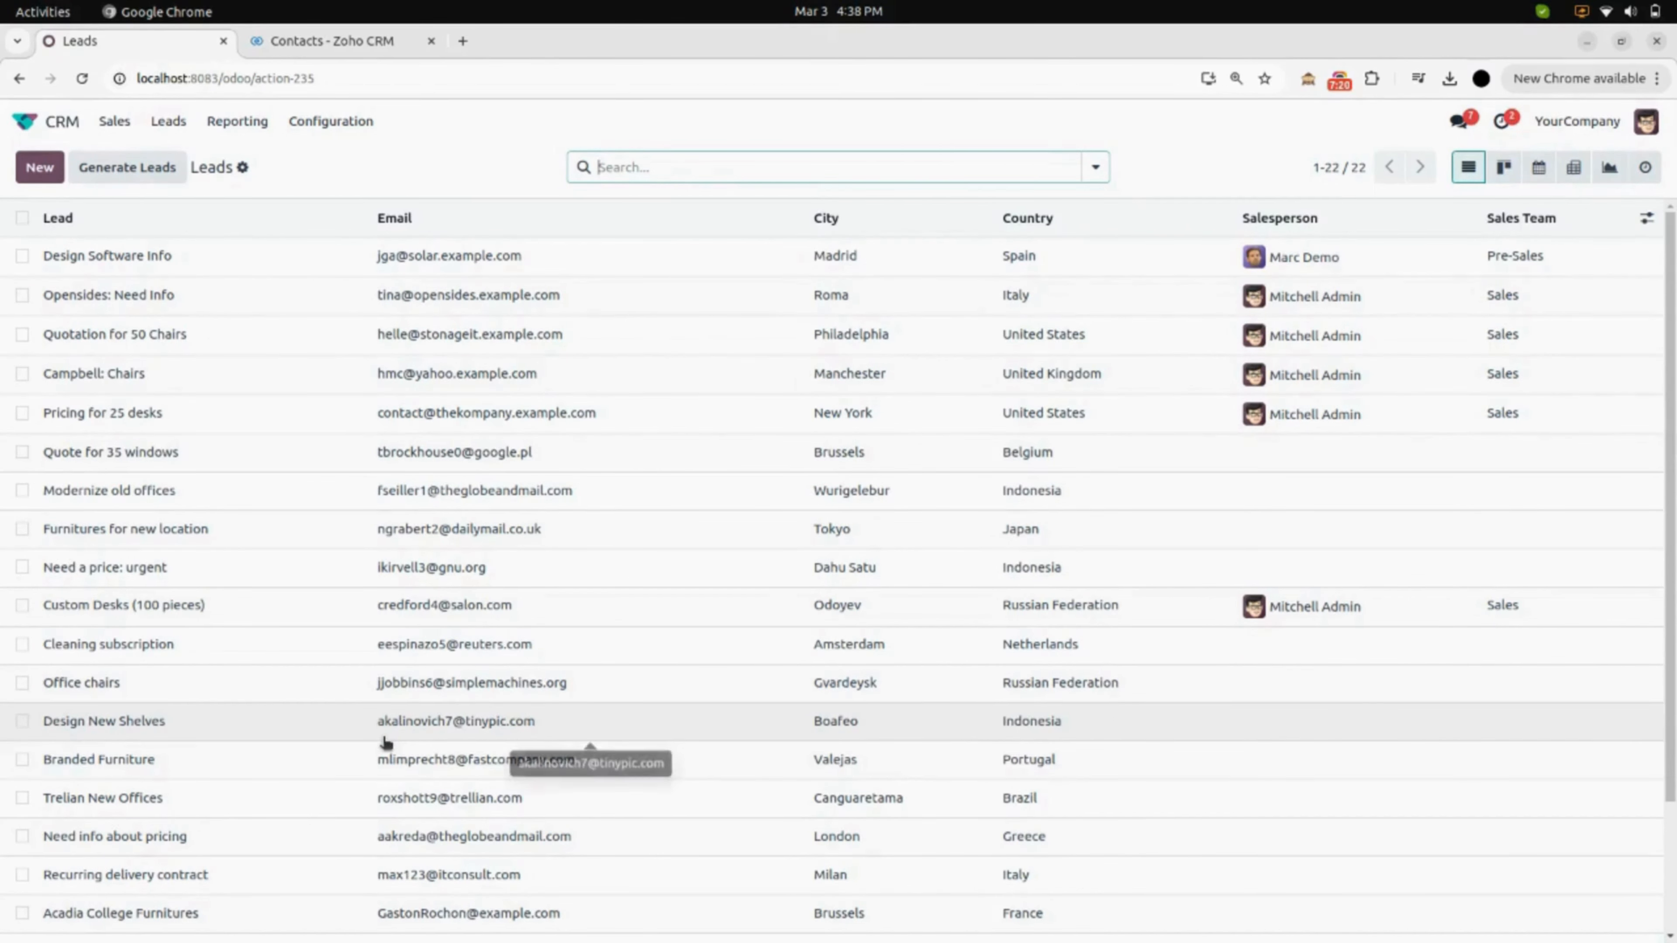
# - Switch to Zoho CRM, open its Leads module and look through the synchronised leads
pyautogui.click(323, 41)
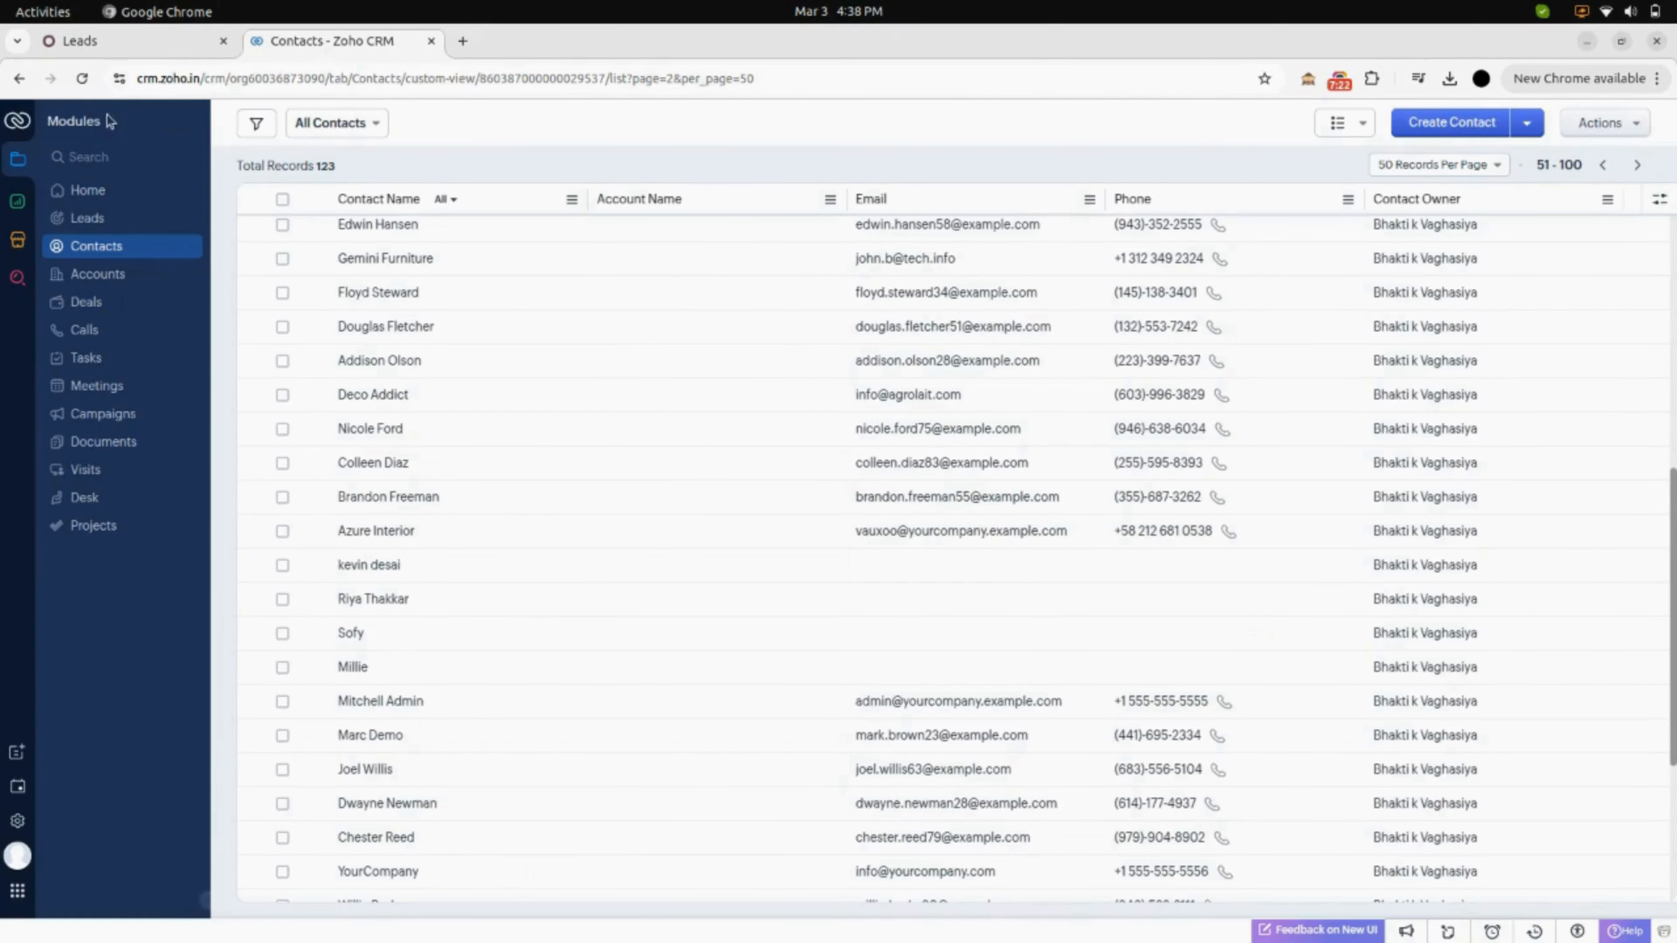
pyautogui.click(95, 221)
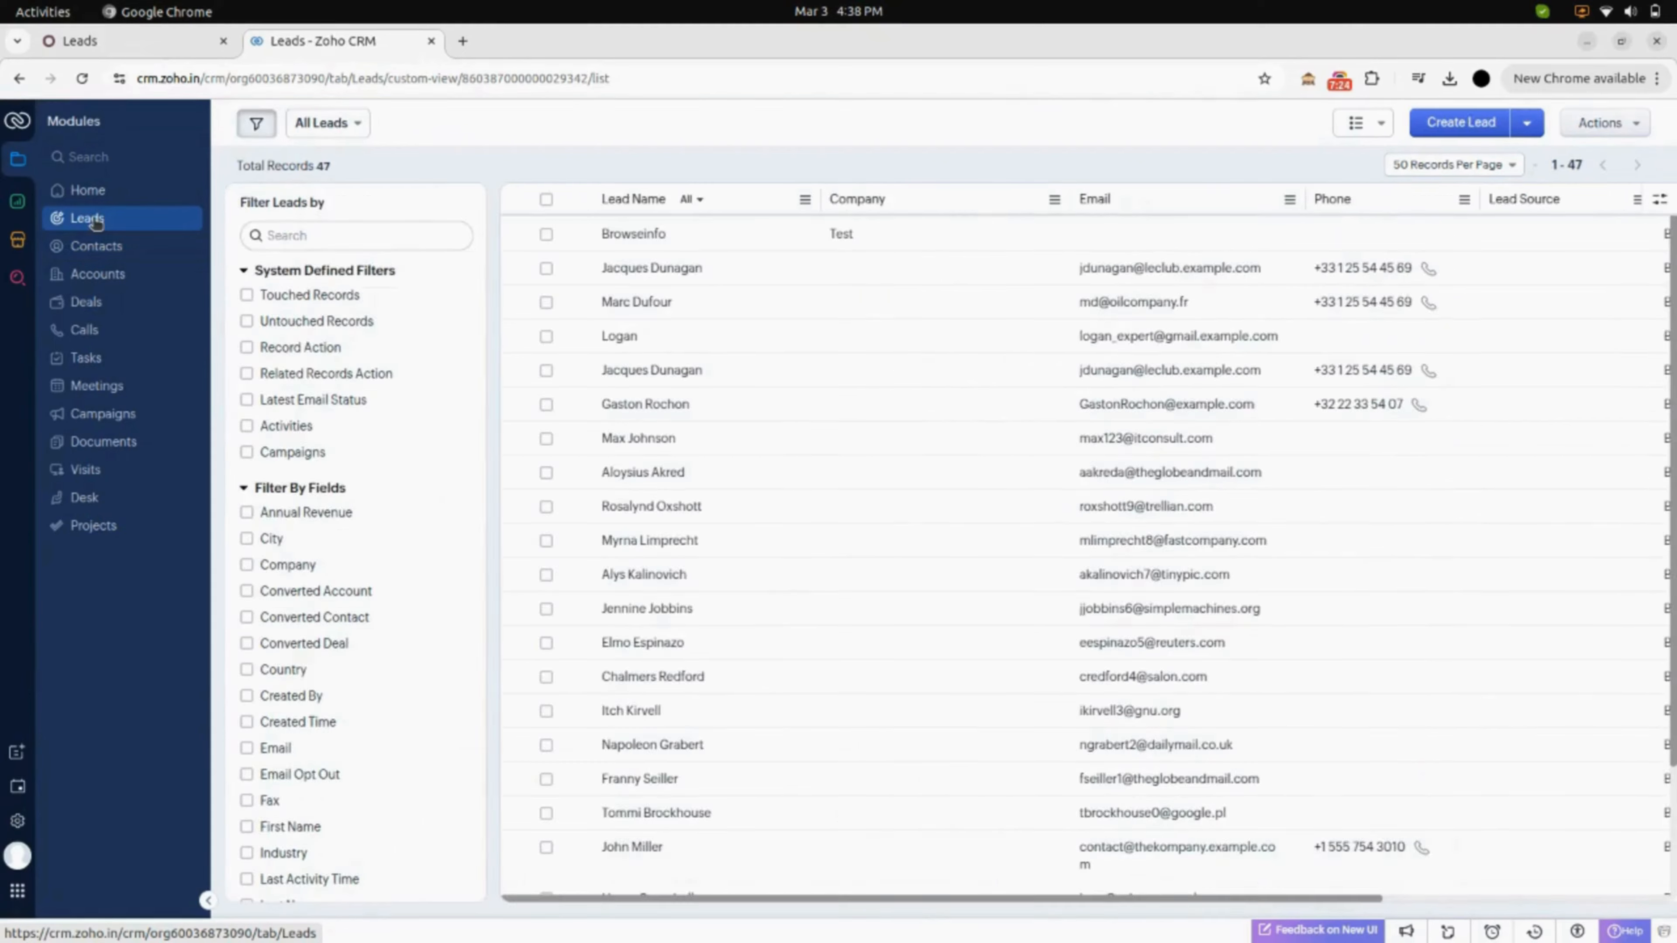
pyautogui.scroll(-9, 848, 461)
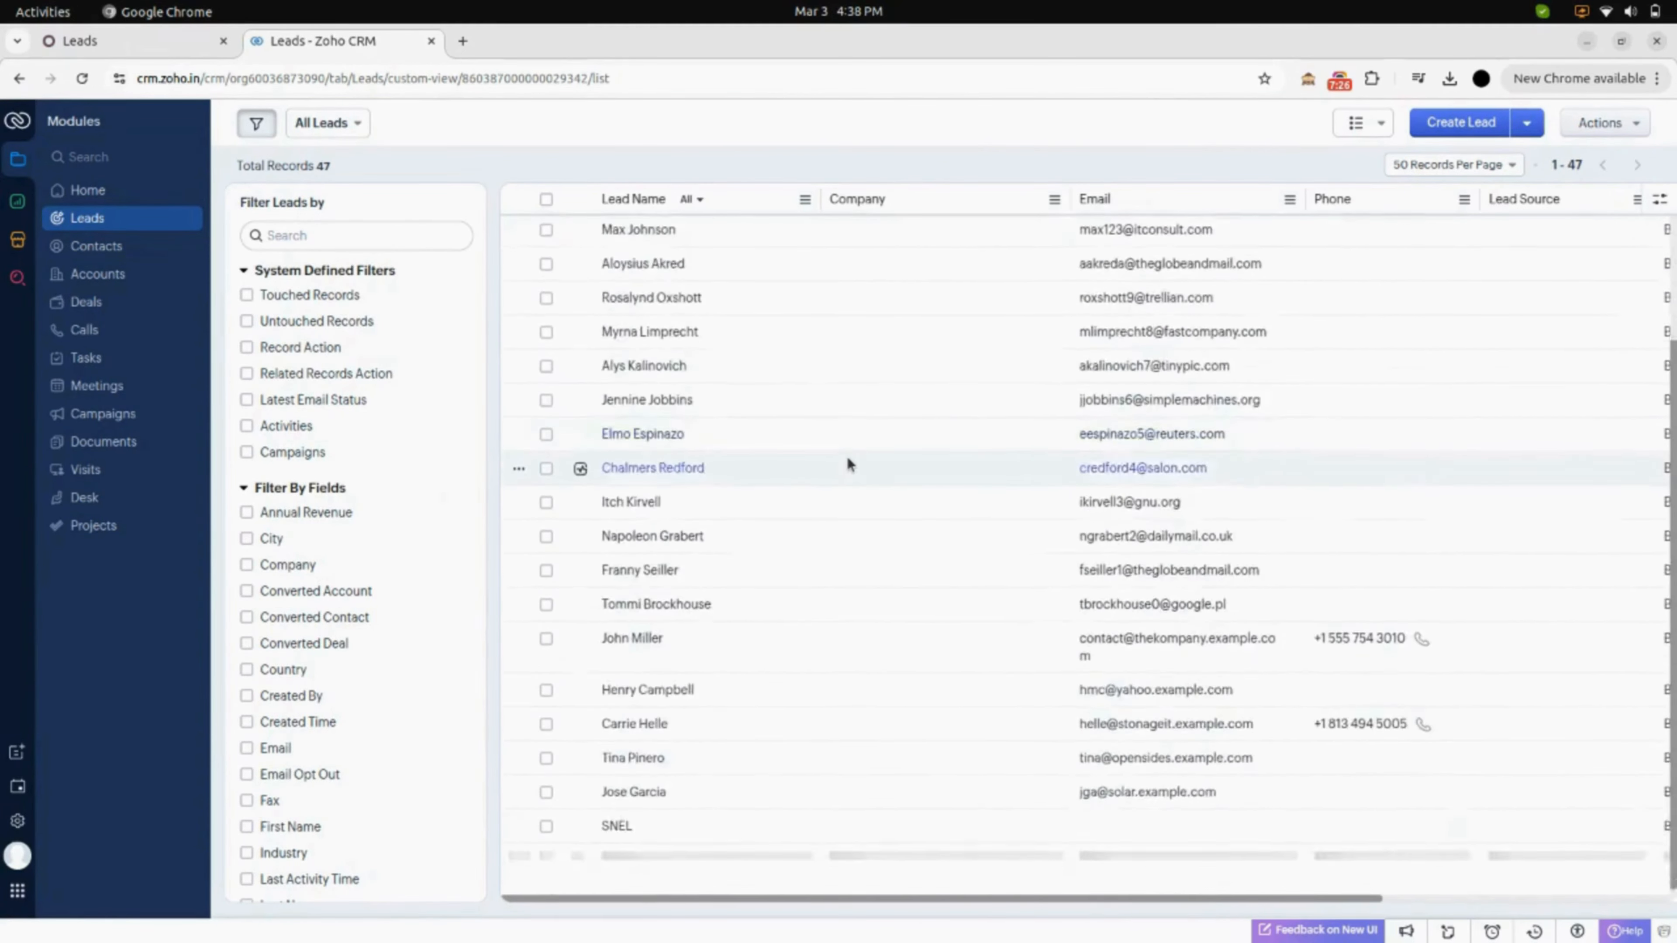
pyautogui.scroll(-4, 846, 455)
pyautogui.scroll(12, 846, 455)
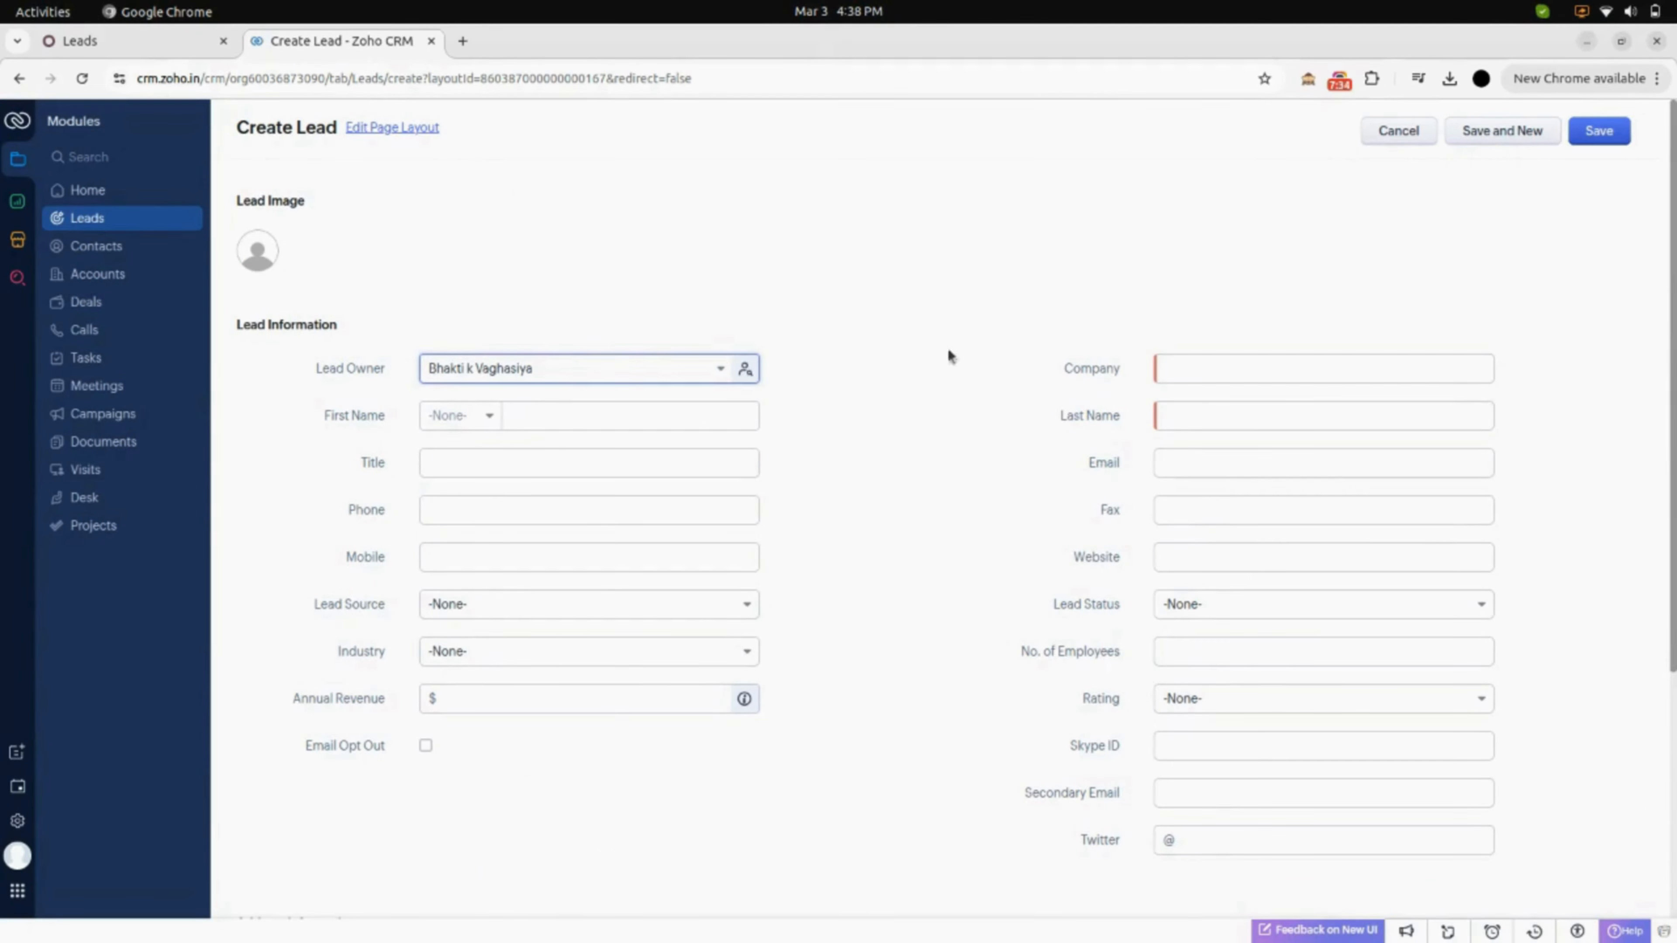
# - Create and save a Zoho CRM lead with company "Browseinfo's opportunity", first name "Browseinfo" and last name "opportunity", and review its details
pyautogui.click(1219, 371)
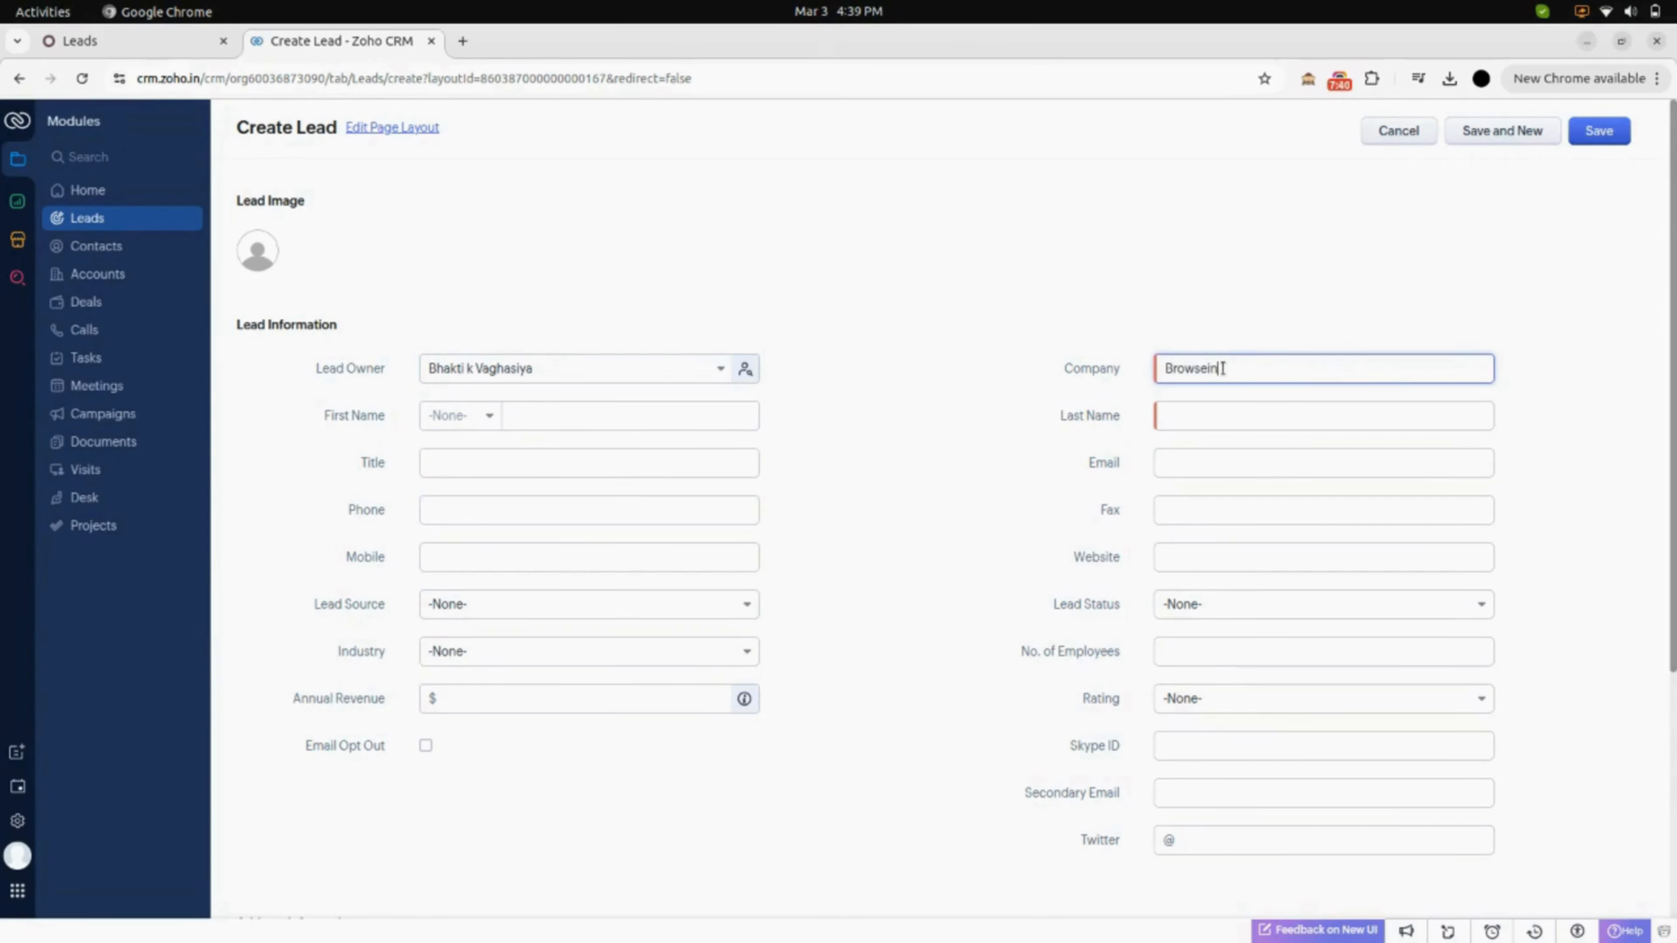
pyautogui.write("Browseinfo's opportunity")
pyautogui.click(1259, 416)
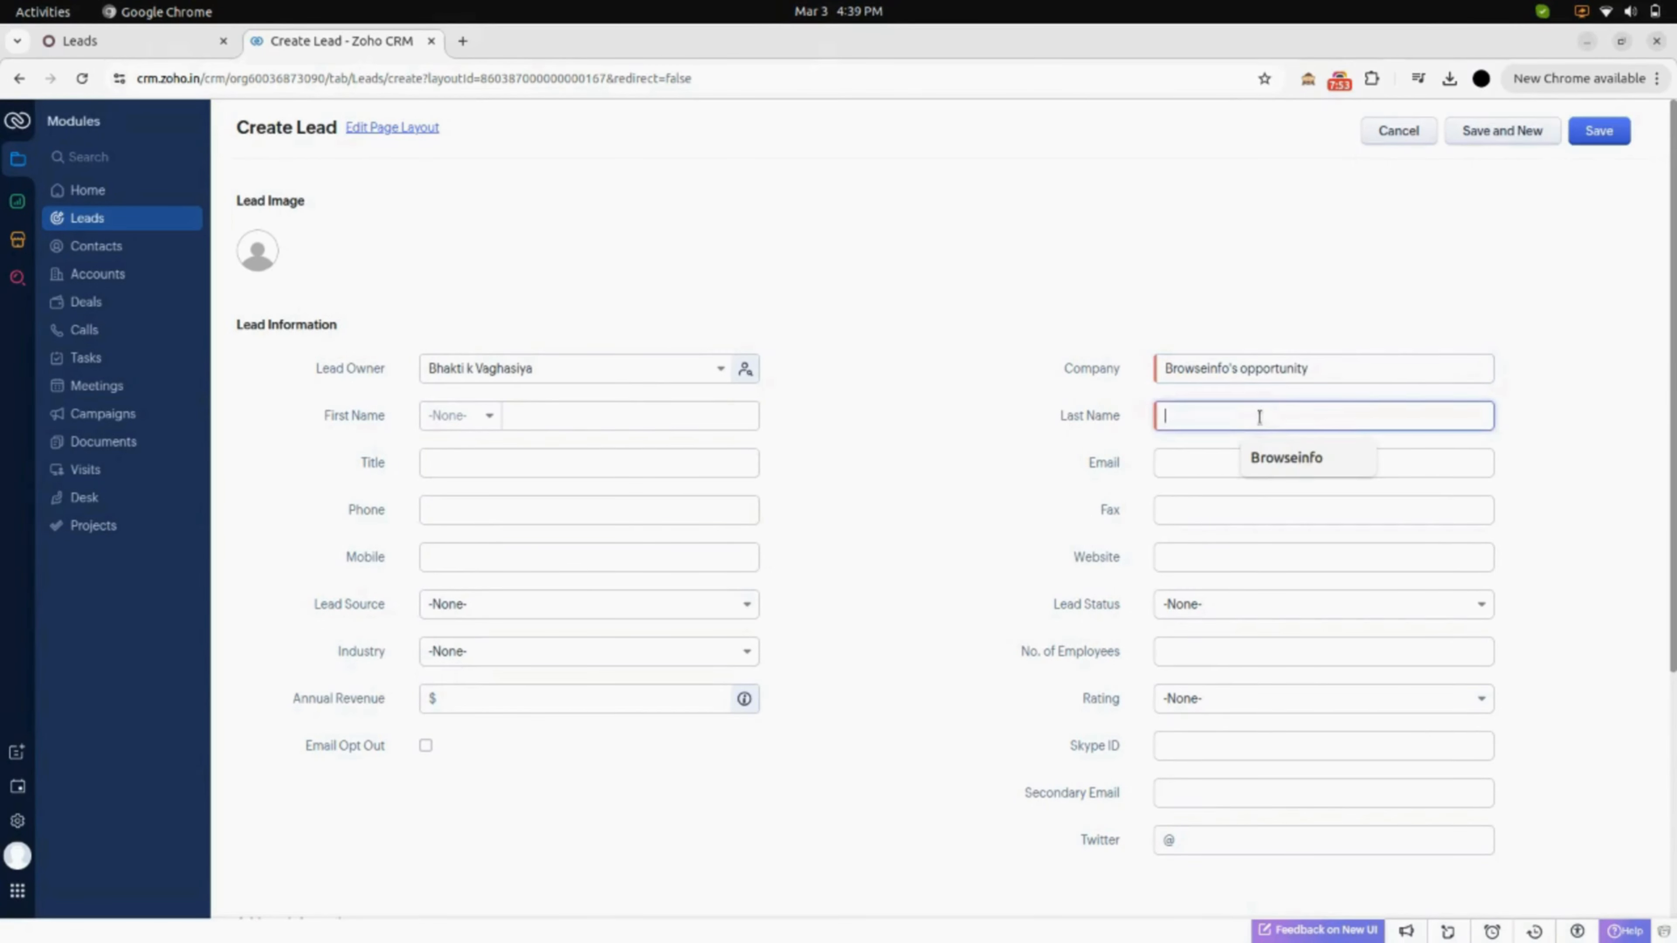
pyautogui.write('opportunity')
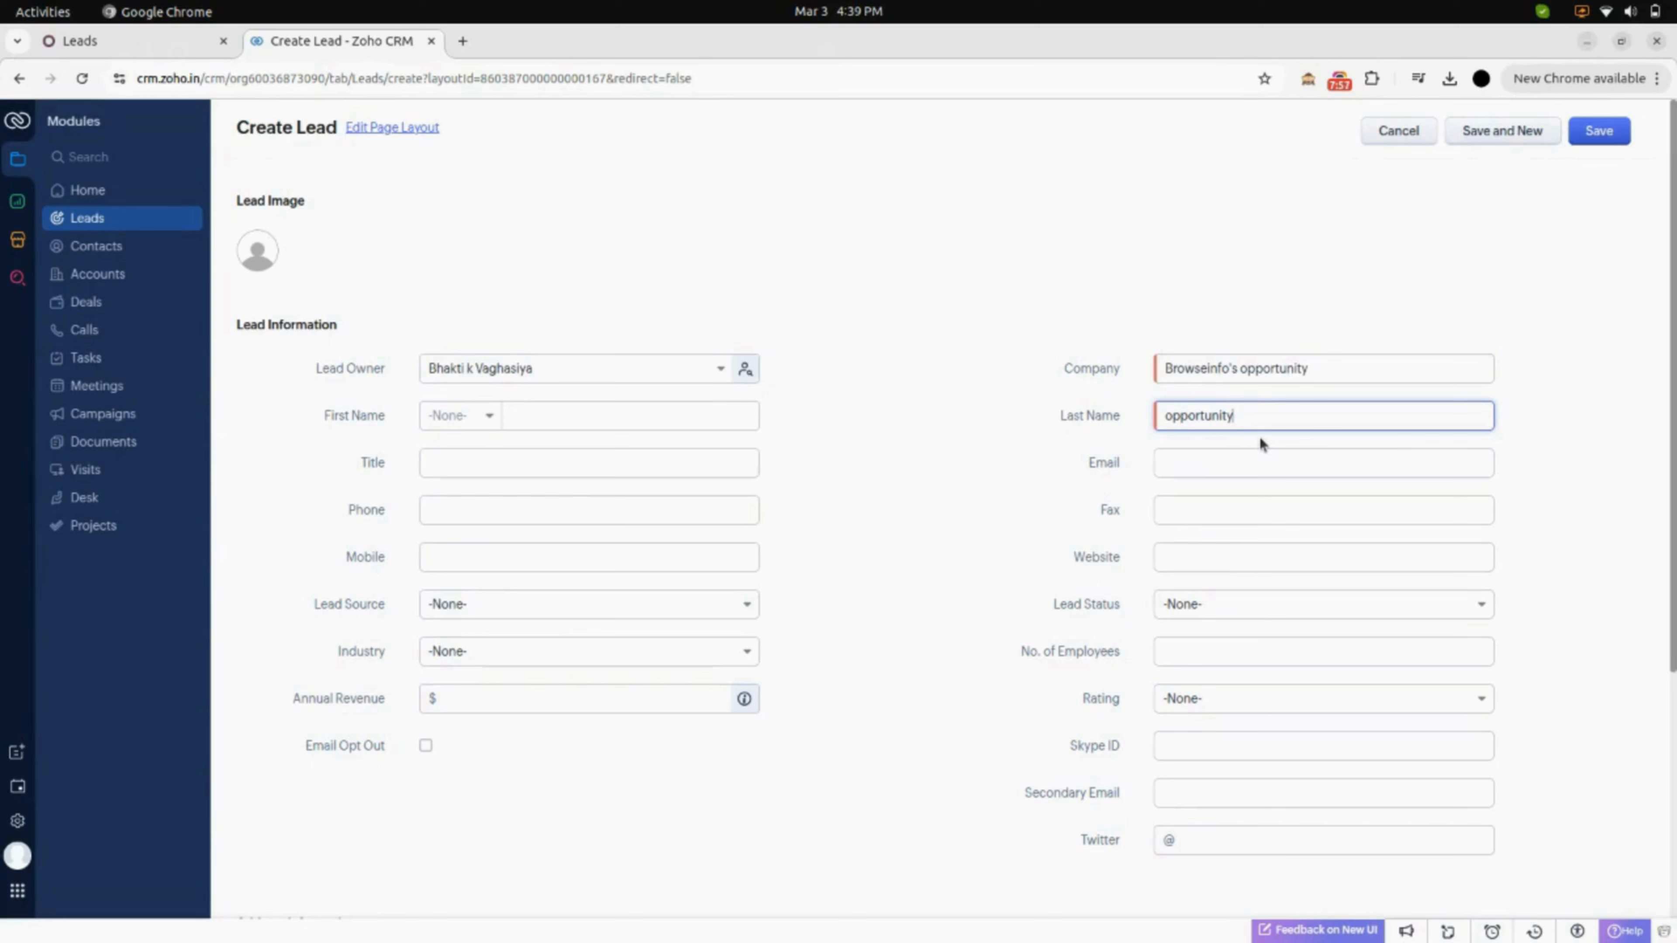
pyautogui.click(590, 414)
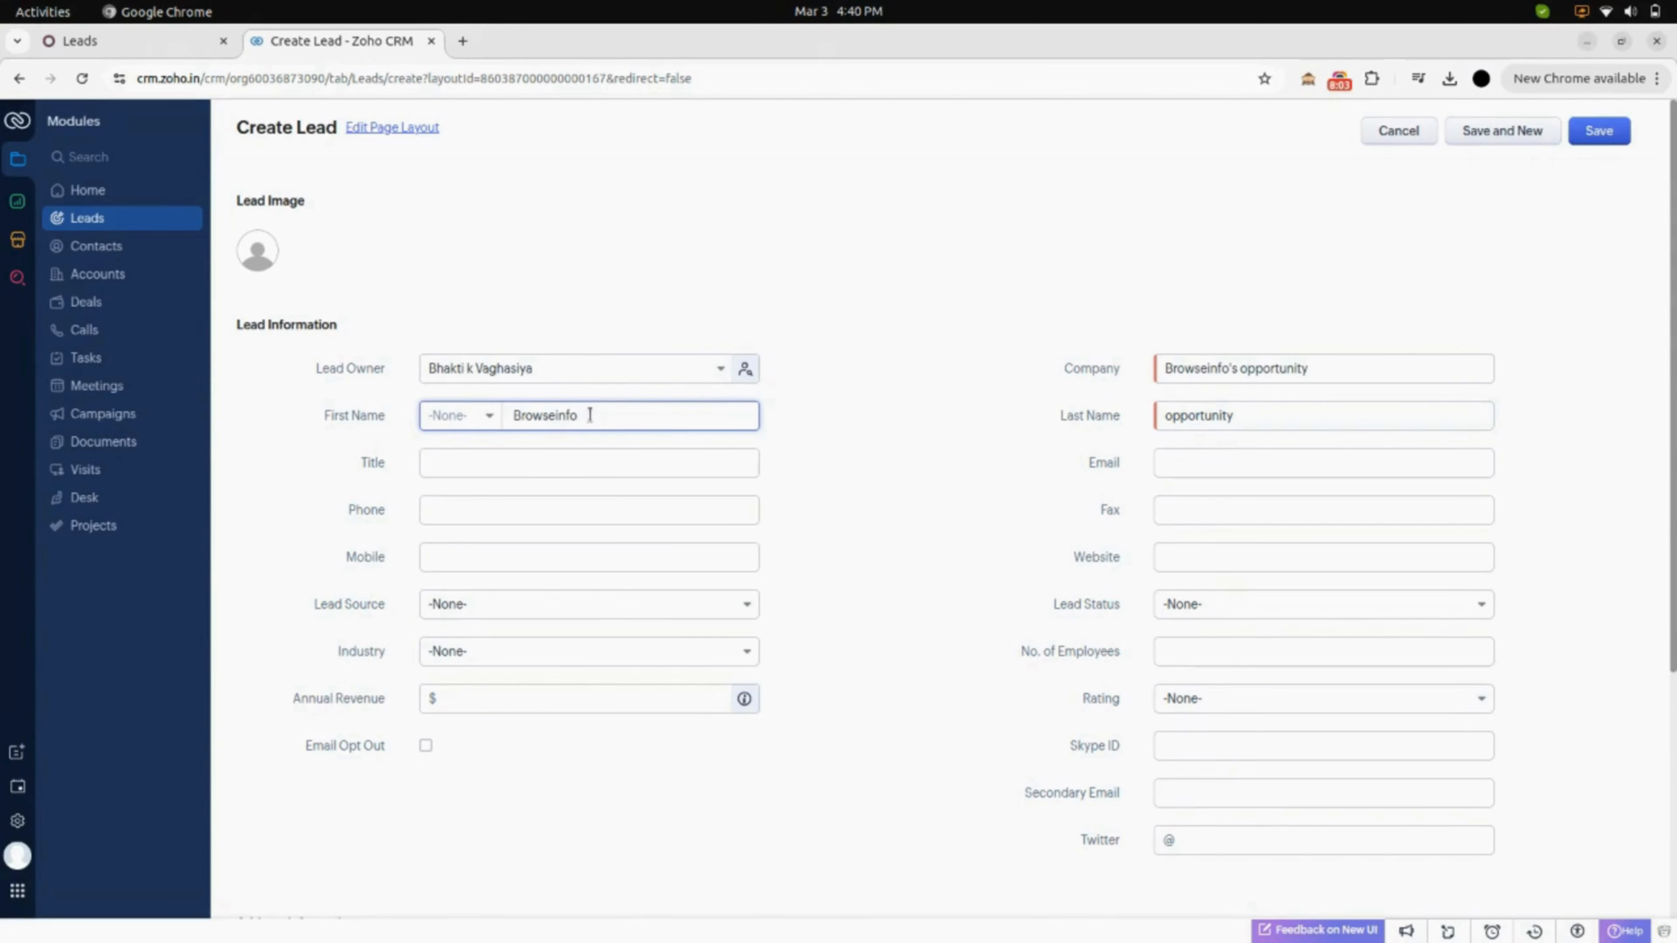
pyautogui.click(1588, 130)
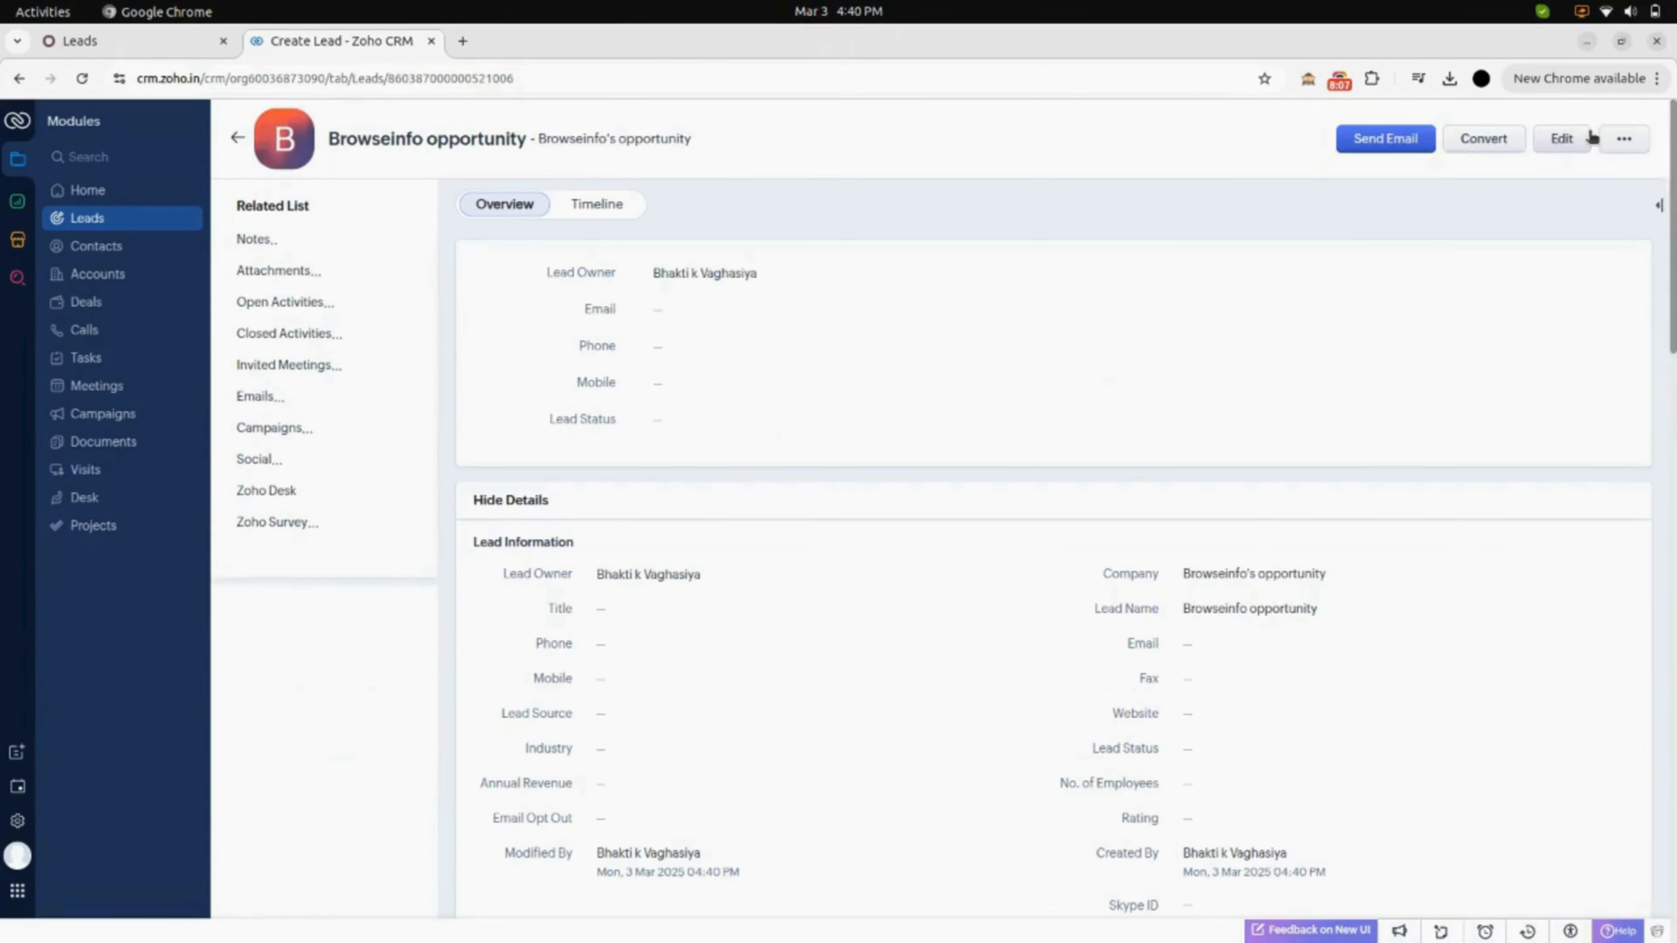
pyautogui.scroll(-3, 726, 397)
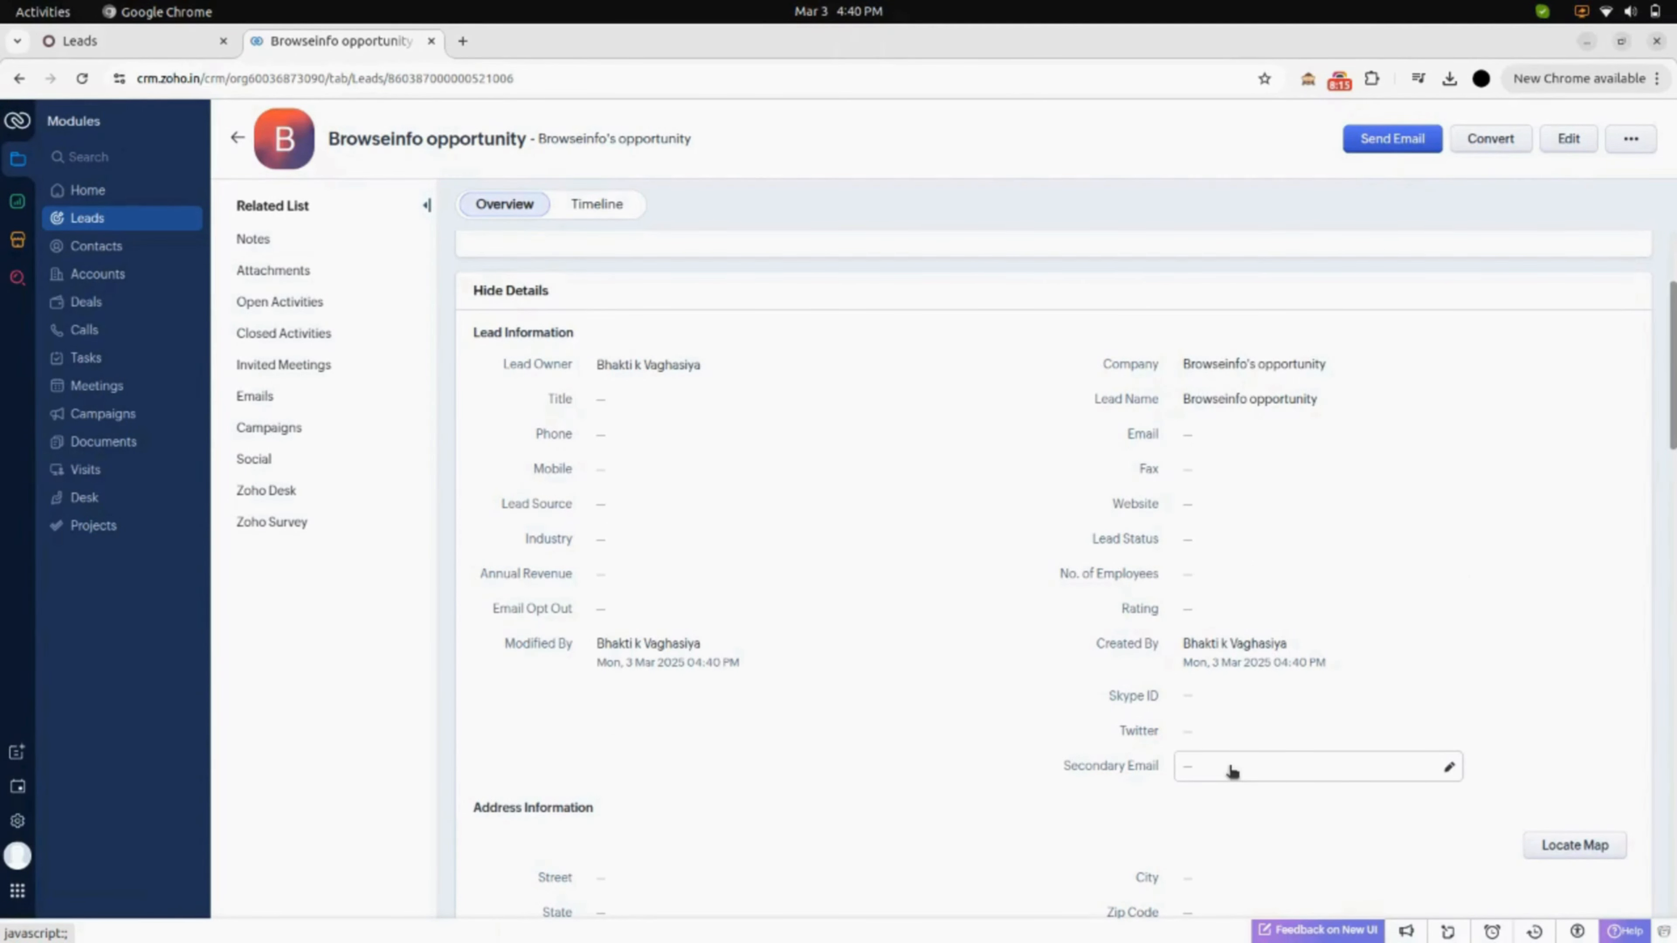
# - Switch to Odoo, run a Lead Scan from the ZOHO connector record's Lead section, and dismiss the resulting notifications
pyautogui.scroll(3, 1228, 771)
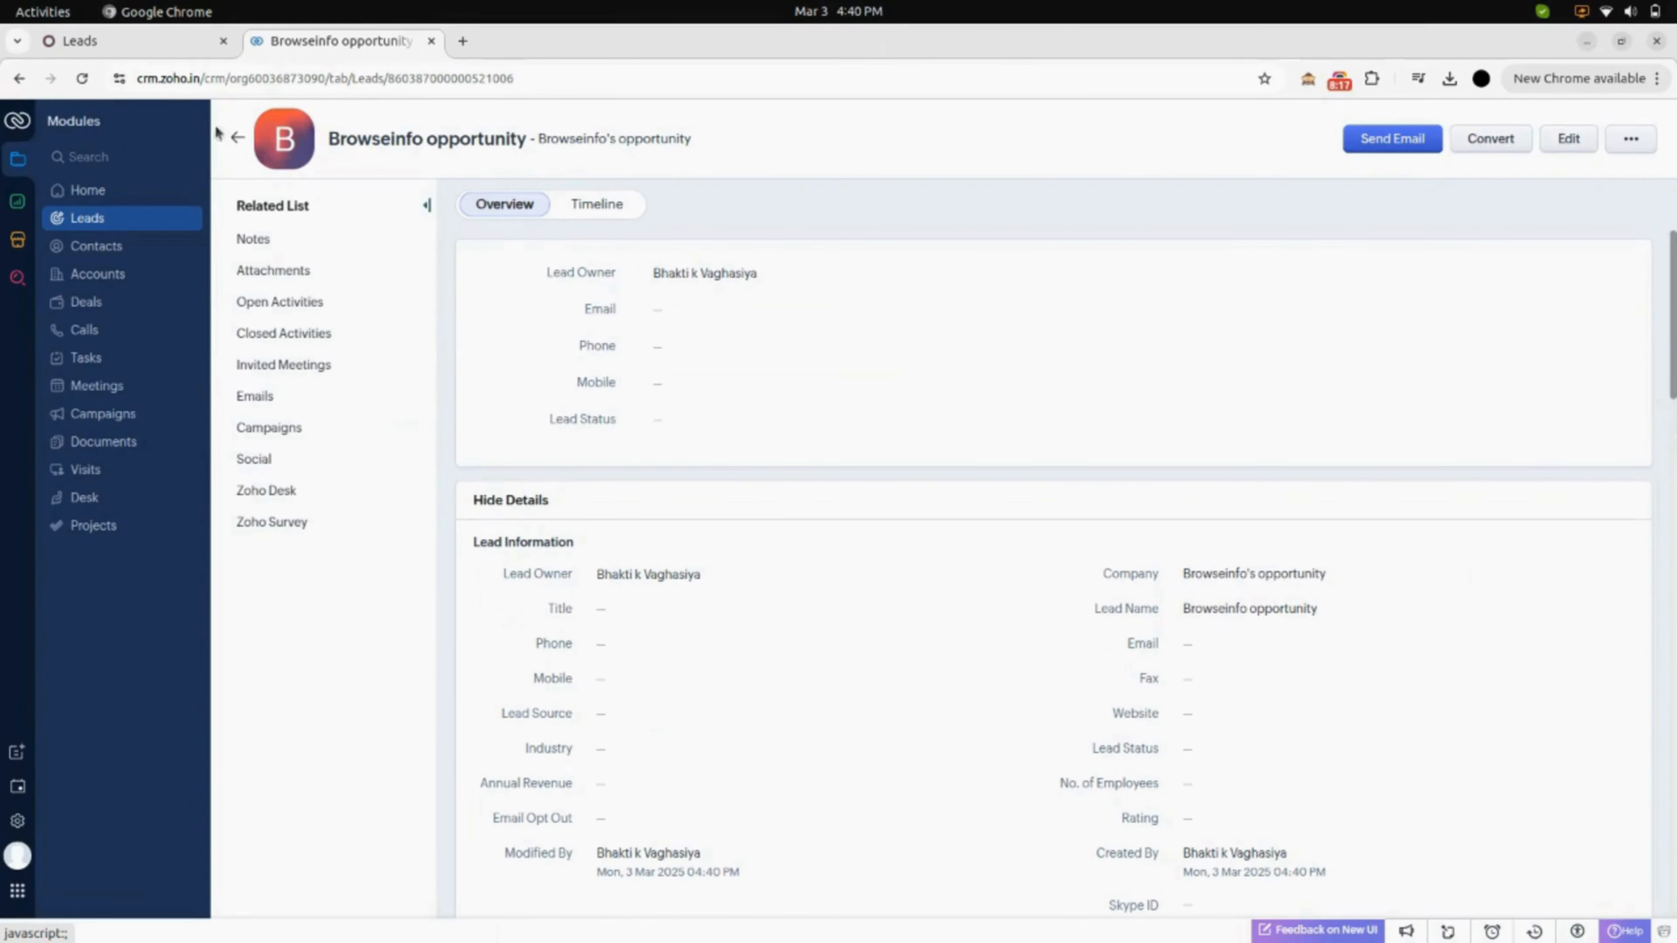
pyautogui.click(195, 49)
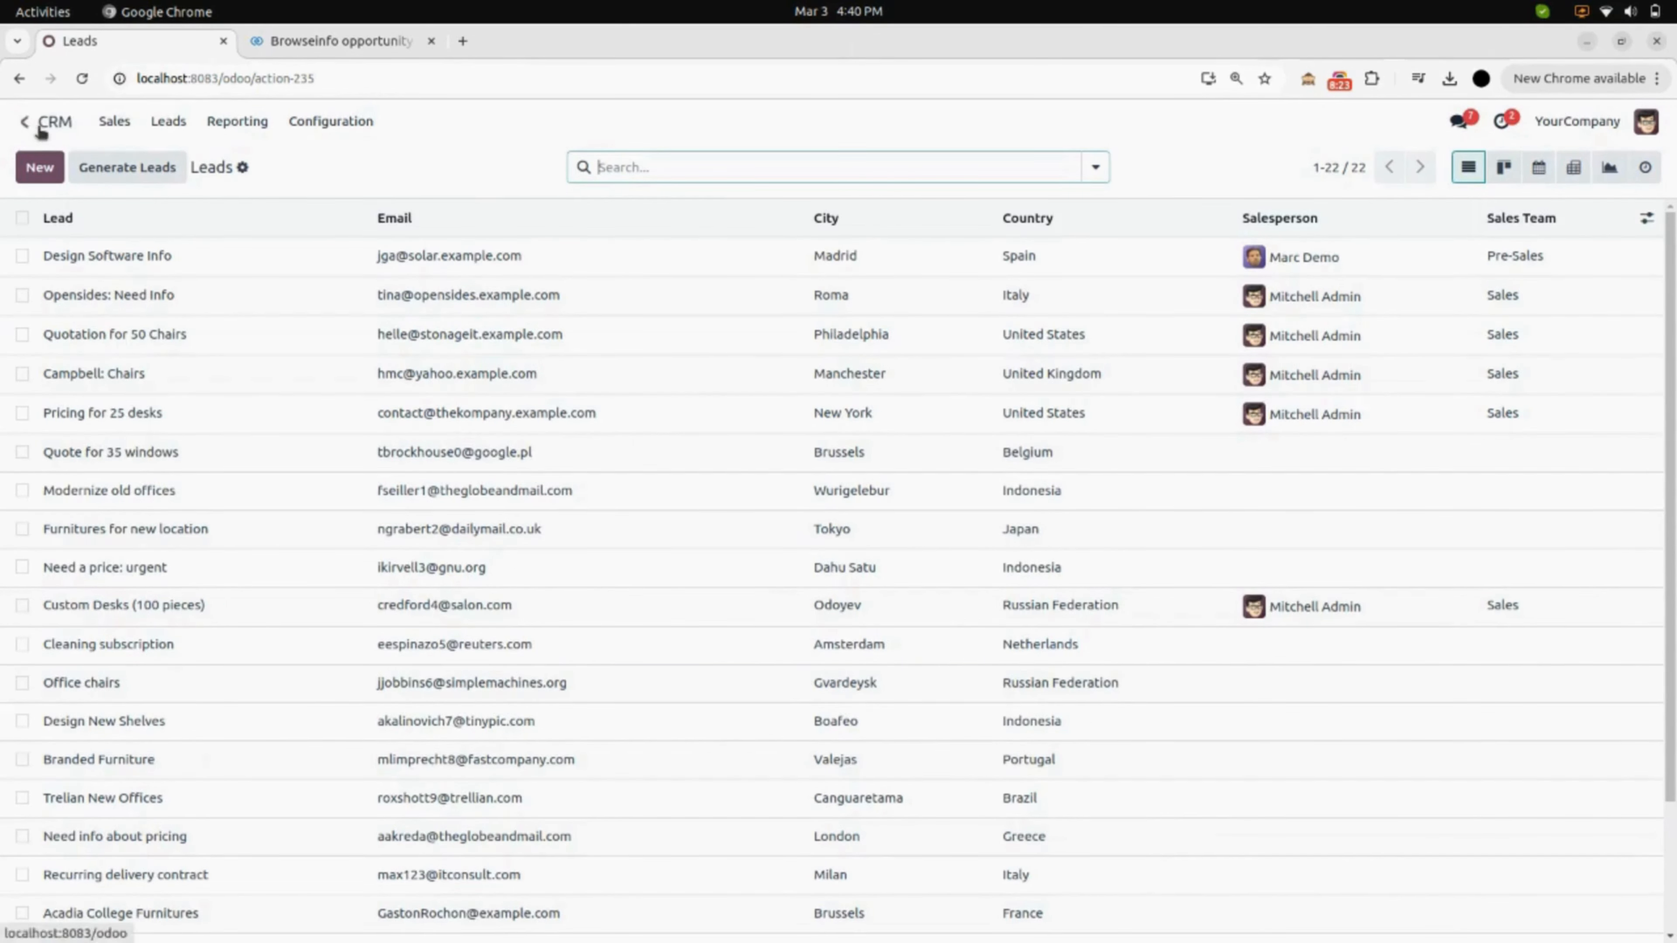
pyautogui.click(25, 122)
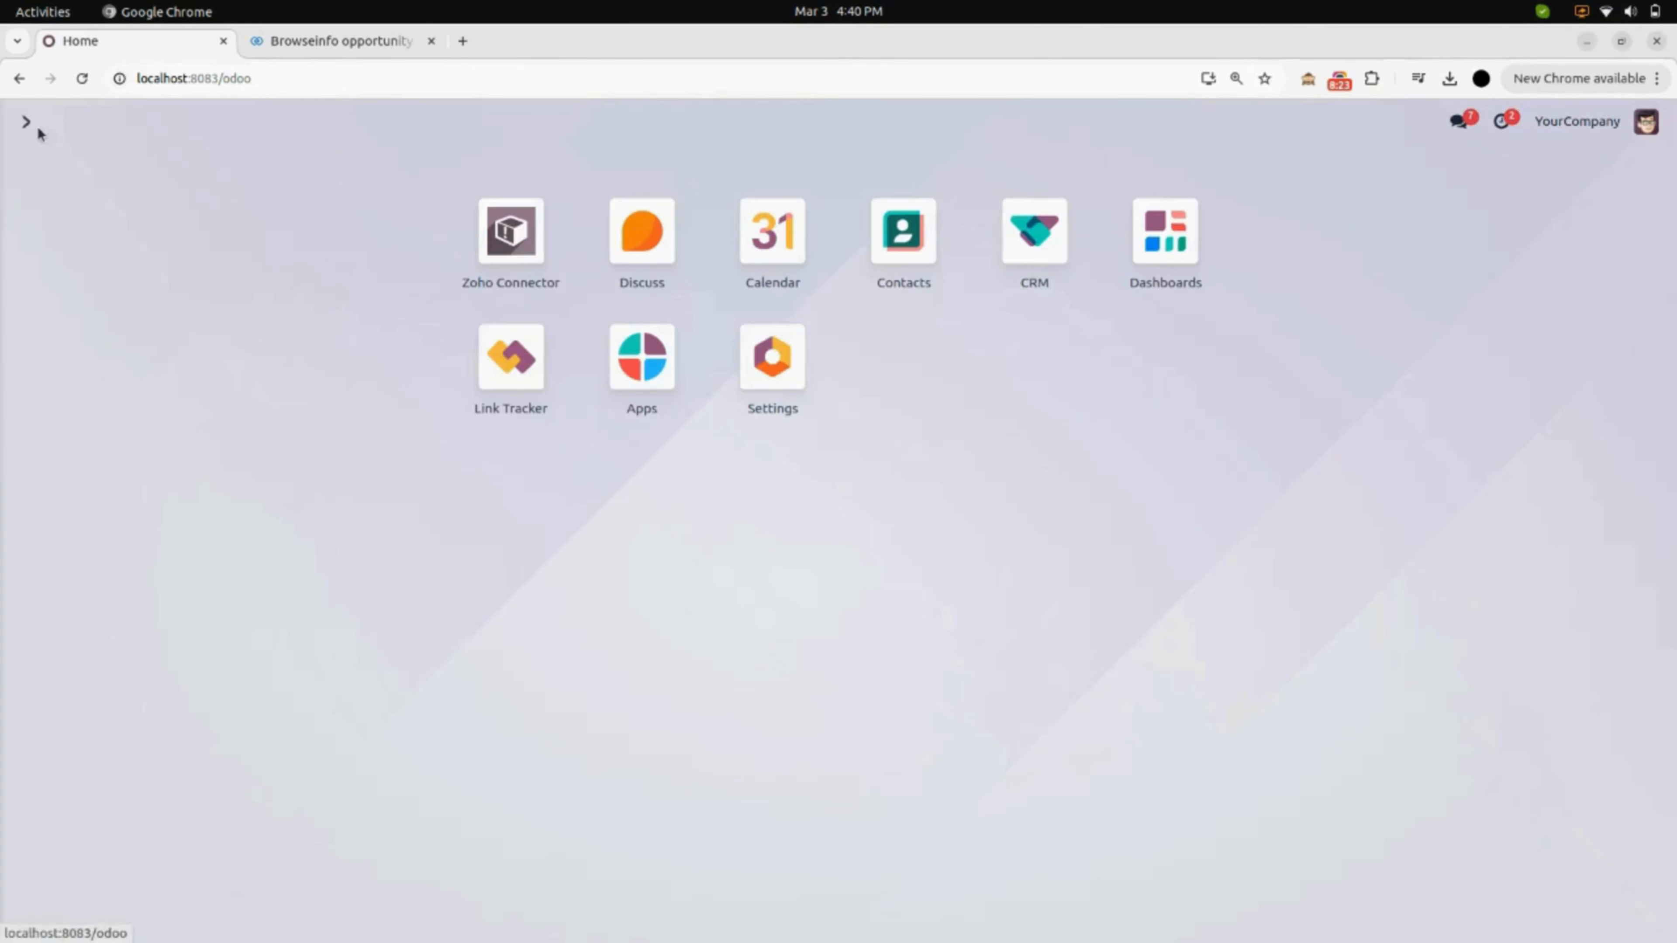
pyautogui.click(525, 255)
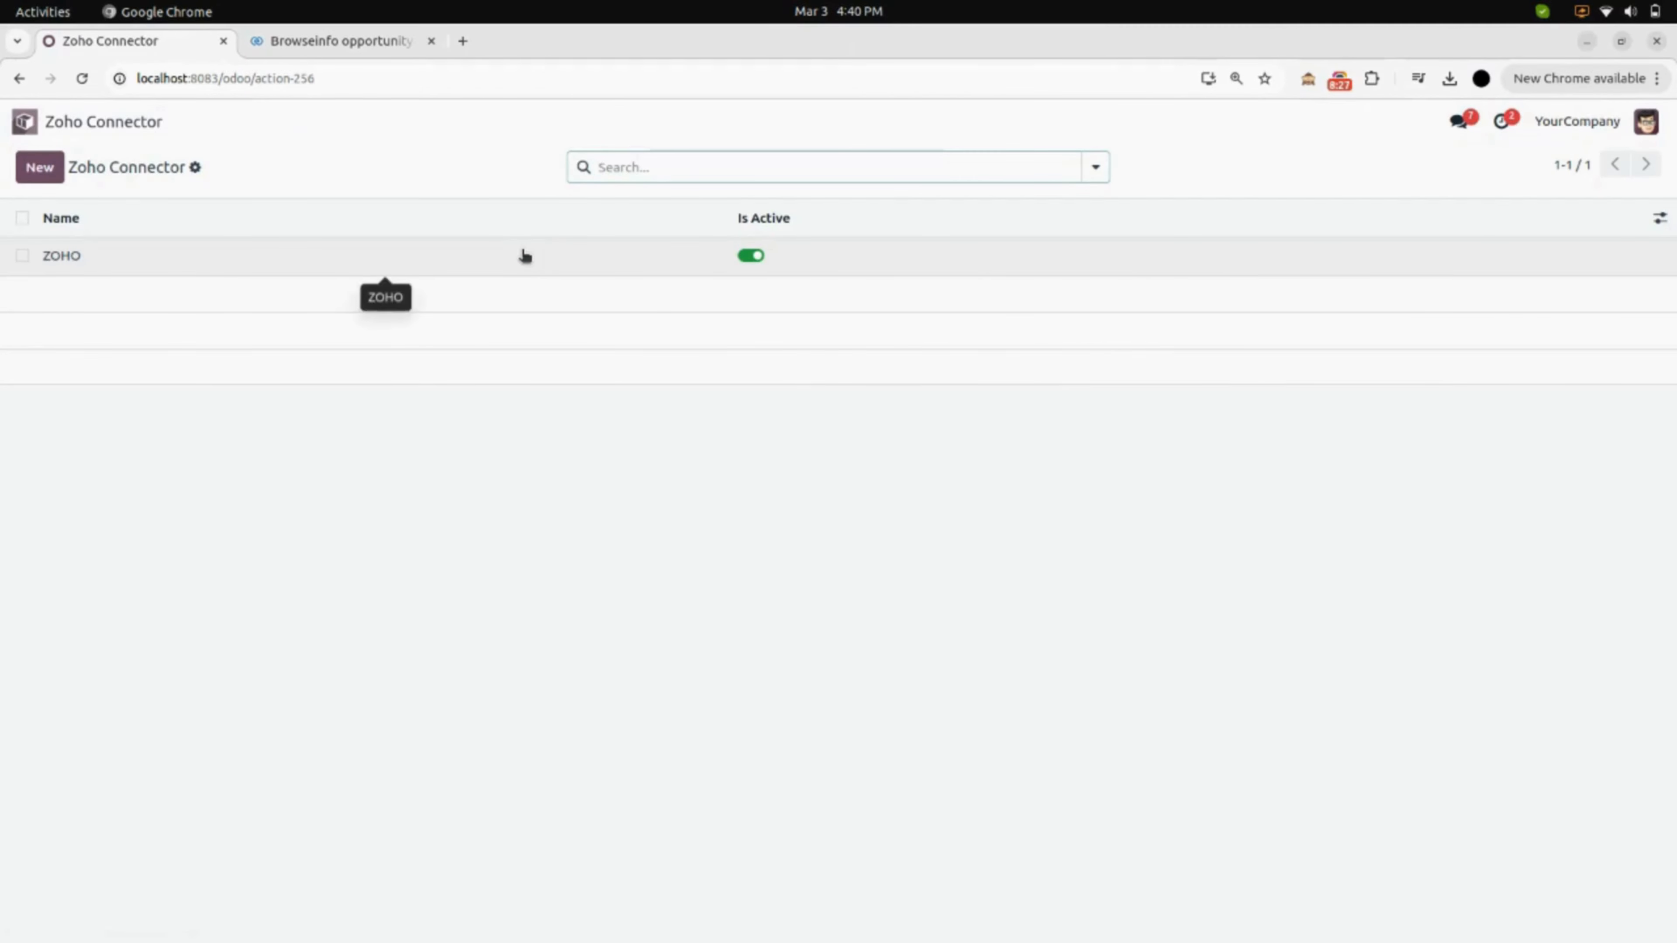
pyautogui.click(525, 255)
pyautogui.scroll(-5, 499, 548)
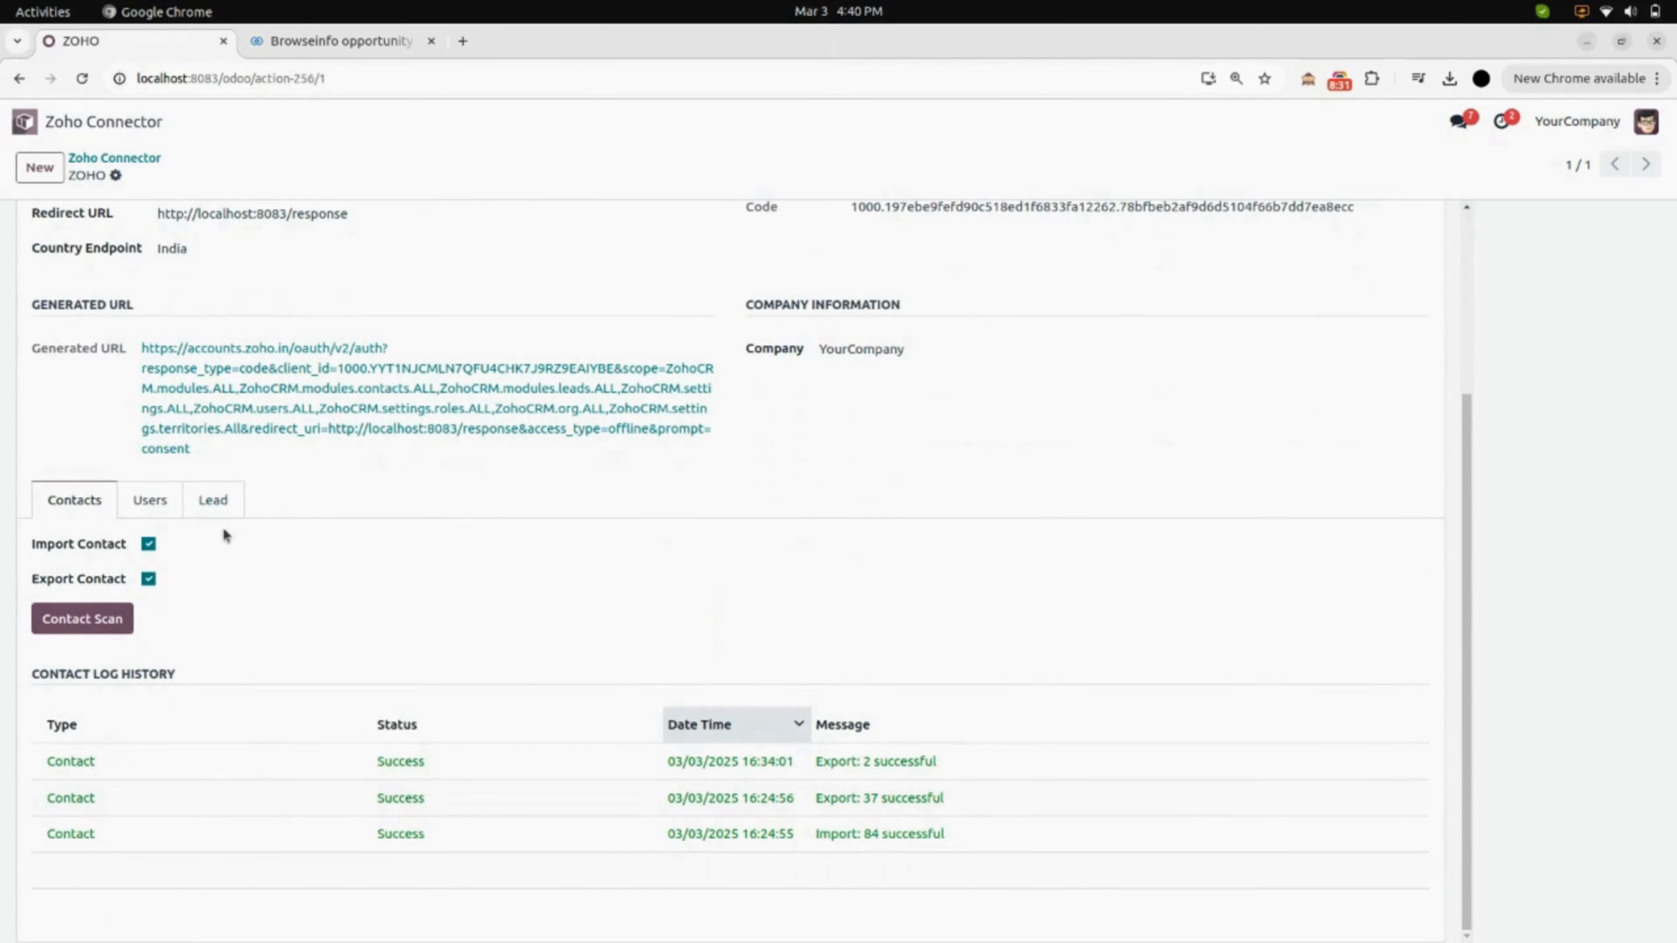
pyautogui.click(214, 515)
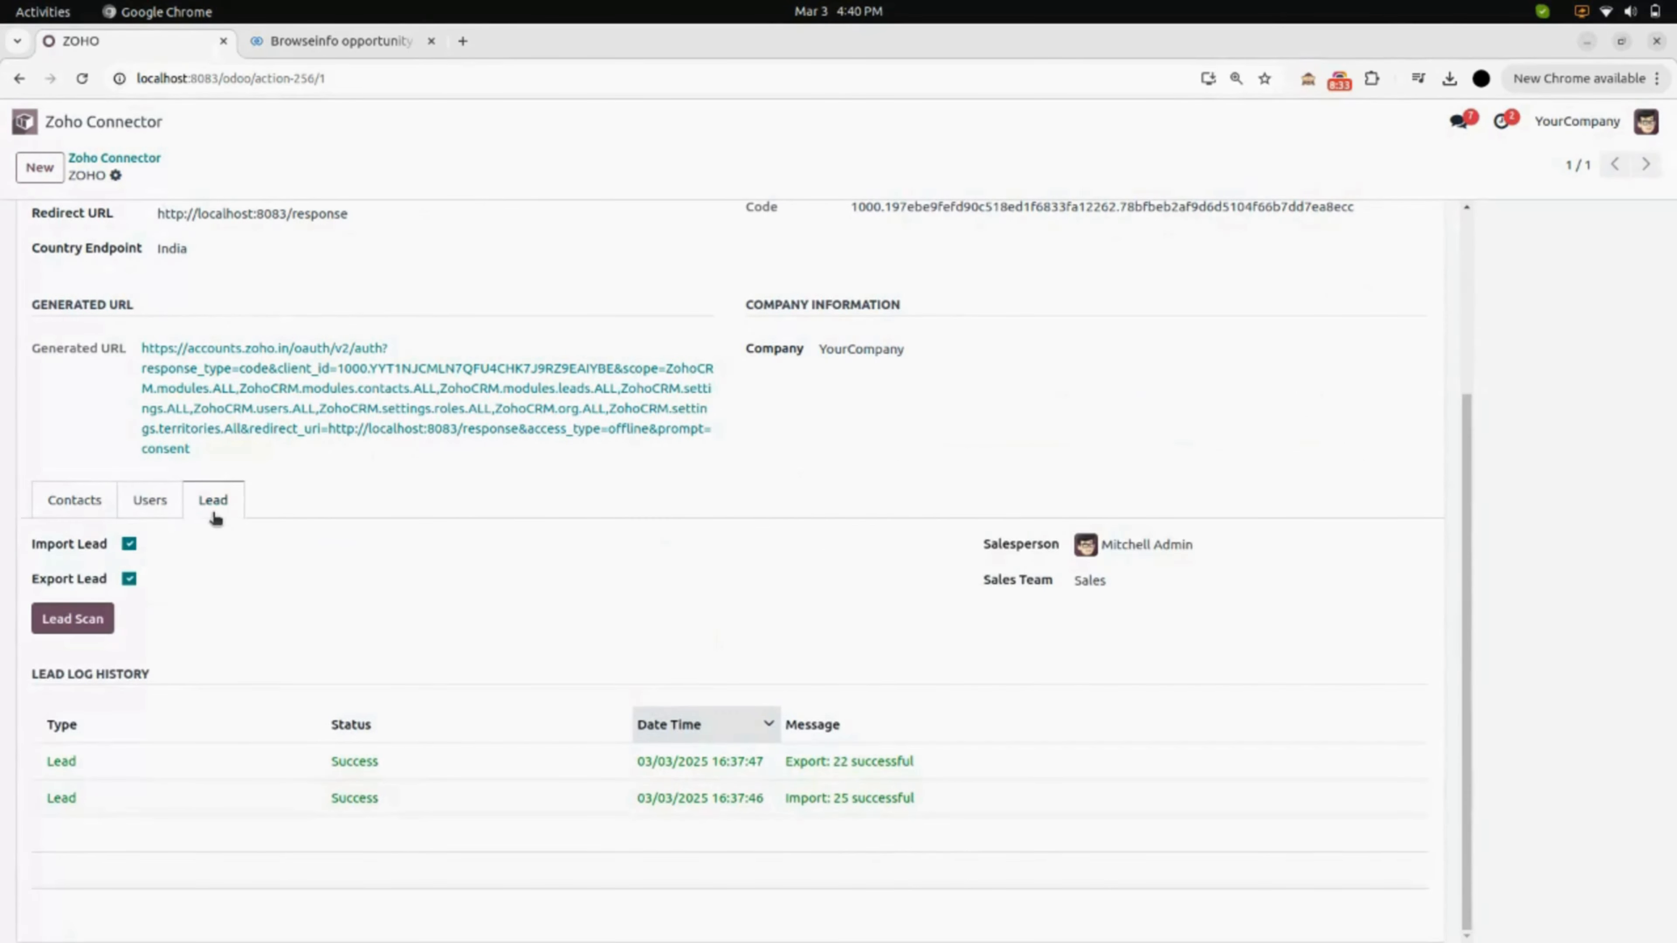
pyautogui.click(92, 626)
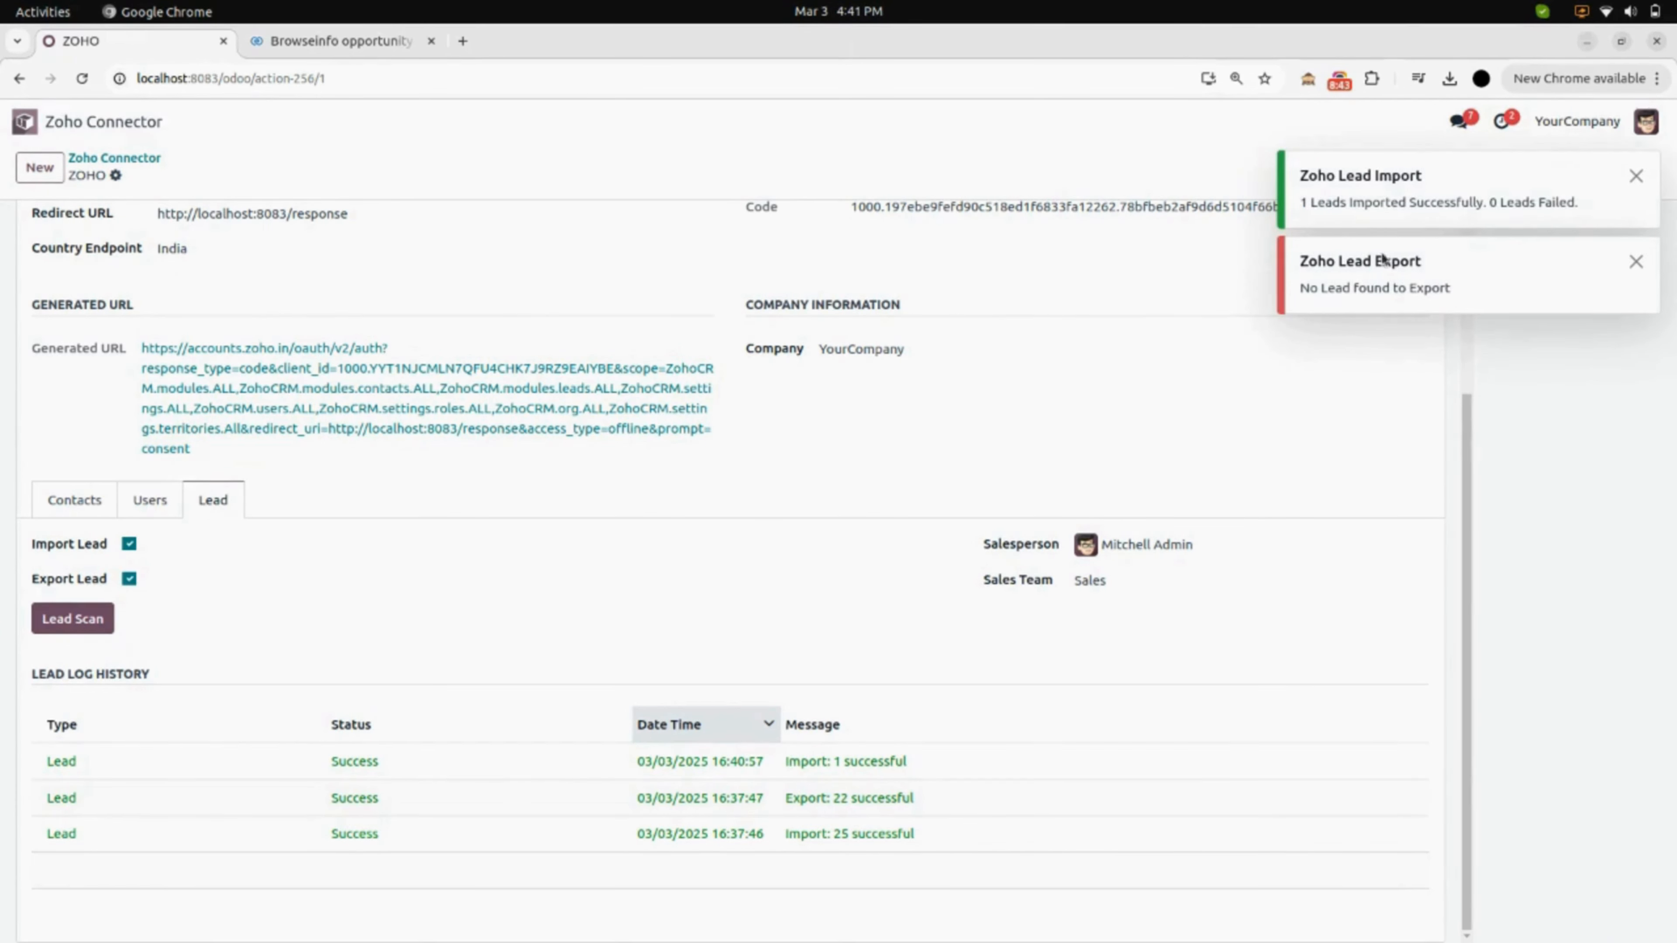
pyautogui.click(1636, 175)
pyautogui.click(1633, 175)
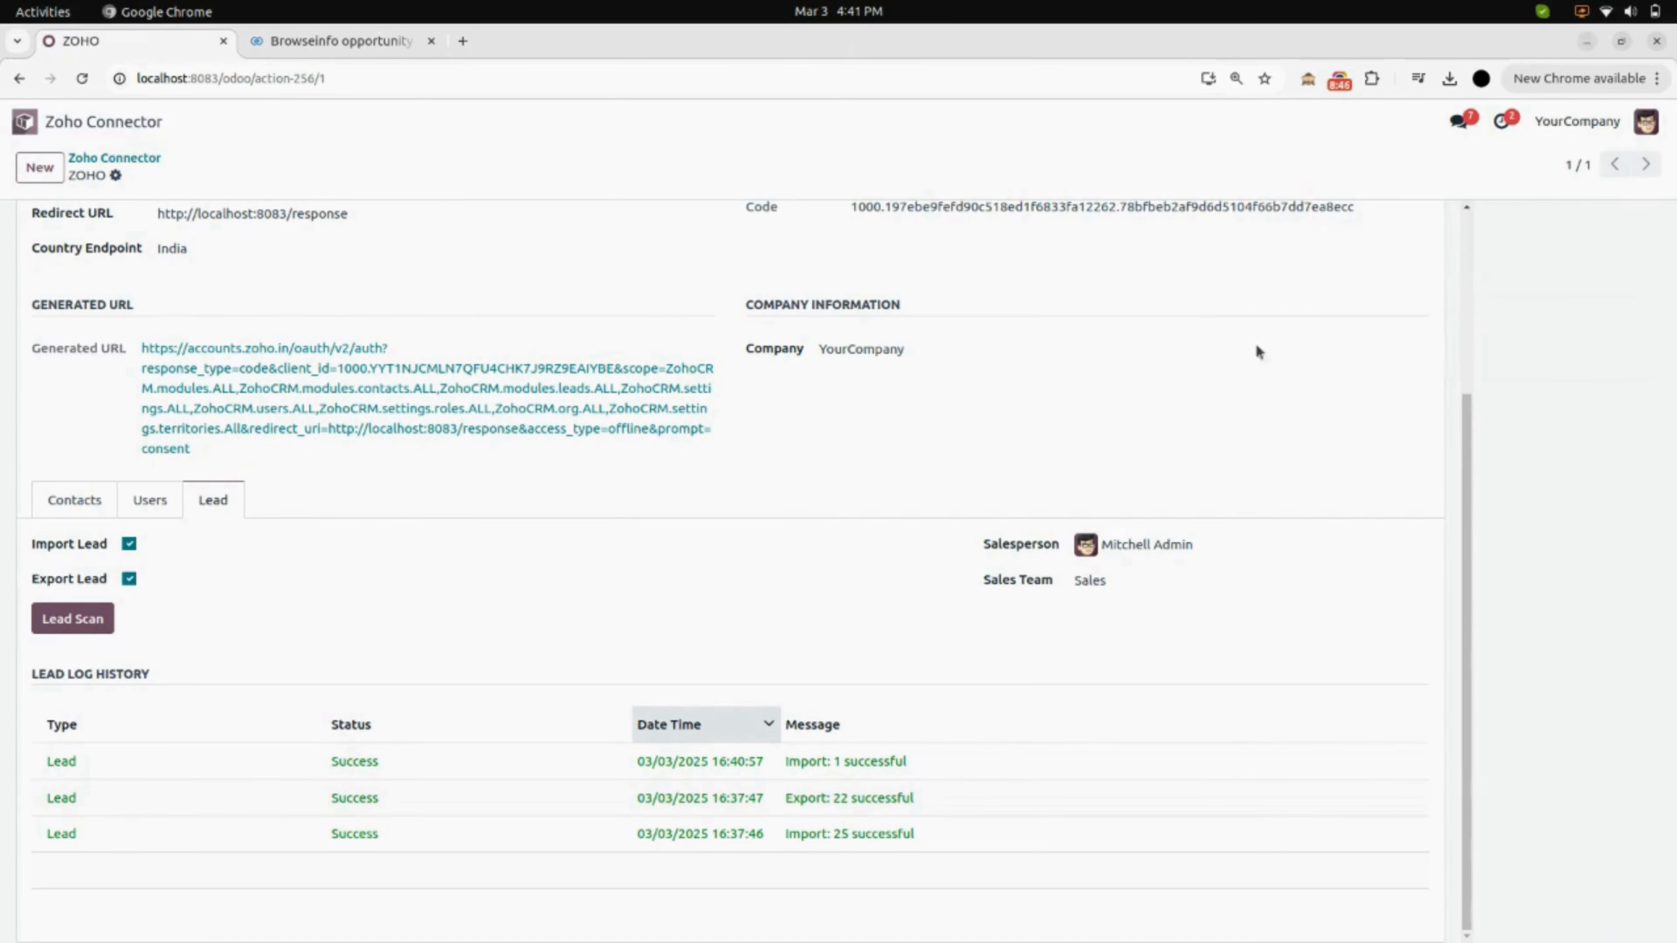
# - Open the newest import entry in the Lead log history, review its Browseinfo lead, and close both dialogs
pyautogui.click(866, 761)
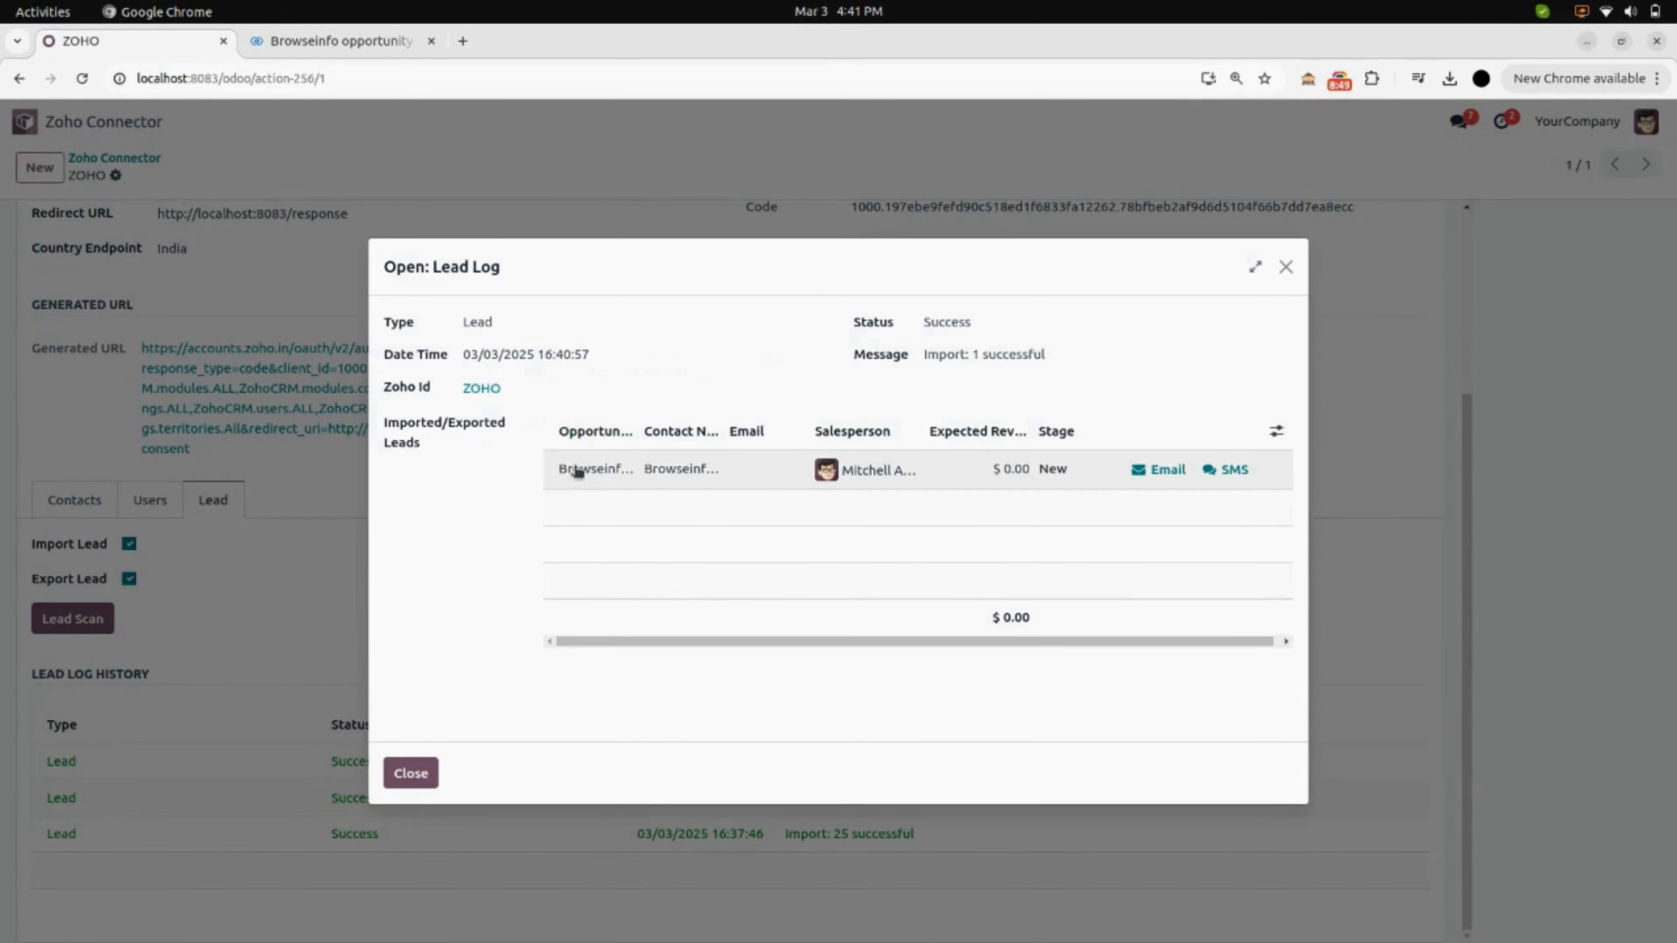
pyautogui.click(639, 470)
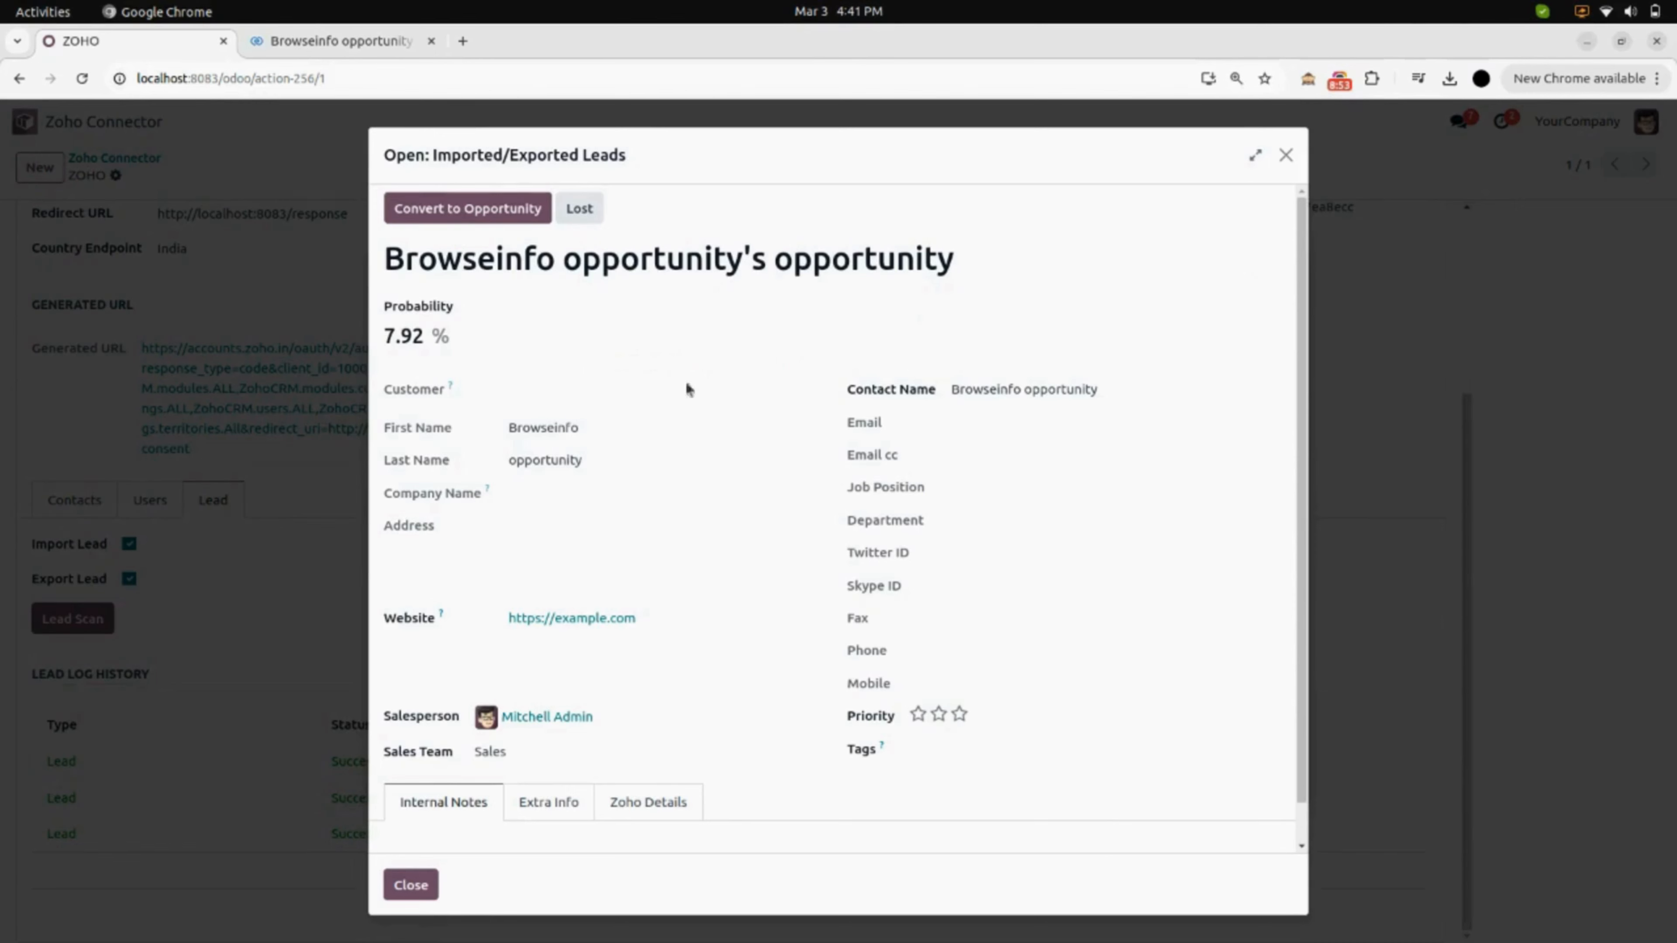
pyautogui.scroll(-1, 479, 455)
pyautogui.scroll(1, 535, 548)
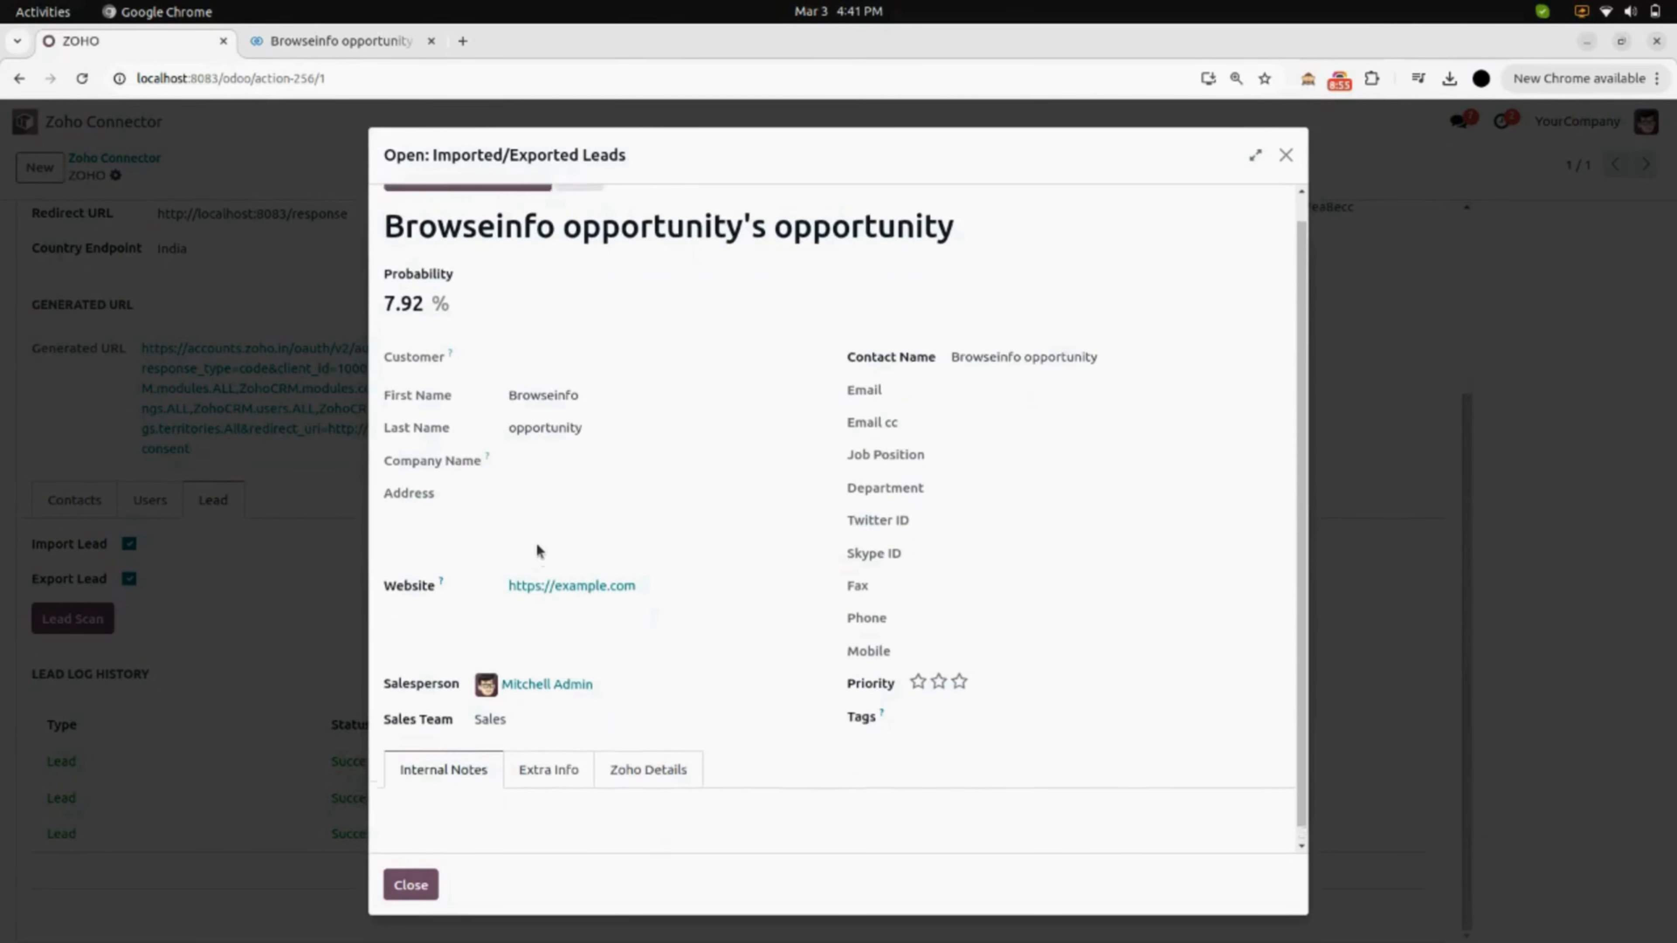
pyautogui.scroll(-1, 528, 644)
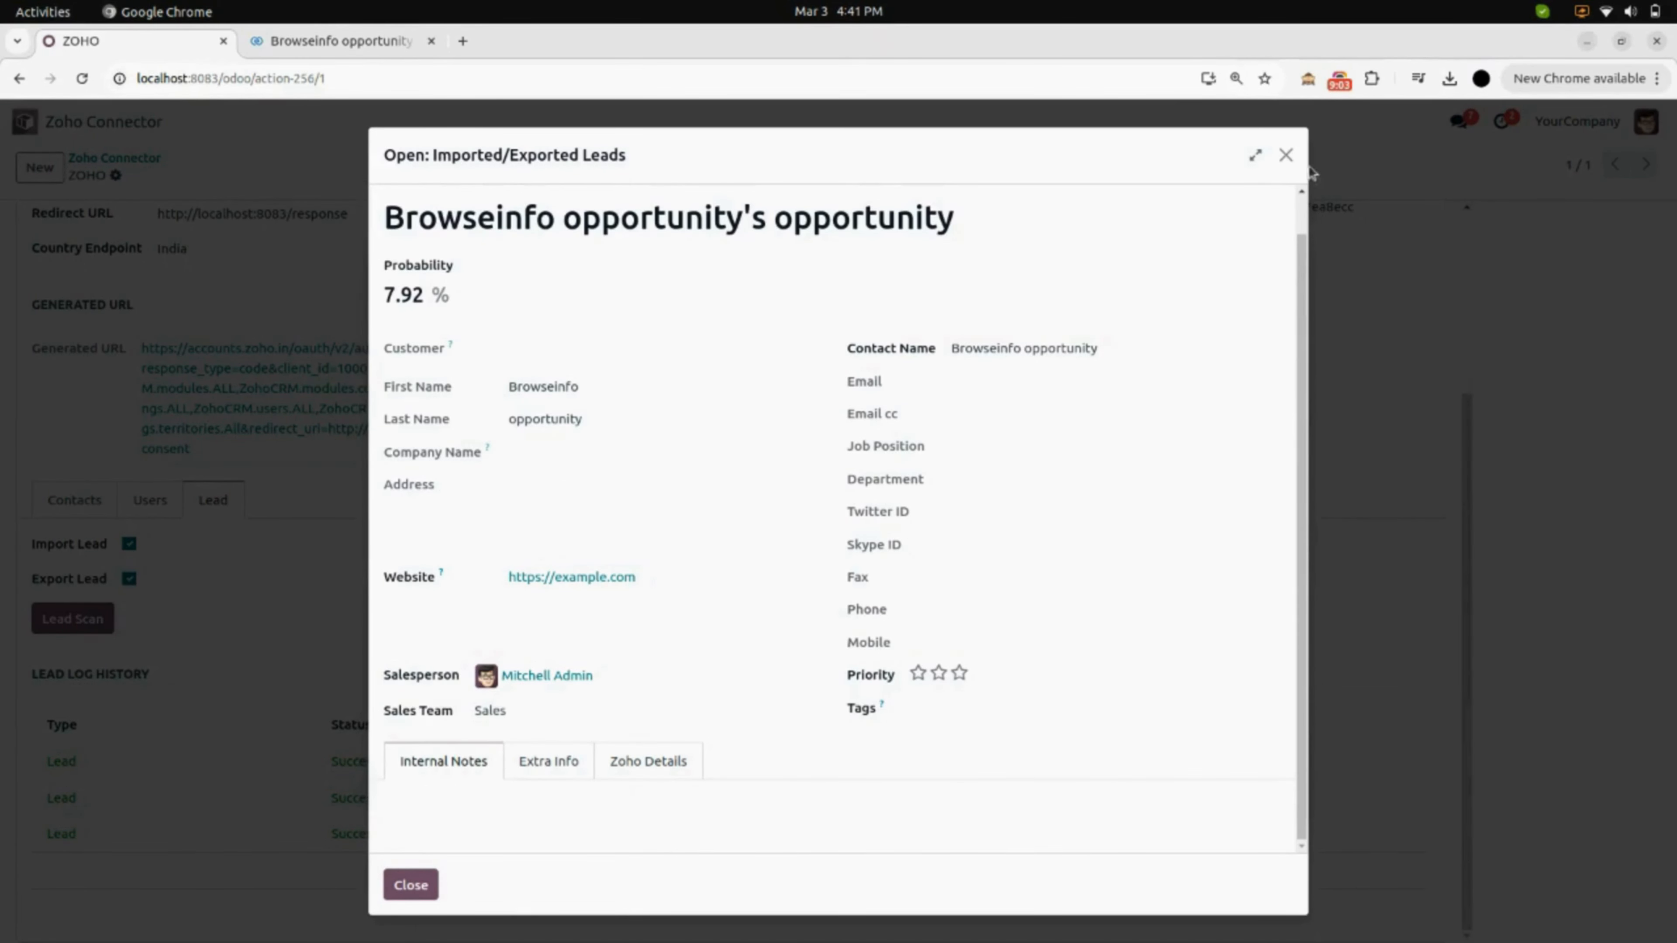
pyautogui.click(1285, 154)
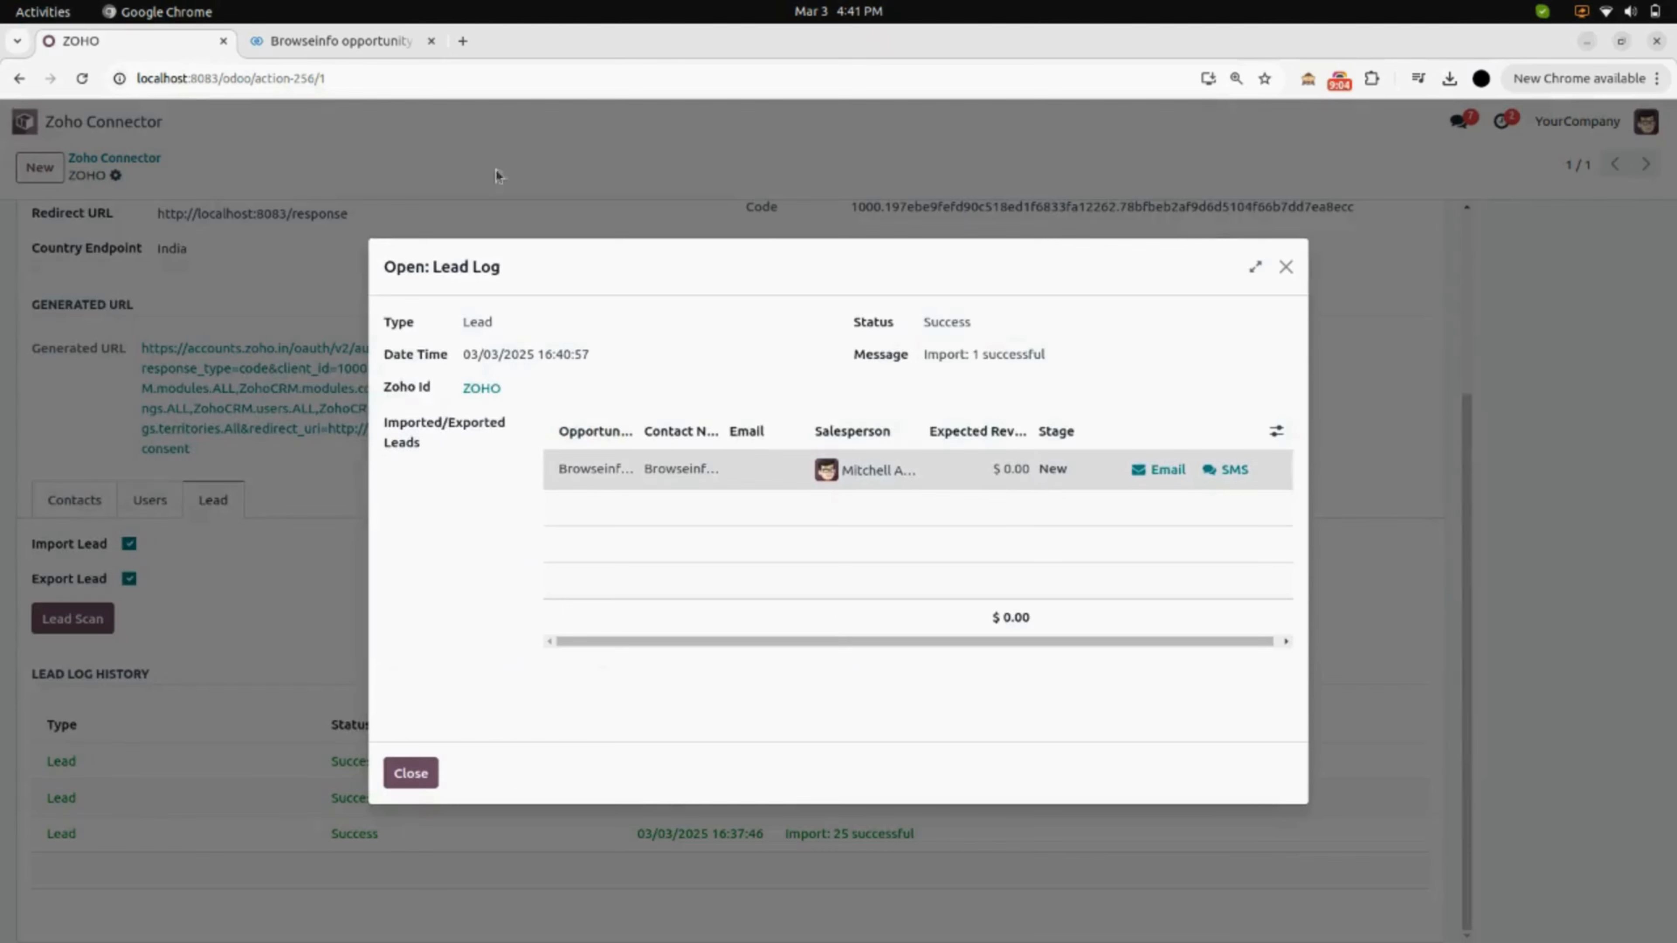
pyautogui.click(1285, 267)
# - Open the Leads list in Odoo CRM and group its records by ZOHO Lead ID
pyautogui.click(59, 126)
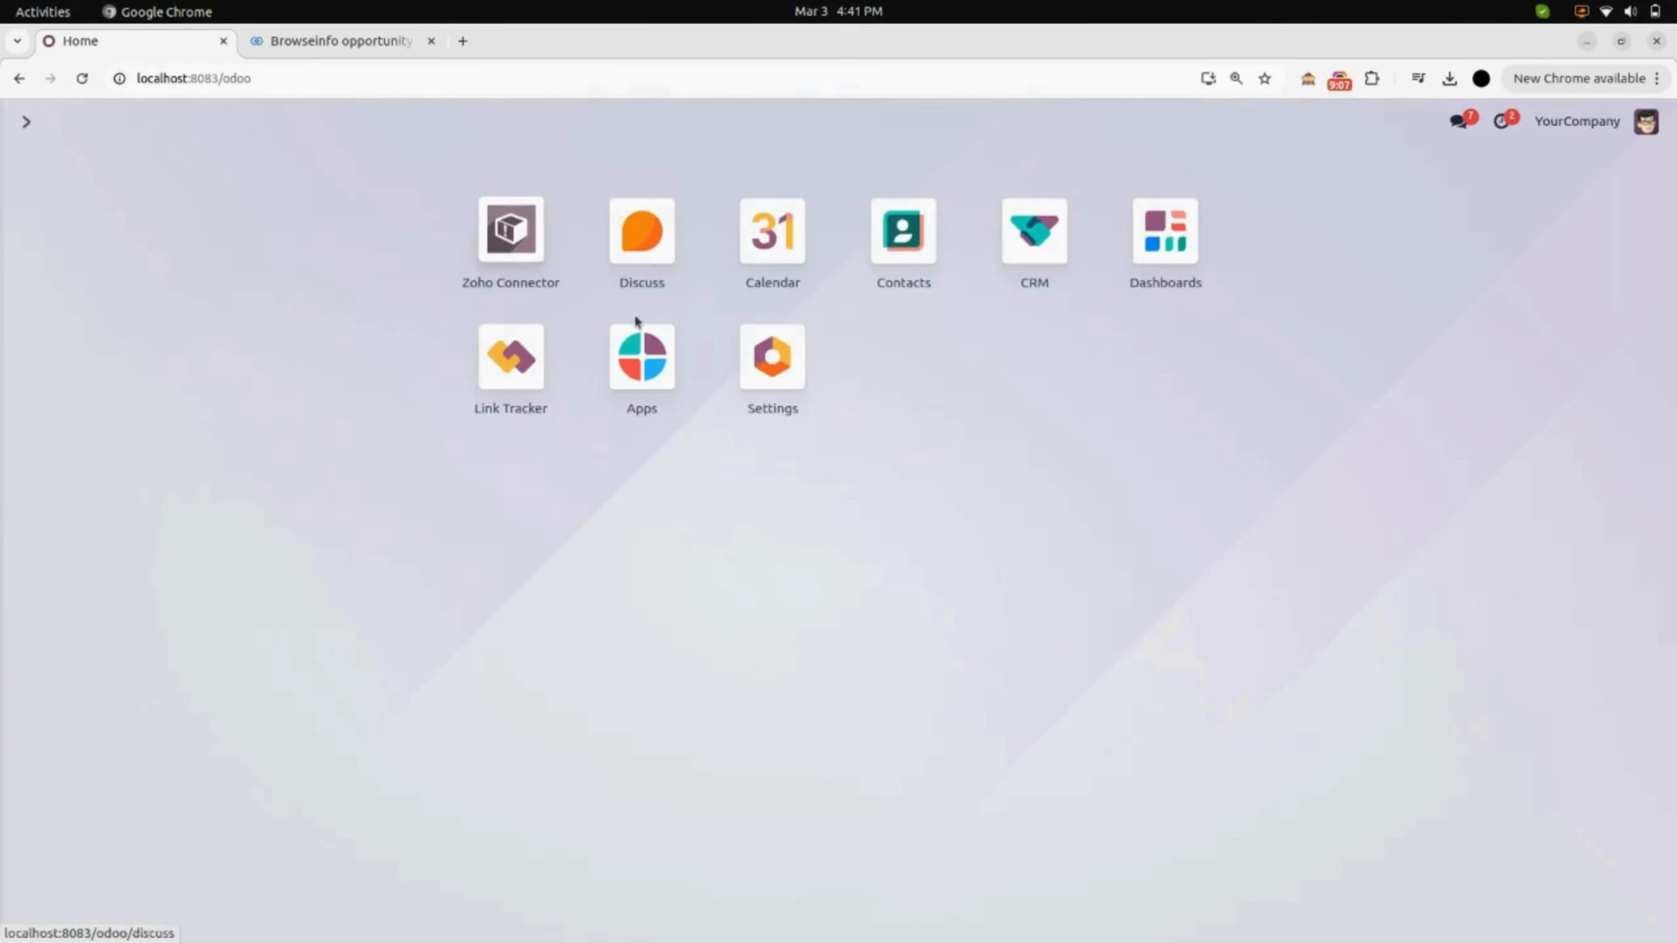
pyautogui.click(1046, 254)
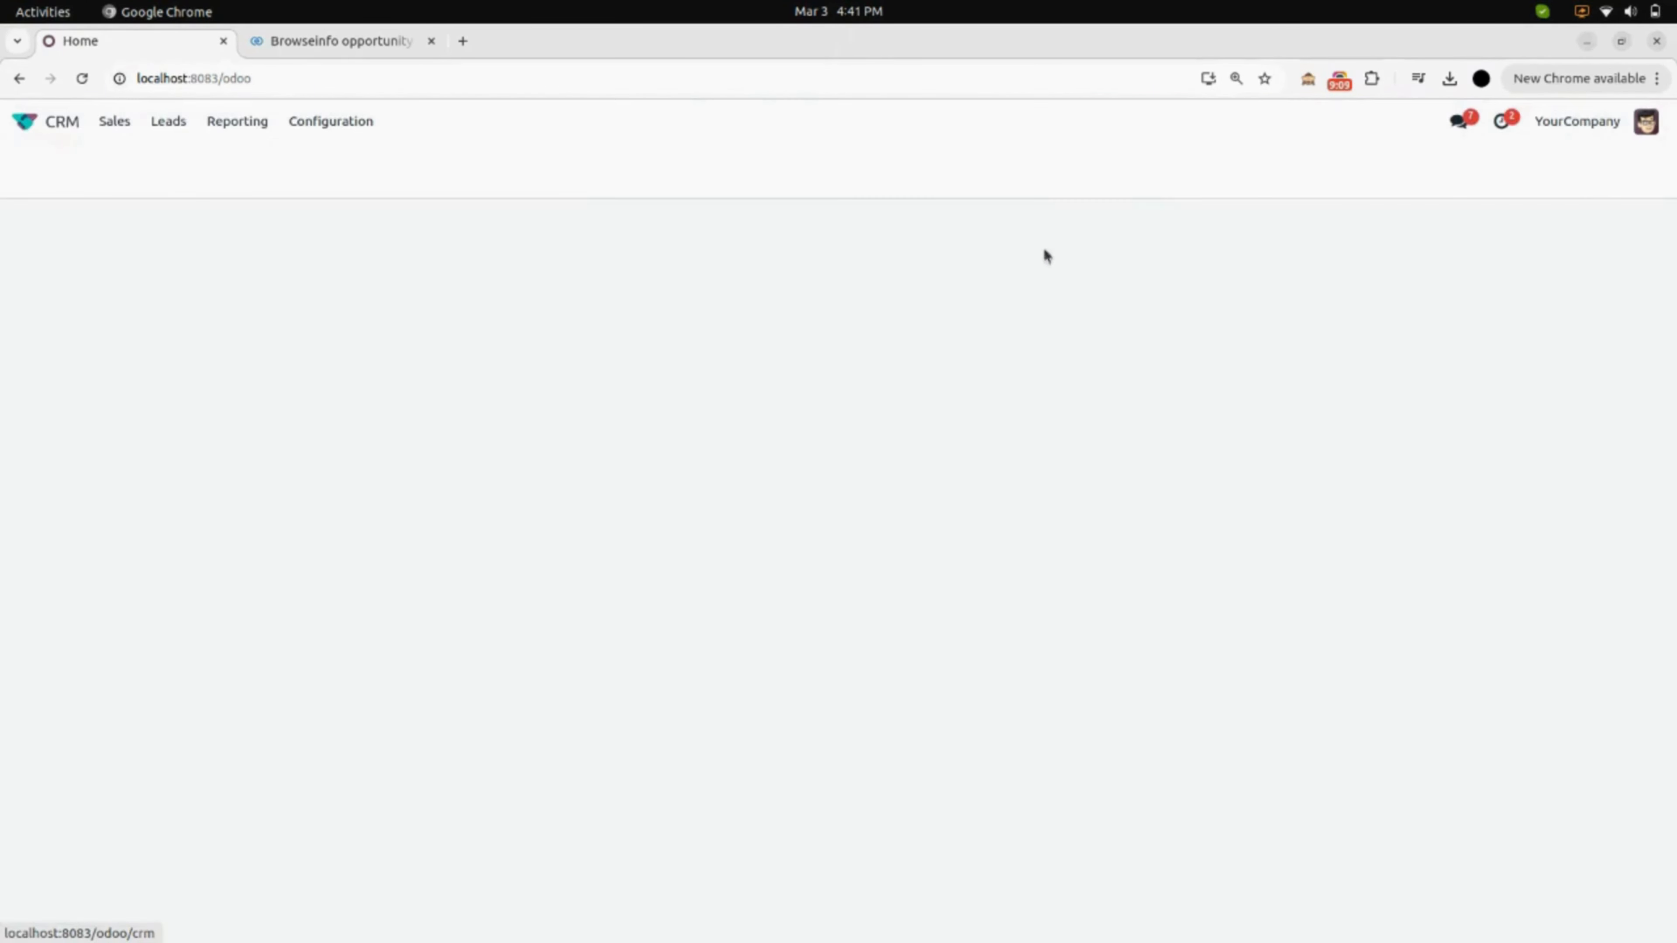
pyautogui.click(168, 121)
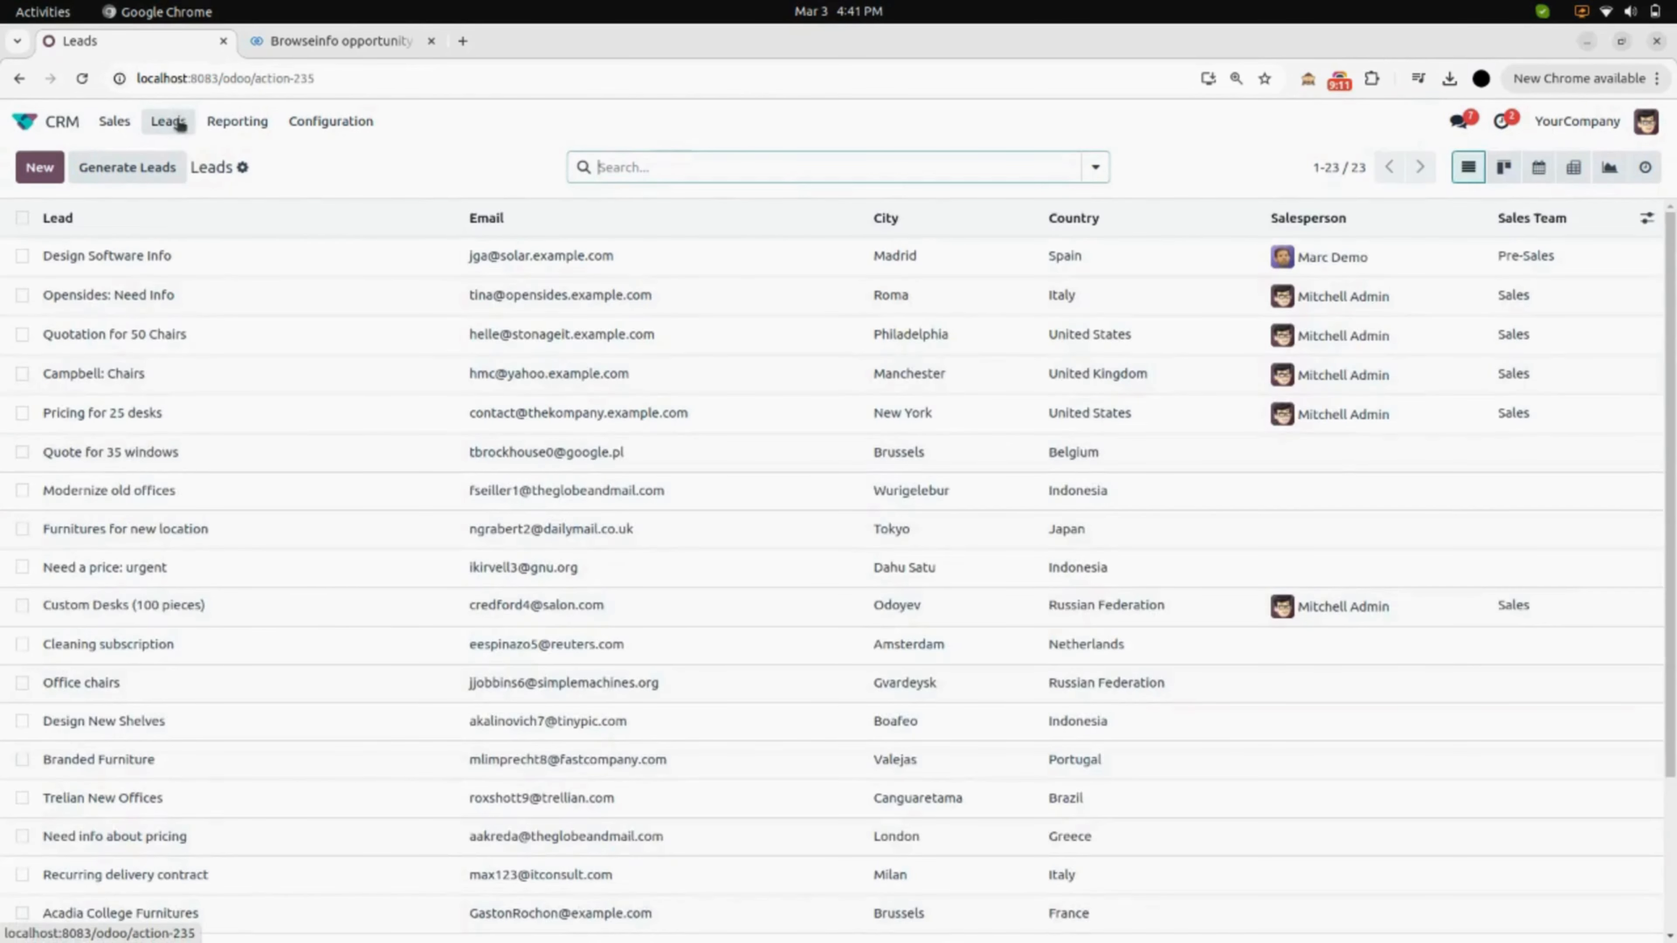
pyautogui.click(1096, 169)
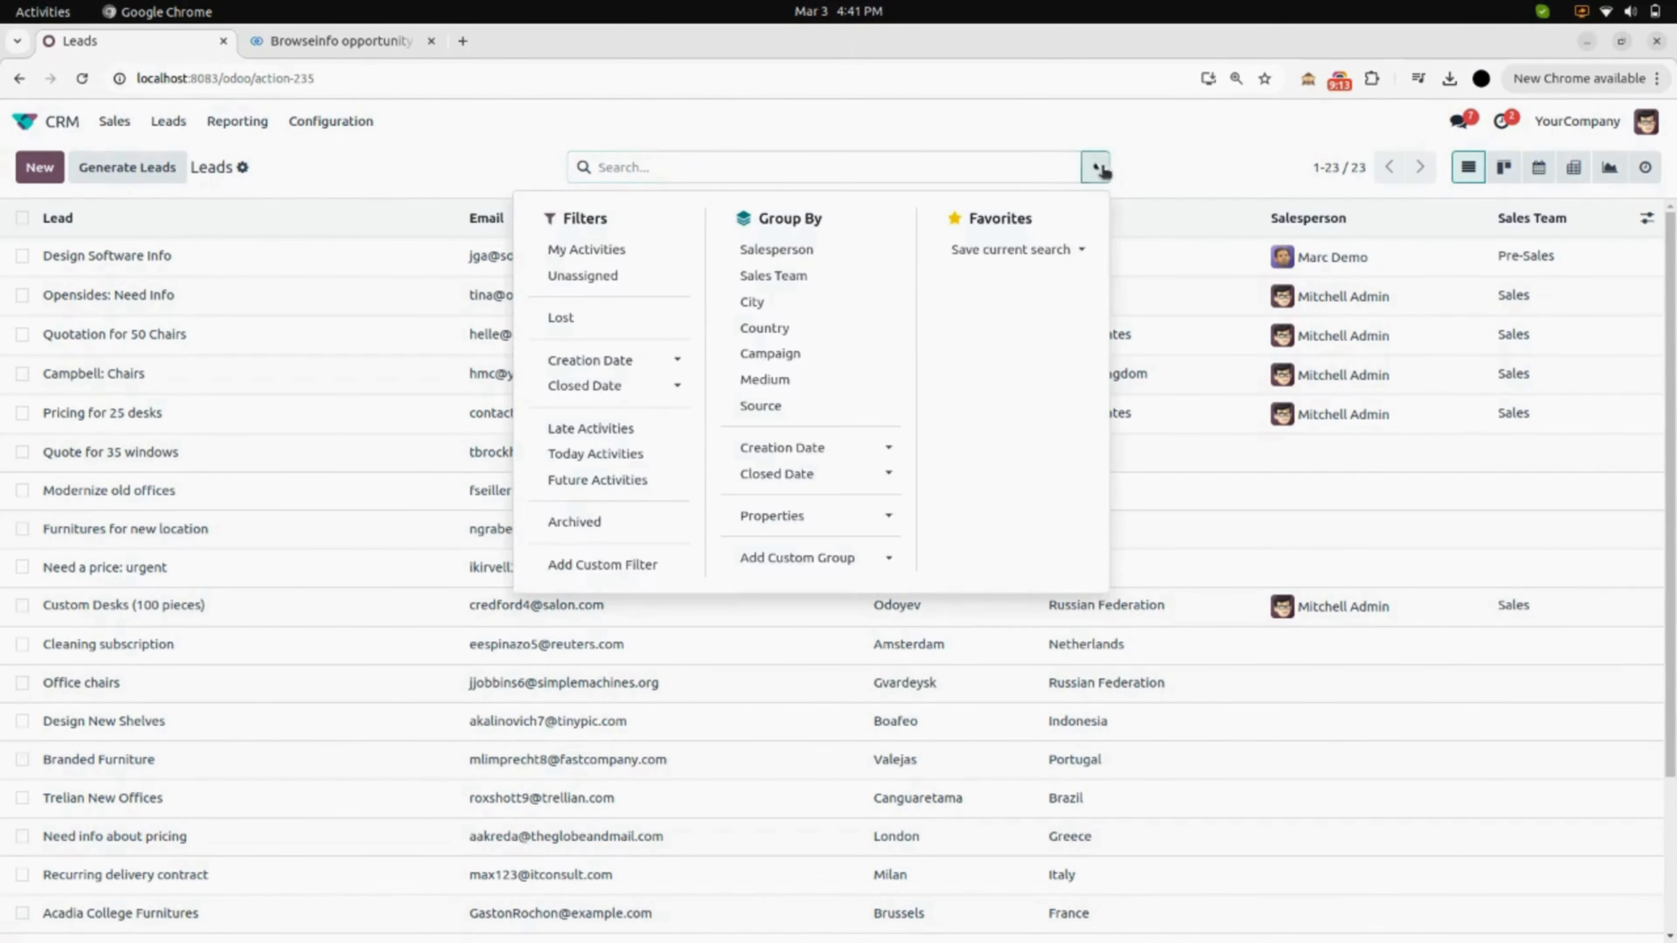
pyautogui.click(811, 559)
pyautogui.scroll(-15, 809, 494)
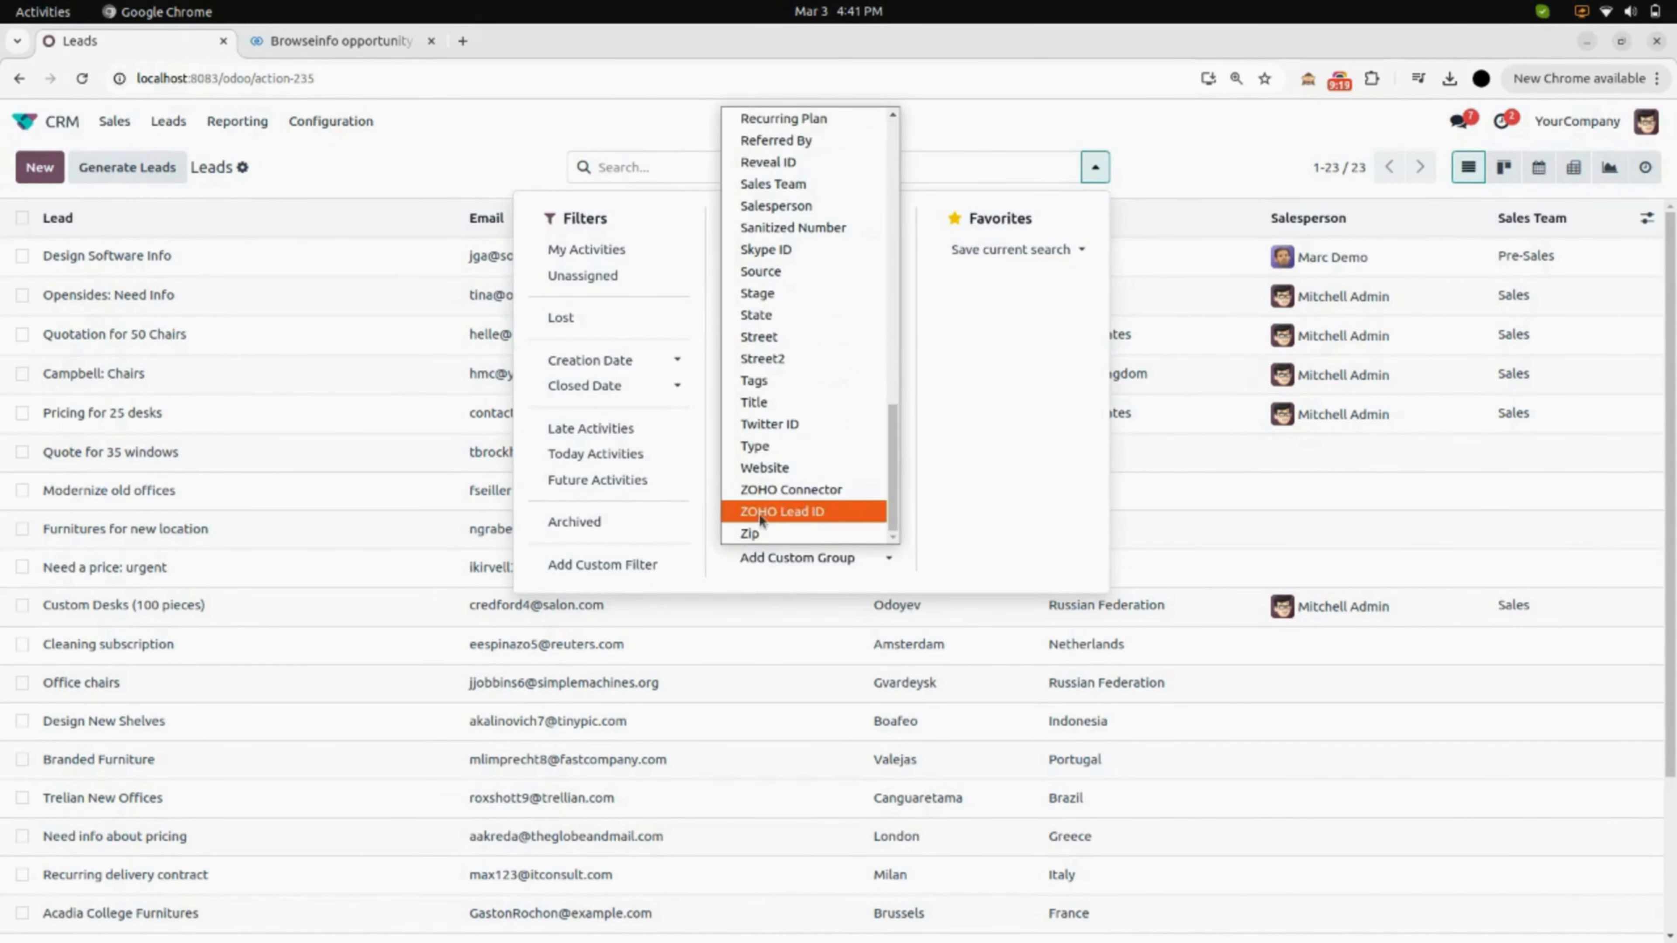
pyautogui.click(826, 512)
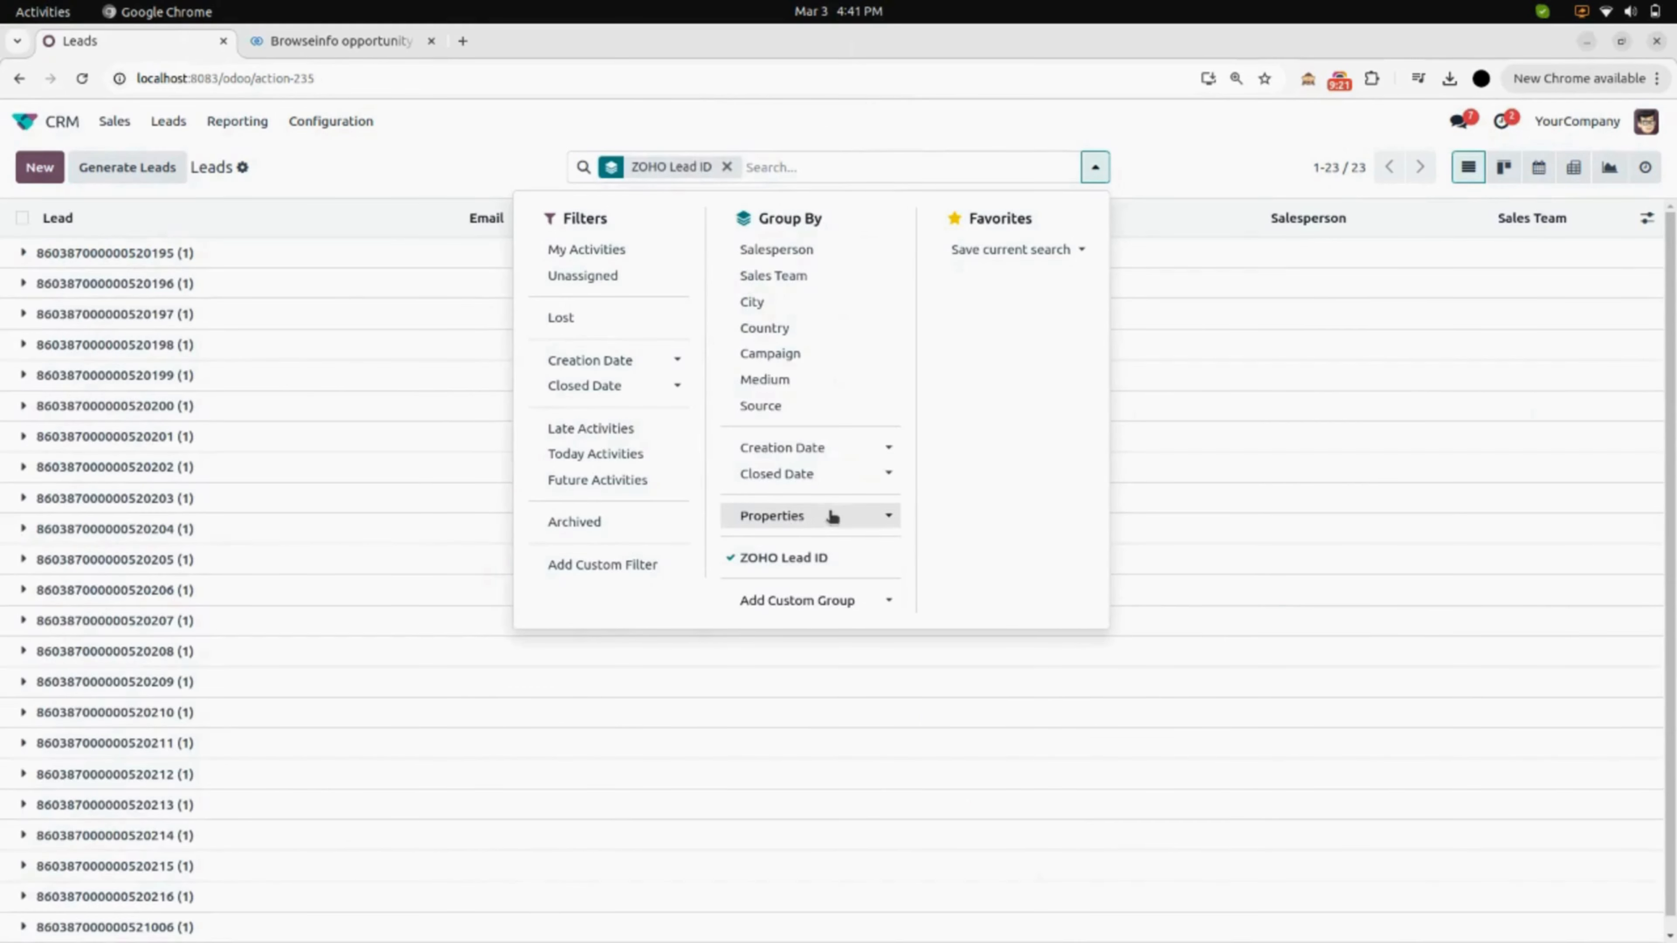
pyautogui.click(1140, 156)
# - Look through the ZOHO Lead ID groups, expand three of them to check their leads, and remove the grouping
pyautogui.scroll(-2, 644, 353)
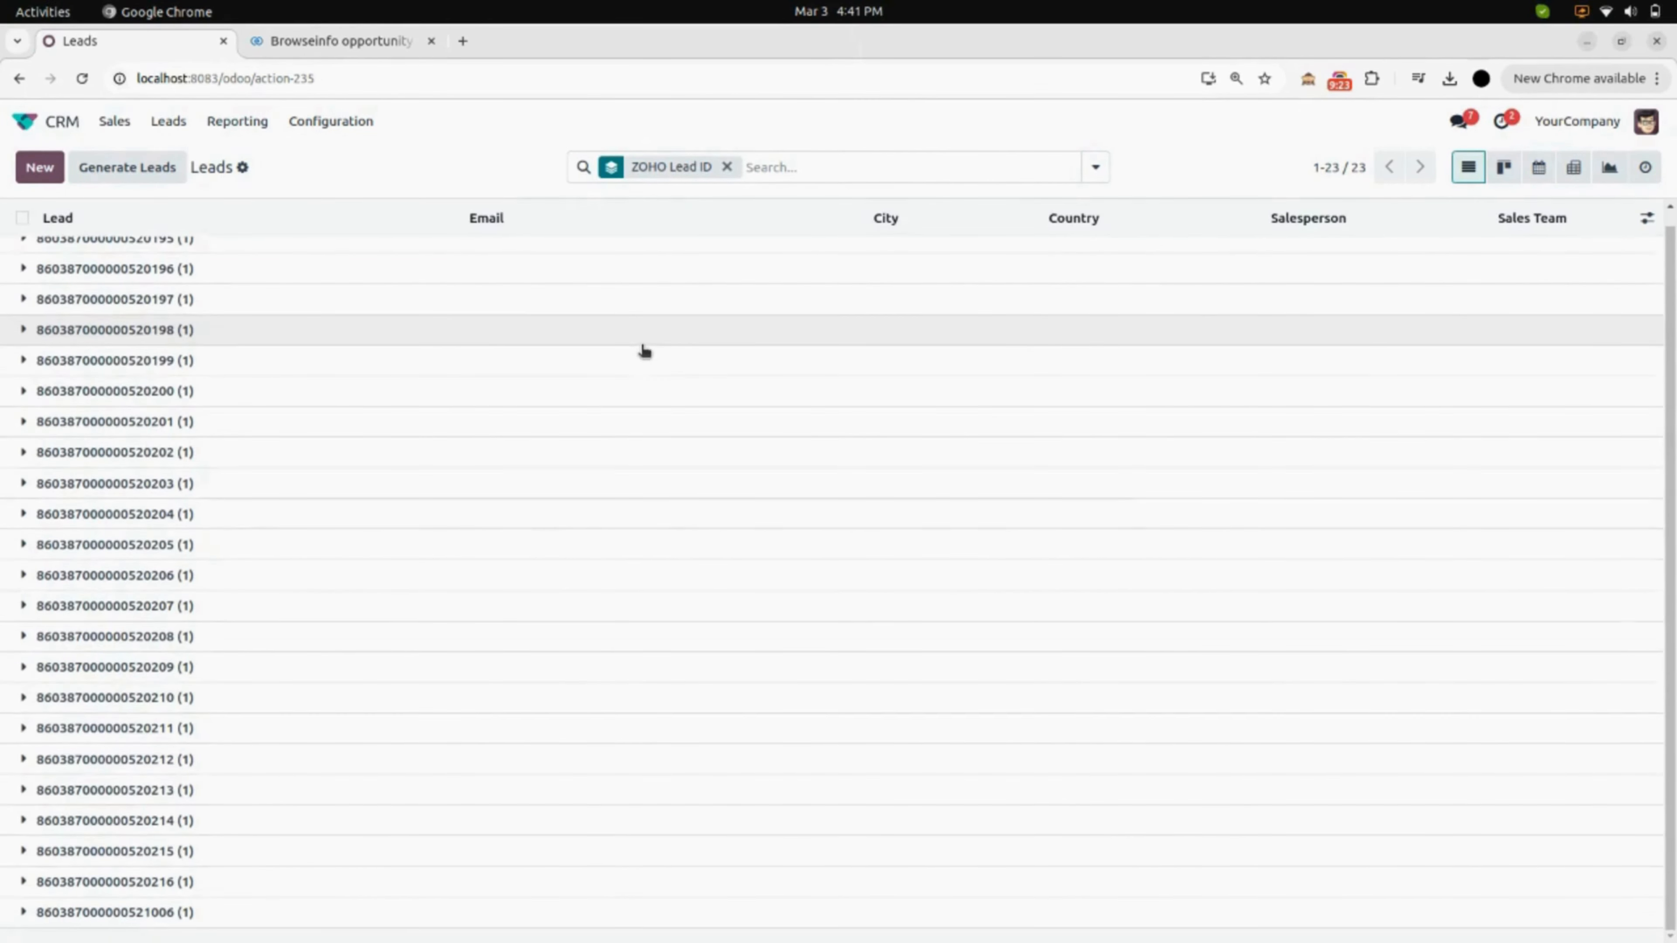
pyautogui.scroll(2, 655, 398)
pyautogui.click(173, 285)
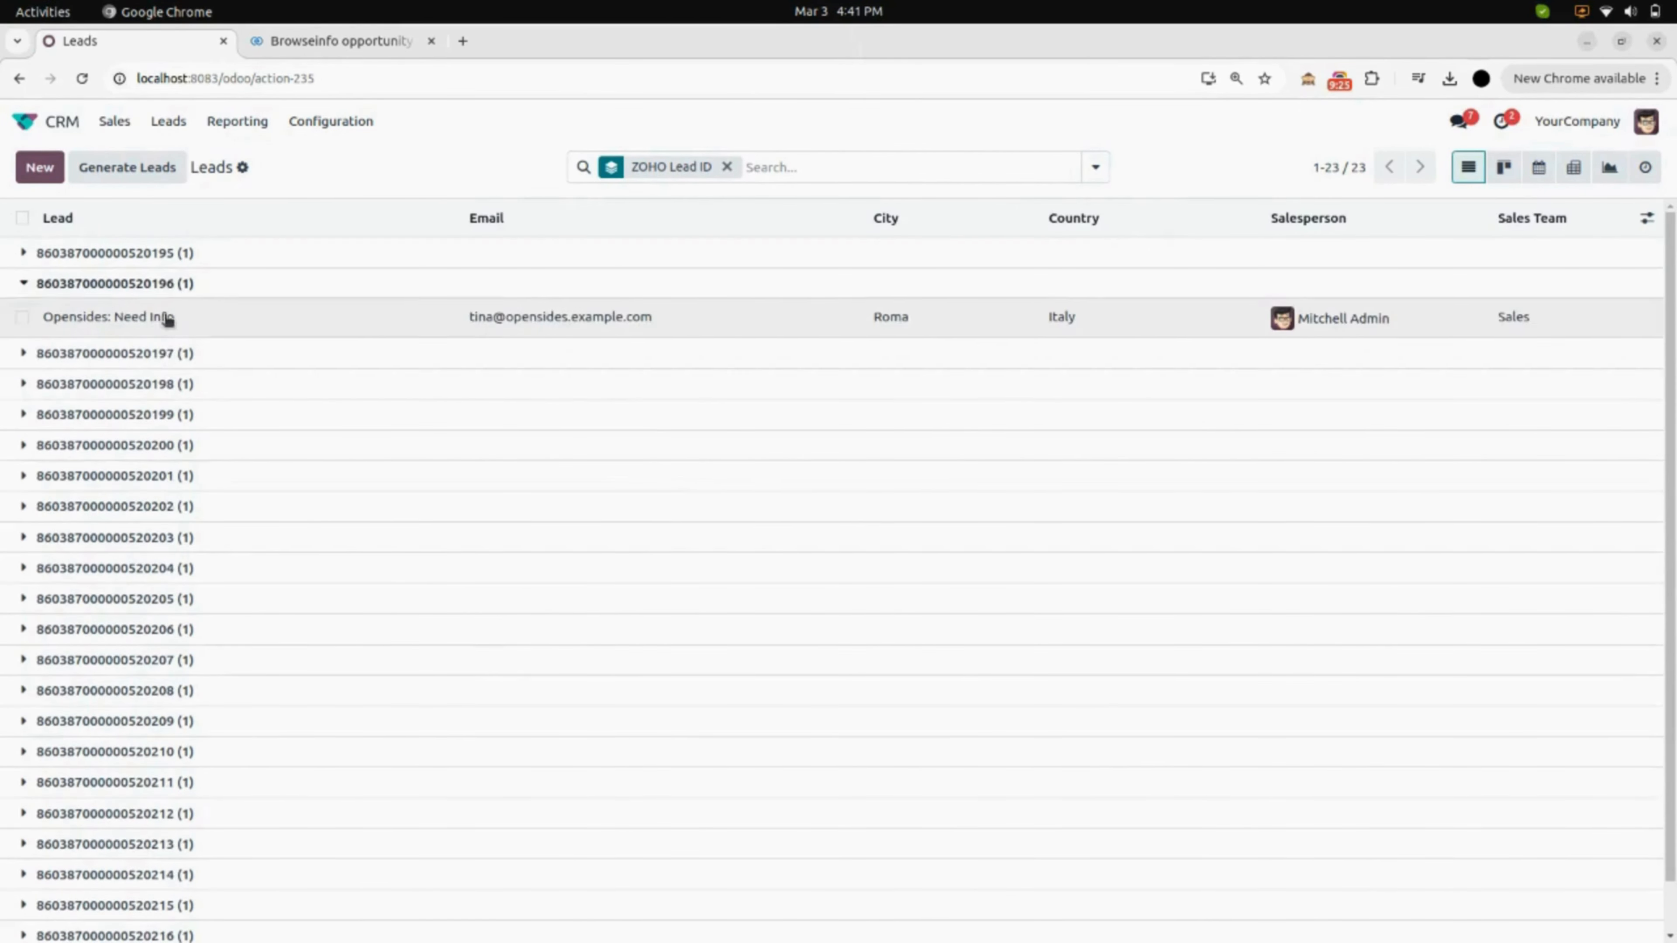
pyautogui.click(165, 356)
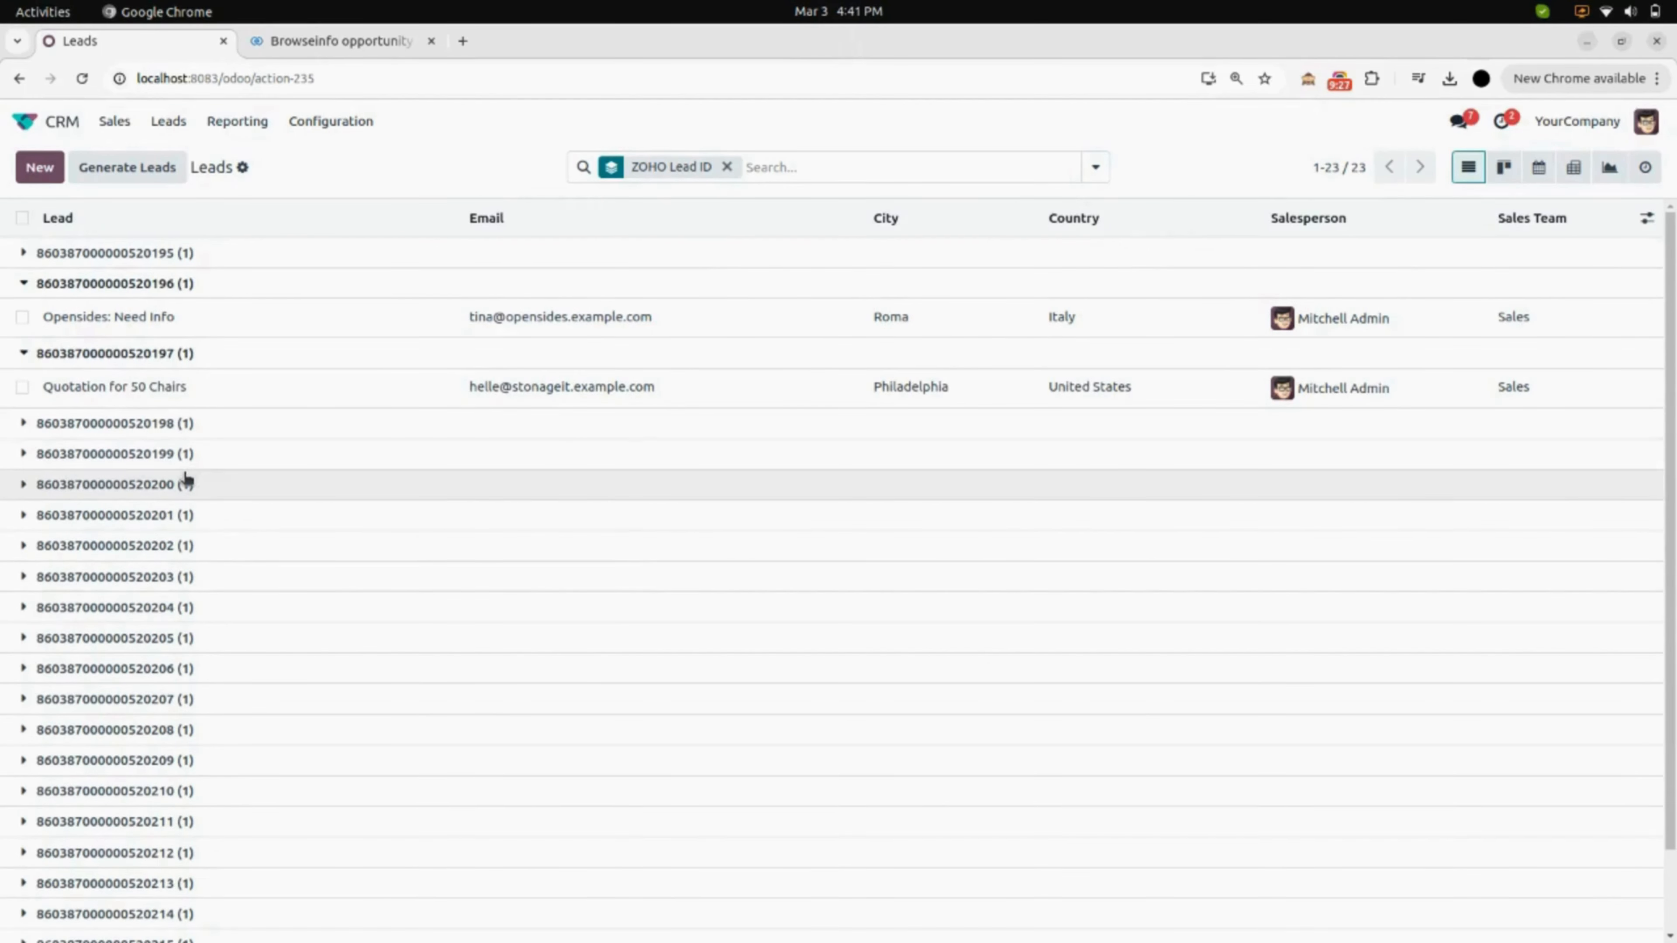
pyautogui.click(185, 484)
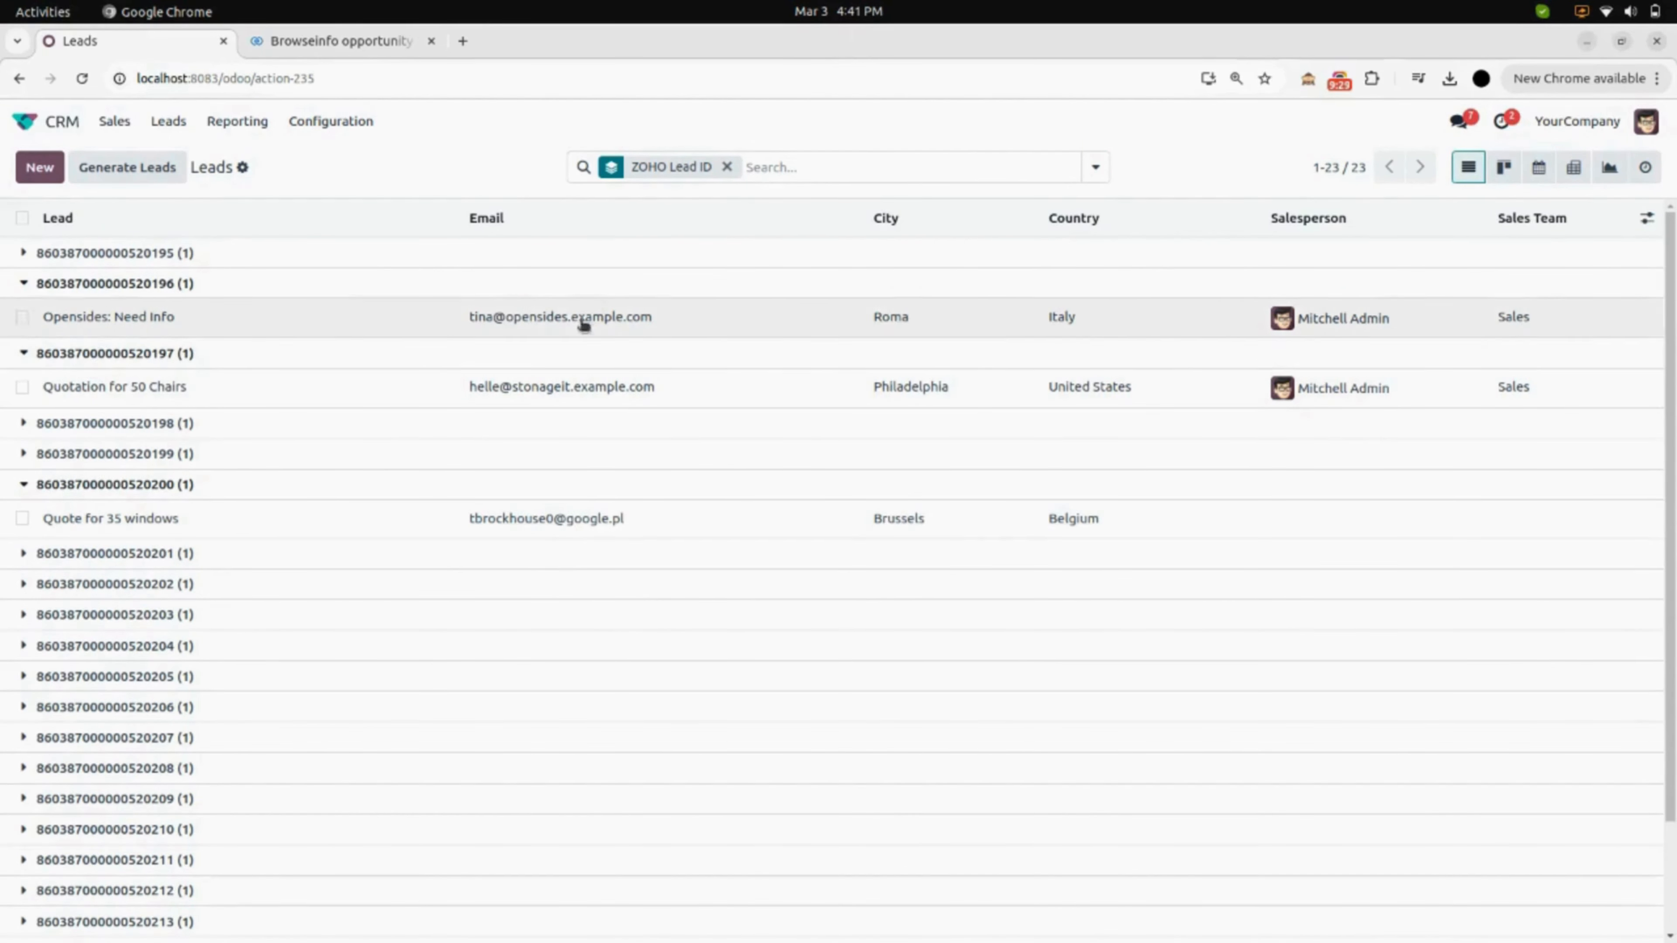
pyautogui.click(726, 168)
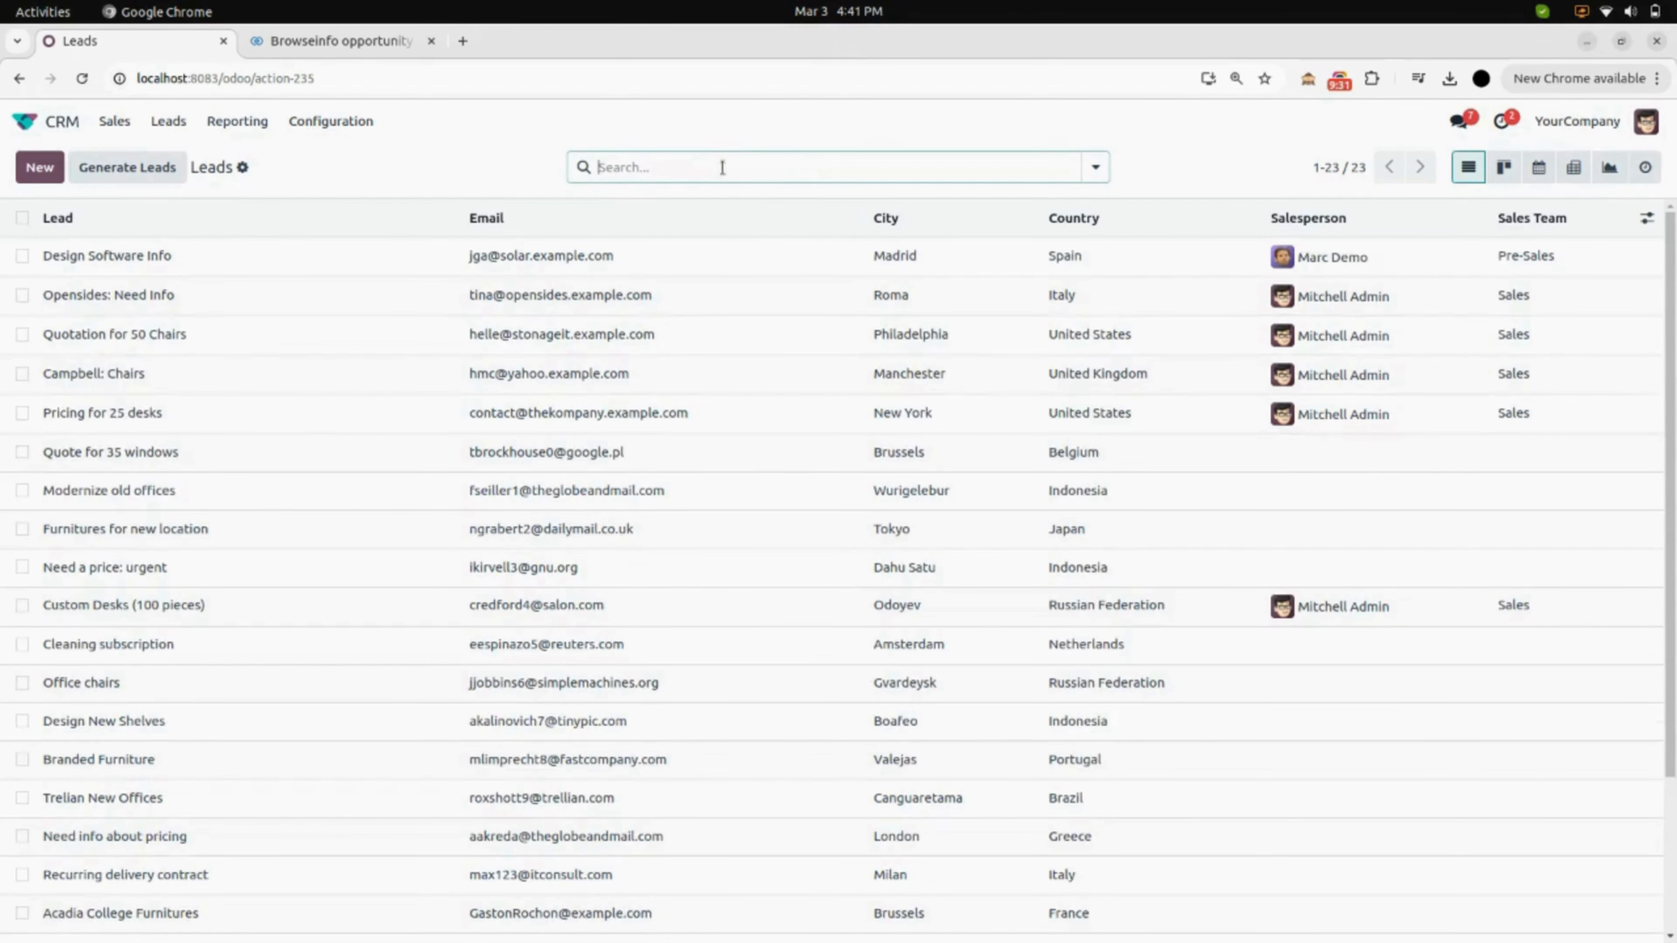
# - Open the lead "Browseinfo opportunity's opportunity" from the Leads list and examine its fields and Zoho Details
pyautogui.scroll(-2, 268, 429)
pyautogui.scroll(2, 303, 357)
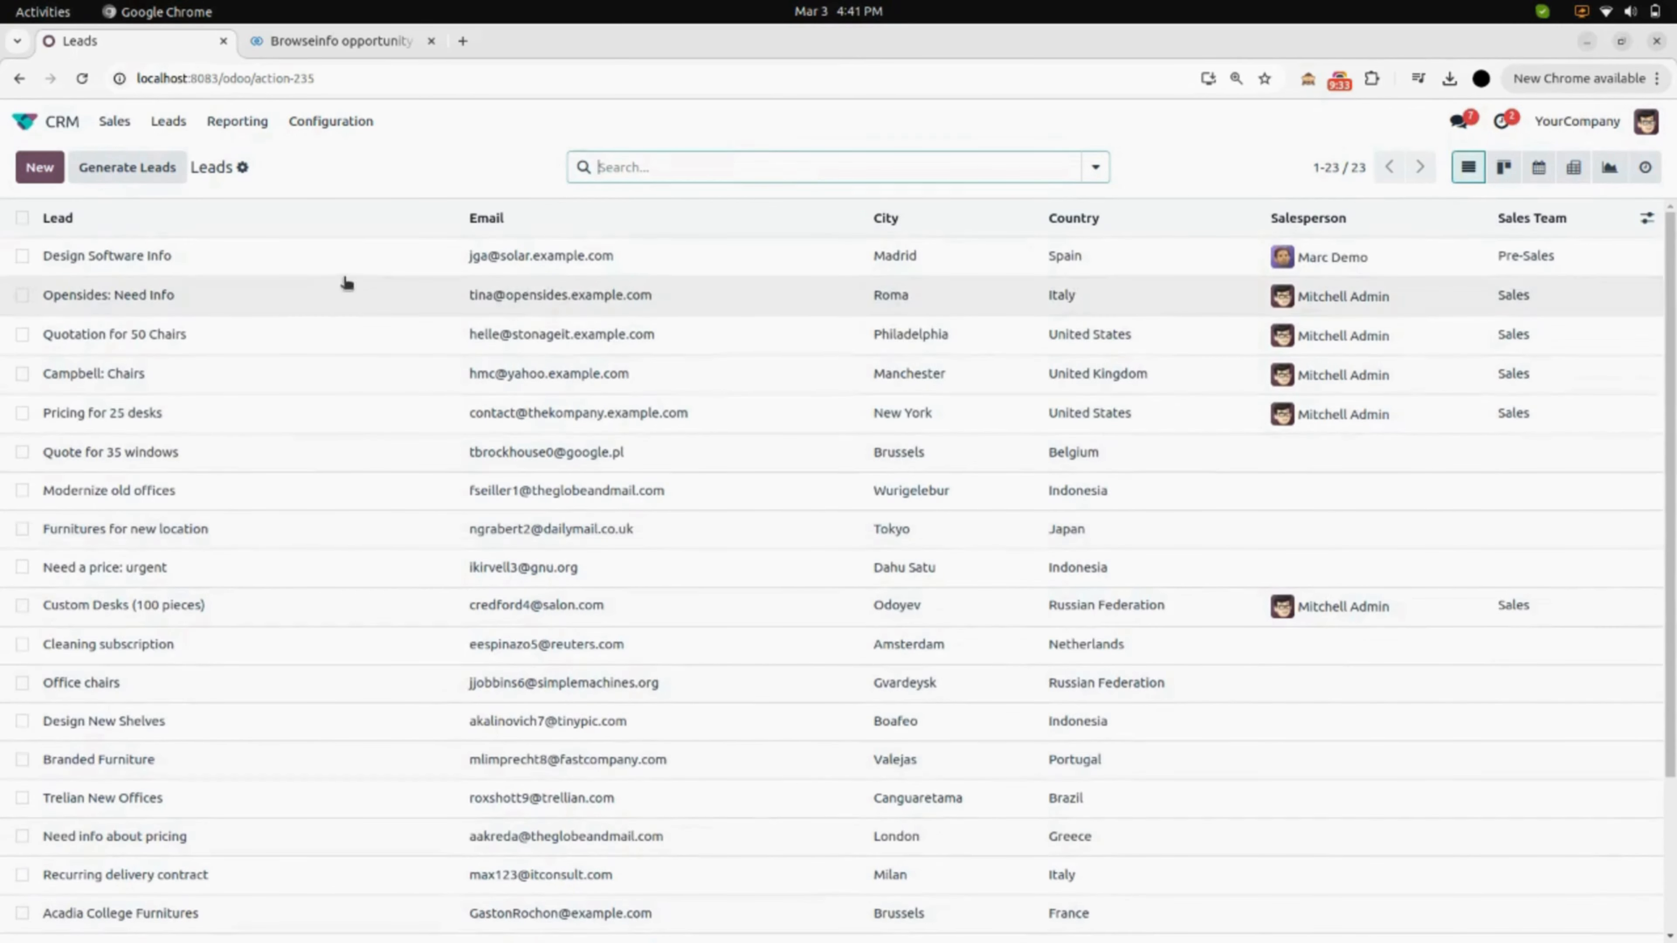
pyautogui.scroll(-3, 327, 594)
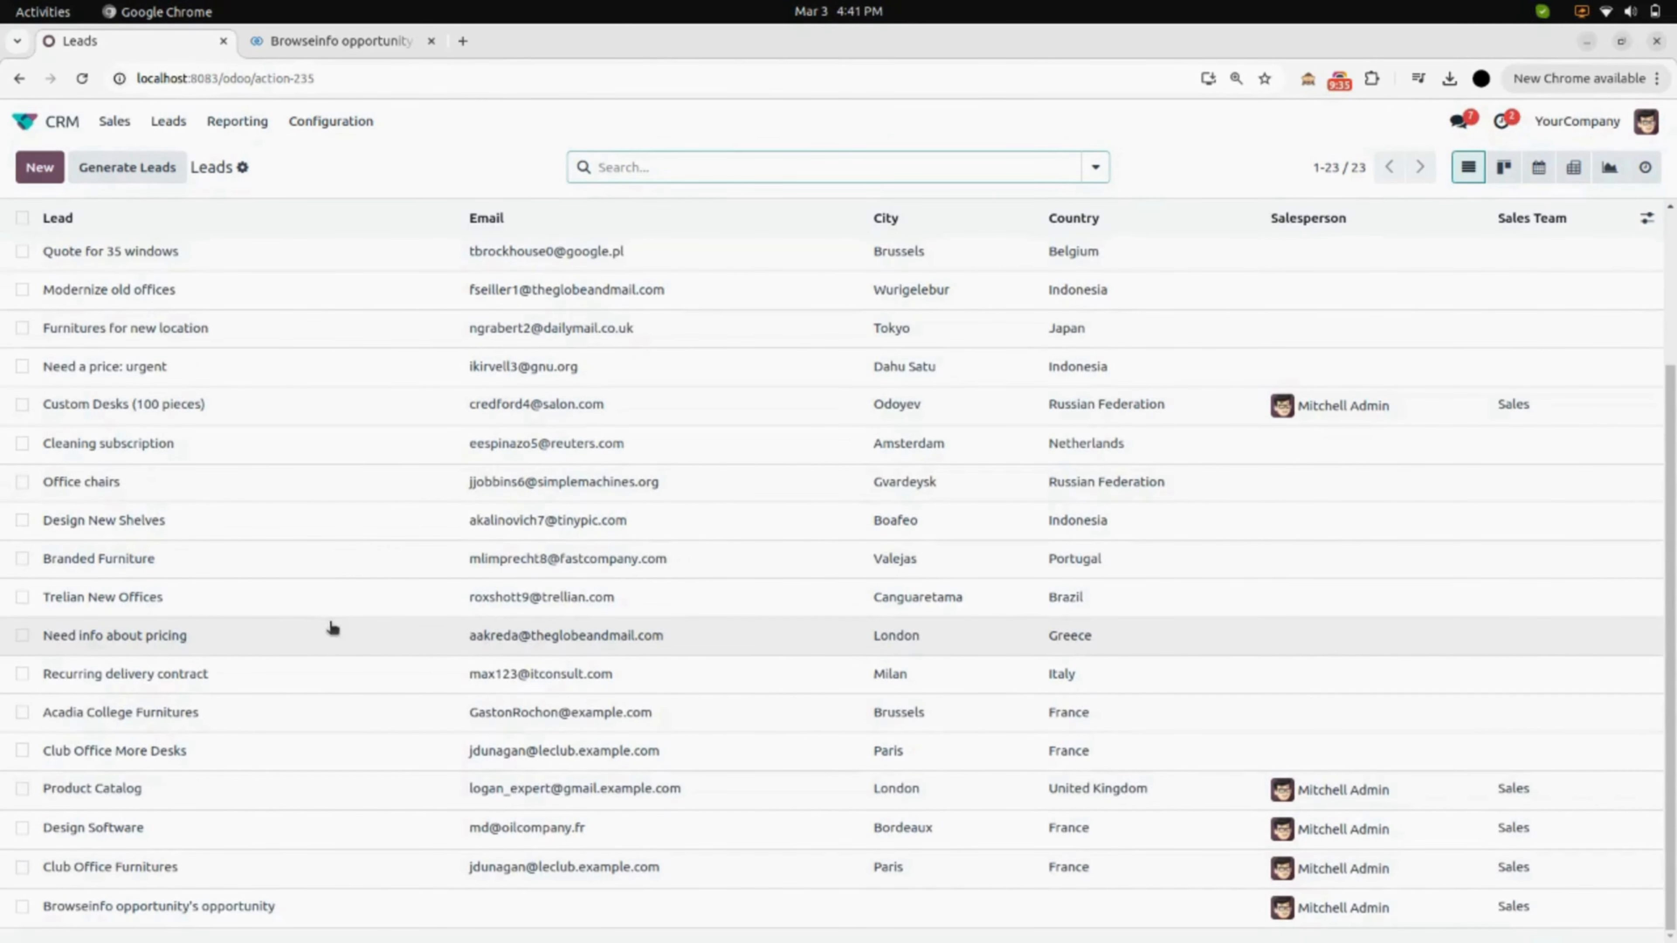
pyautogui.click(361, 911)
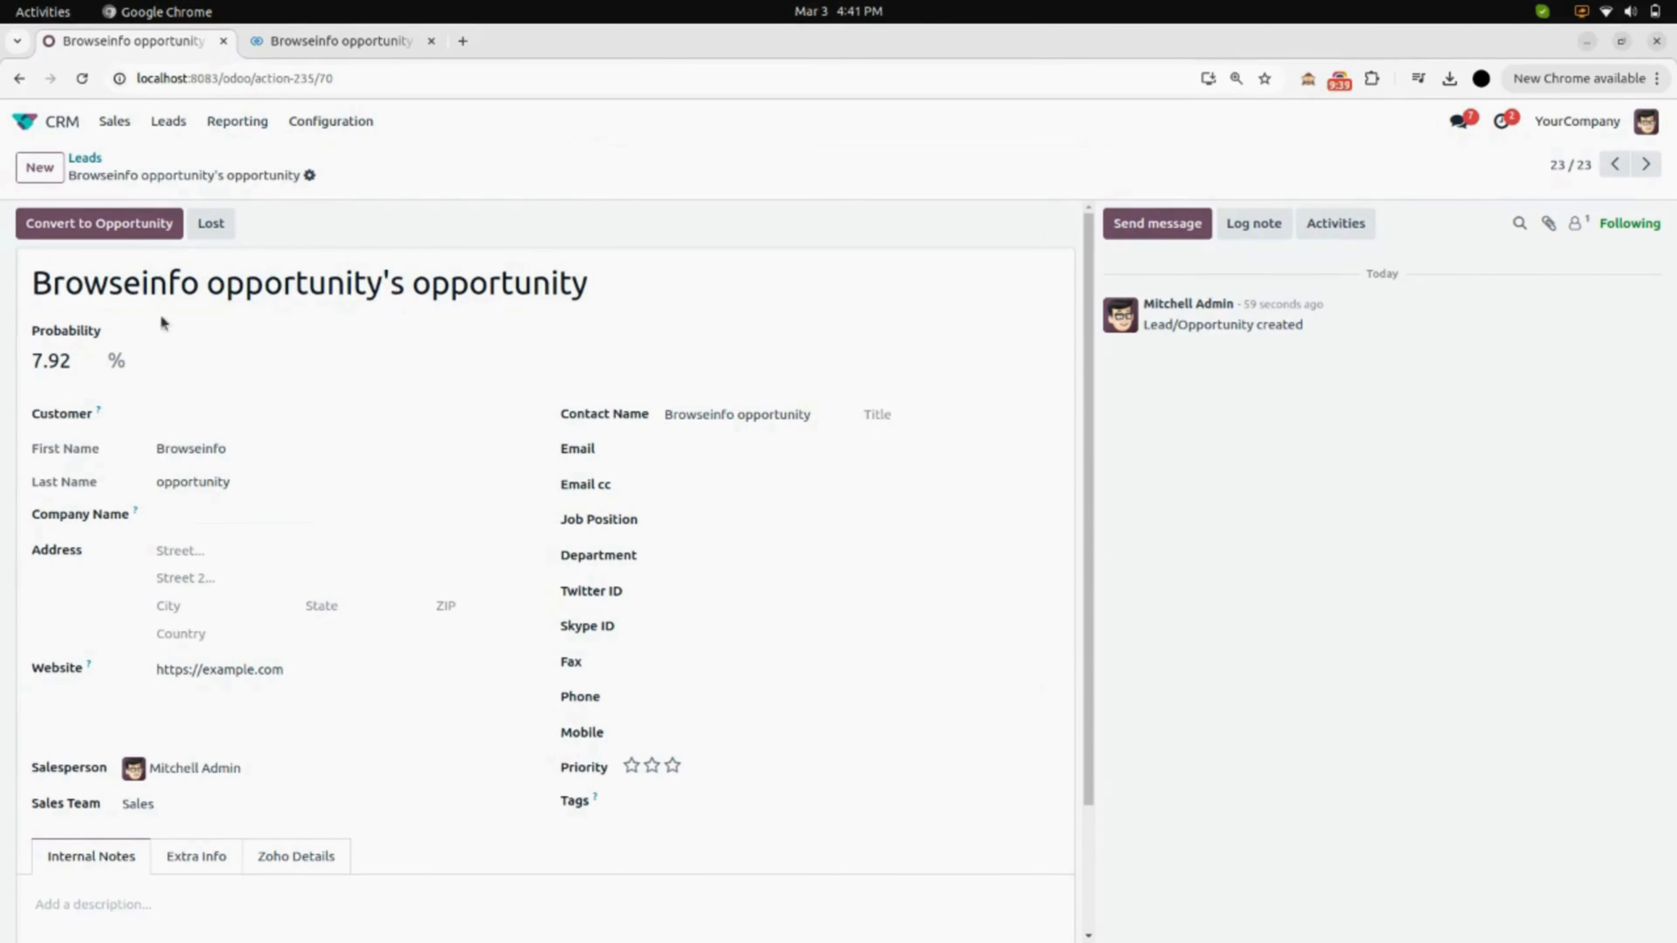
pyautogui.scroll(-3, 518, 333)
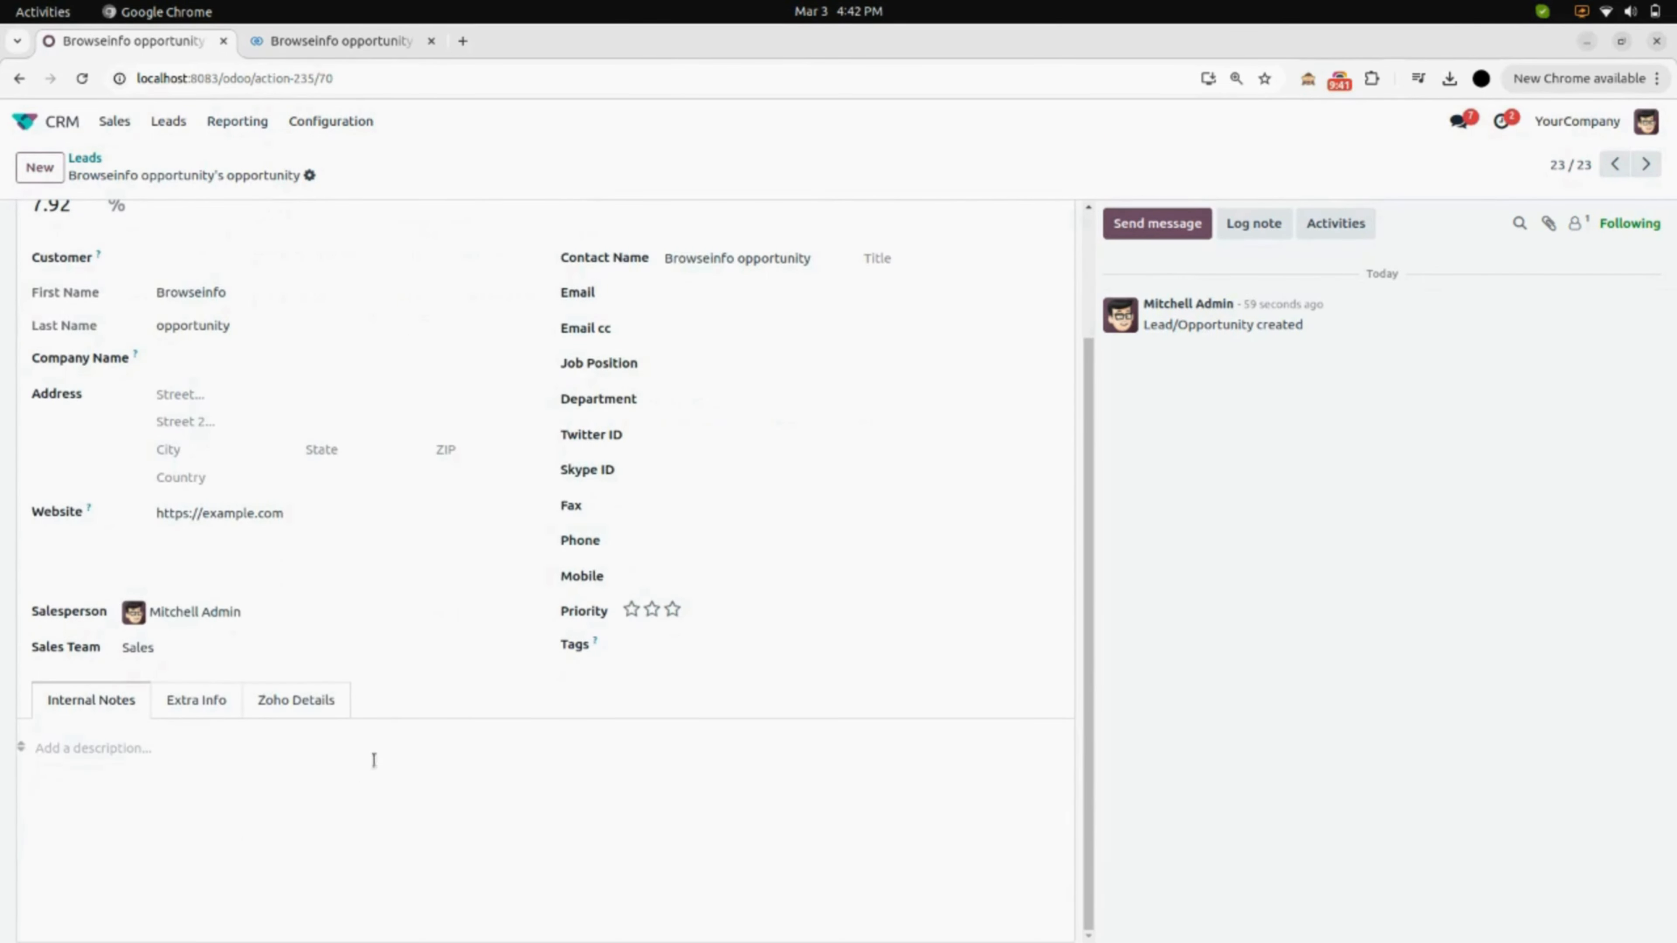
pyautogui.scroll(1, 324, 713)
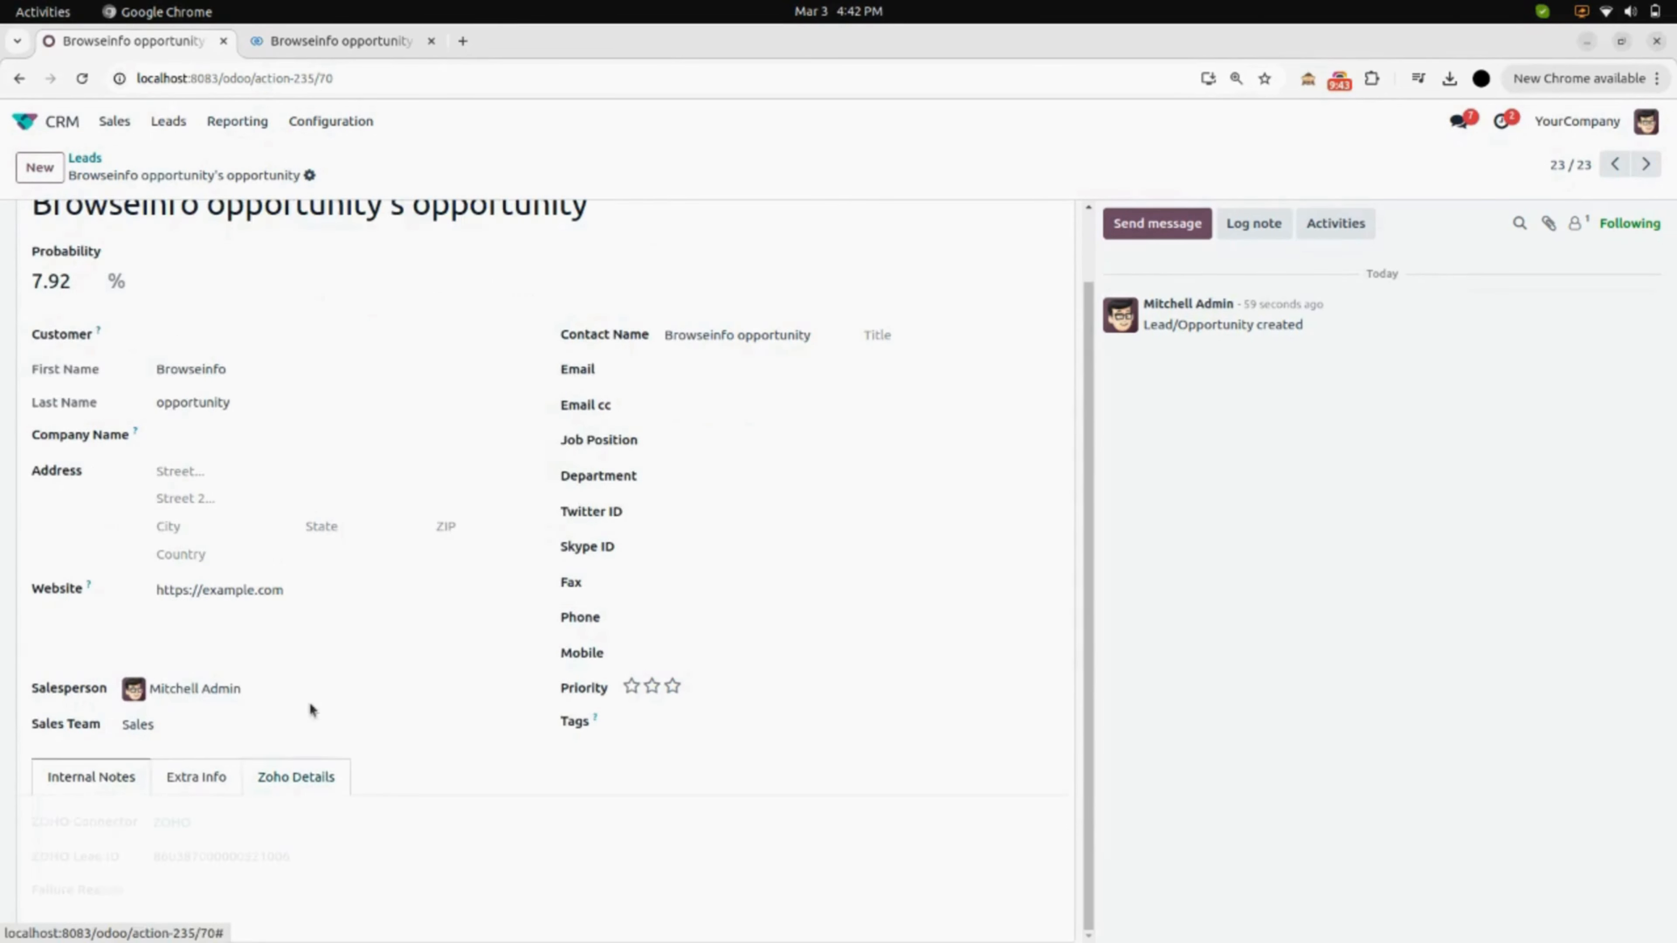
pyautogui.click(296, 777)
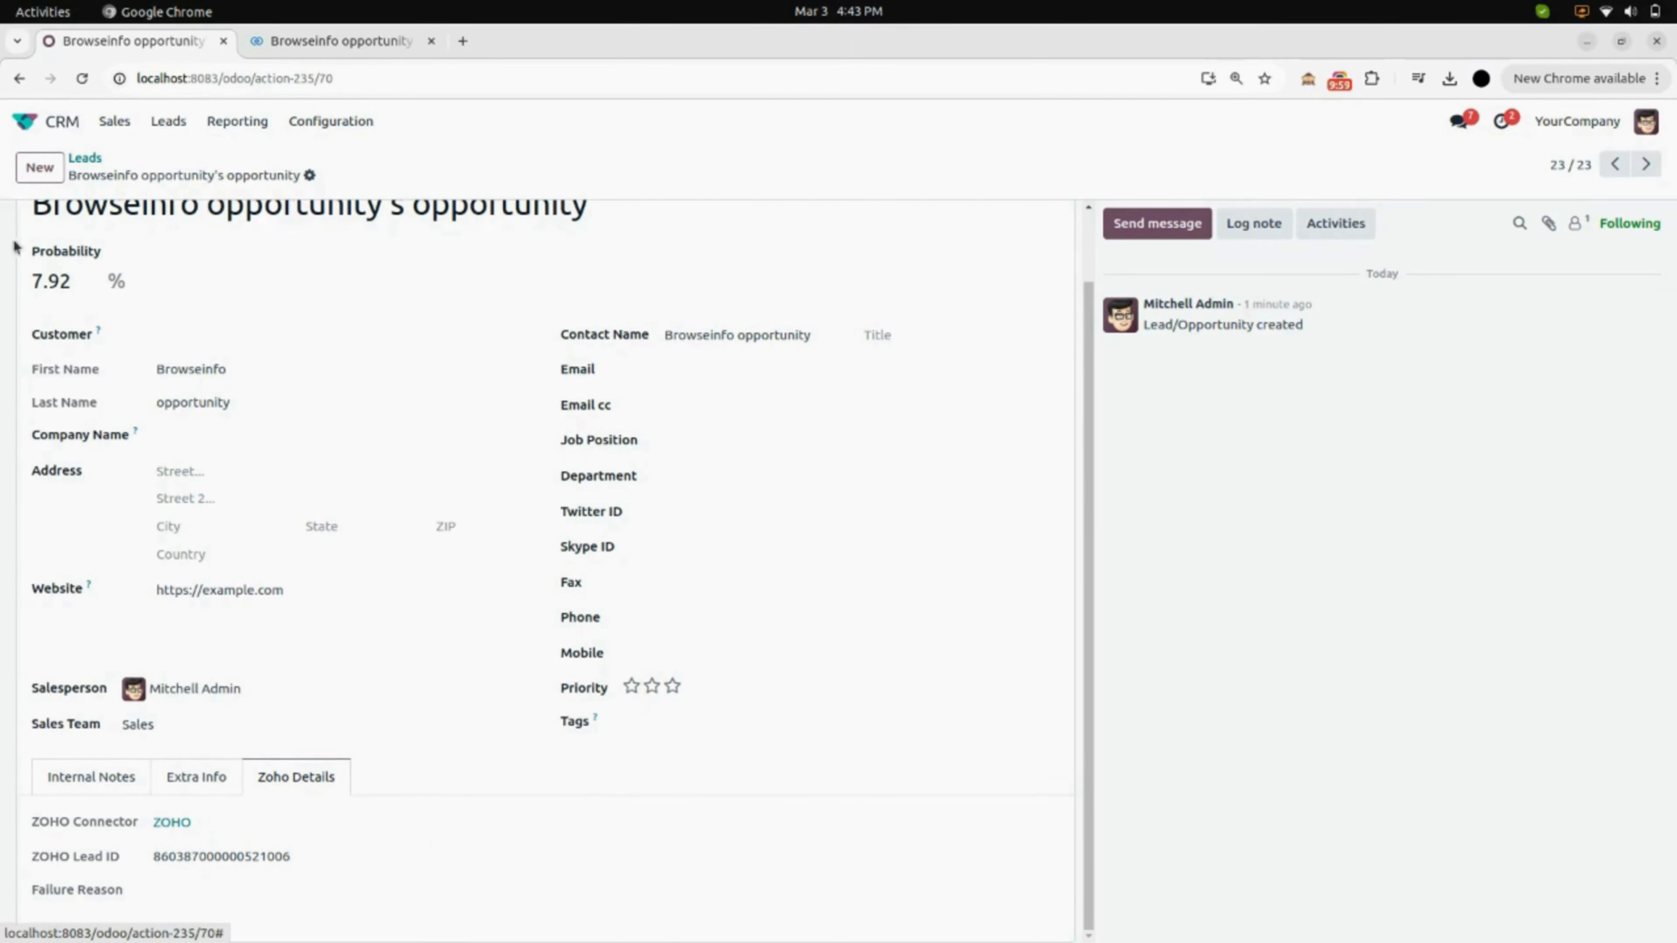
# - Back in the Leads list, select "Quote for 35 windows" and "Modernize old offices", check for the Zoho Export Lead action, and clear the selection
pyautogui.click(85, 158)
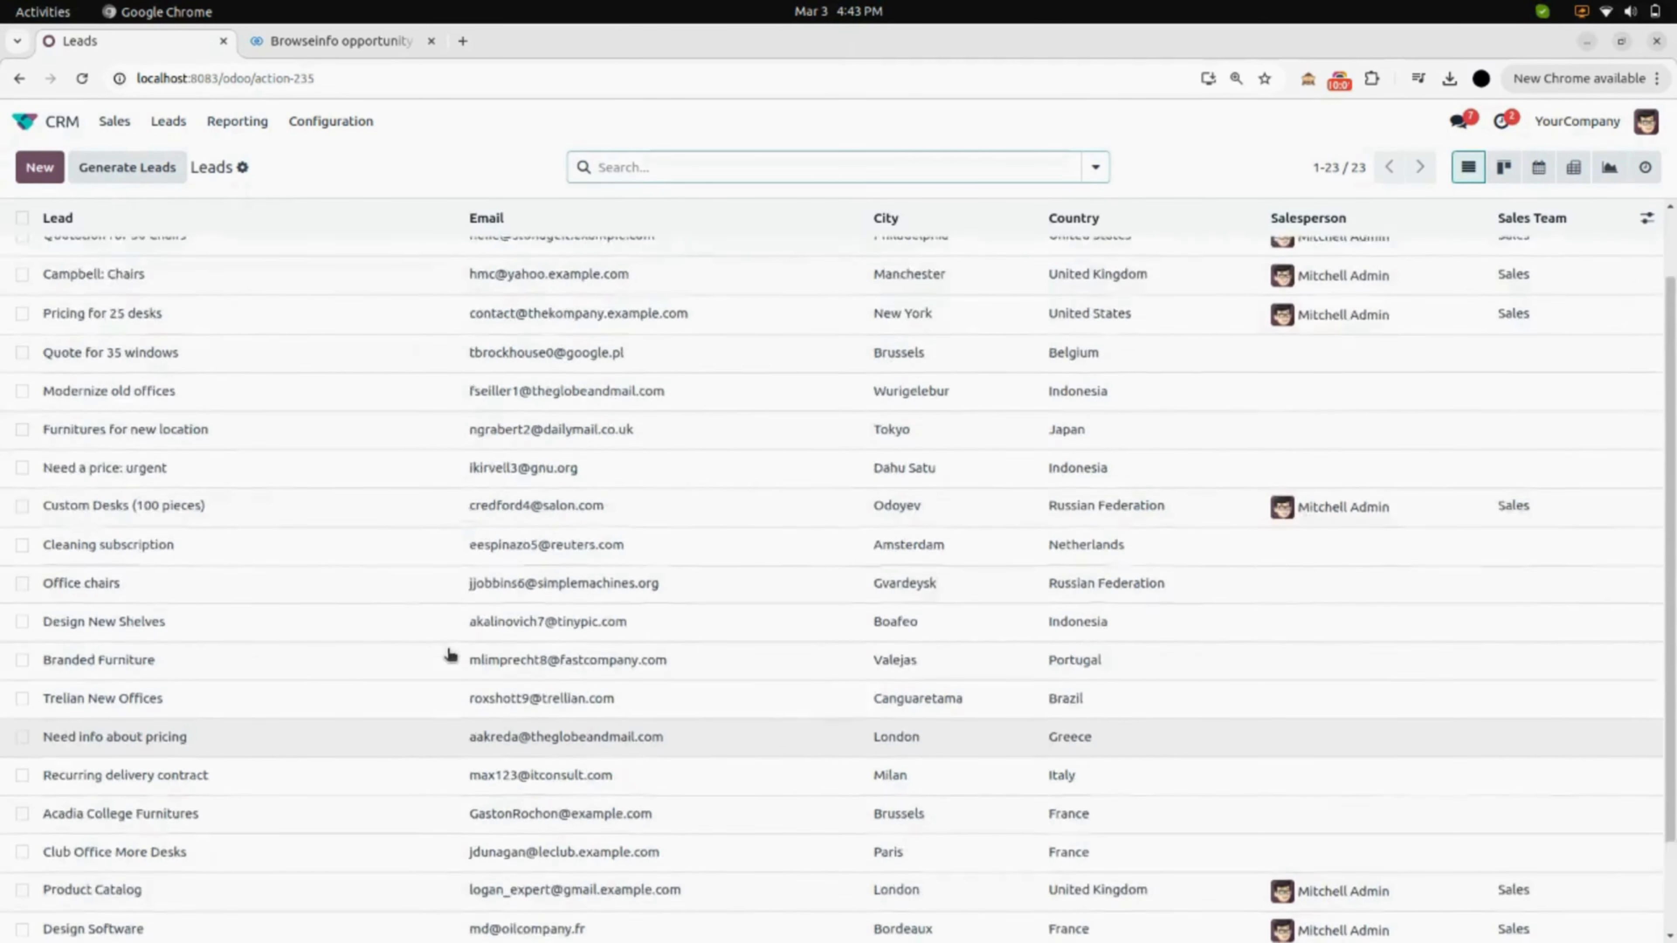
pyautogui.scroll(2, 449, 653)
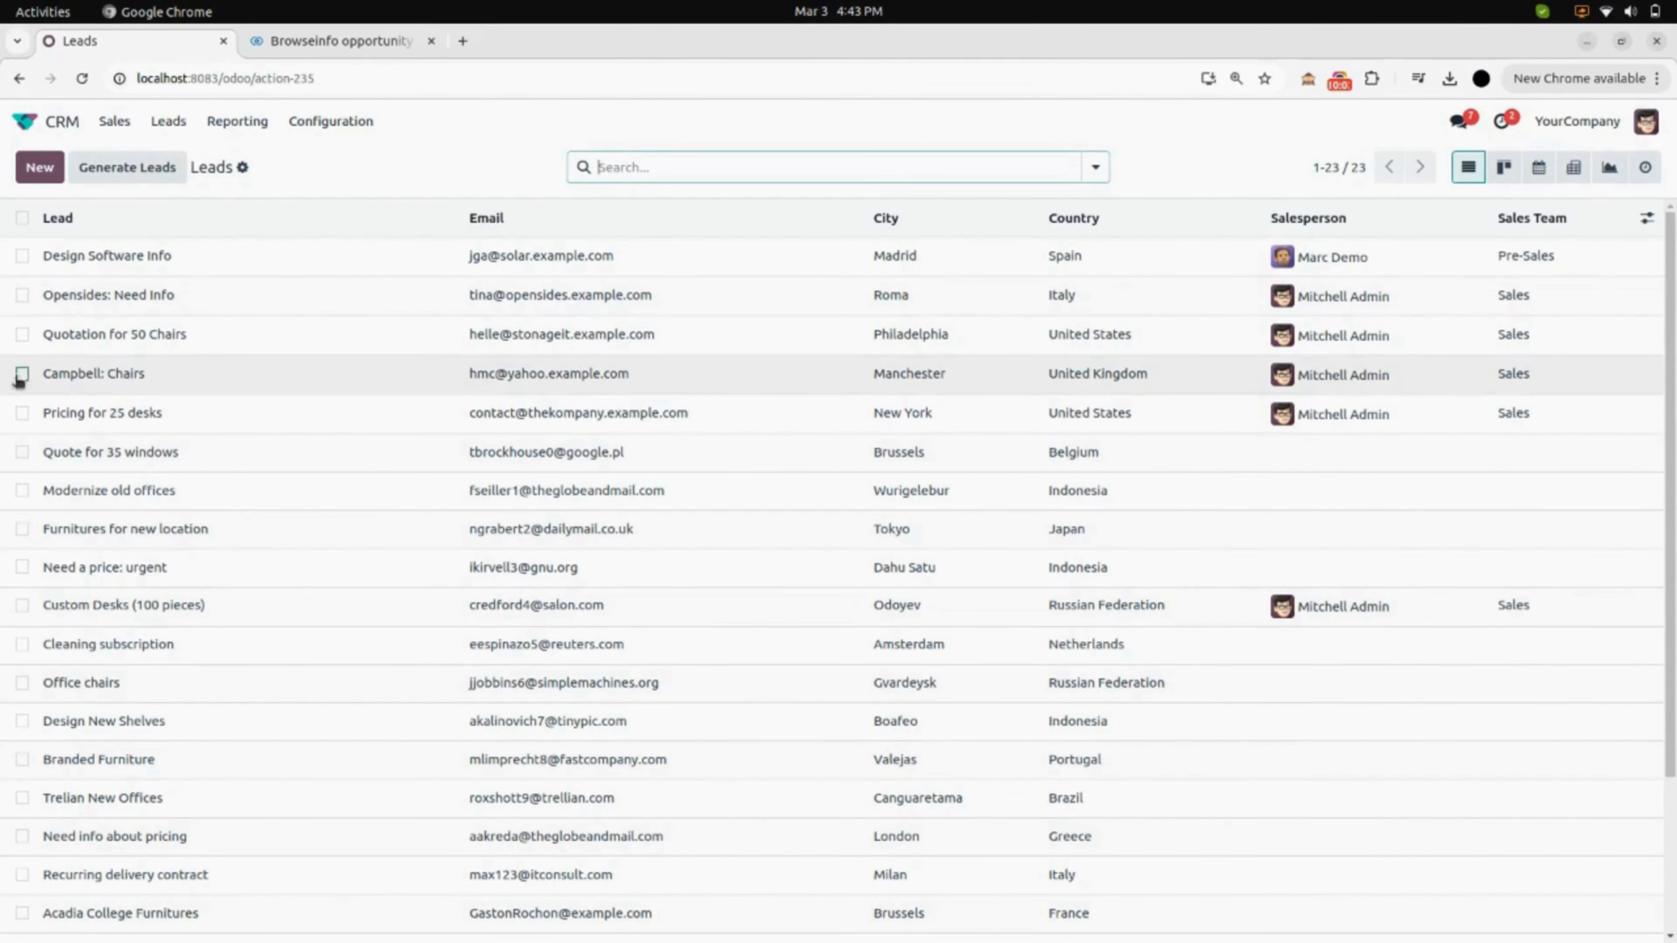
pyautogui.click(22, 452)
pyautogui.click(22, 490)
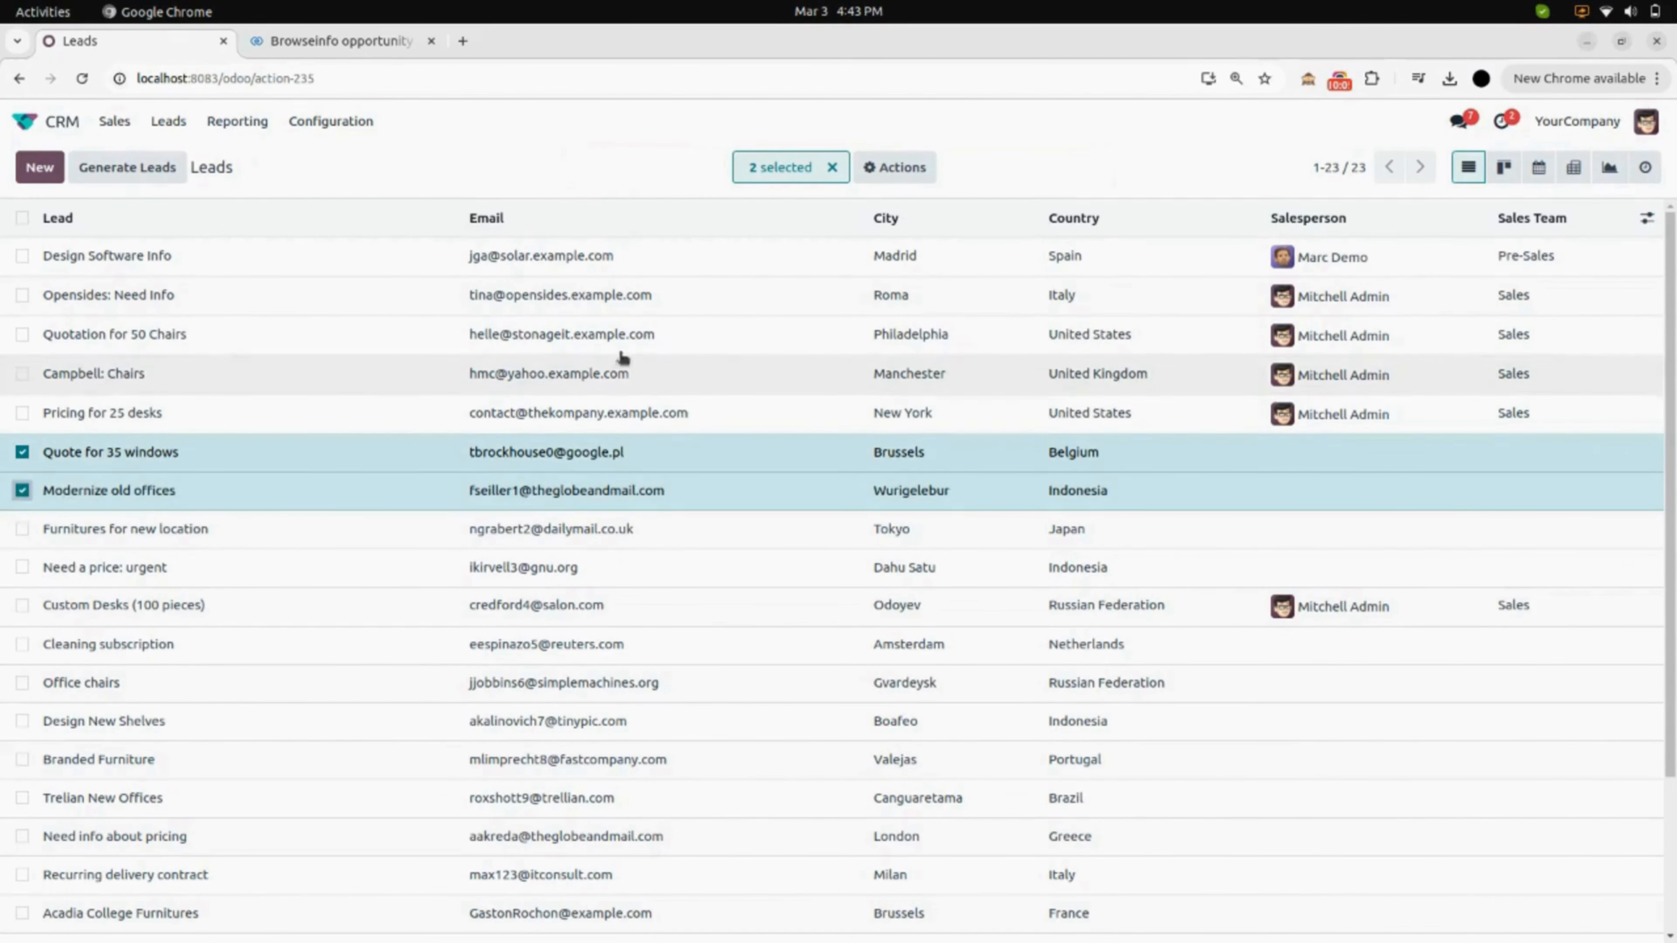
pyautogui.click(908, 169)
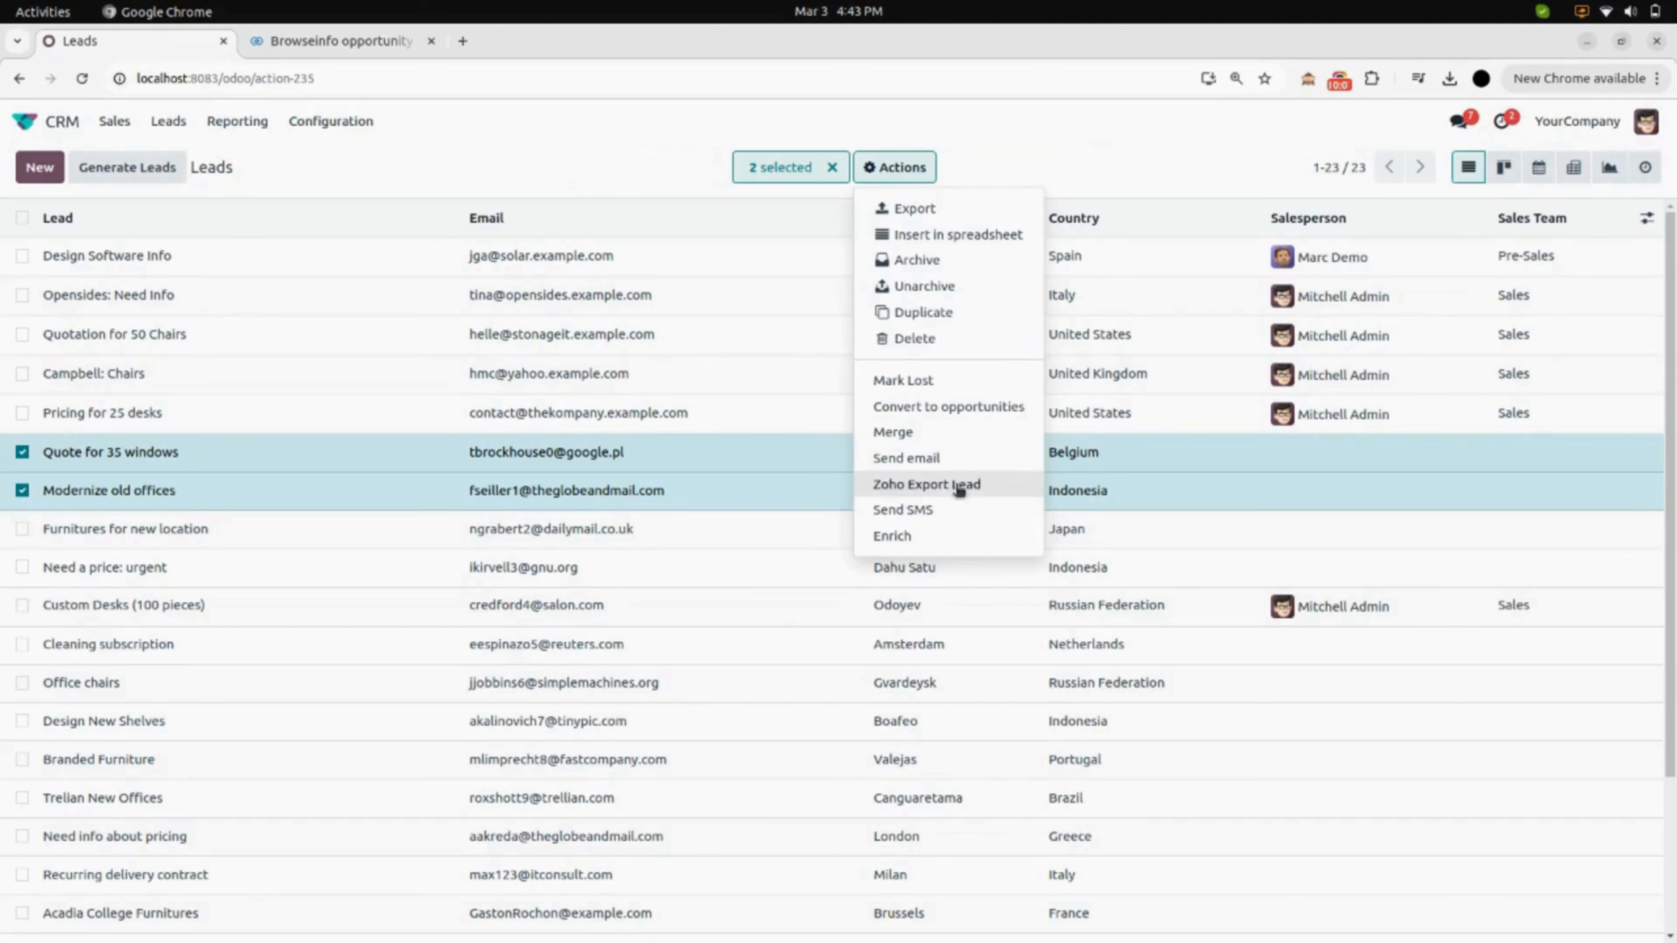
pyautogui.click(580, 166)
pyautogui.click(832, 166)
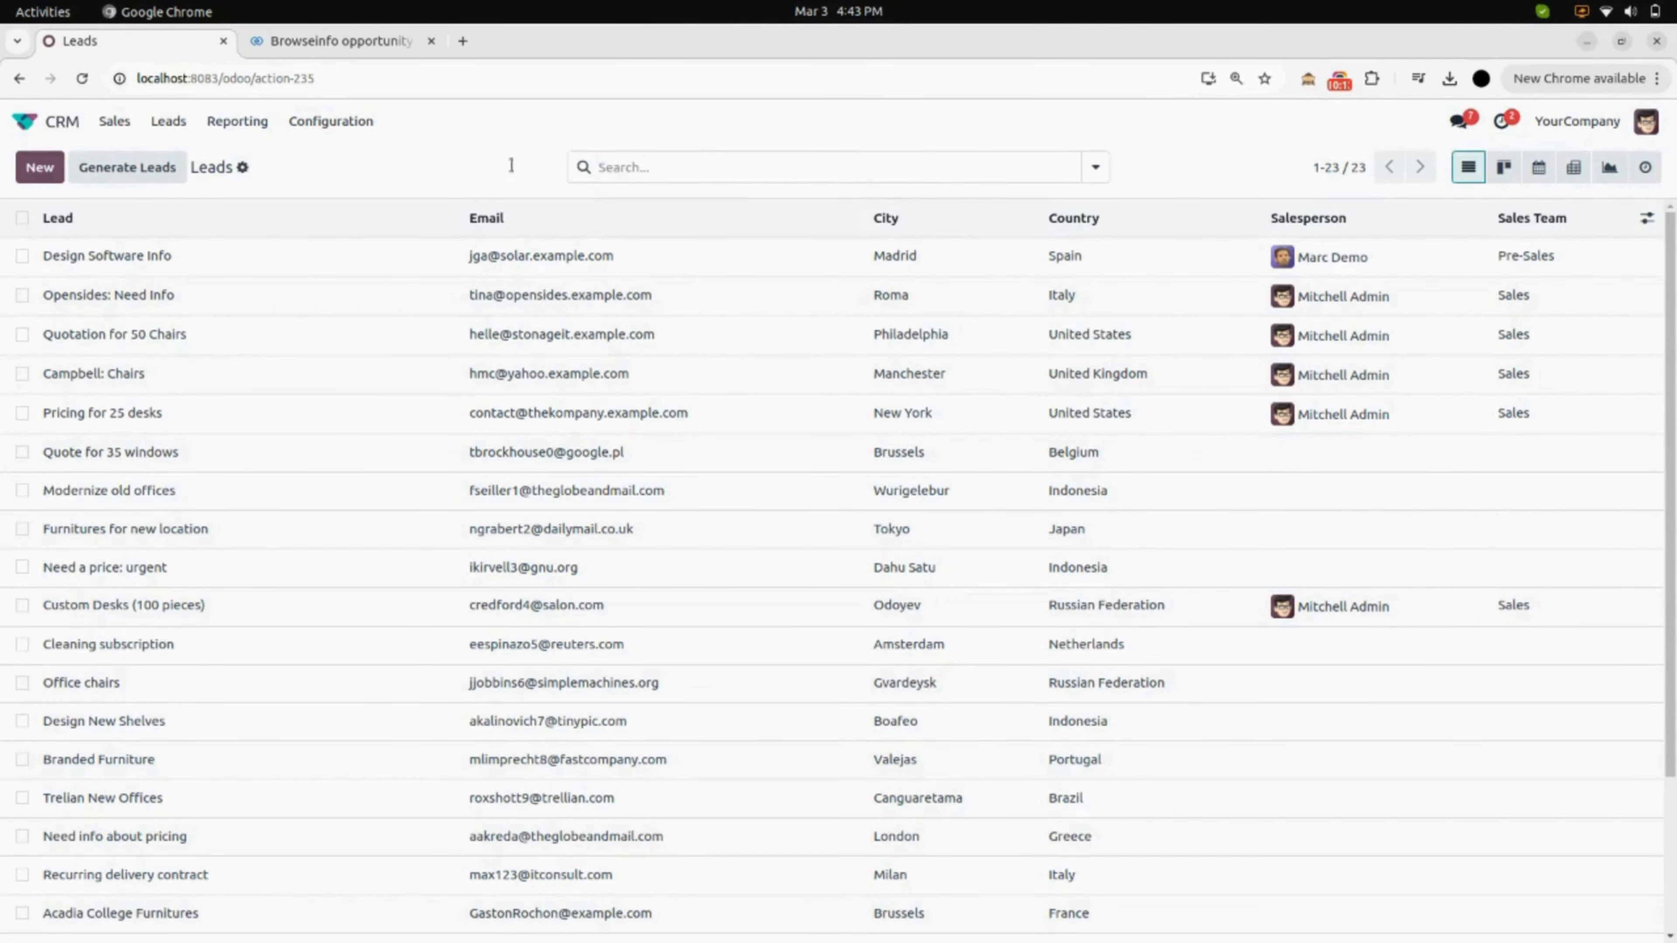
# - Open the ZOHO record in the Zoho Connector app and bring up its user synchronisation settings
pyautogui.click(30, 124)
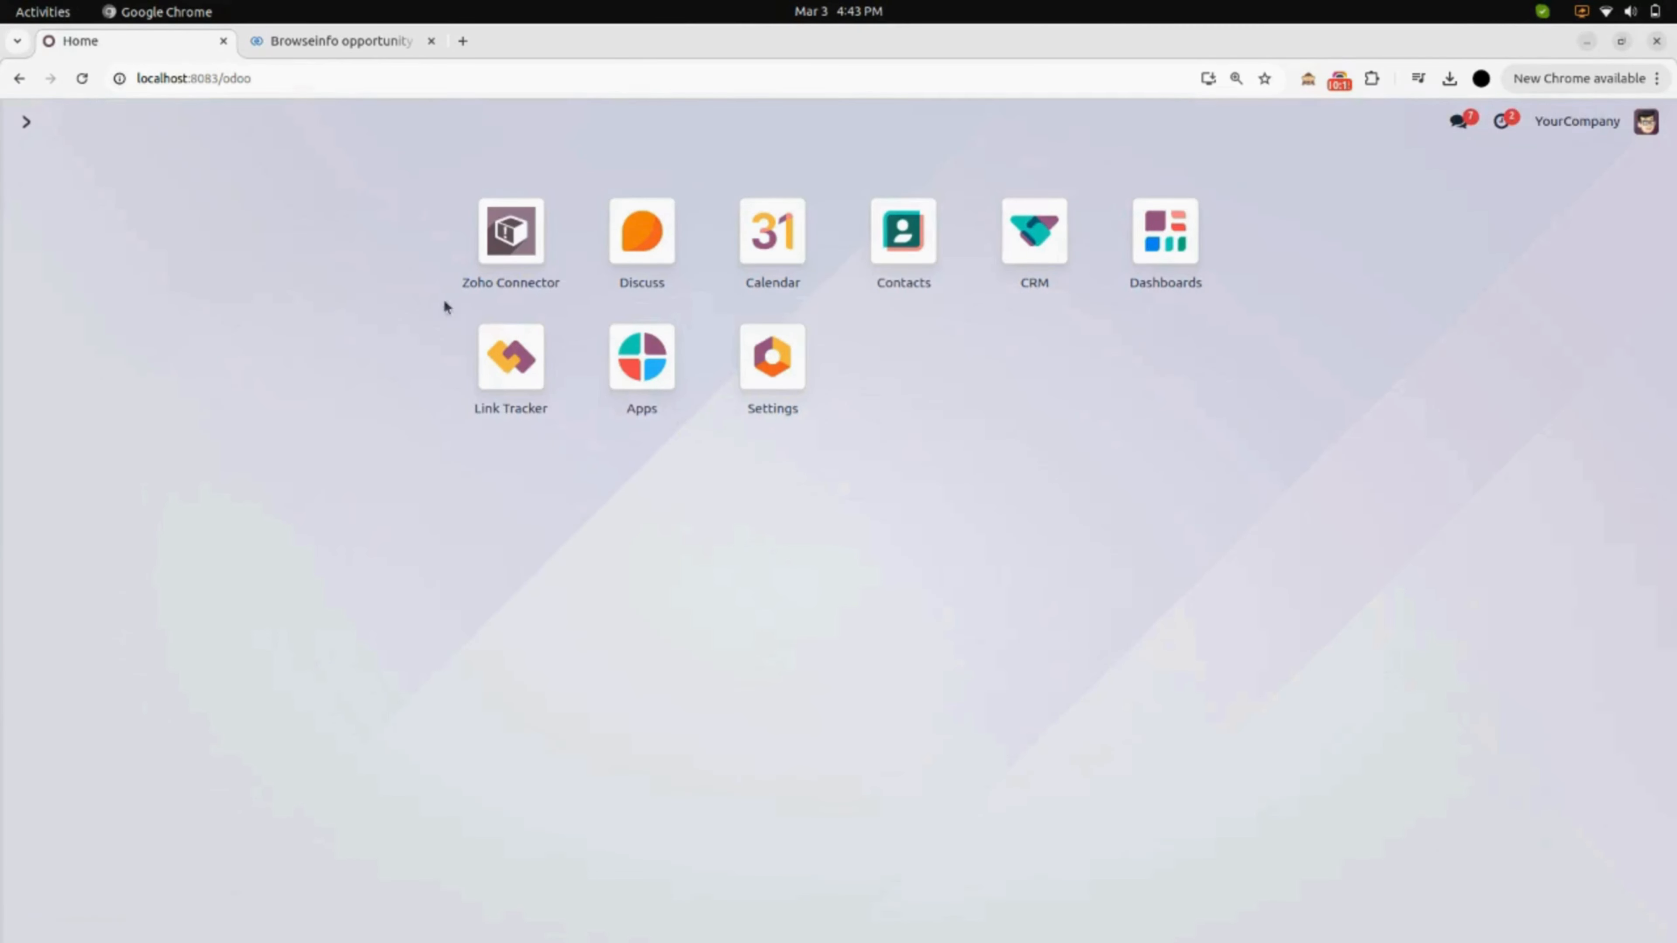
pyautogui.click(514, 256)
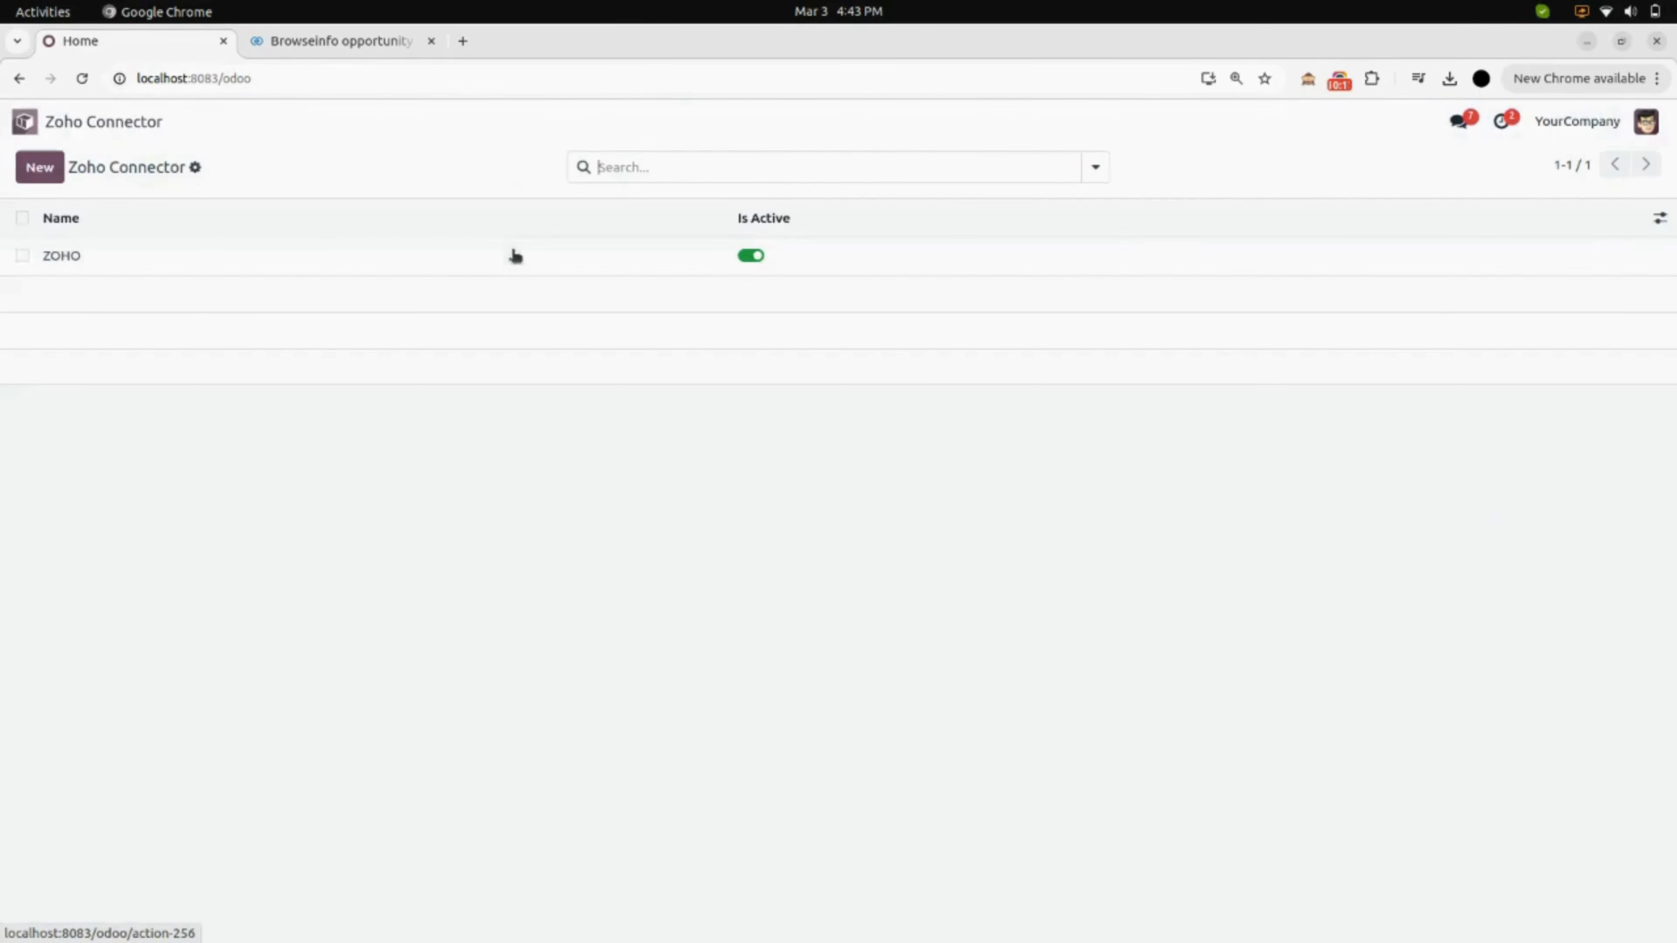
pyautogui.click(317, 258)
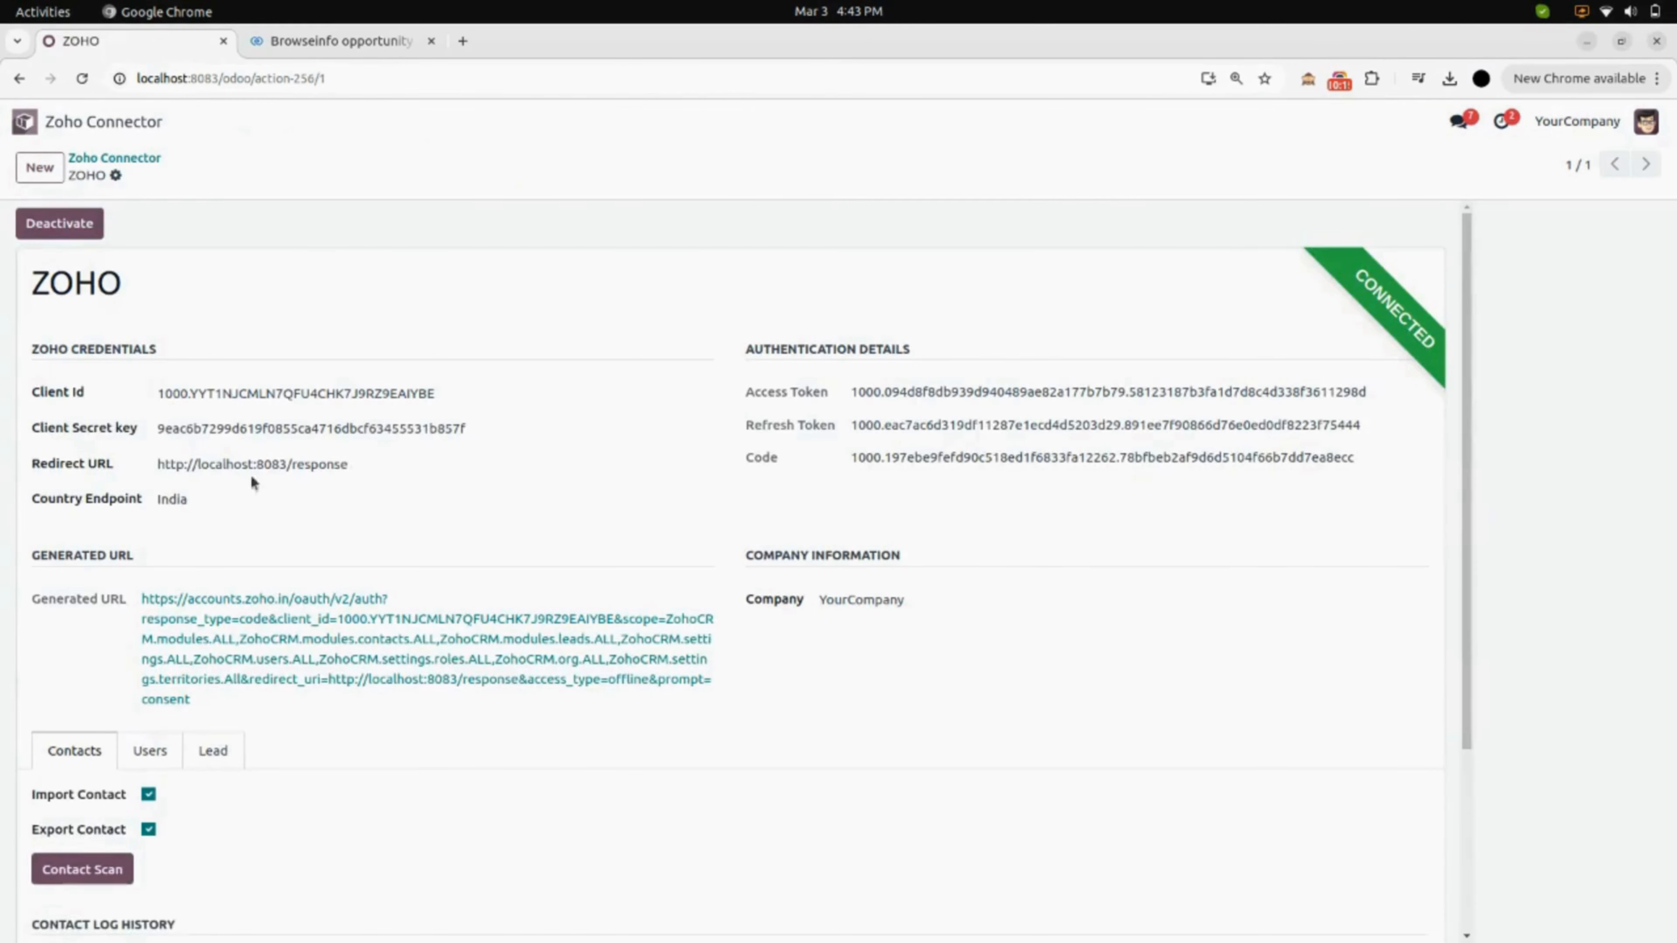
pyautogui.scroll(-1, 258, 601)
pyautogui.scroll(-3, 257, 601)
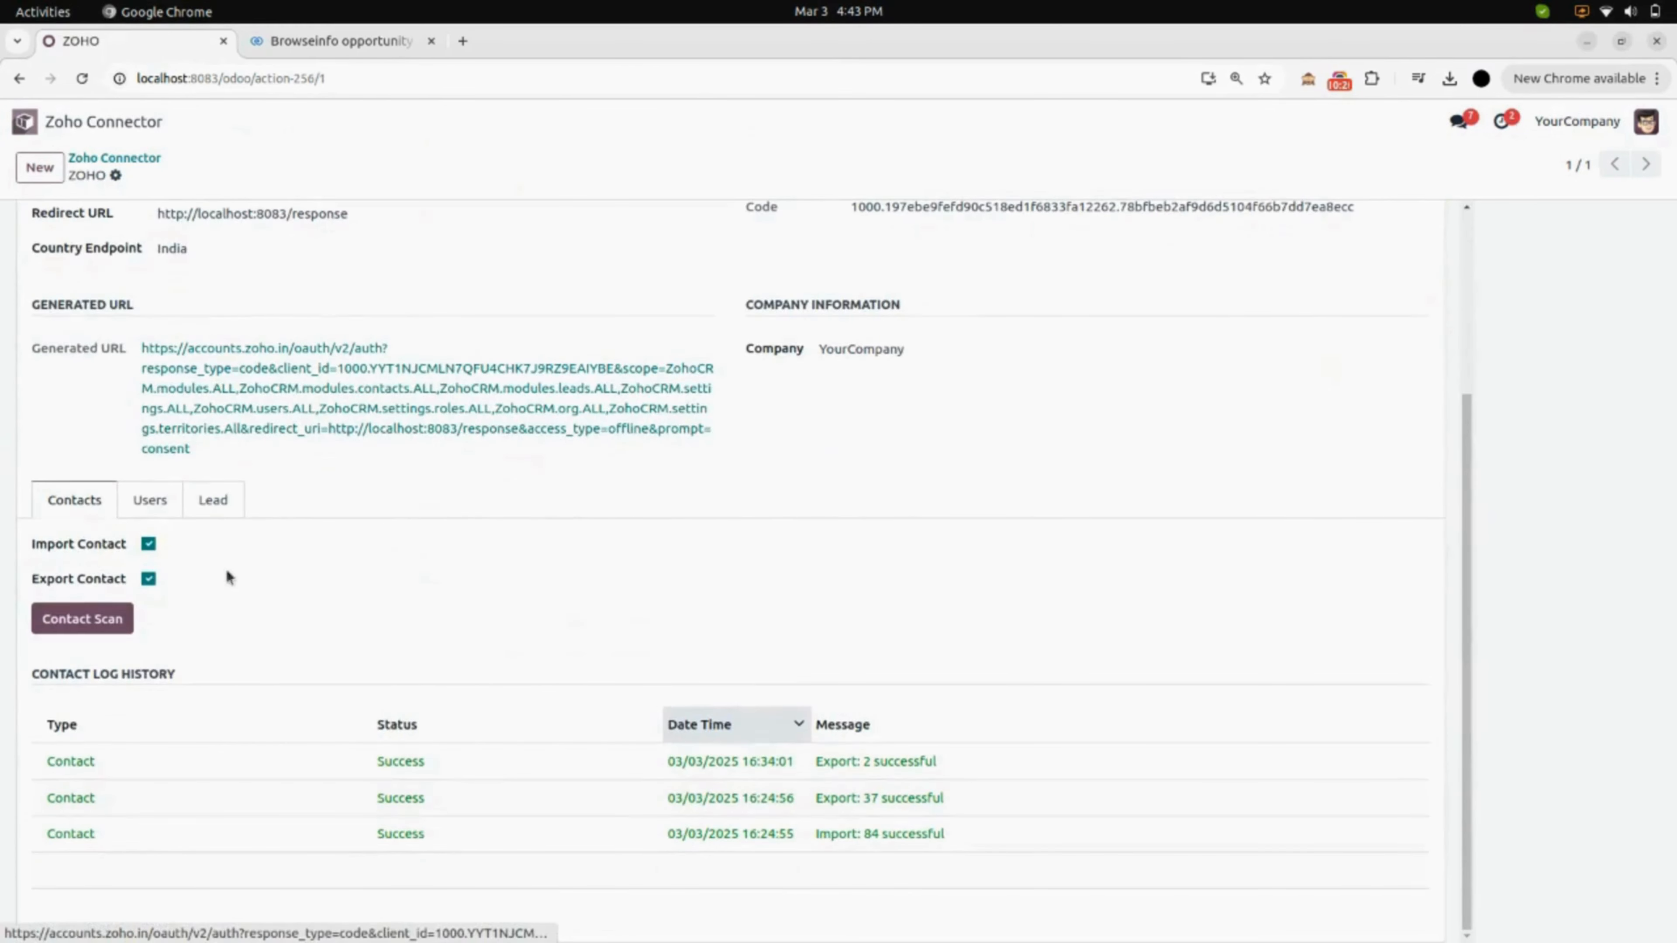
pyautogui.click(192, 495)
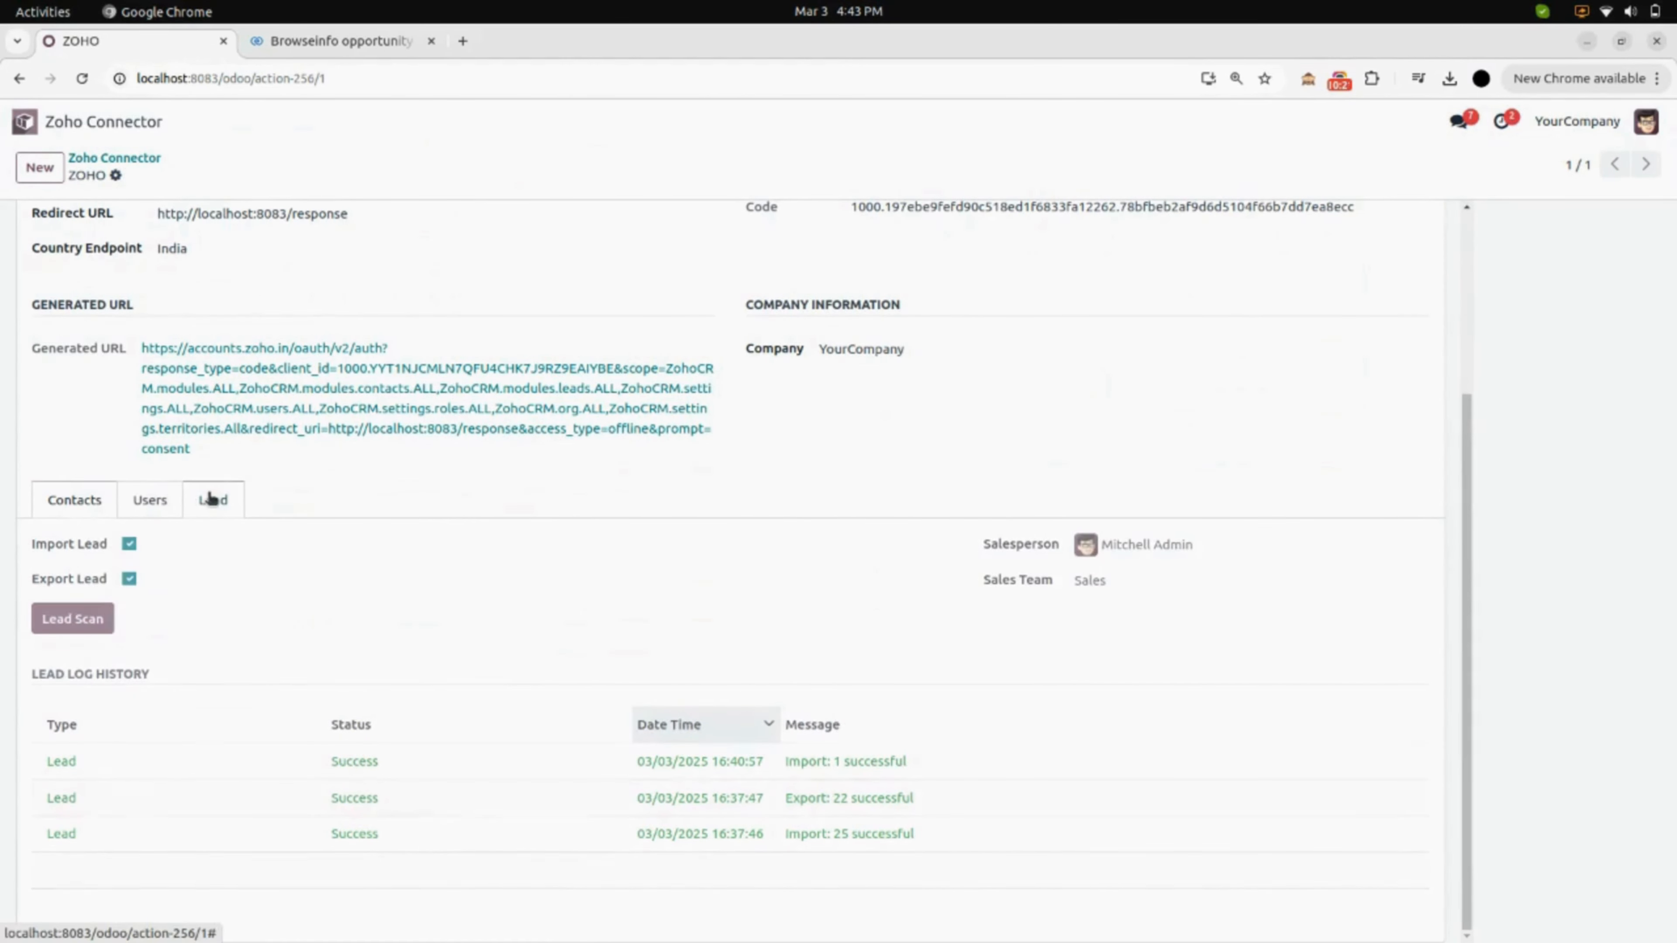
pyautogui.click(161, 506)
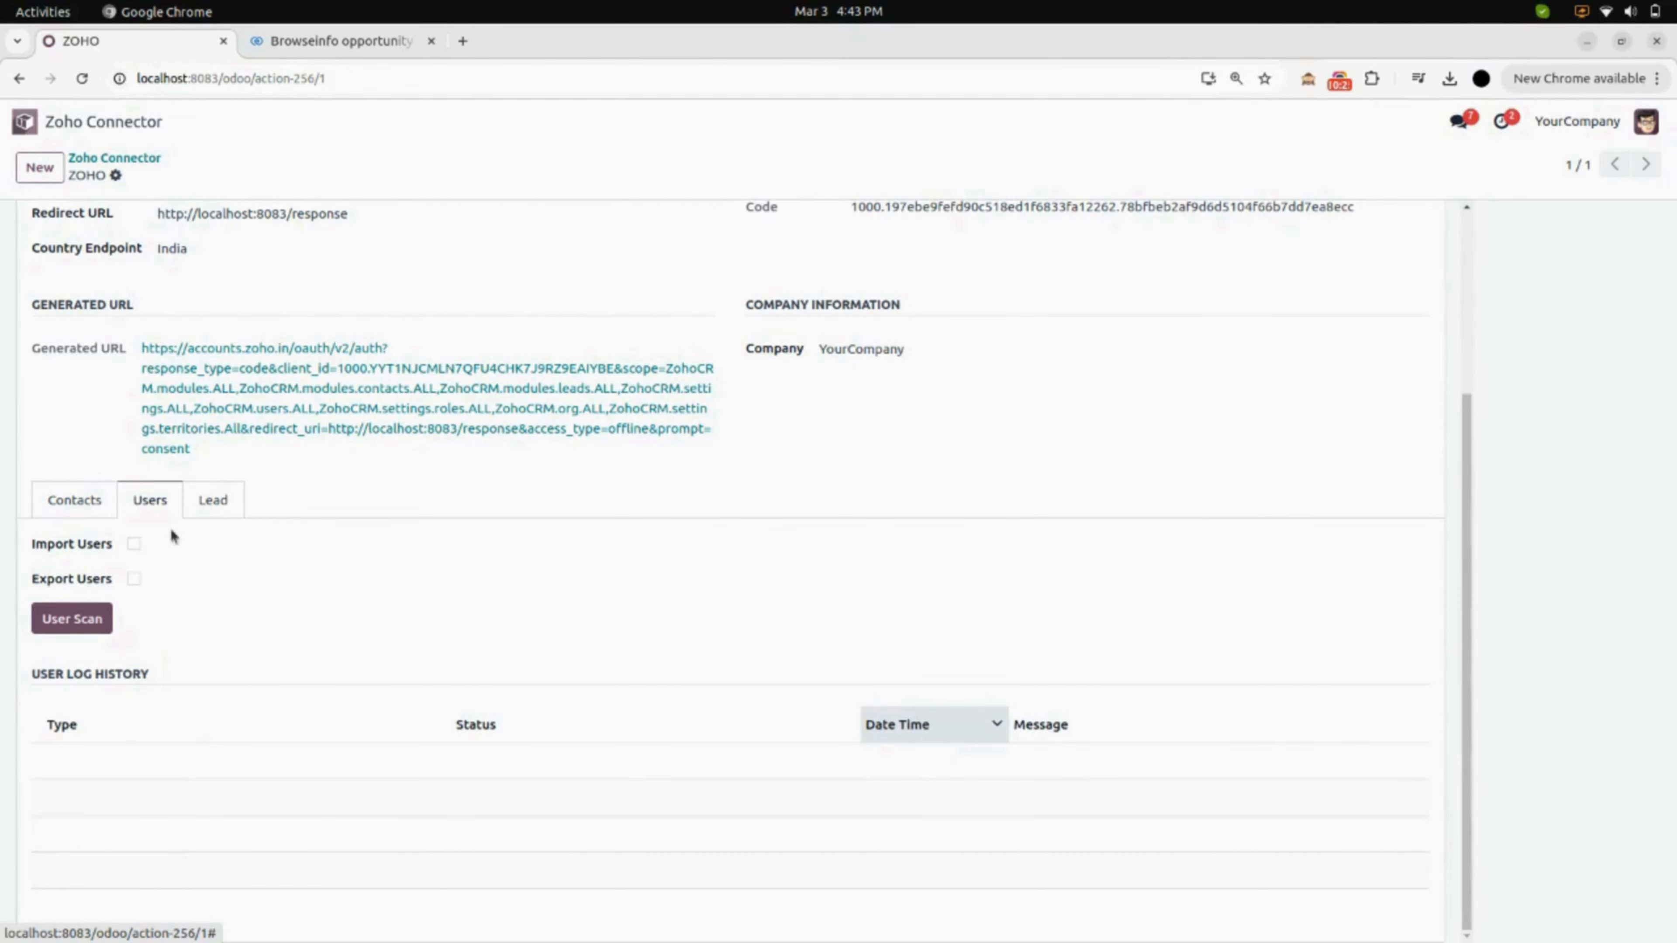
# - Enable Import Users and Export Users for the ZOHO connector and save the record
pyautogui.click(133, 543)
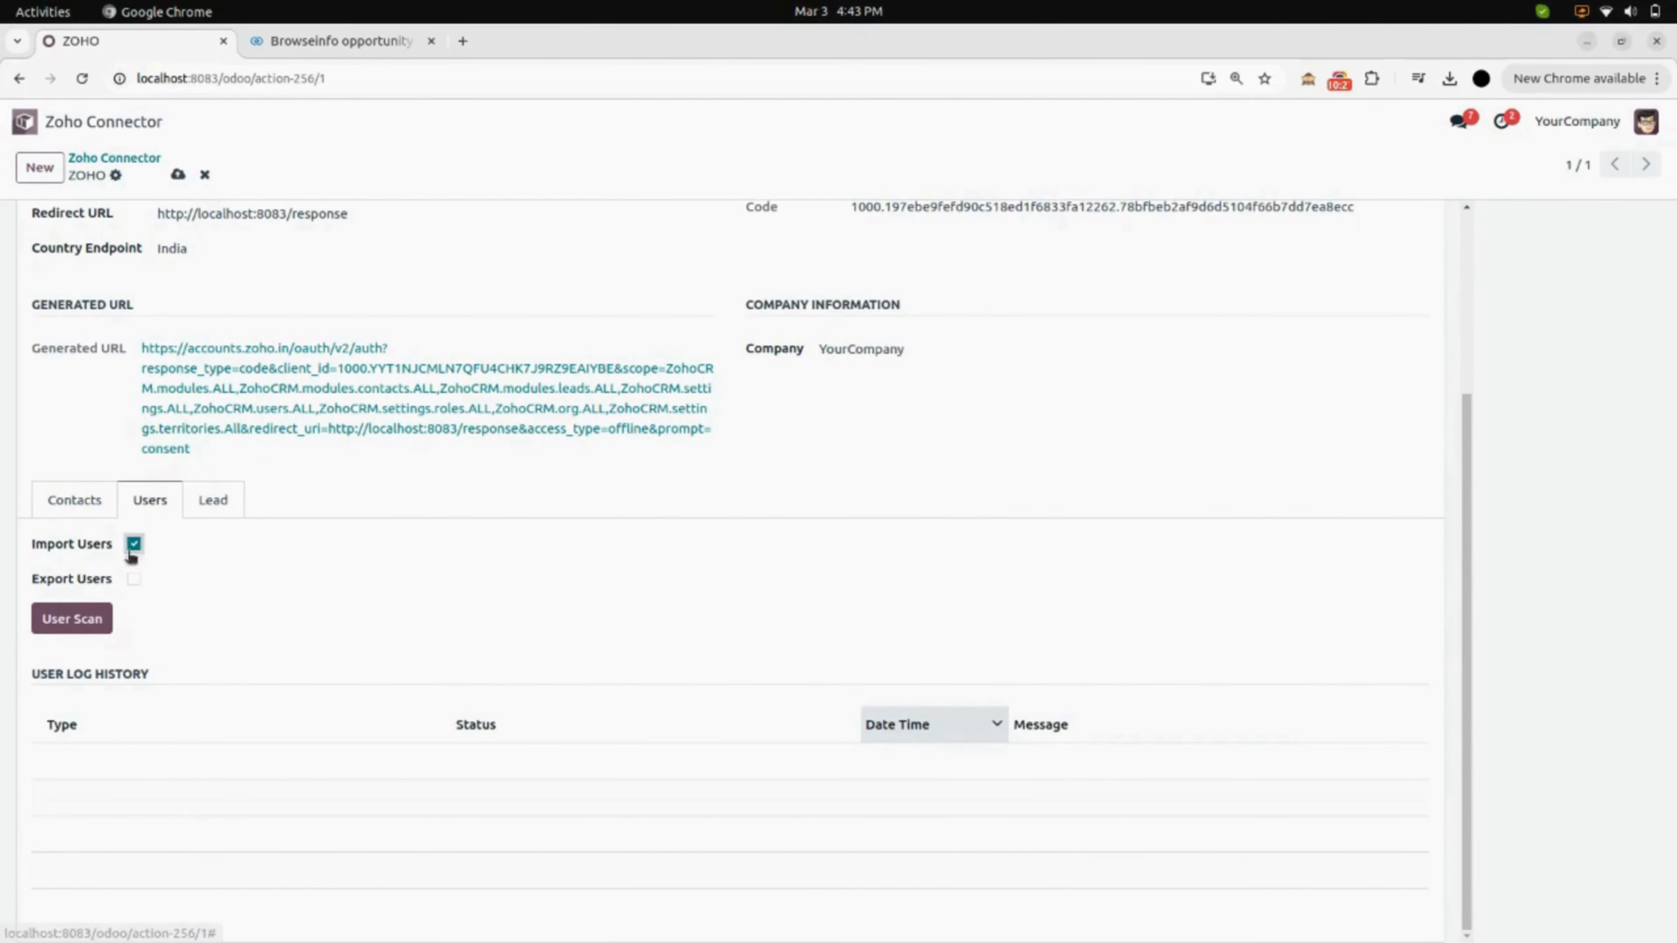
pyautogui.click(133, 578)
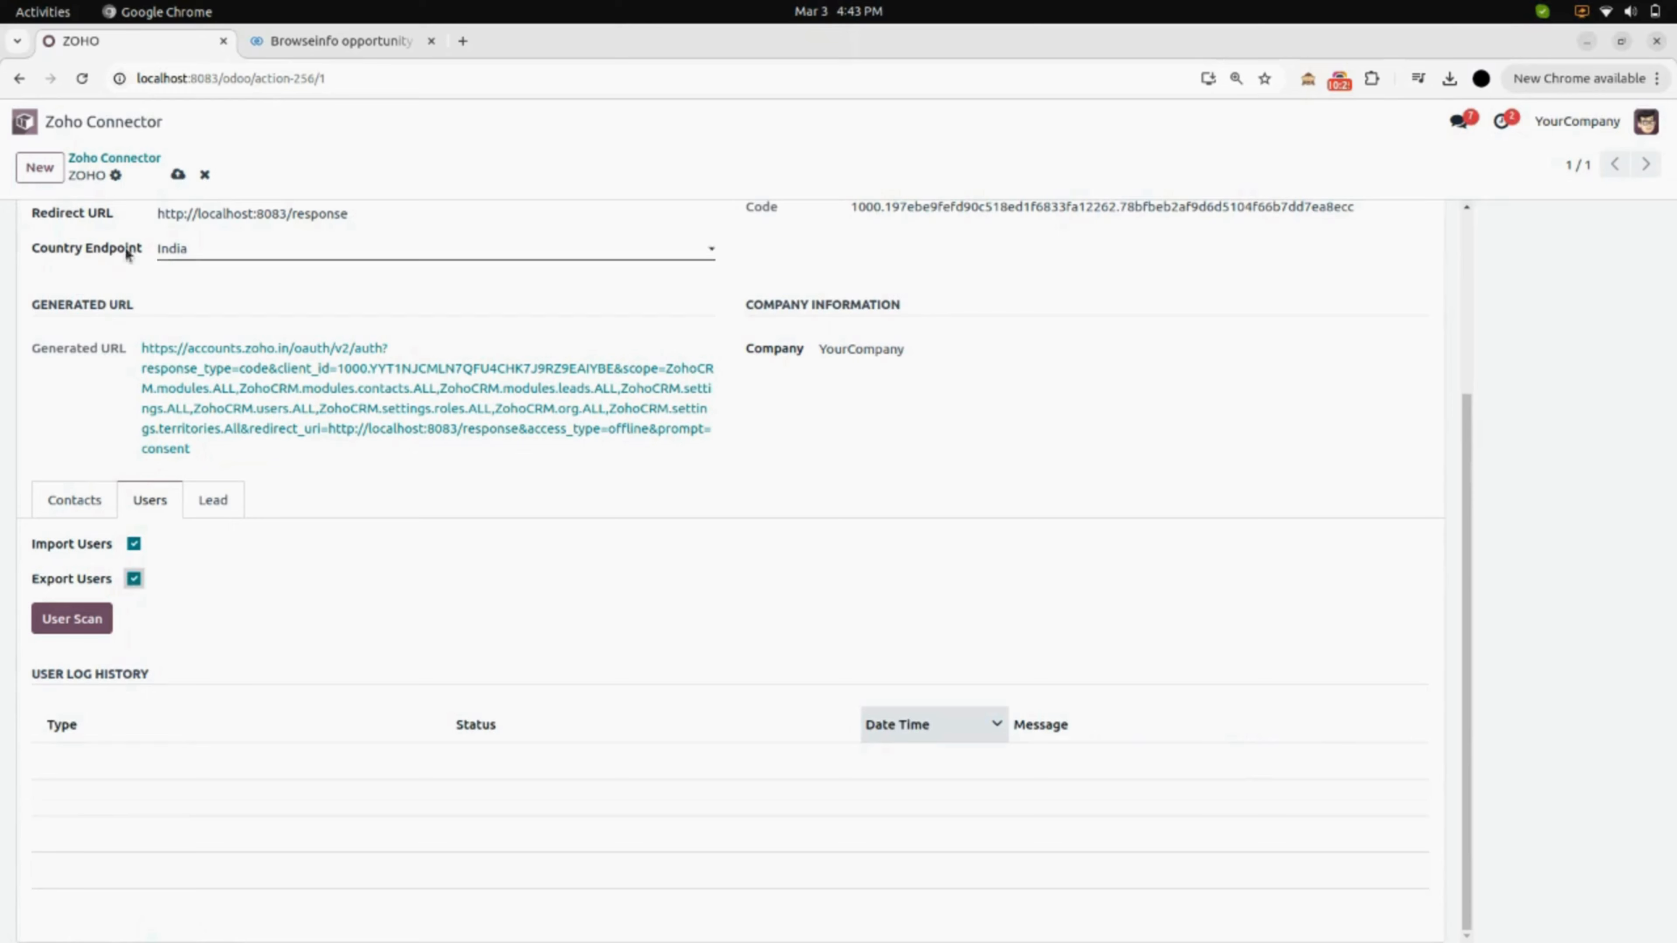
pyautogui.click(178, 175)
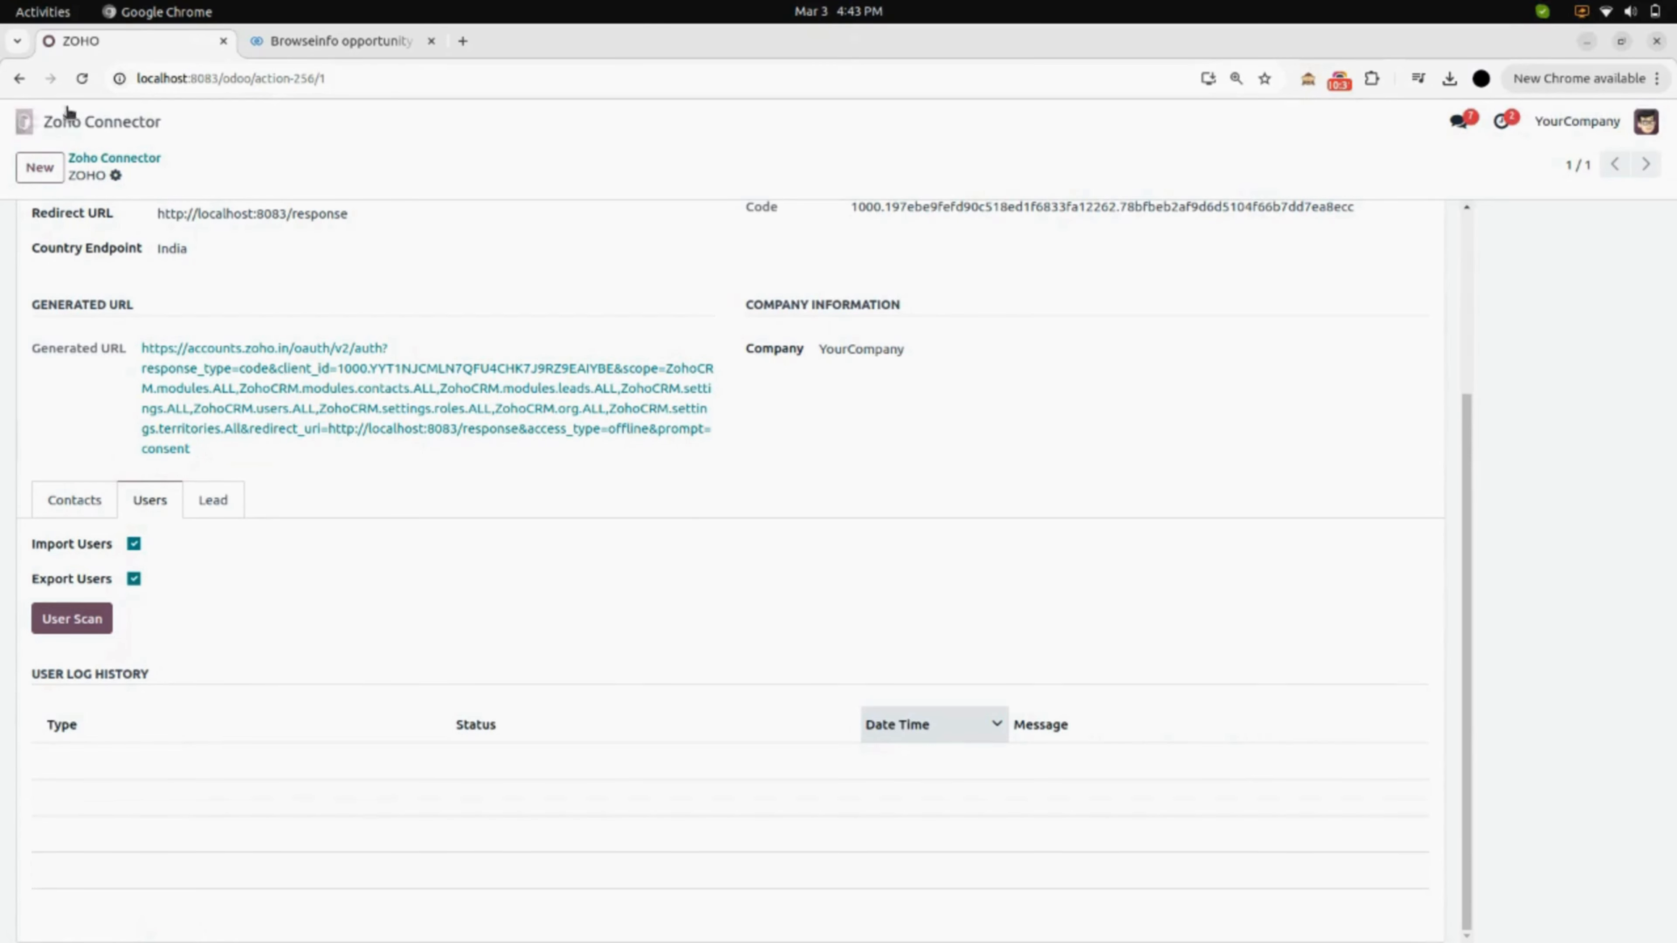
# - Reload the connector record, run the User Scan to synchronise users with Zoho, and dismiss all resulting notifications
pyautogui.click(81, 78)
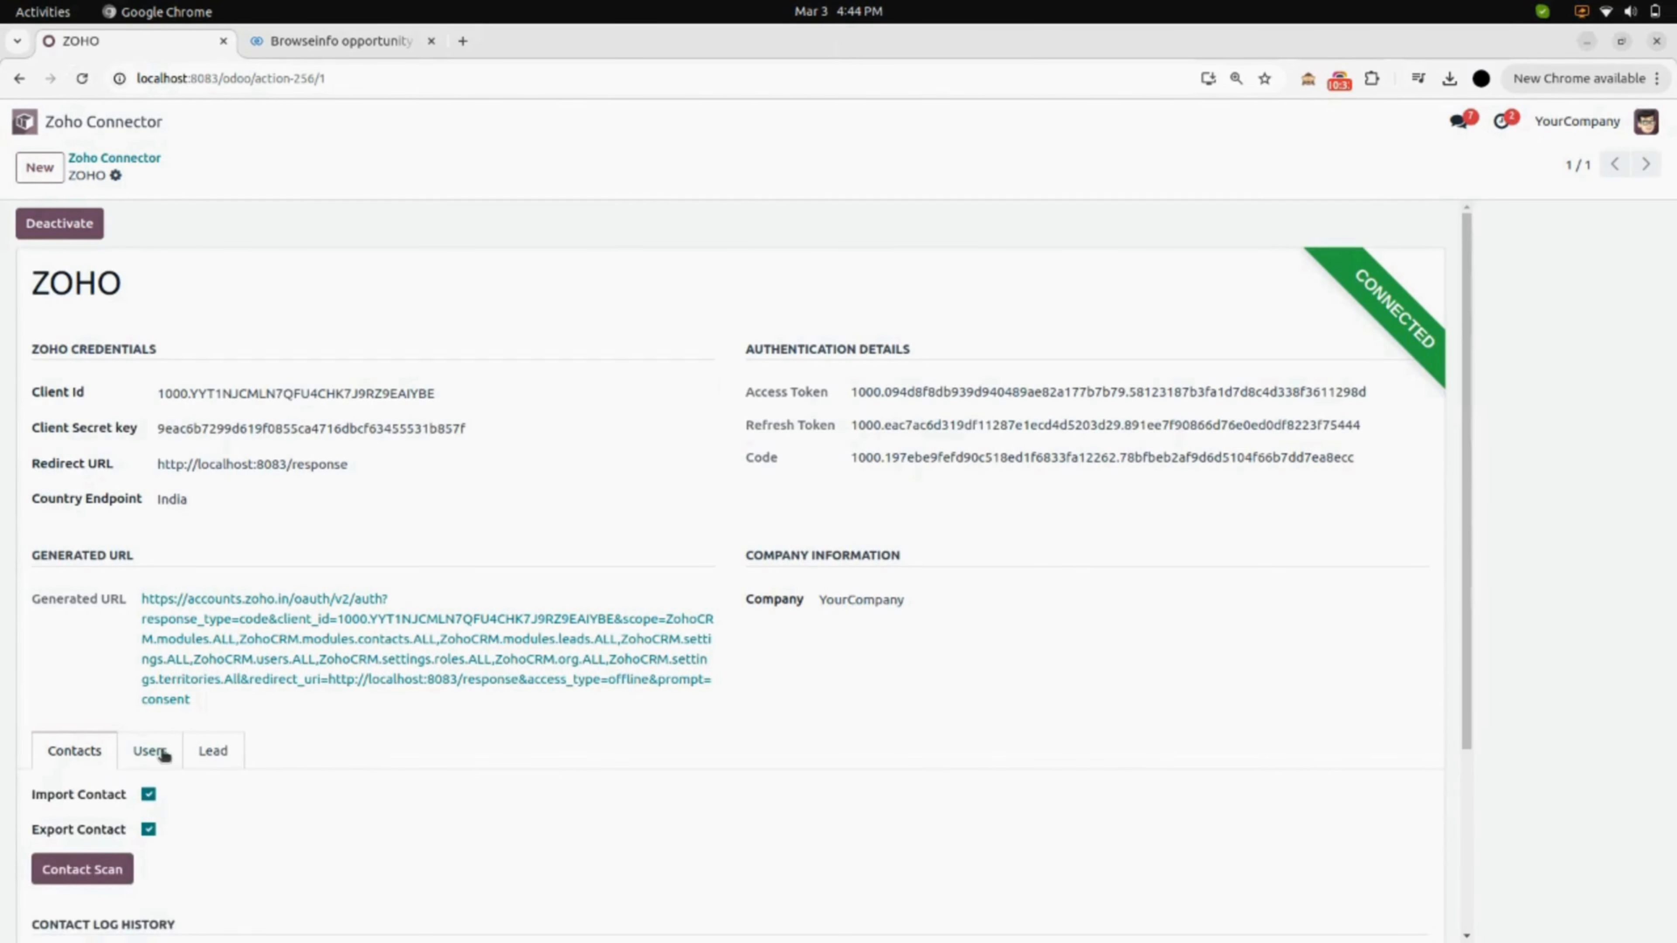
pyautogui.scroll(-4, 164, 755)
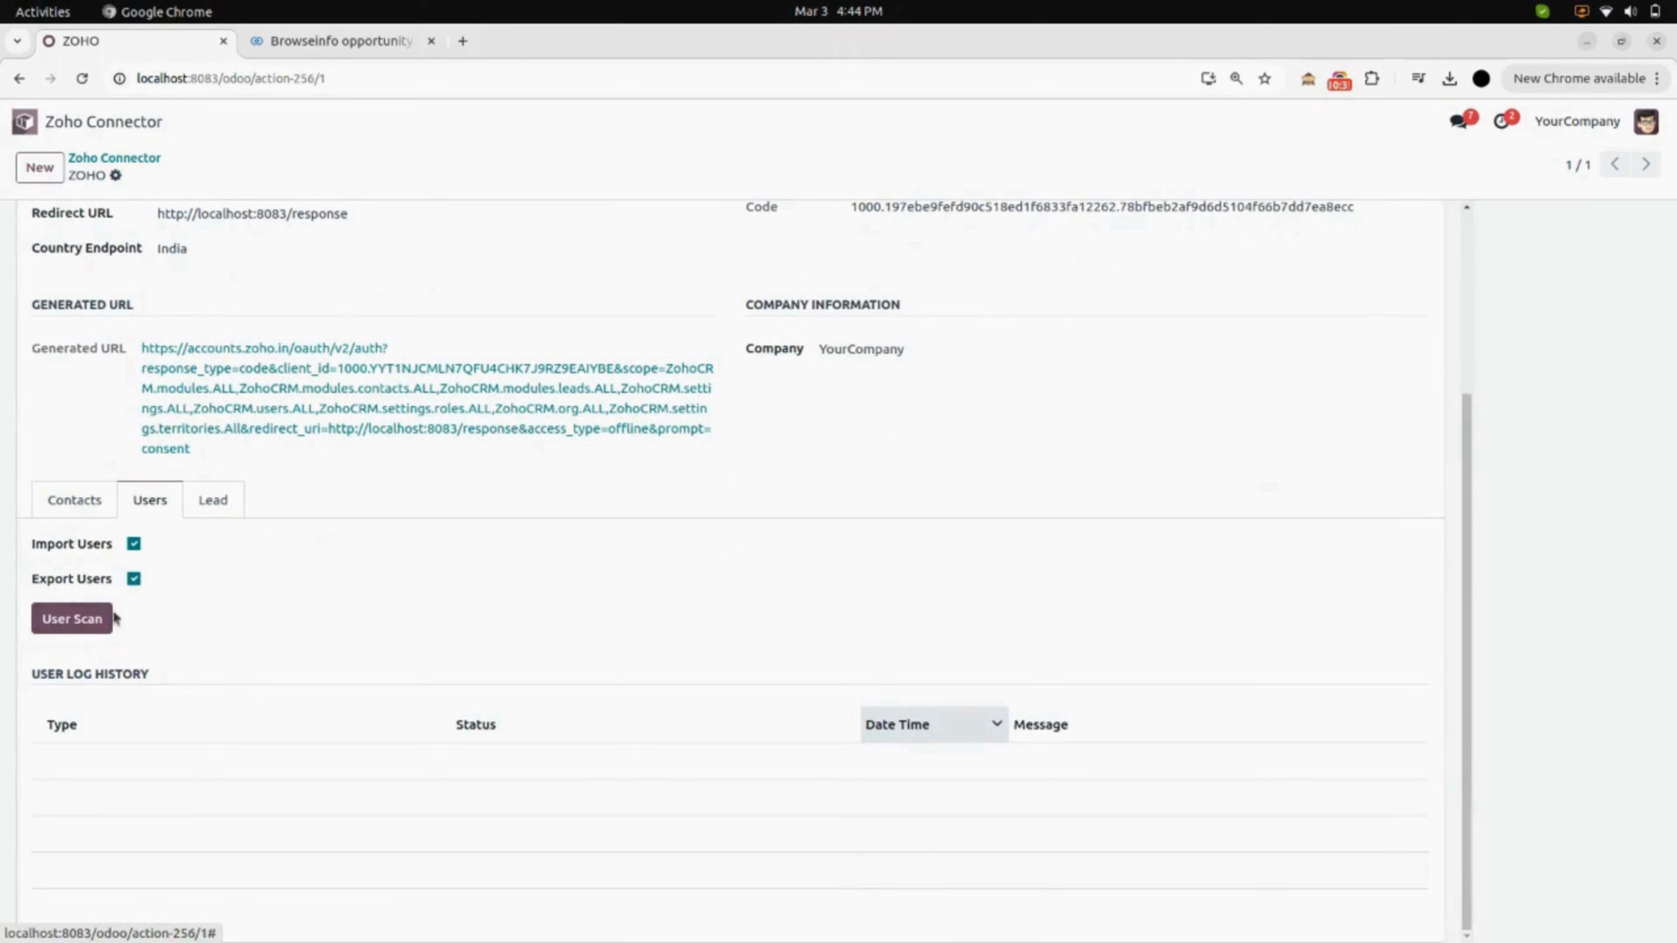
pyautogui.click(70, 624)
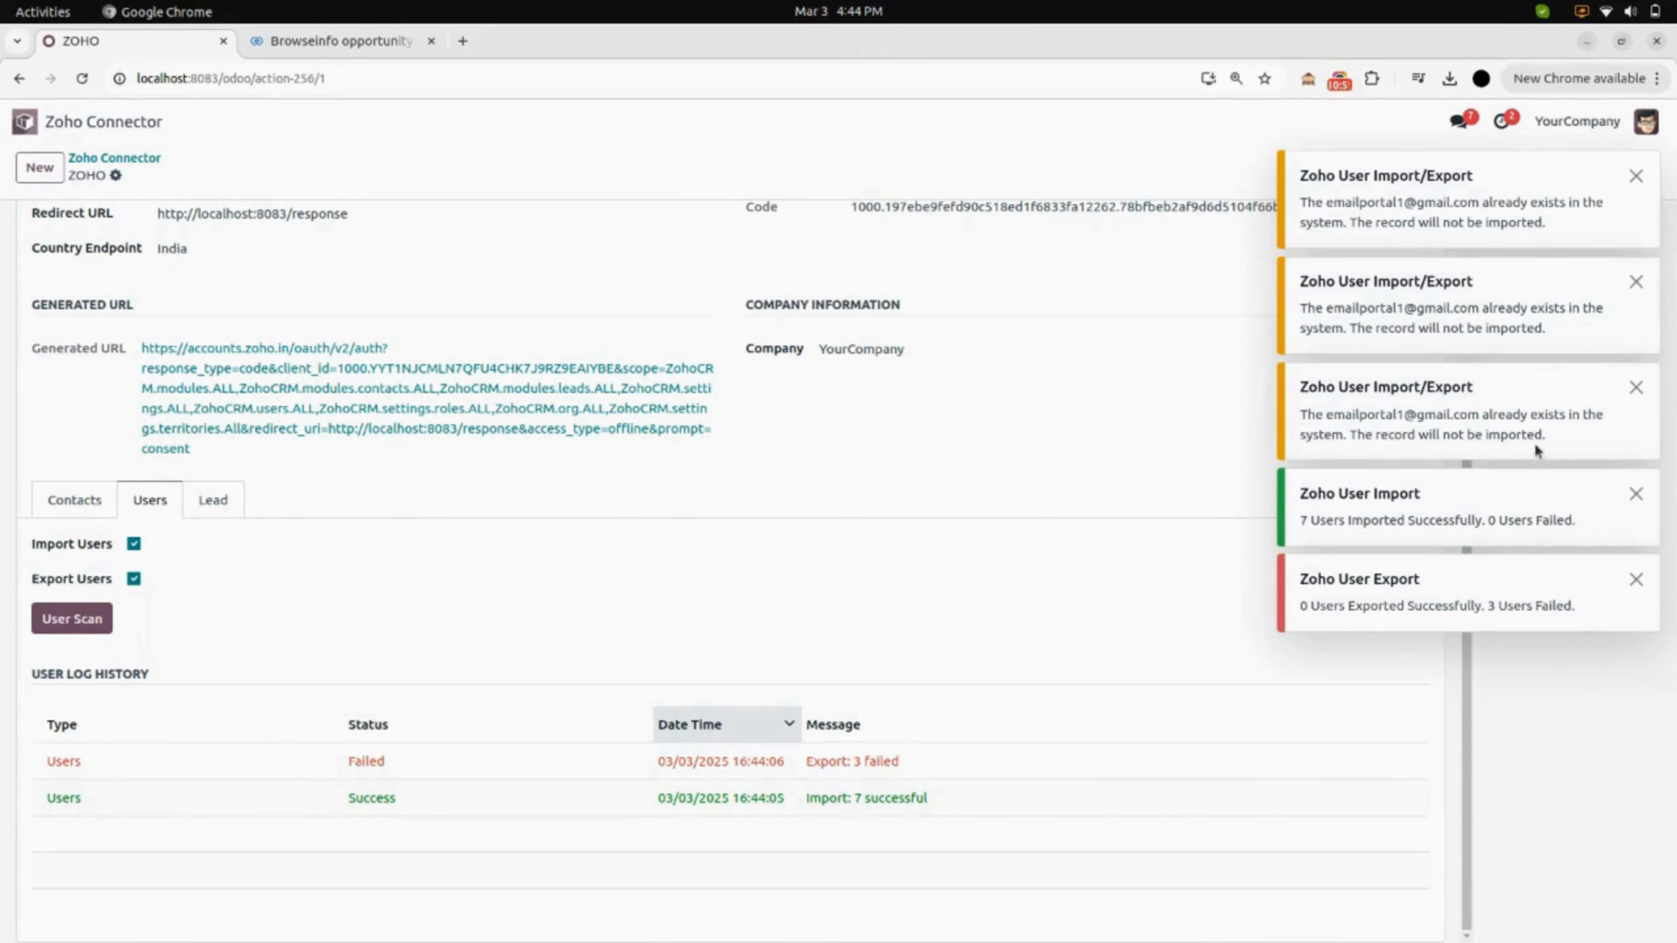
pyautogui.click(1635, 176)
pyautogui.click(1635, 175)
pyautogui.click(1635, 175)
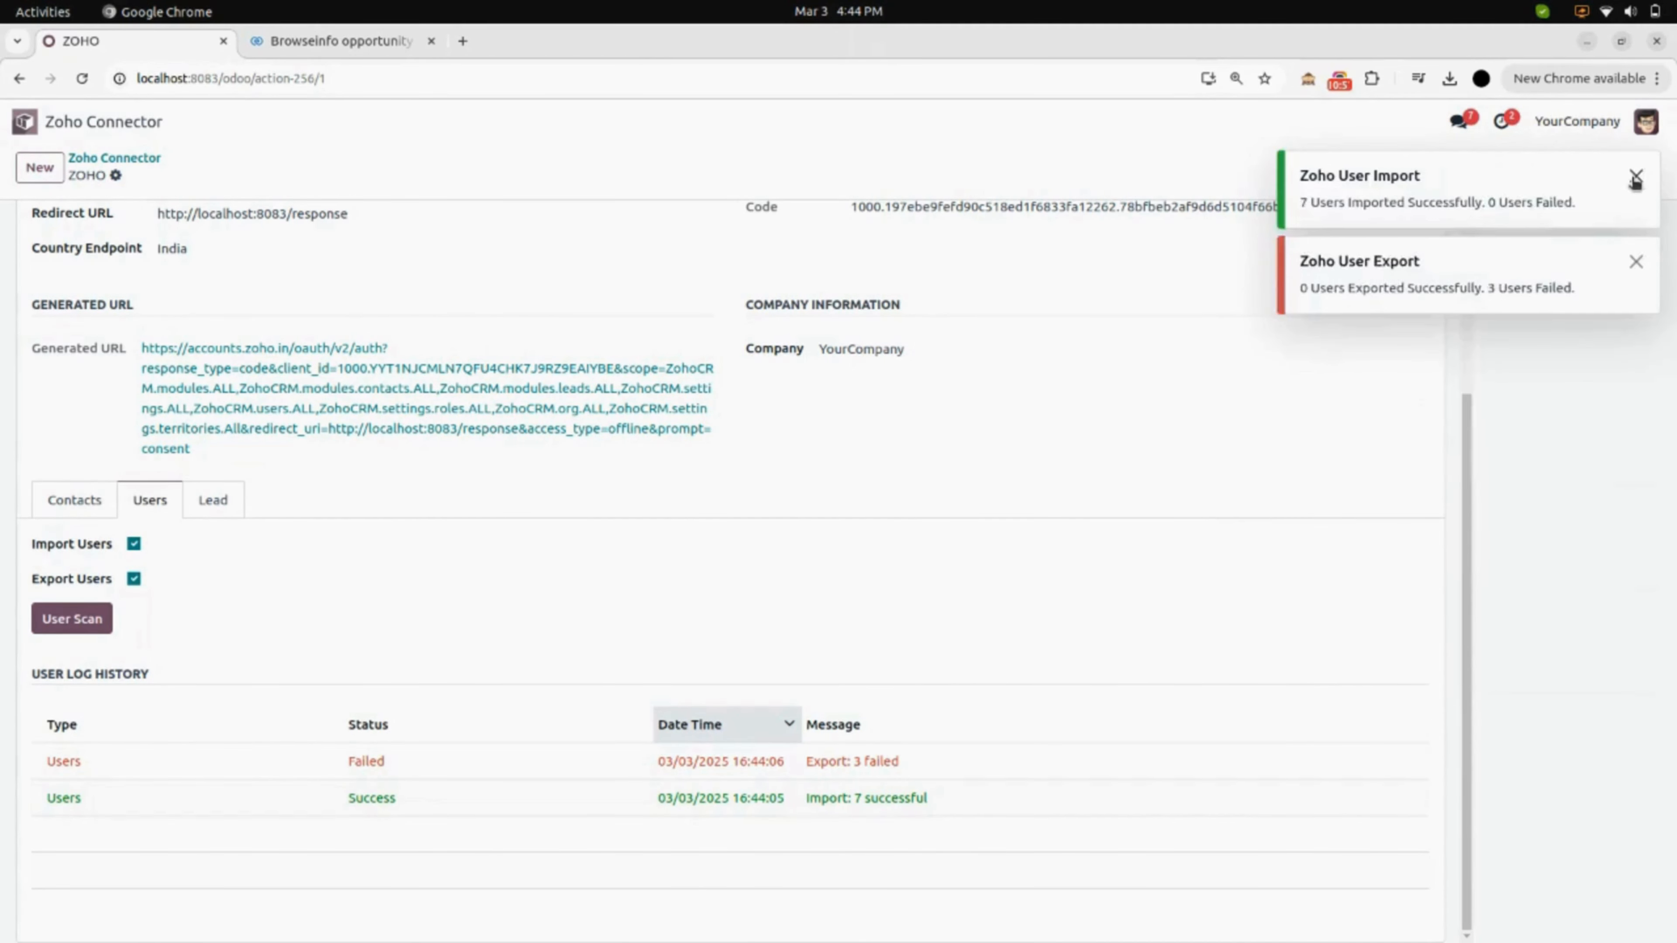
pyautogui.click(1635, 175)
pyautogui.click(1635, 176)
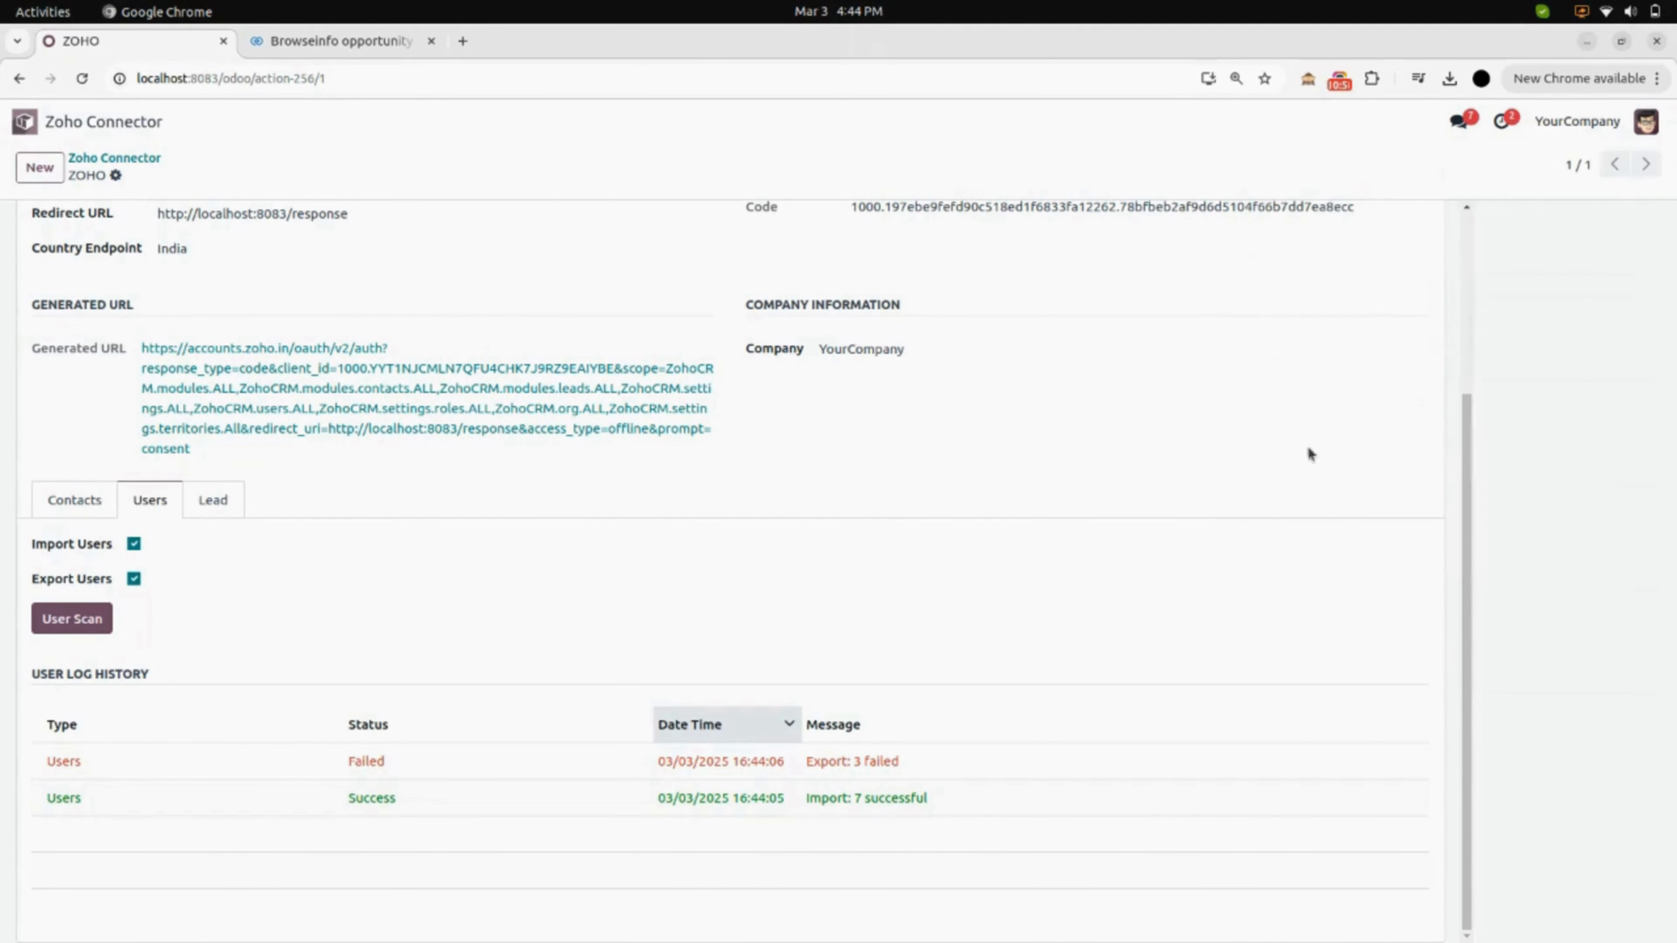
# - Check the users listed in the import and export entries of the User Log History, closing each log
pyautogui.click(891, 802)
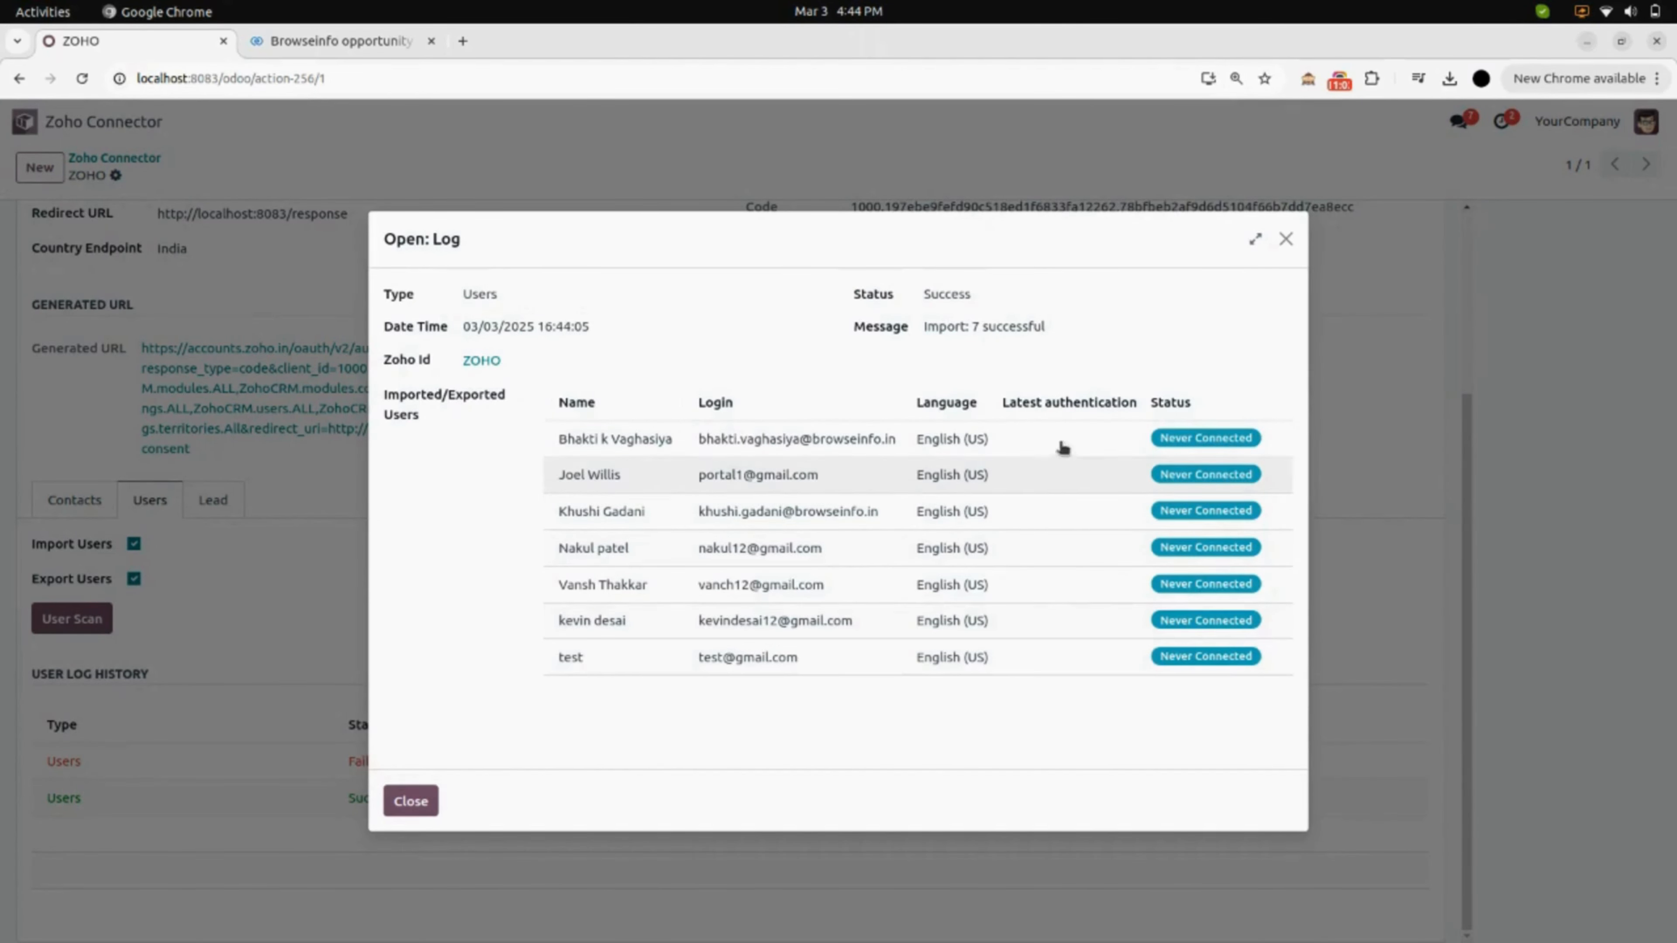
pyautogui.click(1283, 240)
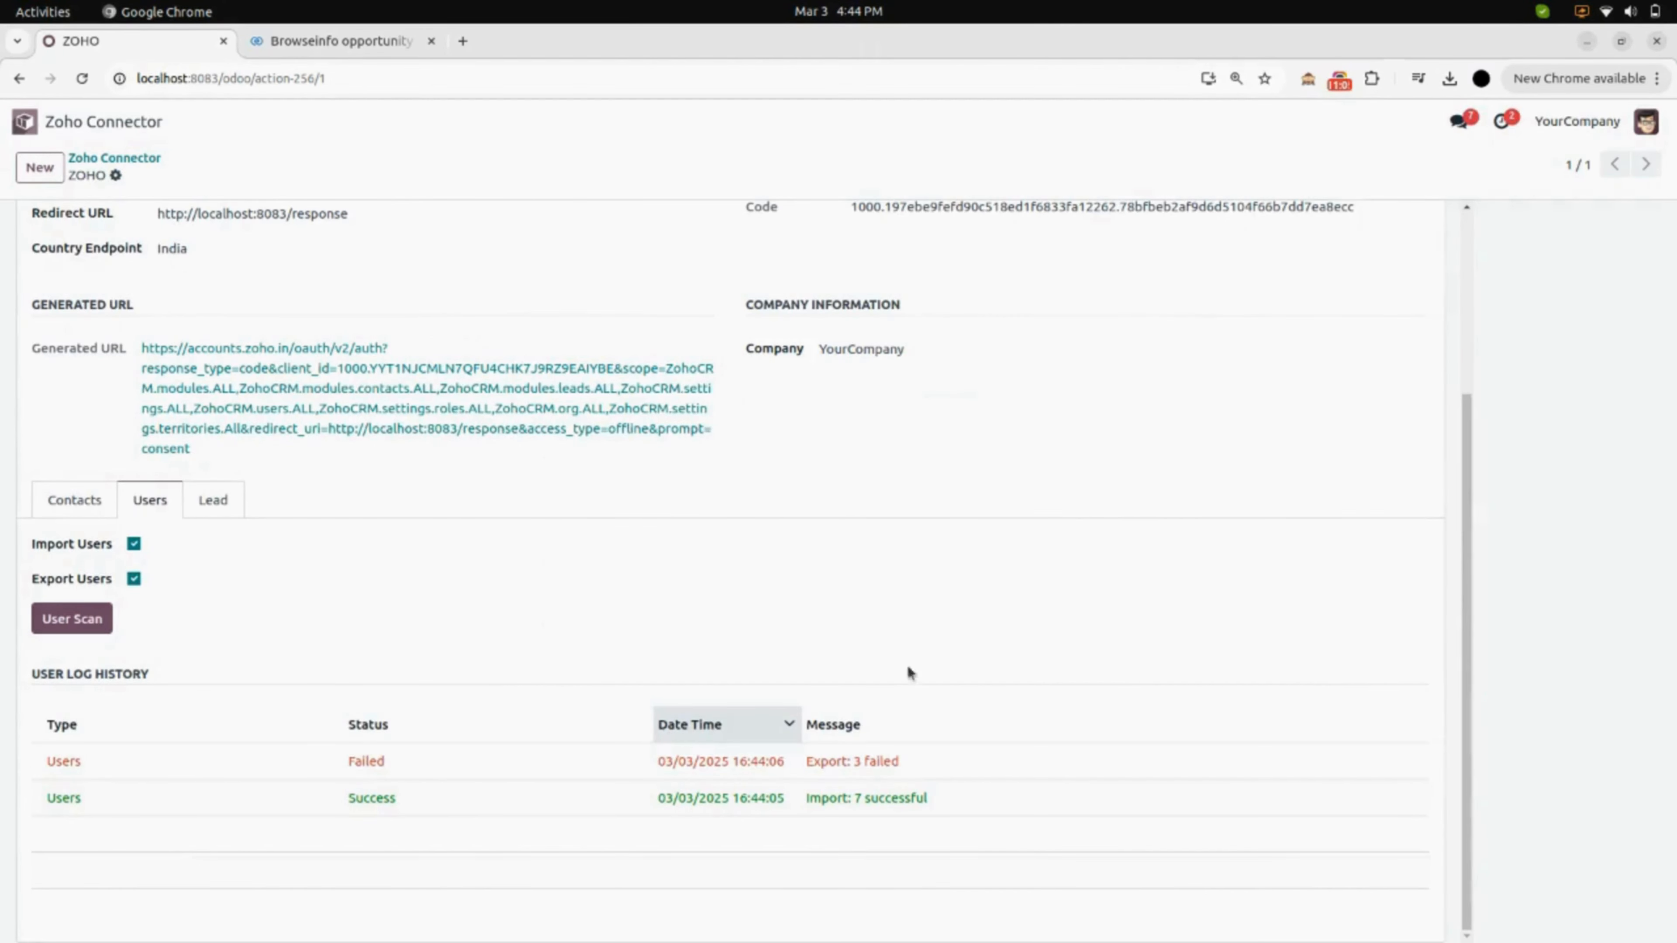
pyautogui.click(821, 765)
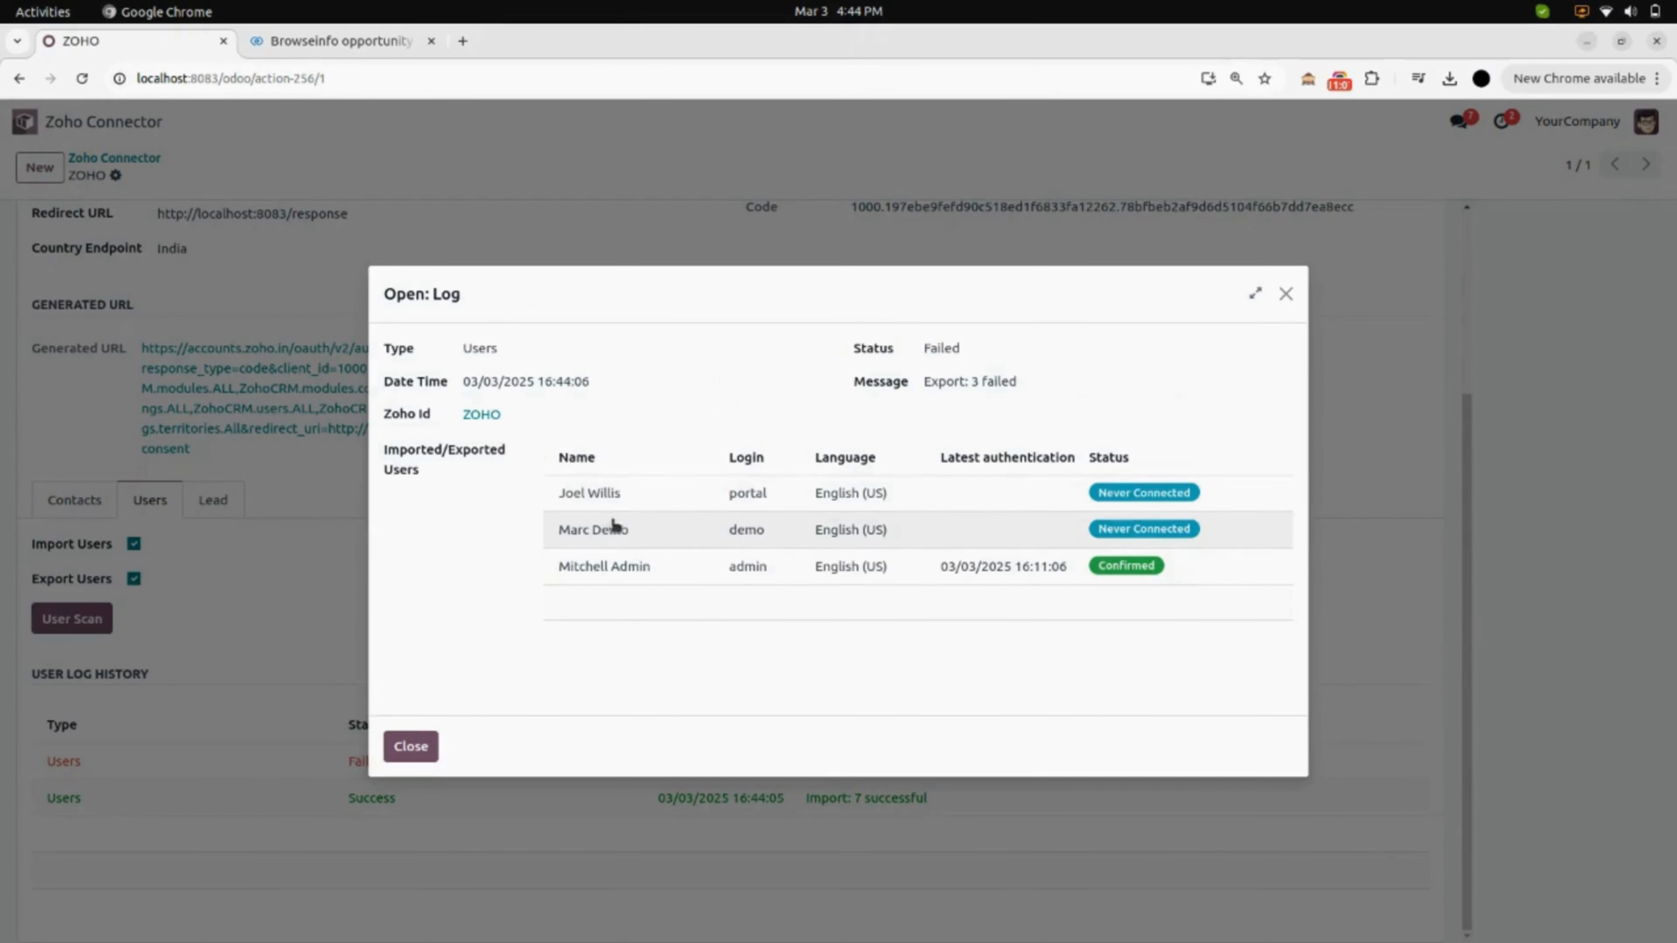
pyautogui.click(1283, 296)
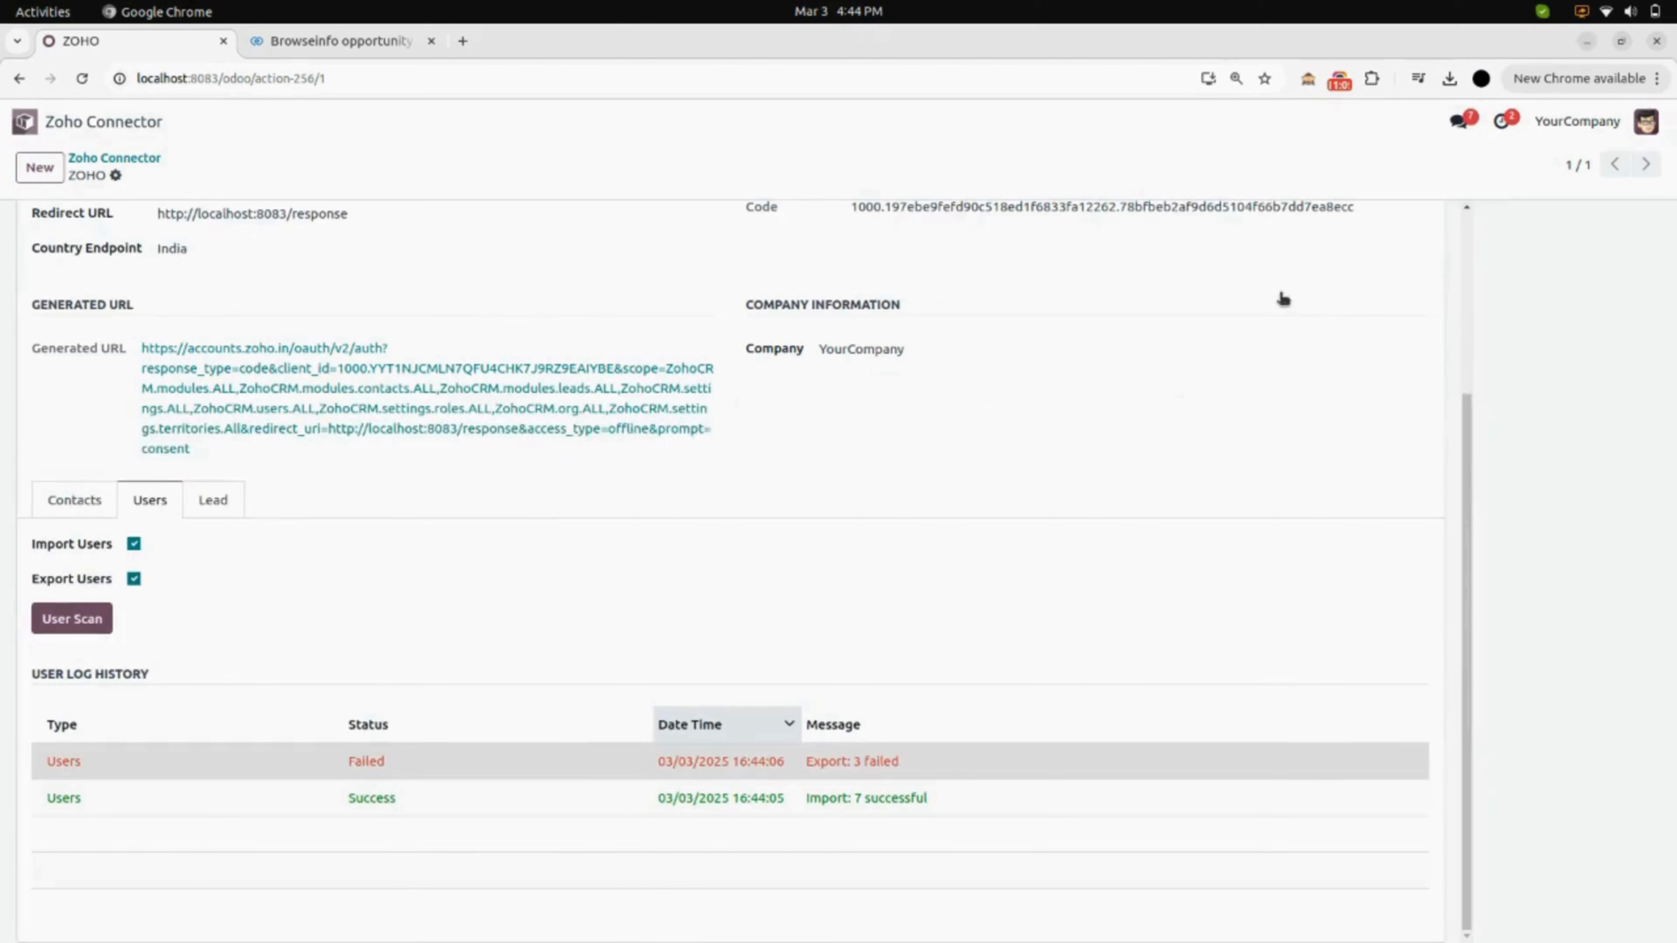
# - Open the Users list in Odoo Settings and remove its Internal Users filter
pyautogui.click(91, 120)
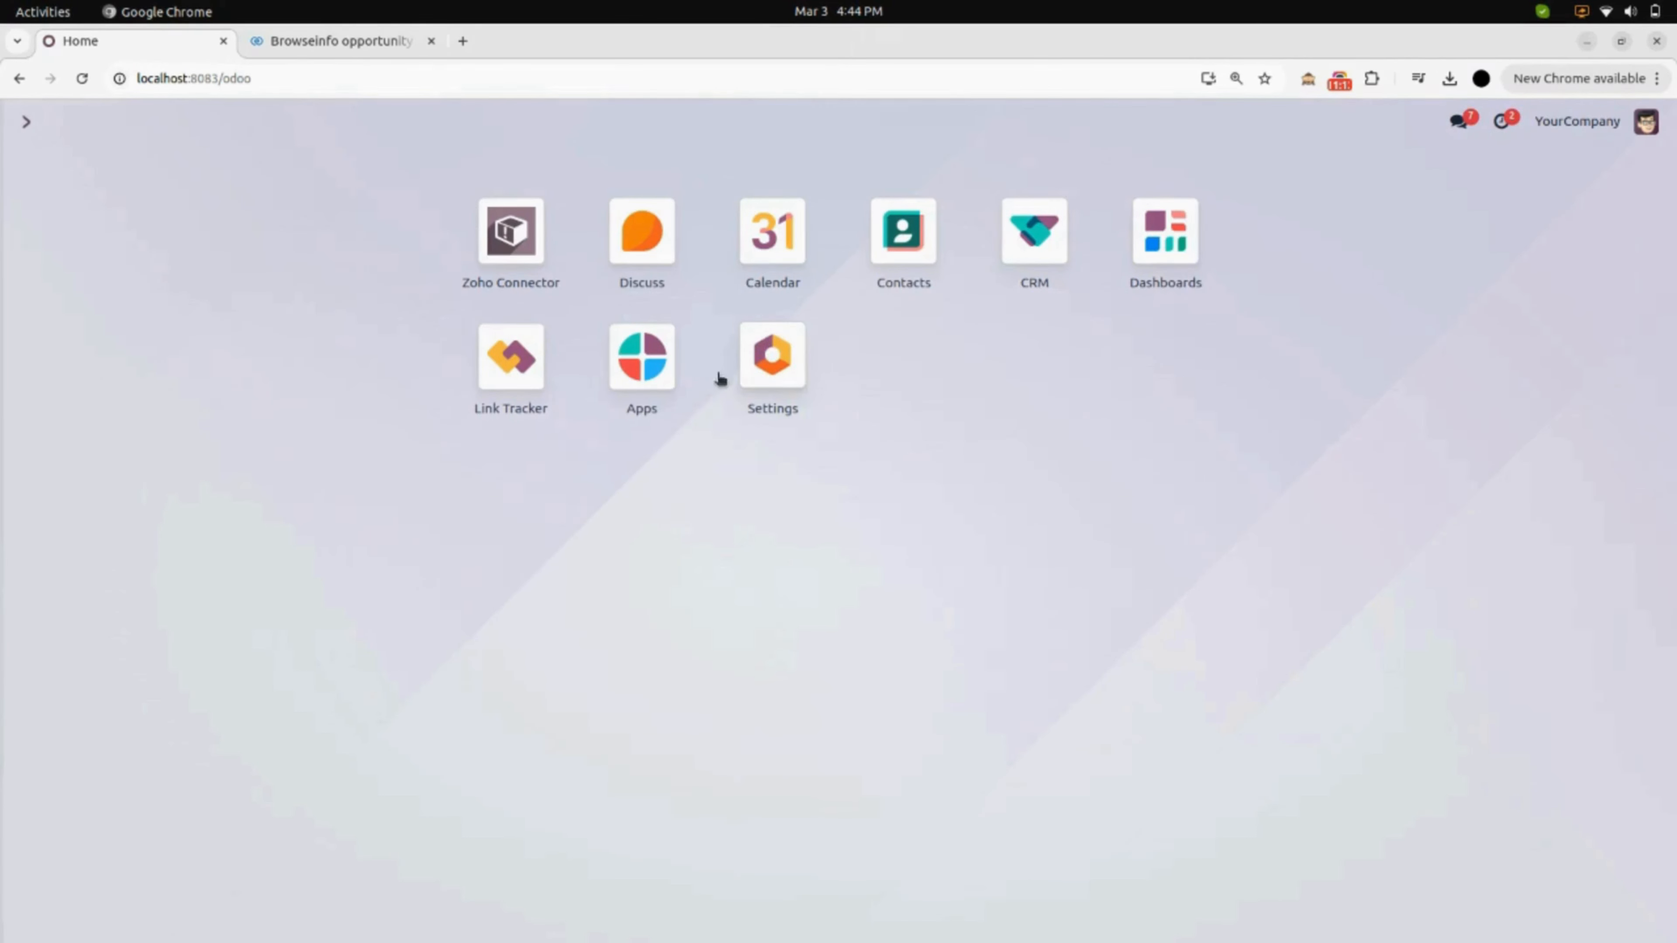
pyautogui.click(775, 383)
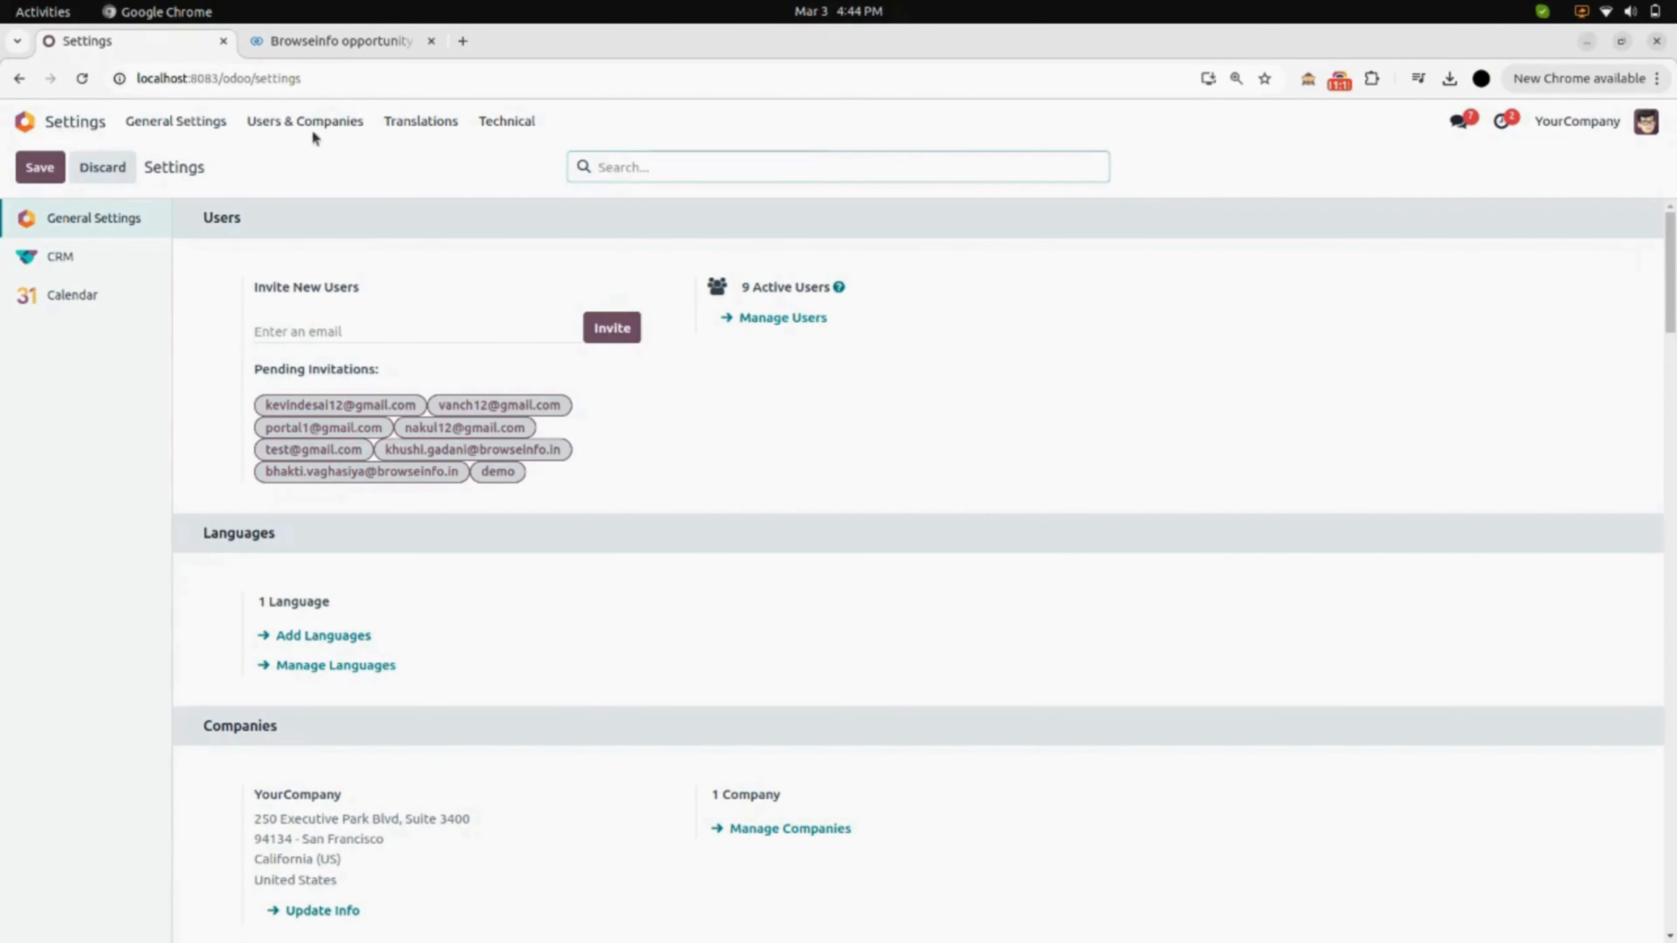
pyautogui.click(310, 123)
pyautogui.click(309, 164)
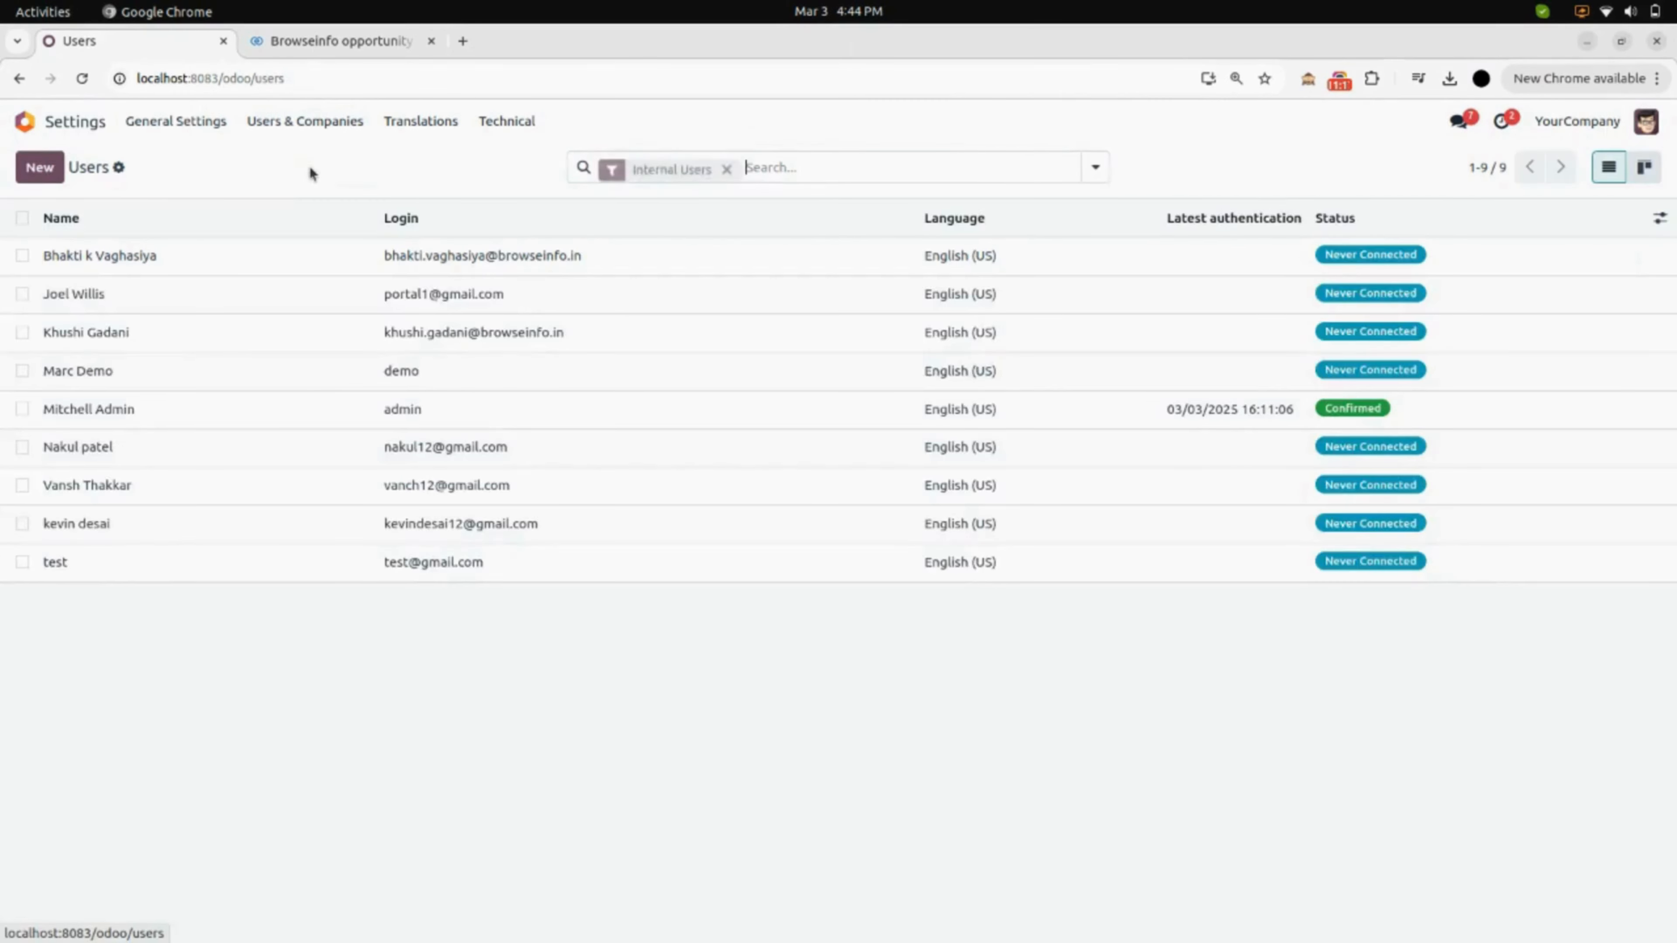
pyautogui.click(726, 166)
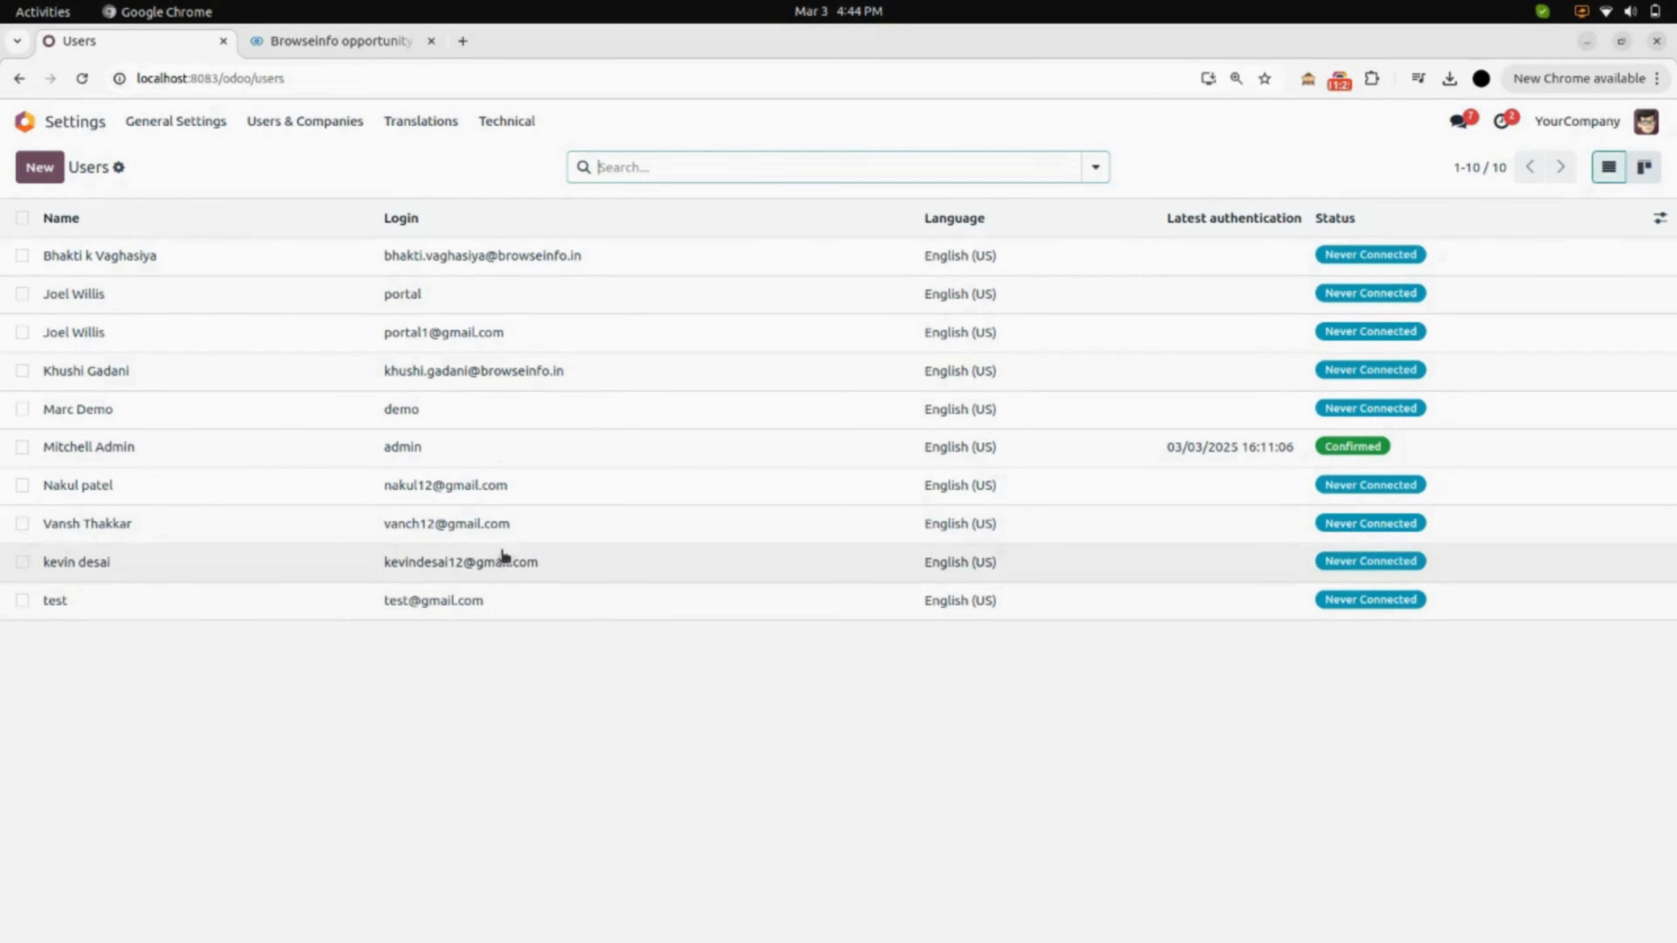
# - Open the eighth user in the list, examine the access rights, User Information, Profile options and Zoho Details, and return to the home screen
pyautogui.click(493, 537)
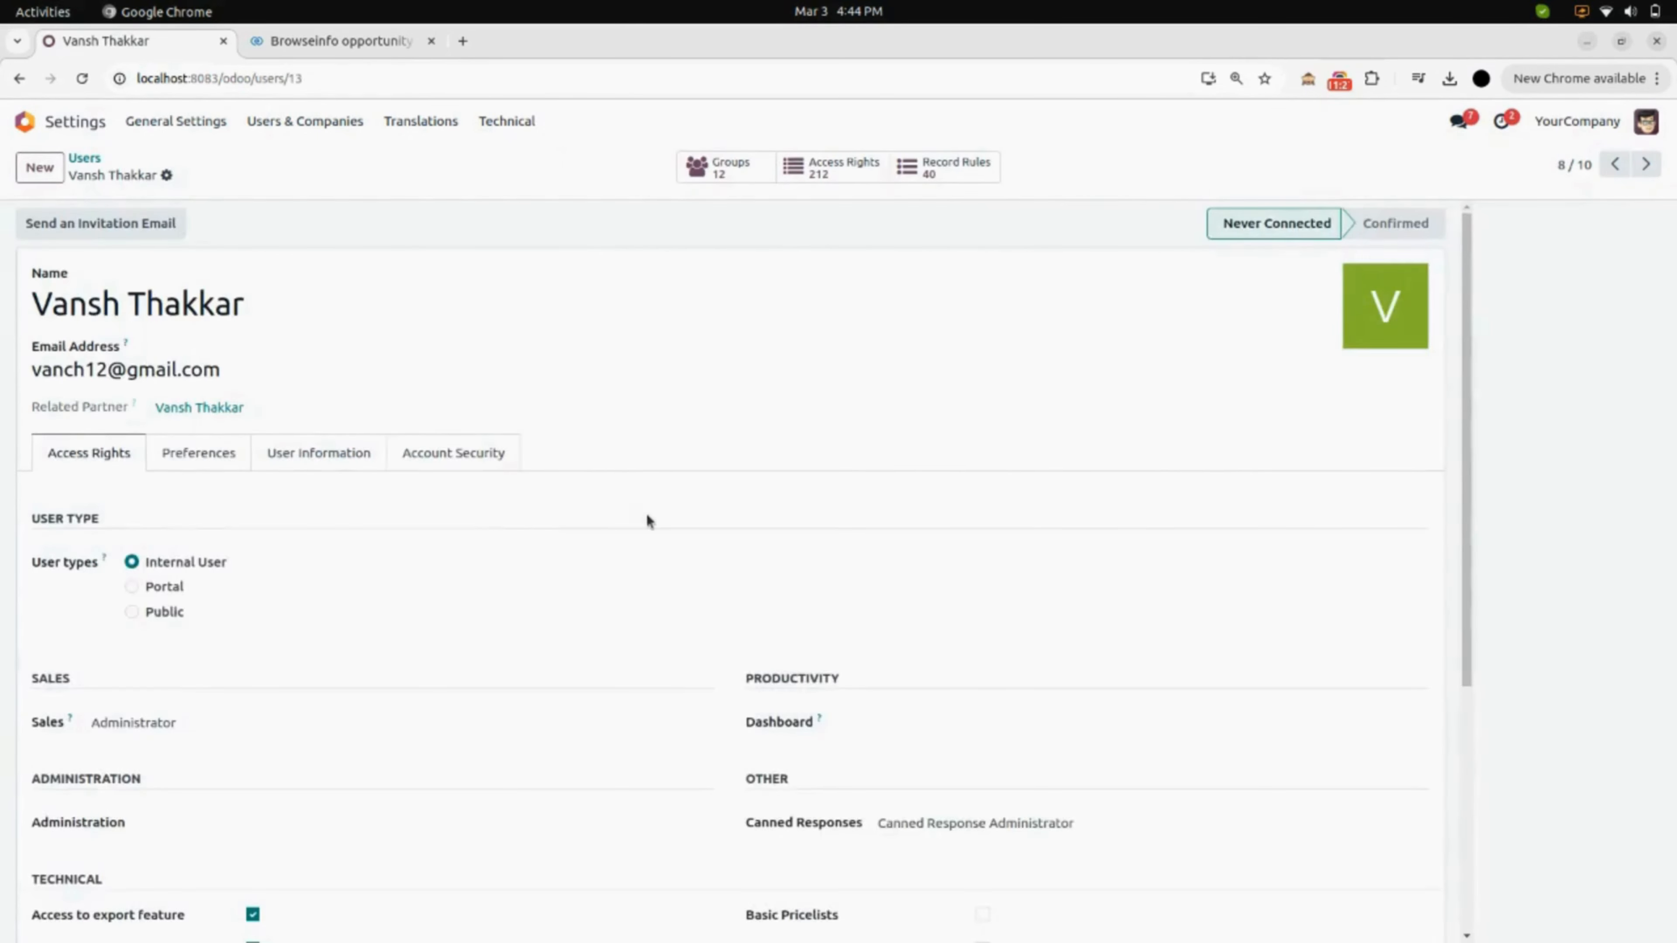
pyautogui.scroll(-5, 647, 520)
pyautogui.scroll(5, 647, 520)
pyautogui.click(361, 460)
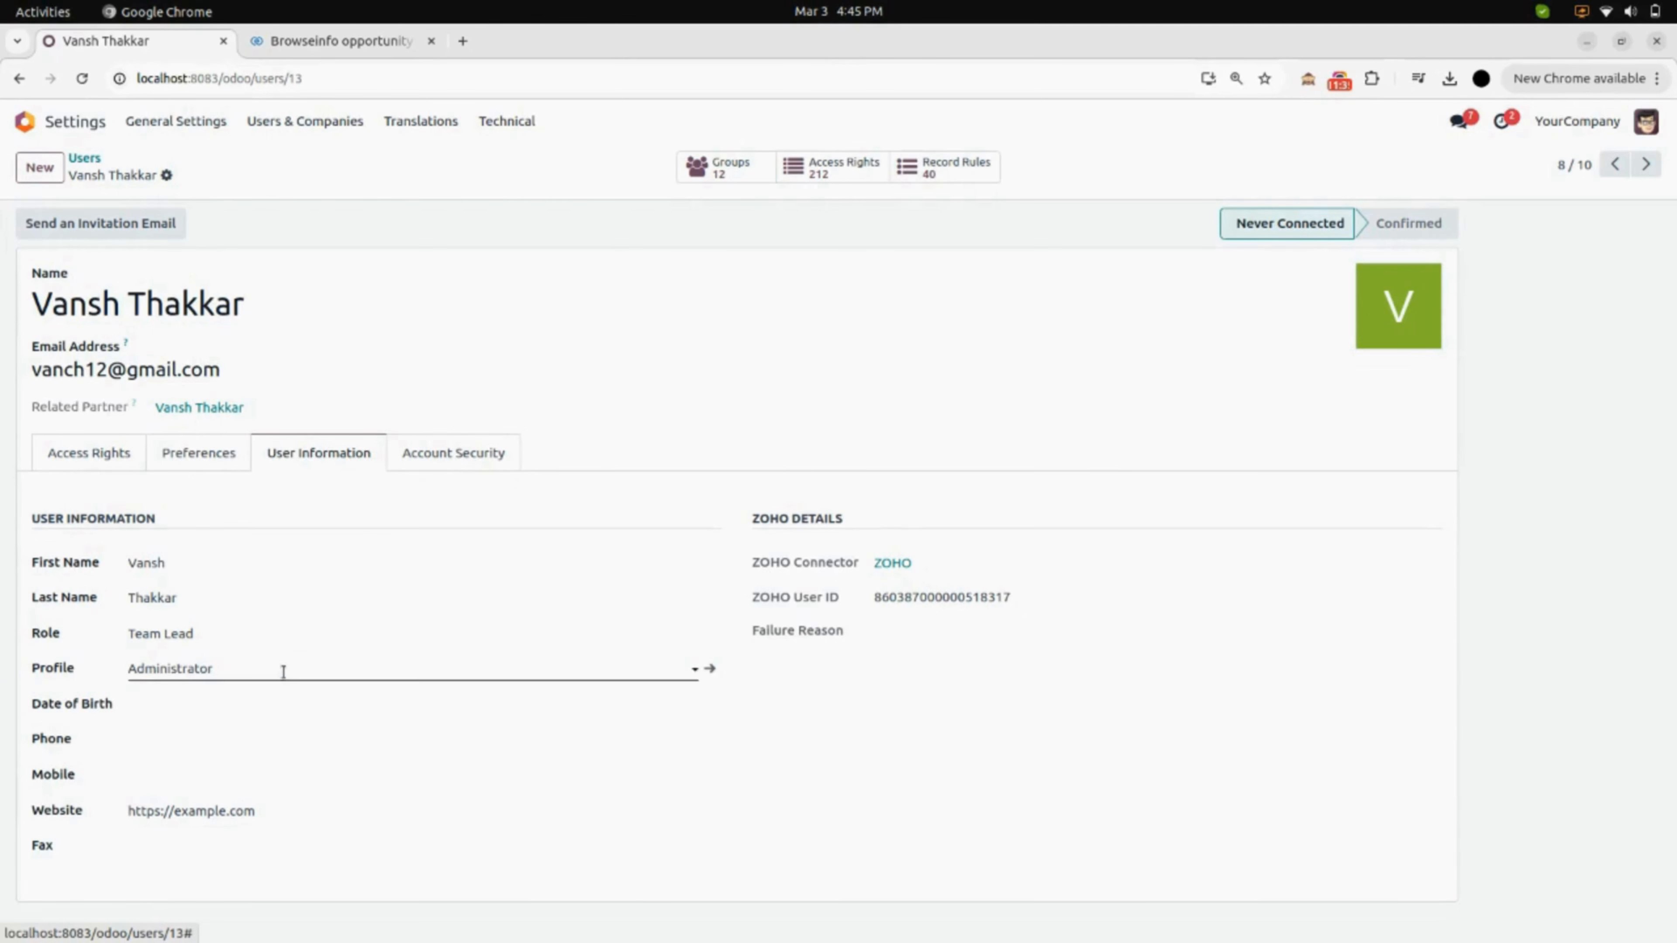
pyautogui.click(284, 668)
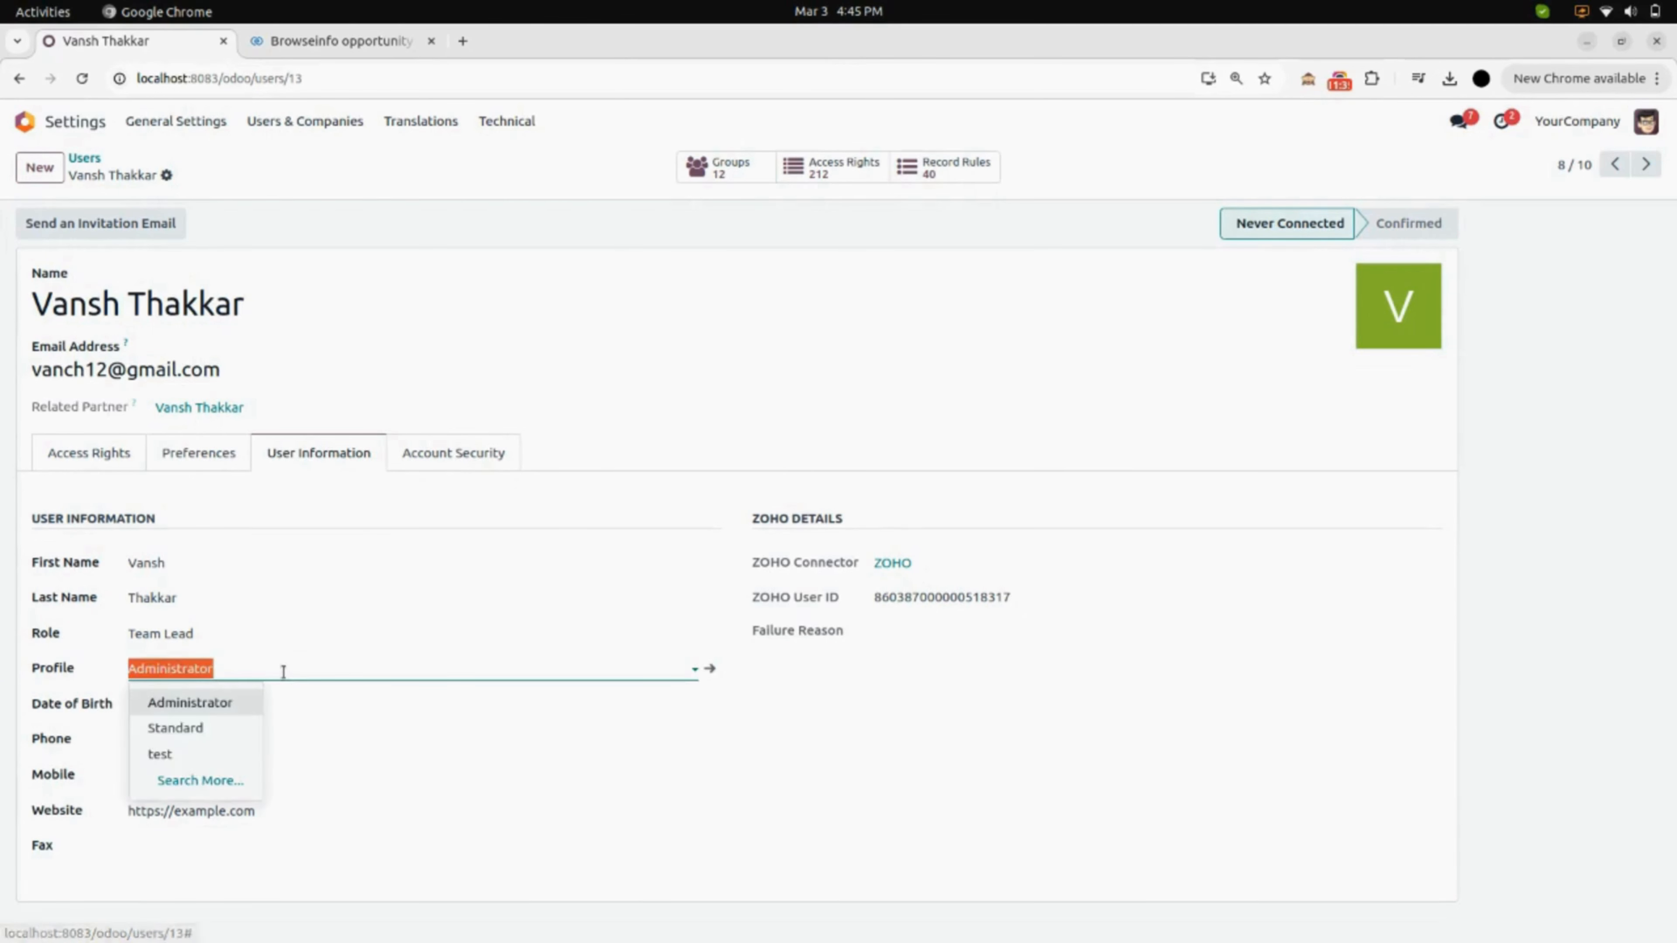
pyautogui.click(225, 490)
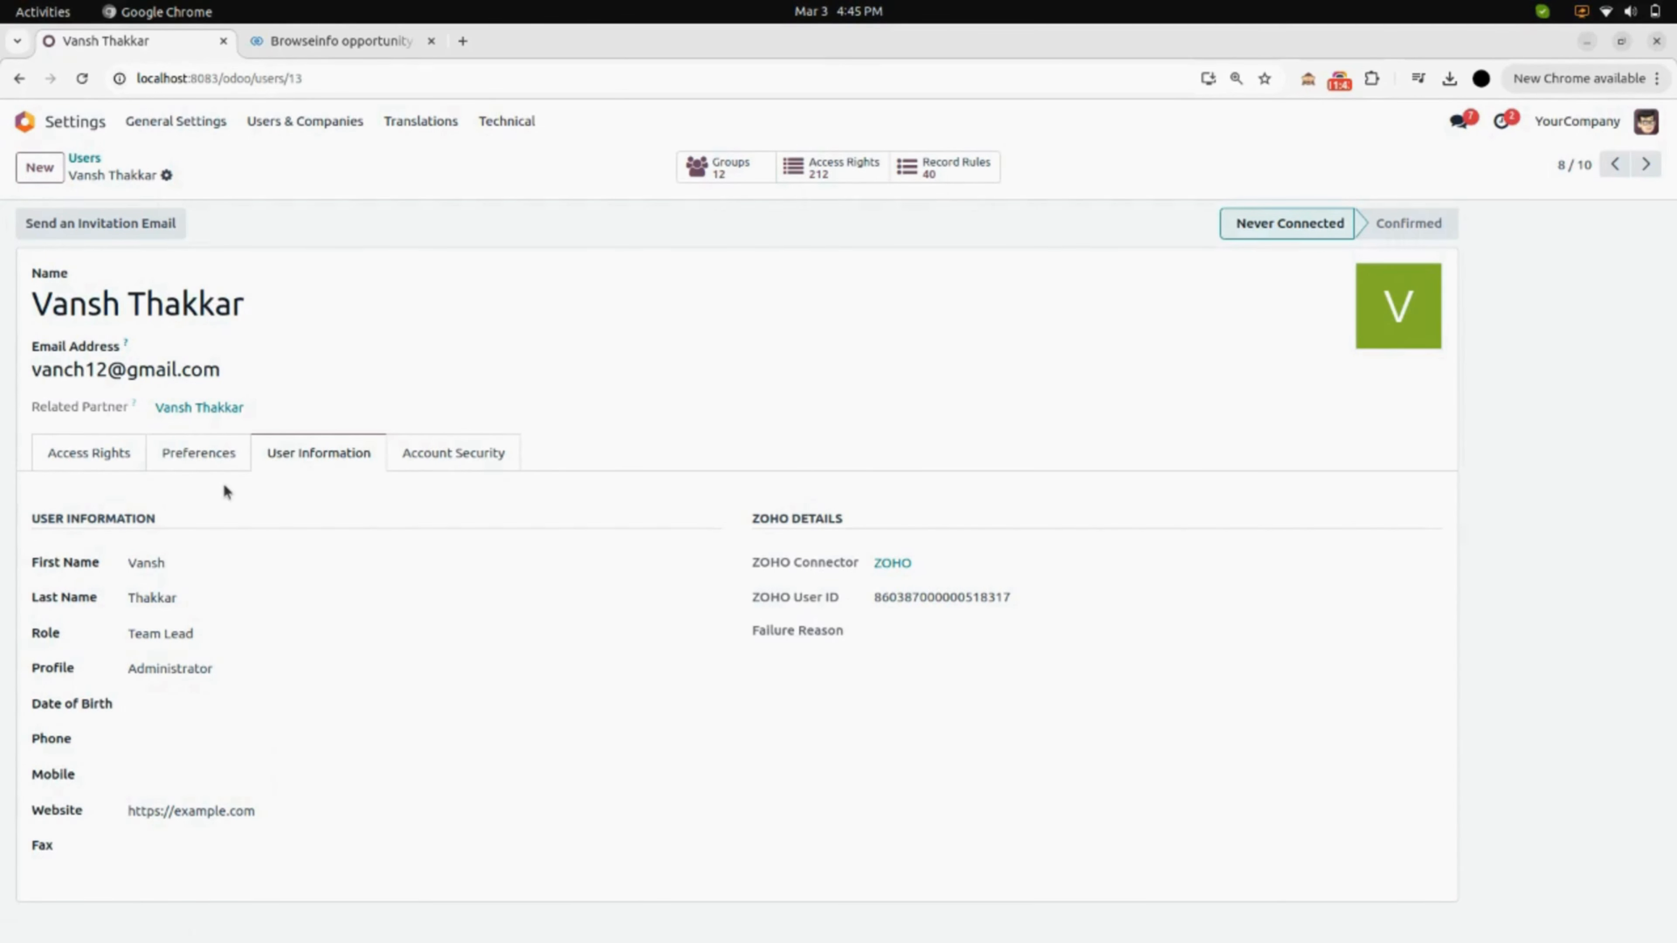
pyautogui.click(25, 122)
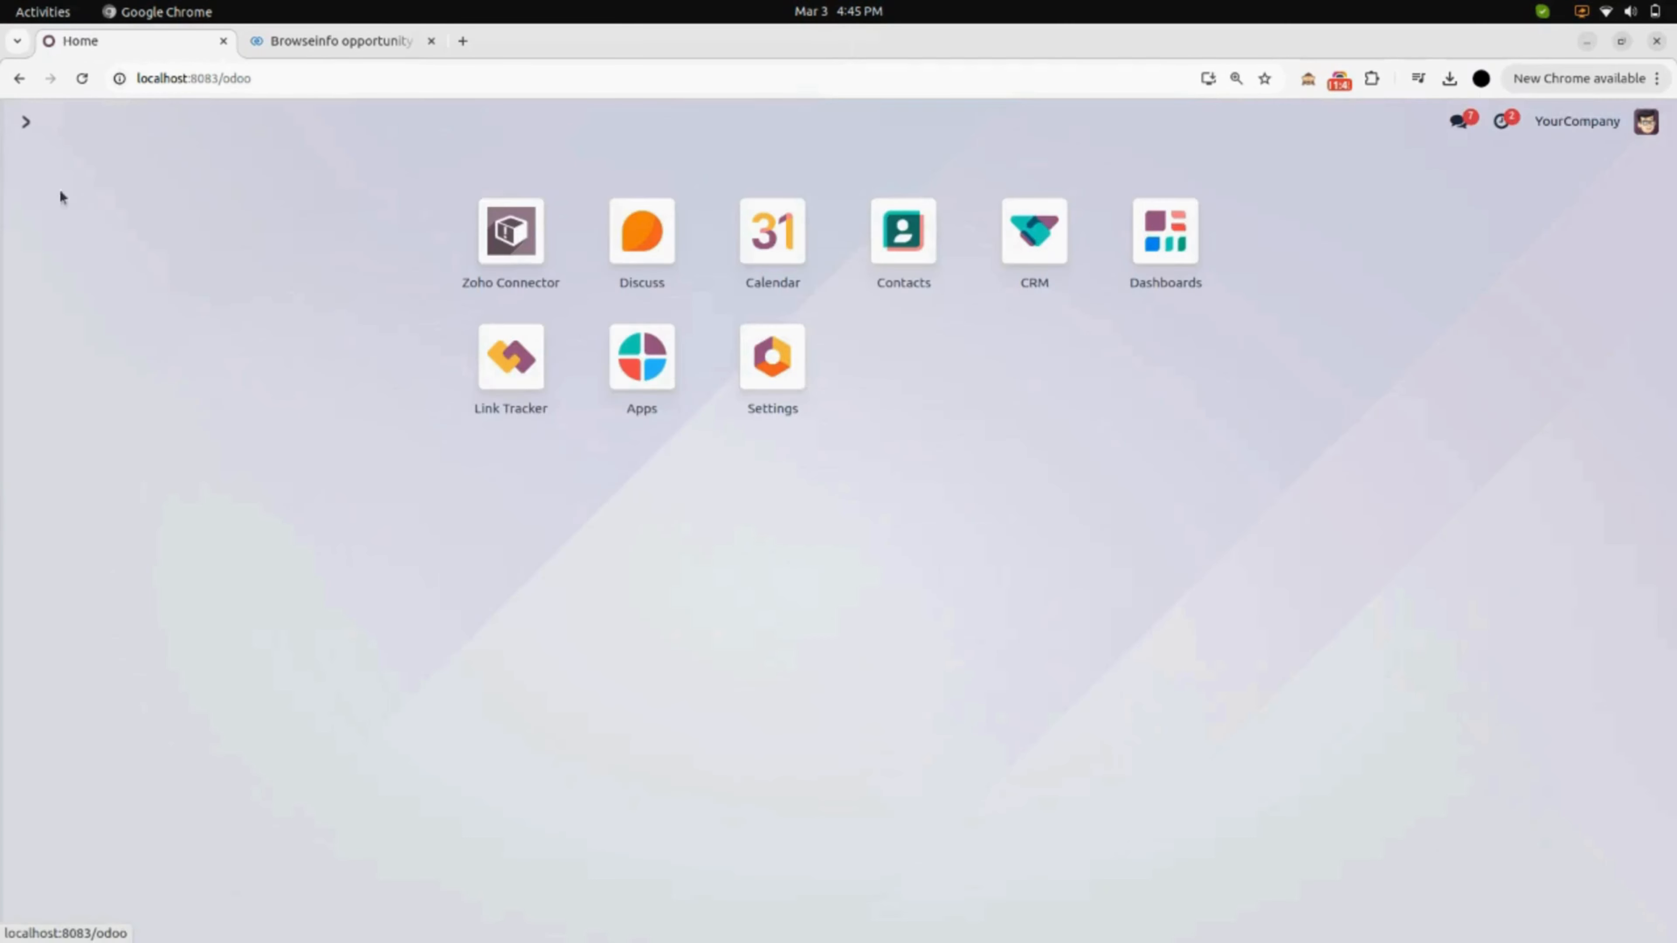